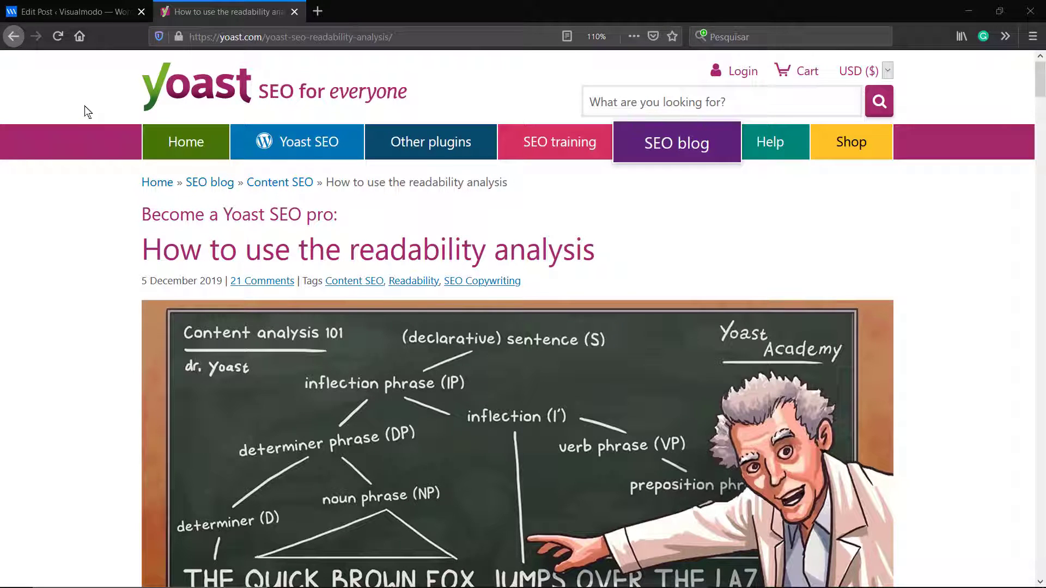
- Switch from the Yoast article to the WordPress post being edited and examine its Yoast readability analysis, especially the subheading distribution problem
{"action": "scroll", "coordinate": [87, 112], "scroll_direction": "down", "scroll_amount": 7}
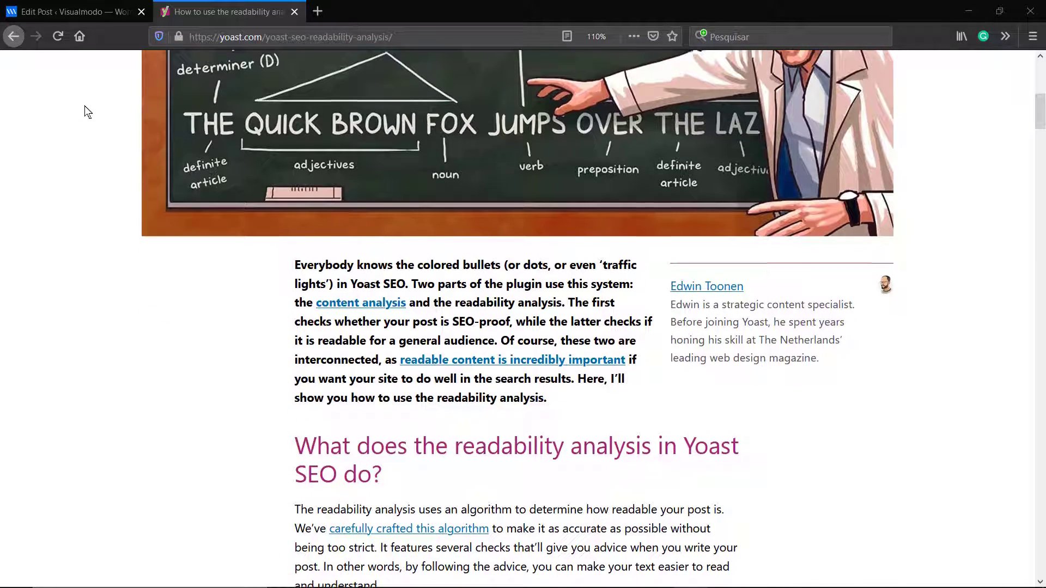
{"action": "scroll", "coordinate": [85, 109], "scroll_direction": "up", "scroll_amount": 7}
{"action": "left_click", "coordinate": [63, 5]}
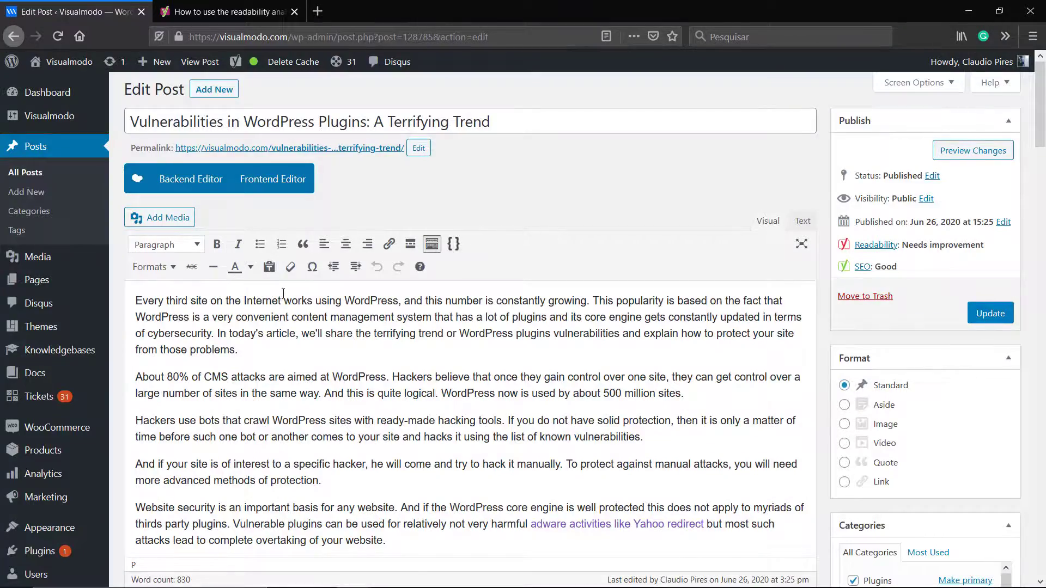
{"action": "scroll", "coordinate": [226, 270], "scroll_direction": "down", "scroll_amount": 15}
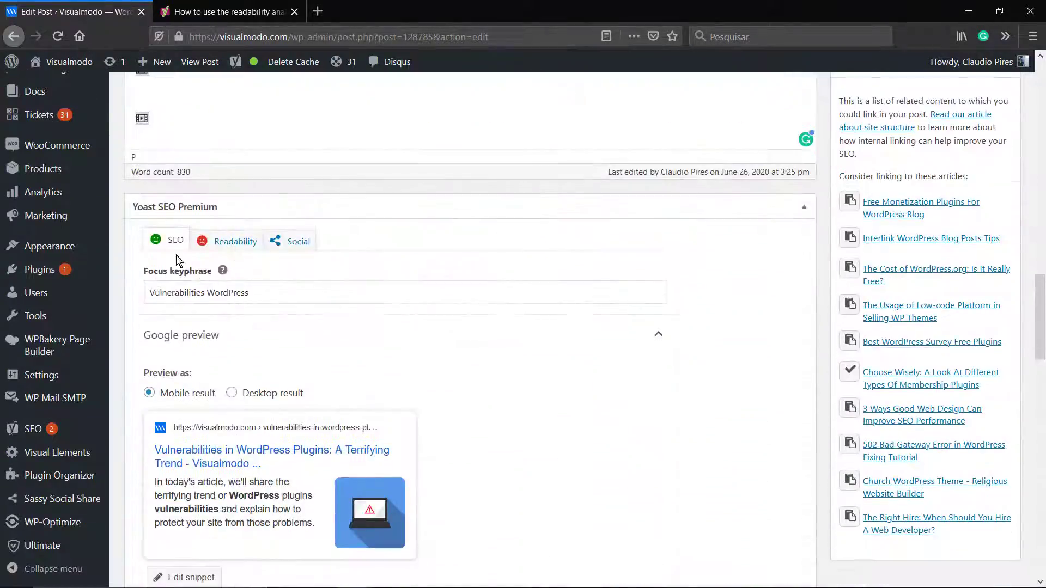
{"action": "scroll", "coordinate": [170, 270], "scroll_direction": "down", "scroll_amount": 4}
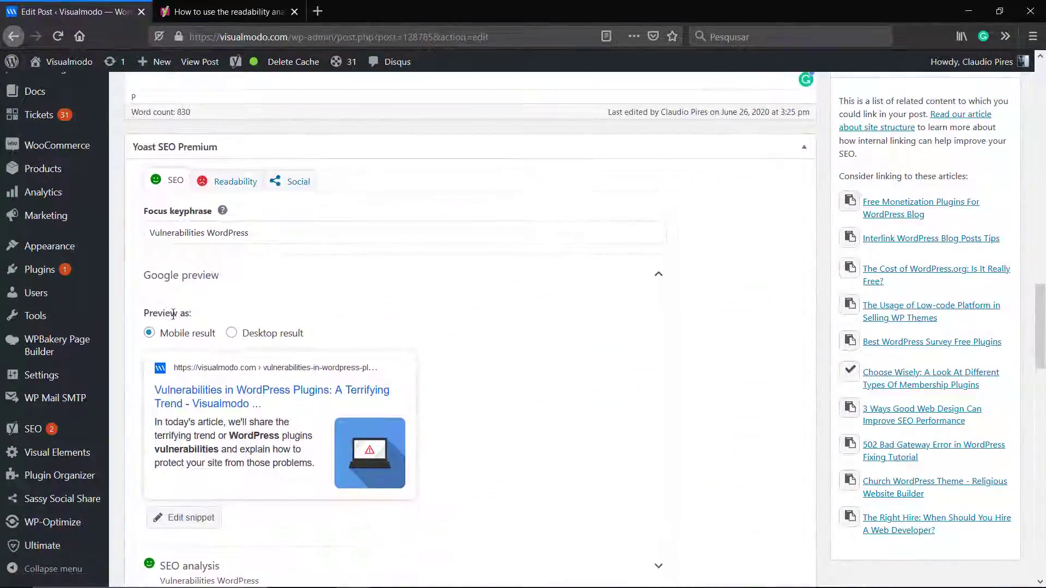
{"action": "scroll", "coordinate": [176, 388], "scroll_direction": "up", "scroll_amount": 3}
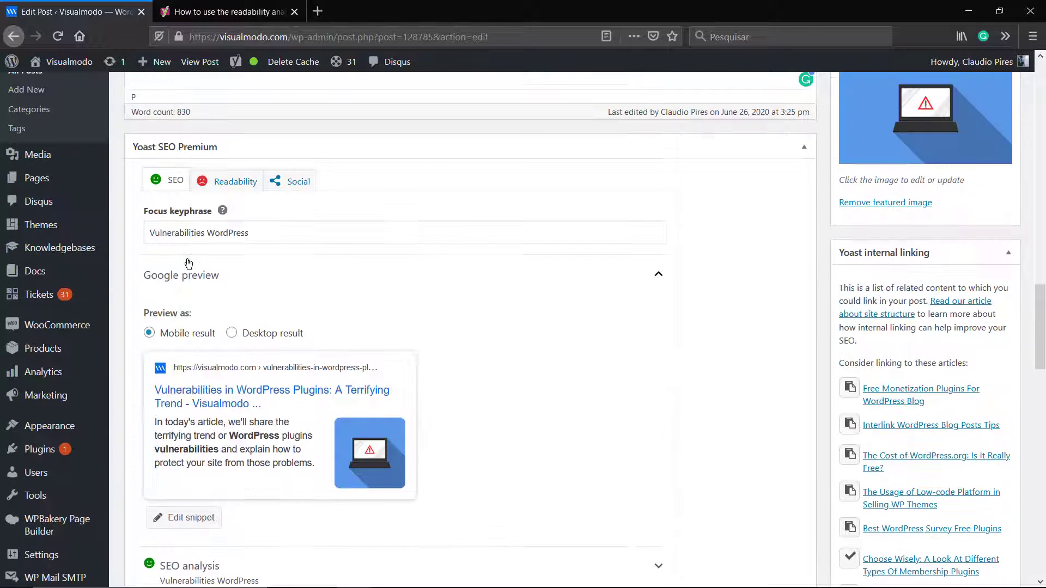
{"action": "left_click", "coordinate": [224, 180]}
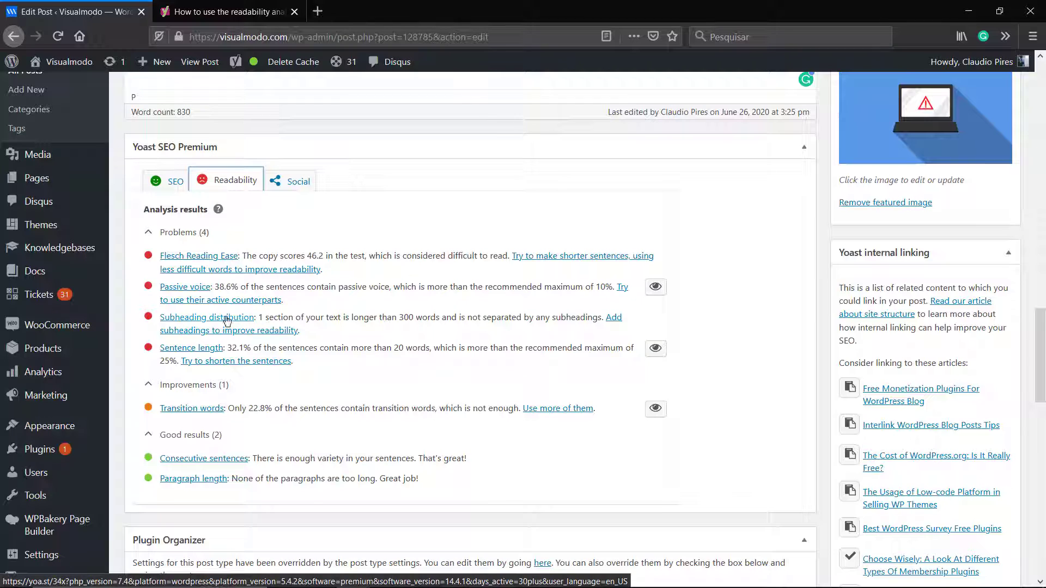
{"action": "left_click_drag", "start_coordinate": [263, 318], "coordinate": [612, 332]}
{"action": "left_click", "coordinate": [494, 336]}
- Format the "More facts", "Vulnerability in the Profile Builder plugin" and "Vulnerability in the wpCentral plugin" lines as Heading 3
{"action": "scroll", "coordinate": [373, 348], "scroll_direction": "up", "scroll_amount": 9}
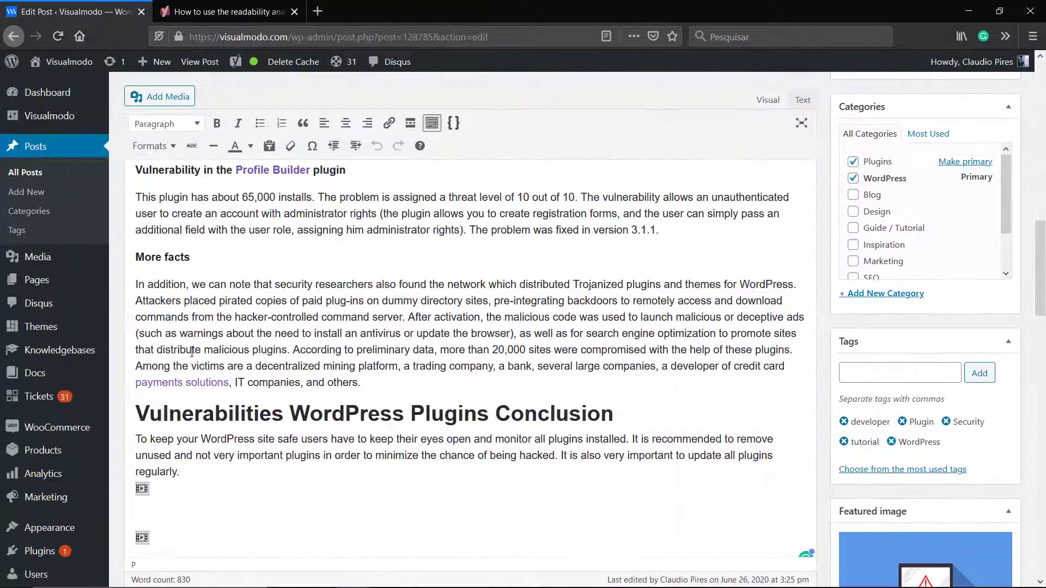
{"action": "scroll", "coordinate": [158, 364], "scroll_direction": "up", "scroll_amount": 1}
{"action": "triple_click", "coordinate": [149, 376]}
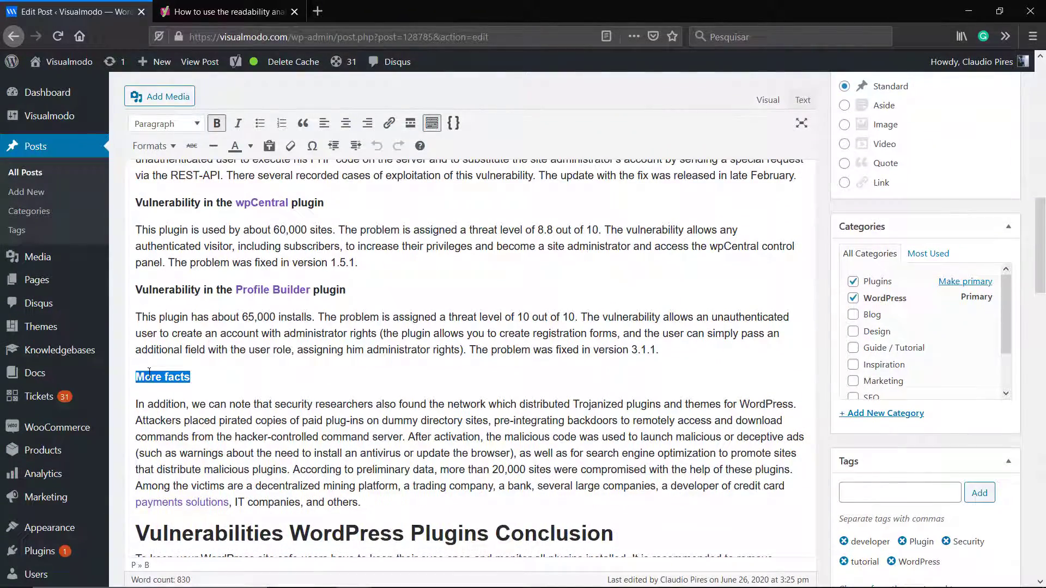
{"action": "key", "text": "shift+alt+3"}
{"action": "triple_click", "coordinate": [207, 289]}
{"action": "key", "text": "shift+alt+3"}
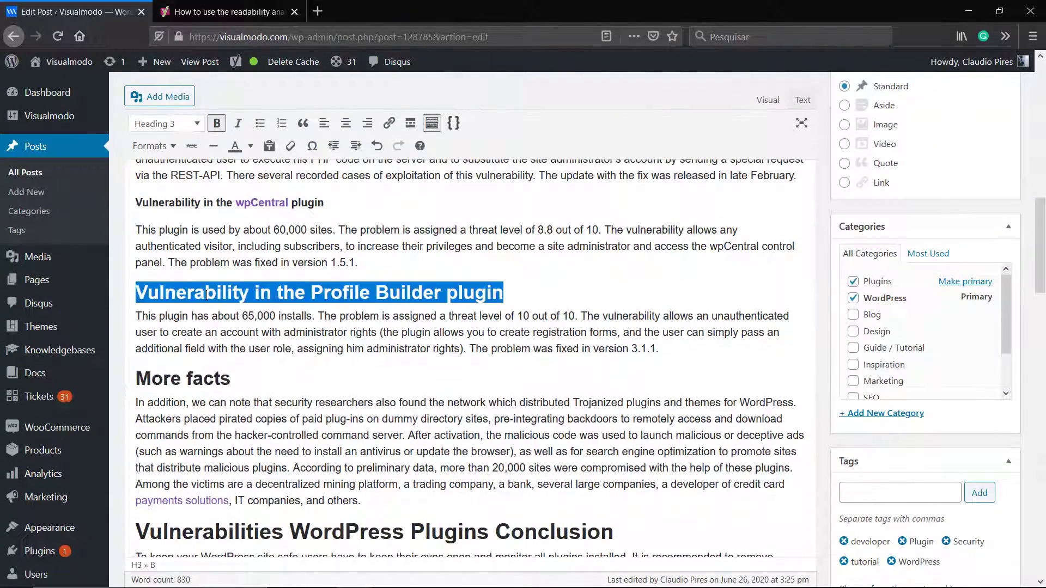
{"action": "scroll", "coordinate": [185, 330], "scroll_direction": "up", "scroll_amount": 2}
{"action": "triple_click", "coordinate": [185, 325]}
{"action": "key", "text": "shift+alt+3"}
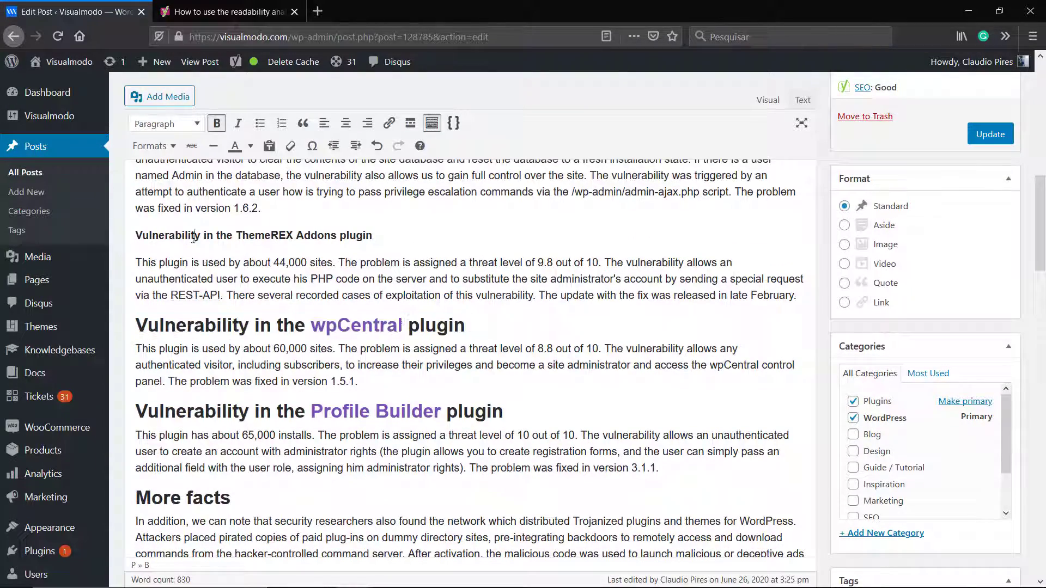
- Format the ThemeREX Addons, ThemeGrill Demo Importer and GDPR Cookie Consent vulnerability lines as Heading 3
{"action": "triple_click", "coordinate": [193, 236]}
{"action": "key", "text": "shift+alt+3"}
{"action": "scroll", "coordinate": [187, 232], "scroll_direction": "up", "scroll_amount": 3}
{"action": "triple_click", "coordinate": [185, 228]}
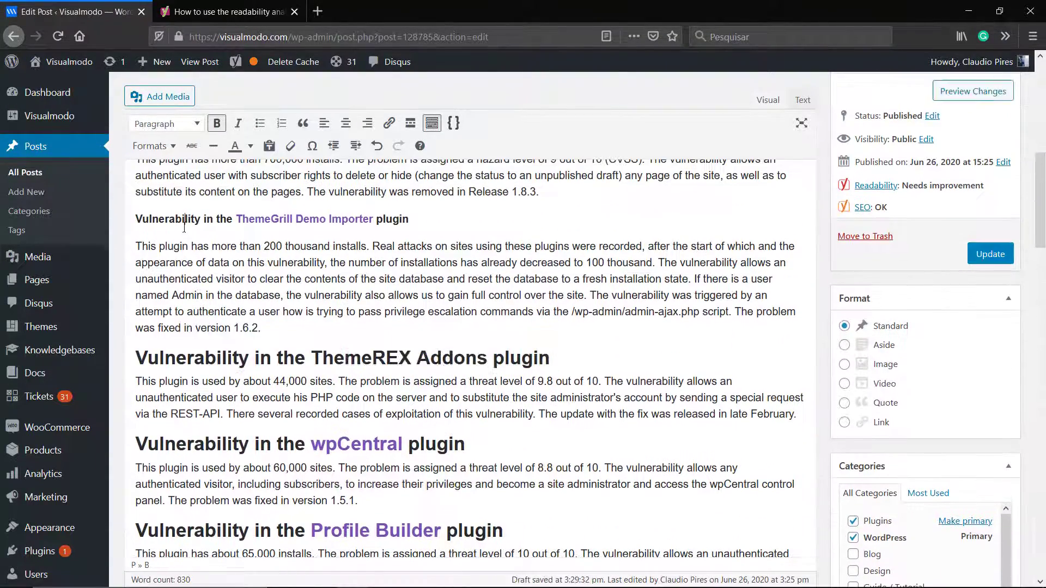
{"action": "key", "text": "shift+alt+3"}
{"action": "scroll", "coordinate": [188, 234], "scroll_direction": "up", "scroll_amount": 3}
{"action": "triple_click", "coordinate": [204, 310]}
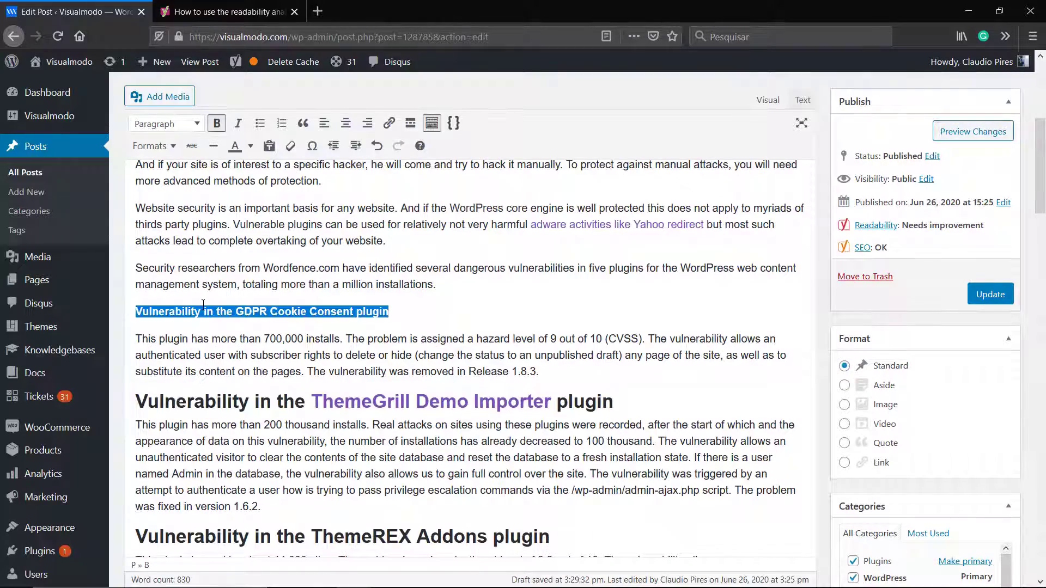
{"action": "key", "text": "shift+alt+3"}
- Copy "Vulnerabilities in WordPress Plugins" from the post title onto a new line after the "About 80% of CMS attacks" paragraph and format it as Heading 2
{"action": "scroll", "coordinate": [203, 304], "scroll_direction": "up", "scroll_amount": 10}
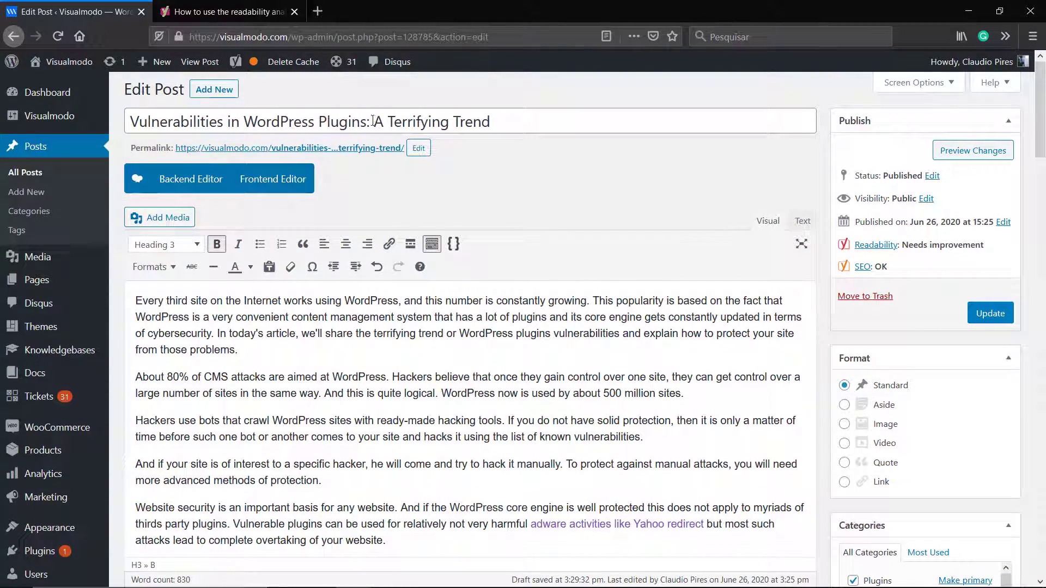
{"action": "left_click_drag", "start_coordinate": [366, 122], "coordinate": [199, 159]}
{"action": "key", "text": "ctrl+c"}
{"action": "scroll", "coordinate": [282, 248], "scroll_direction": "down", "scroll_amount": 3}
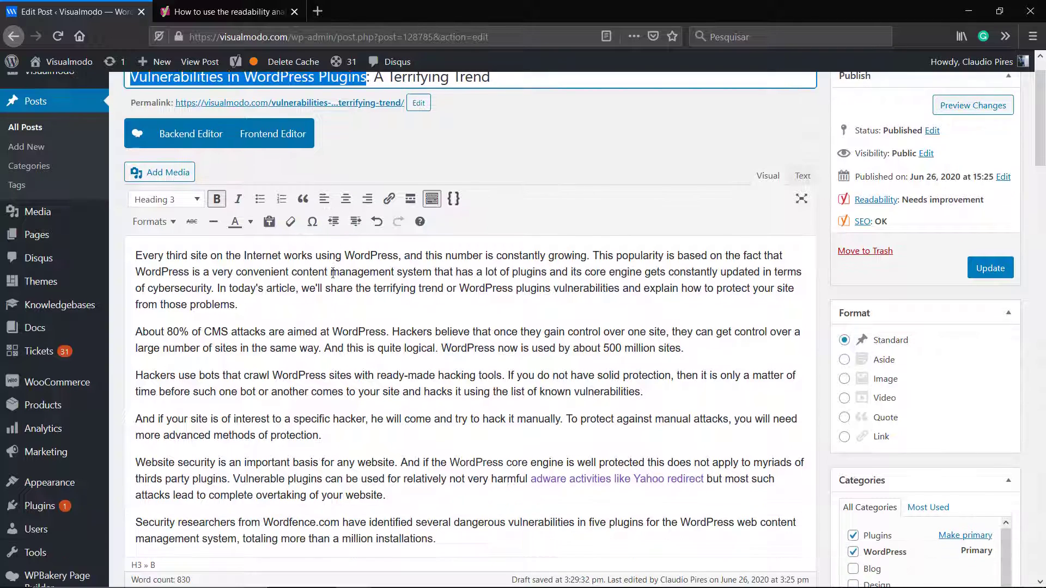
{"action": "left_click", "coordinate": [684, 272]}
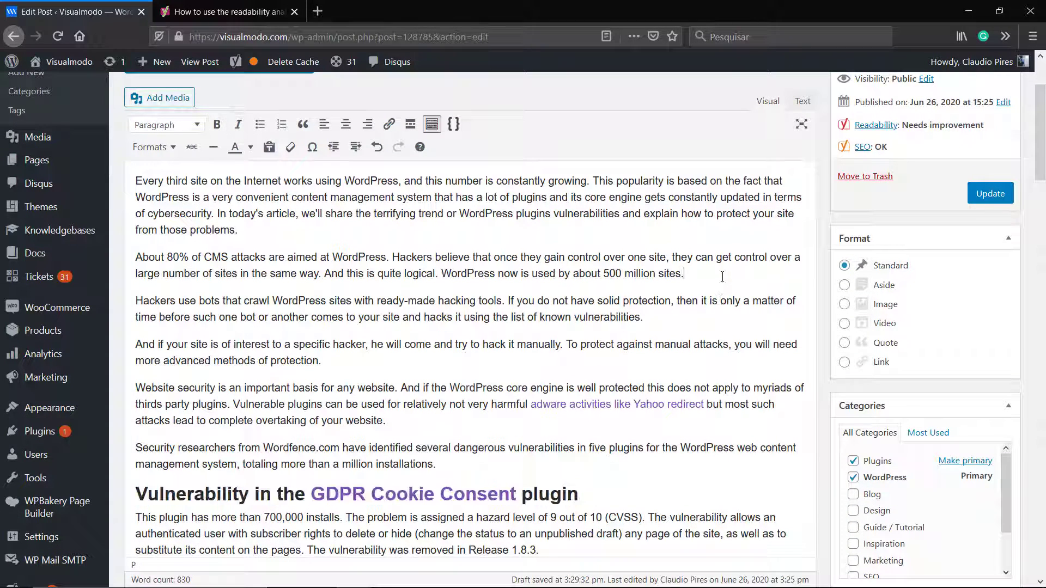
{"action": "key", "text": "Return"}
{"action": "key", "text": "Return"}
{"action": "left_click", "coordinate": [249, 248]}
{"action": "key", "text": "ctrl+v"}
{"action": "triple_click", "coordinate": [249, 248]}
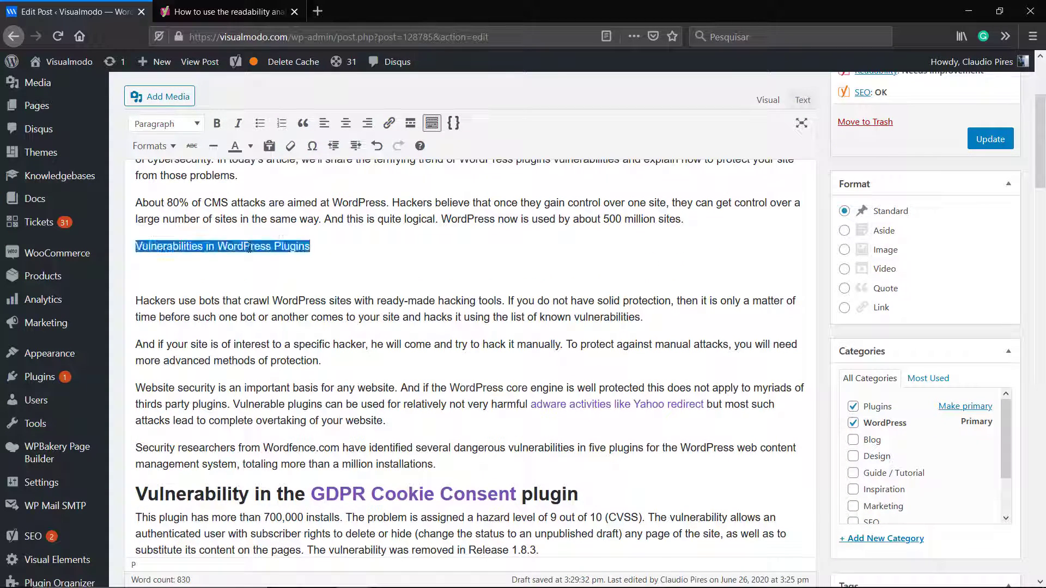
{"action": "key", "text": "alt+shift+2"}
- Insert Vulnerabilities-in-WordPress-Plugin-A-Terrifying-Trend.png from the media library below the new "Vulnerabilities in WordPress Plugins" heading
{"action": "left_click", "coordinate": [328, 275]}
{"action": "key", "text": "Return"}
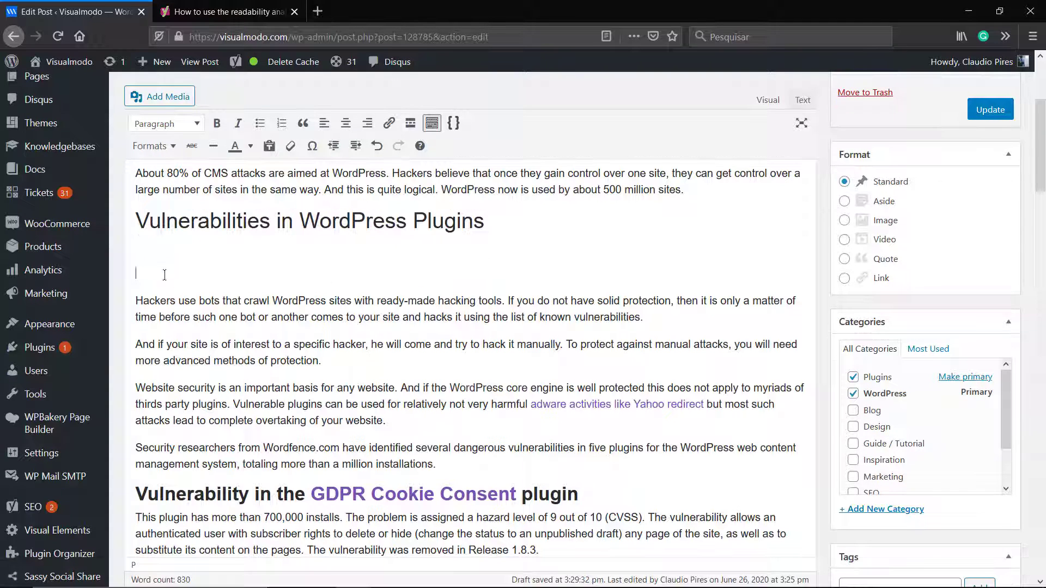
{"action": "left_click", "coordinate": [166, 98]}
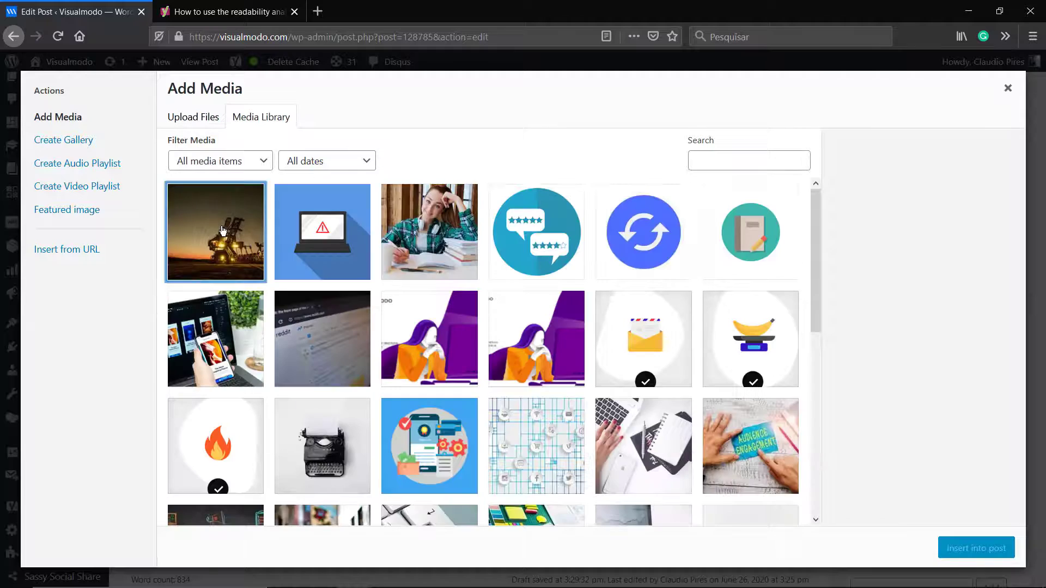
{"action": "left_click", "coordinate": [349, 239]}
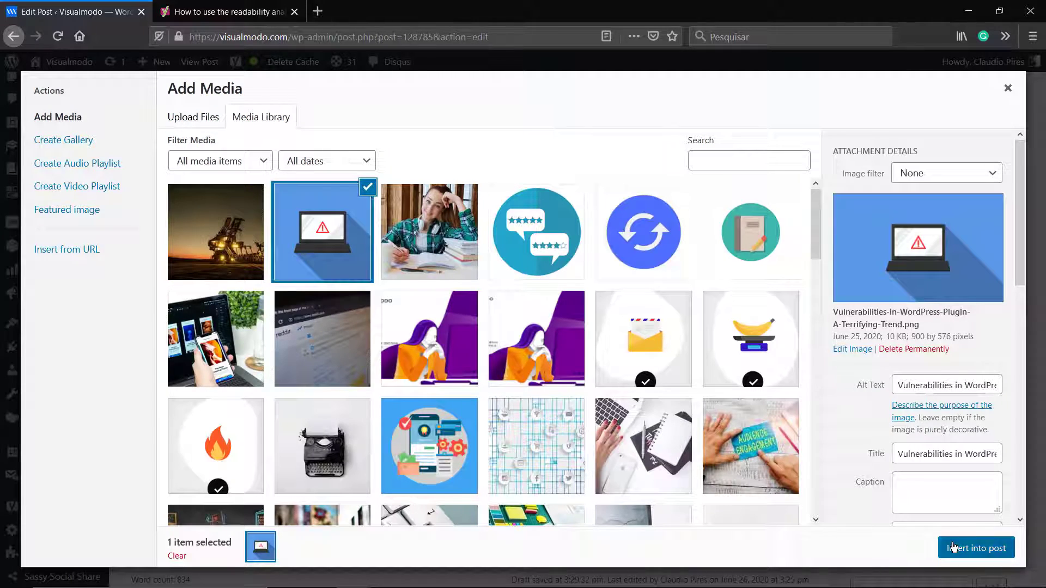
{"action": "left_click", "coordinate": [975, 547]}
- Review the updated readability results and open the passive voice problem's "Try to use their active counterparts" link in a new tab
{"action": "scroll", "coordinate": [434, 326], "scroll_direction": "down", "scroll_amount": 10}
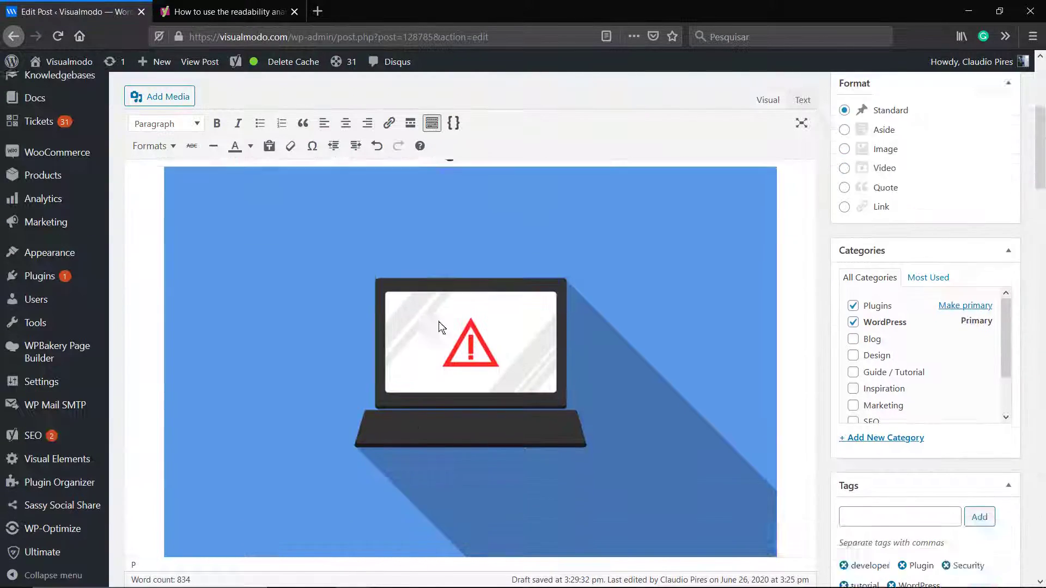
{"action": "scroll", "coordinate": [366, 310], "scroll_direction": "down", "scroll_amount": 18}
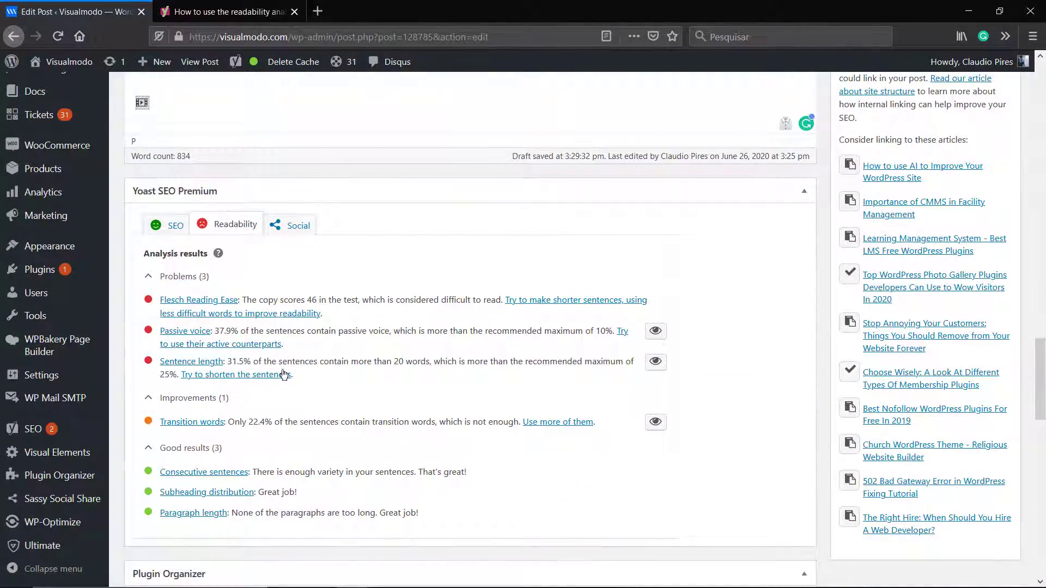
{"action": "triple_click", "coordinate": [336, 330]}
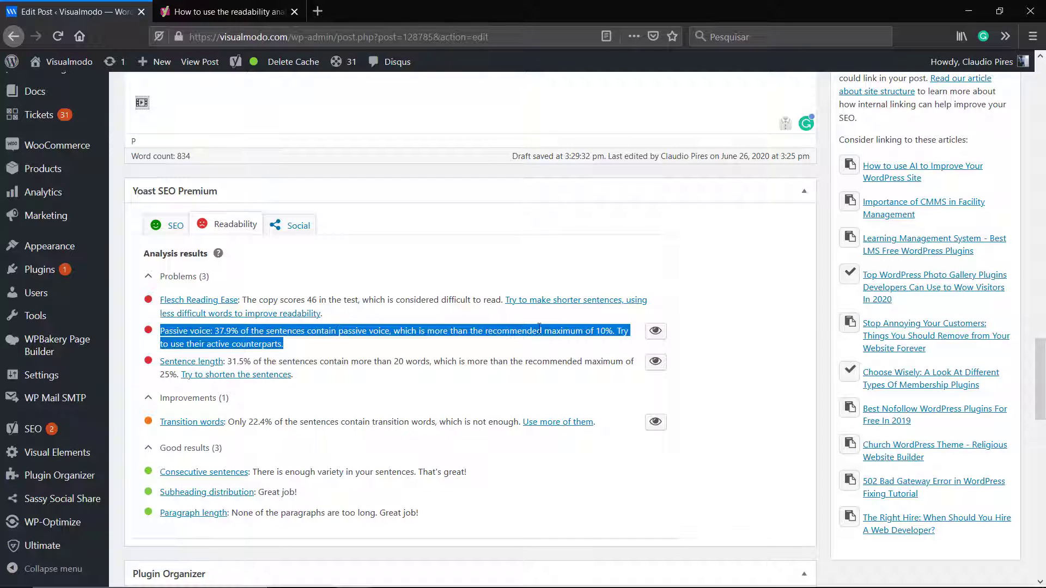
{"action": "left_click", "coordinate": [326, 343]}
{"action": "right_click", "coordinate": [203, 350]}
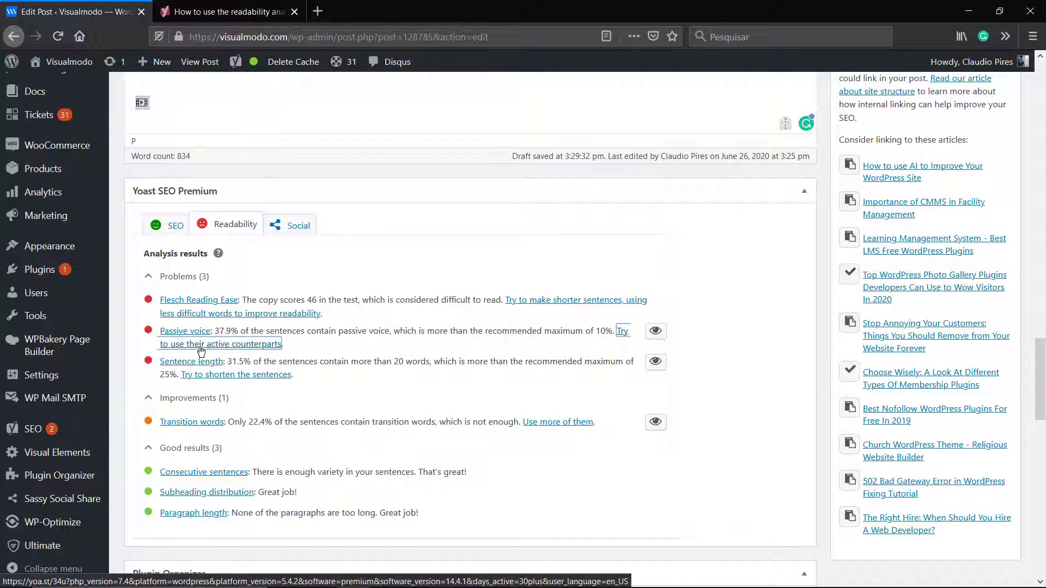
{"action": "left_click", "coordinate": [223, 358]}
{"action": "left_click", "coordinate": [235, 8]}
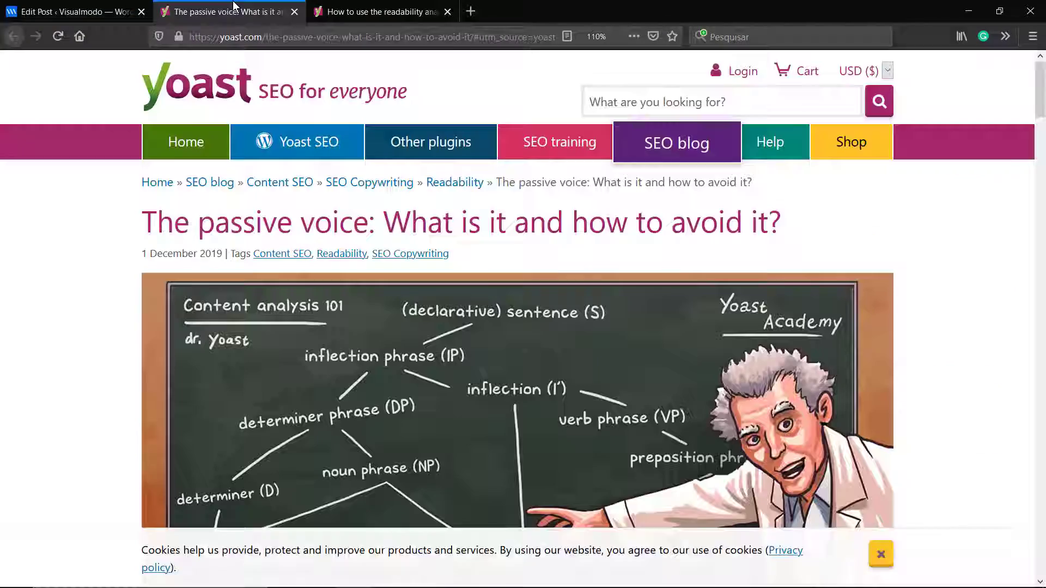
{"action": "left_click", "coordinate": [340, 8]}
{"action": "left_click", "coordinate": [230, 7]}
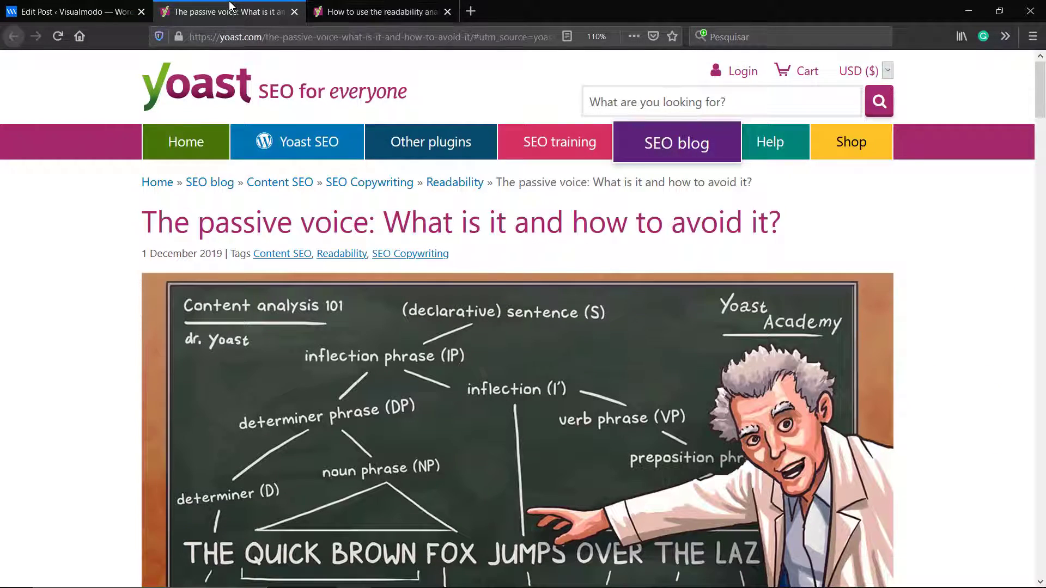
- Read the Yoast article on what the passive voice is, why to avoid it and what the plugin's passive voice check does
{"action": "scroll", "coordinate": [295, 238], "scroll_direction": "down", "scroll_amount": 2}
{"action": "scroll", "coordinate": [295, 237], "scroll_direction": "up", "scroll_amount": 2}
{"action": "scroll", "coordinate": [295, 238], "scroll_direction": "down", "scroll_amount": 7}
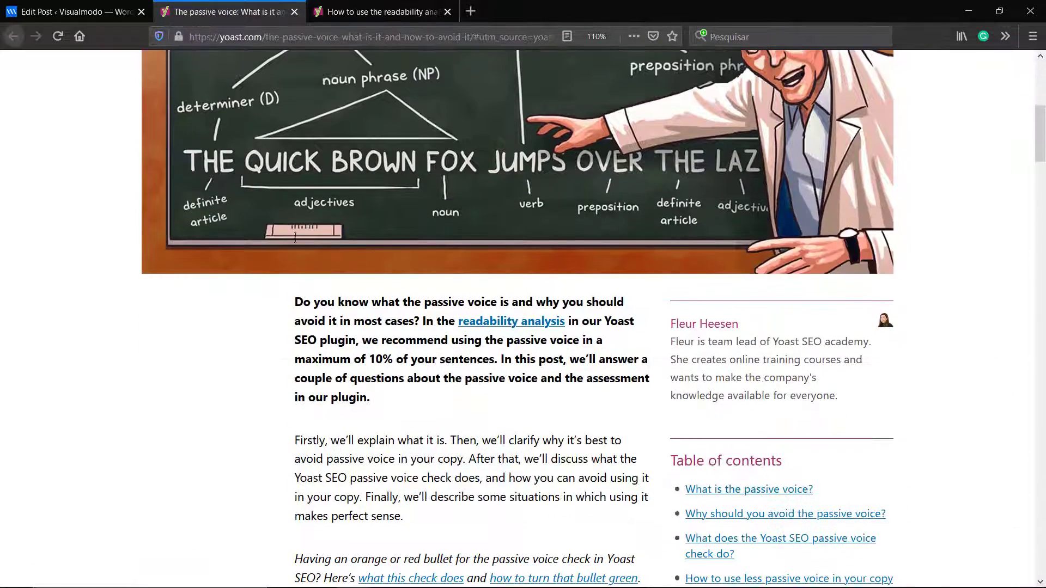
{"action": "scroll", "coordinate": [298, 244], "scroll_direction": "down", "scroll_amount": 3}
{"action": "scroll", "coordinate": [299, 245], "scroll_direction": "down", "scroll_amount": 4}
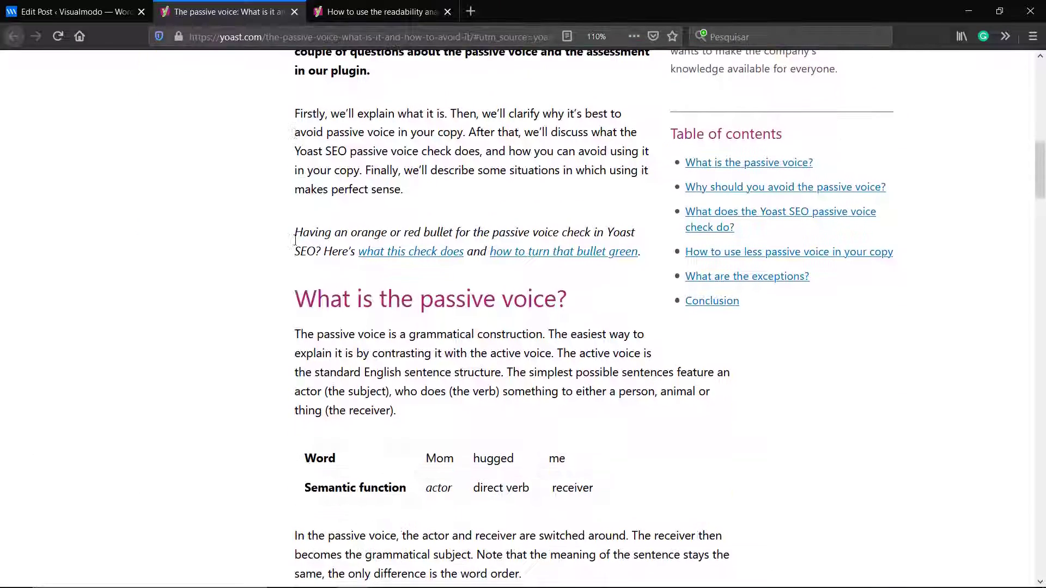
{"action": "scroll", "coordinate": [298, 251], "scroll_direction": "down", "scroll_amount": 1}
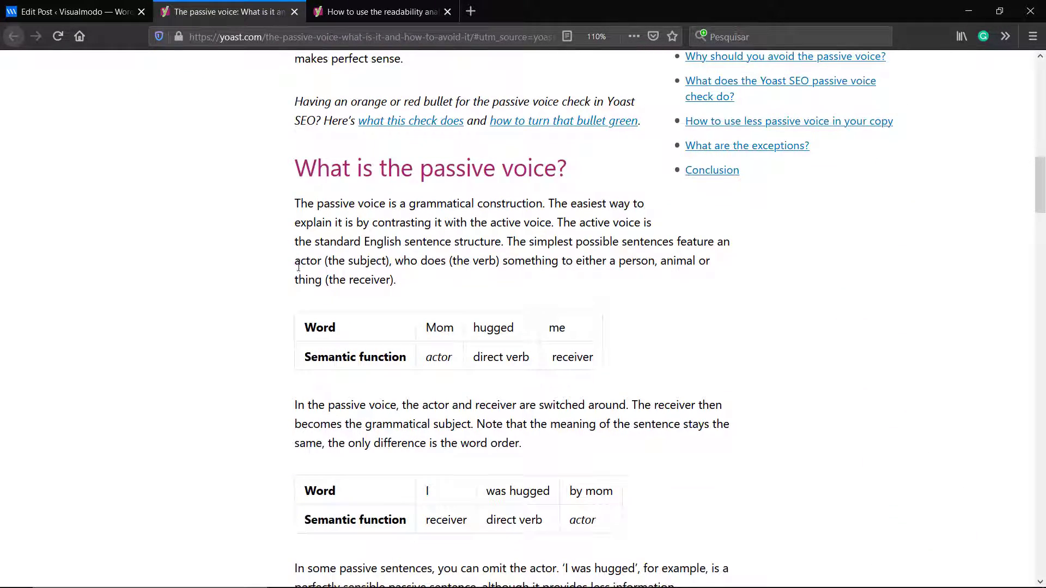
{"action": "scroll", "coordinate": [339, 319], "scroll_direction": "down", "scroll_amount": 3}
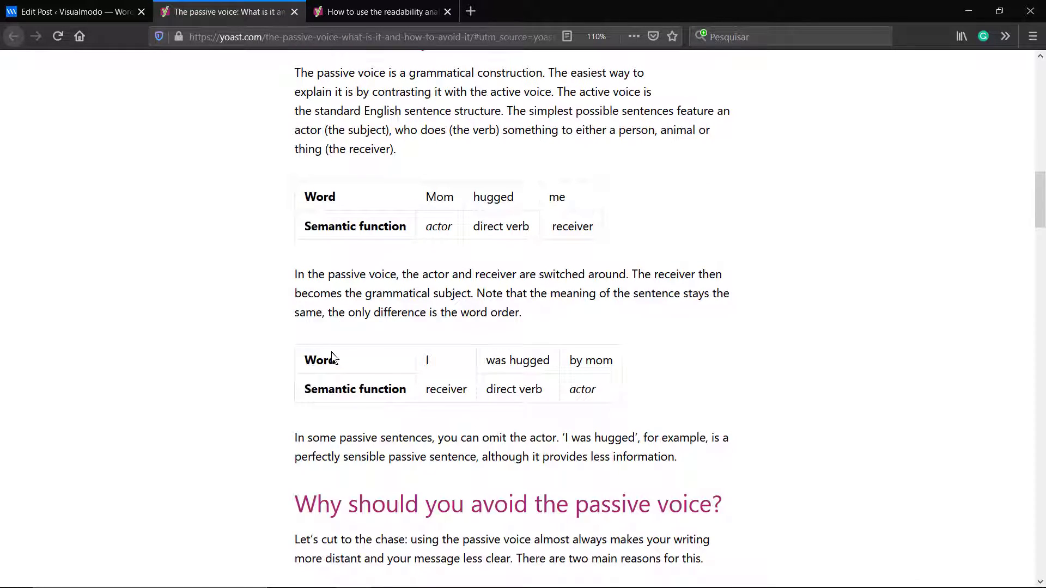
{"action": "scroll", "coordinate": [331, 352], "scroll_direction": "down", "scroll_amount": 5}
{"action": "scroll", "coordinate": [330, 353], "scroll_direction": "down", "scroll_amount": 15}
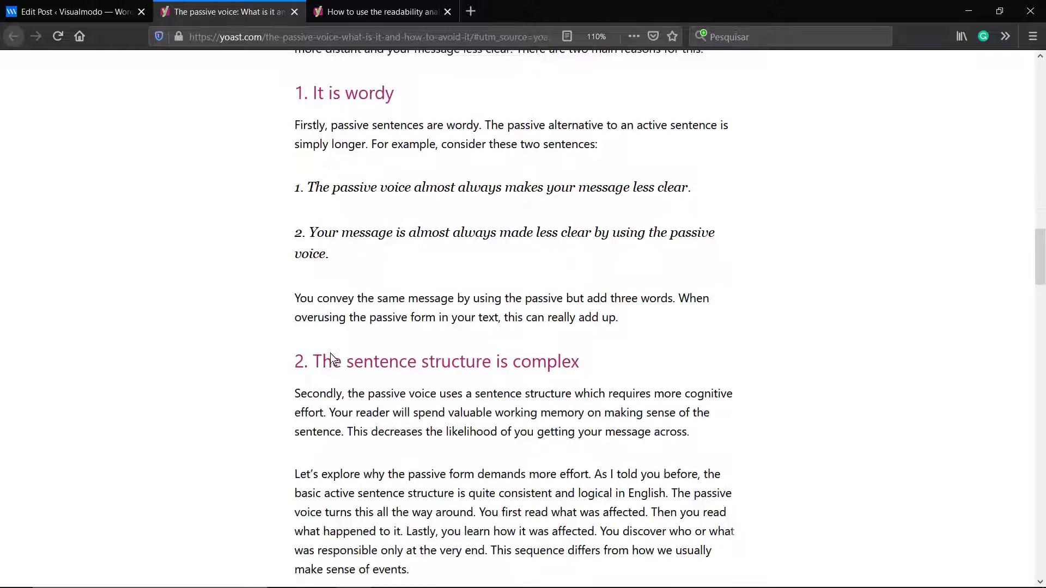
{"action": "scroll", "coordinate": [331, 353], "scroll_direction": "up", "scroll_amount": 8}
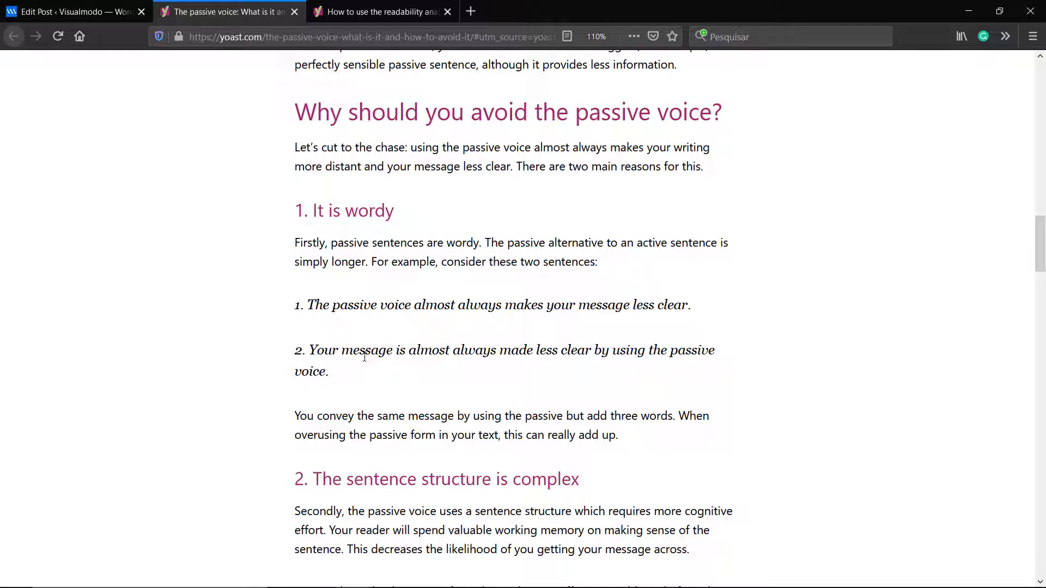
{"action": "scroll", "coordinate": [366, 408], "scroll_direction": "down", "scroll_amount": 15}
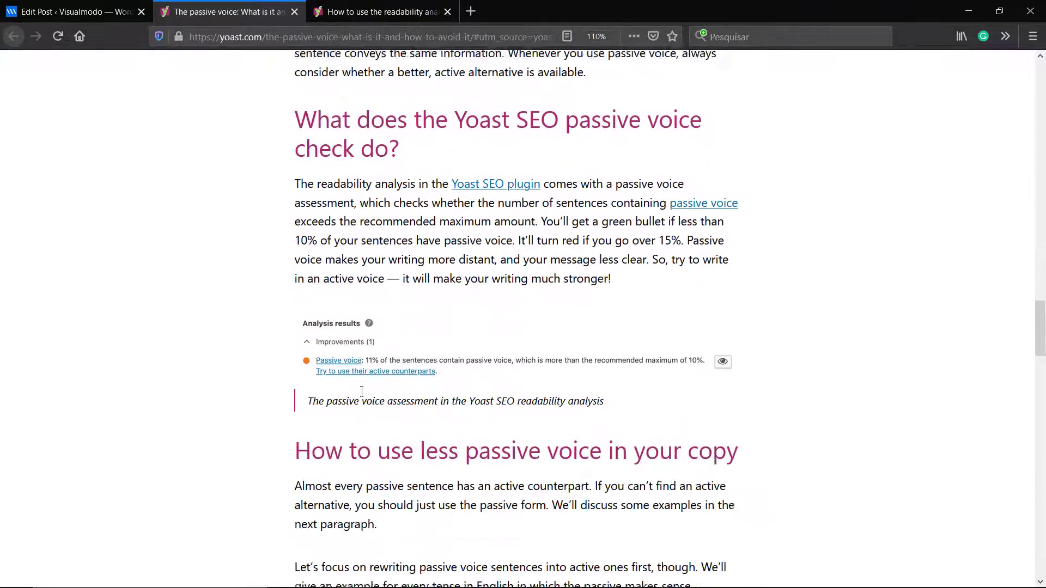
{"action": "scroll", "coordinate": [362, 391], "scroll_direction": "up", "scroll_amount": 2}
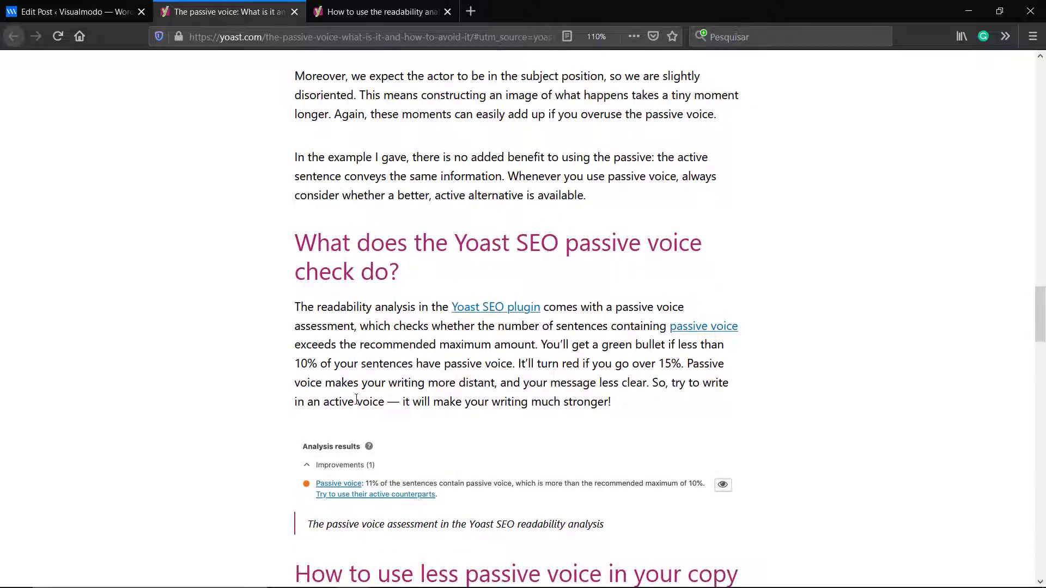
{"action": "scroll", "coordinate": [357, 401], "scroll_direction": "down", "scroll_amount": 2}
- Return to the post being edited and highlight the passive voice sentences in its text
{"action": "key", "text": "ctrl+shift+Tab"}
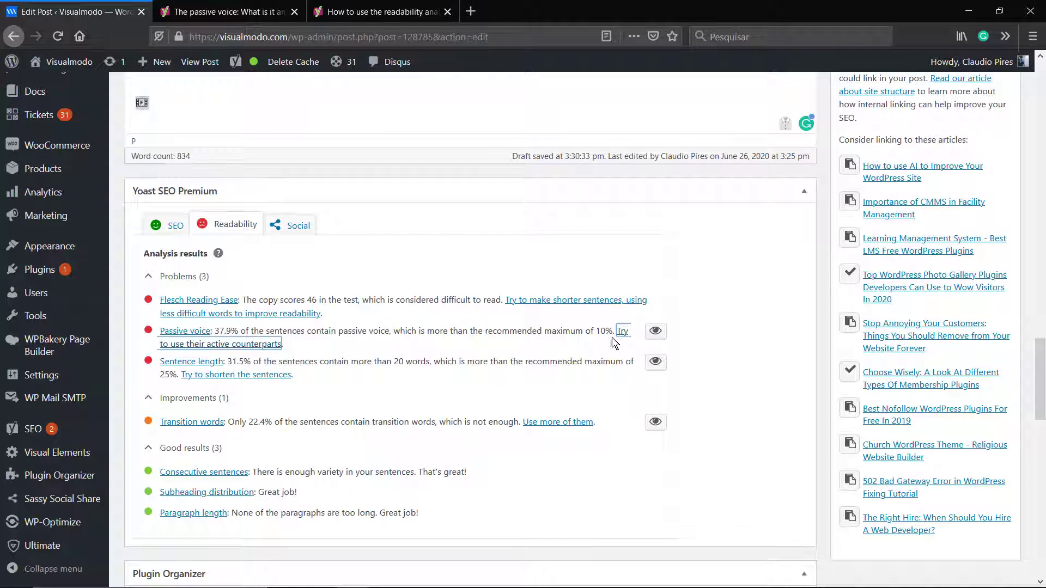
{"action": "left_click", "coordinate": [657, 337]}
{"action": "scroll", "coordinate": [354, 376], "scroll_direction": "up", "scroll_amount": 1}
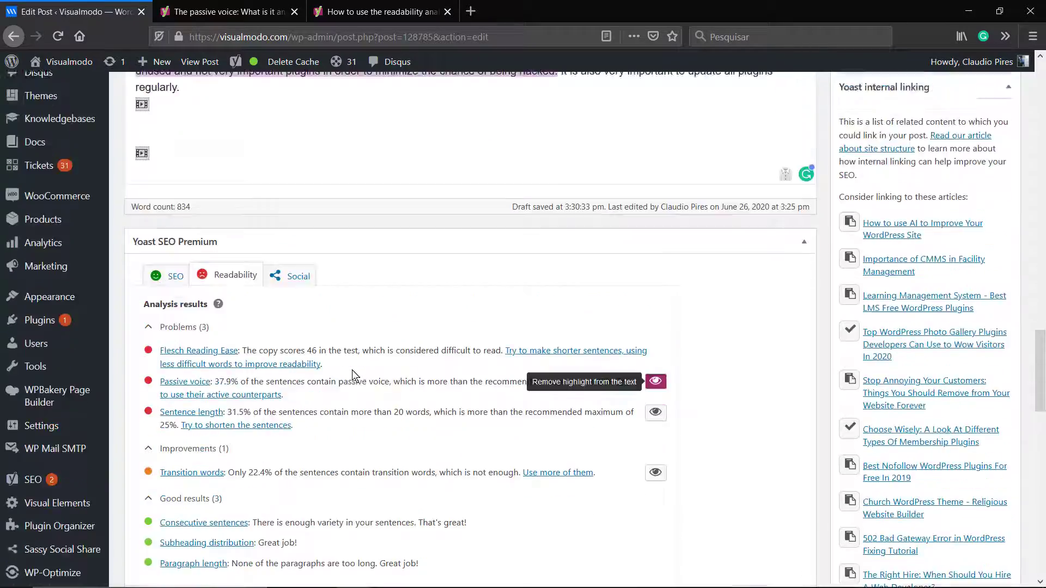
- Replace "It is recommended" with "We recommend" in the paragraph under "Vulnerabilities WordPress Plugins Conclusion"
{"action": "scroll", "coordinate": [354, 376], "scroll_direction": "up", "scroll_amount": 7}
{"action": "scroll", "coordinate": [625, 389], "scroll_direction": "down", "scroll_amount": 3}
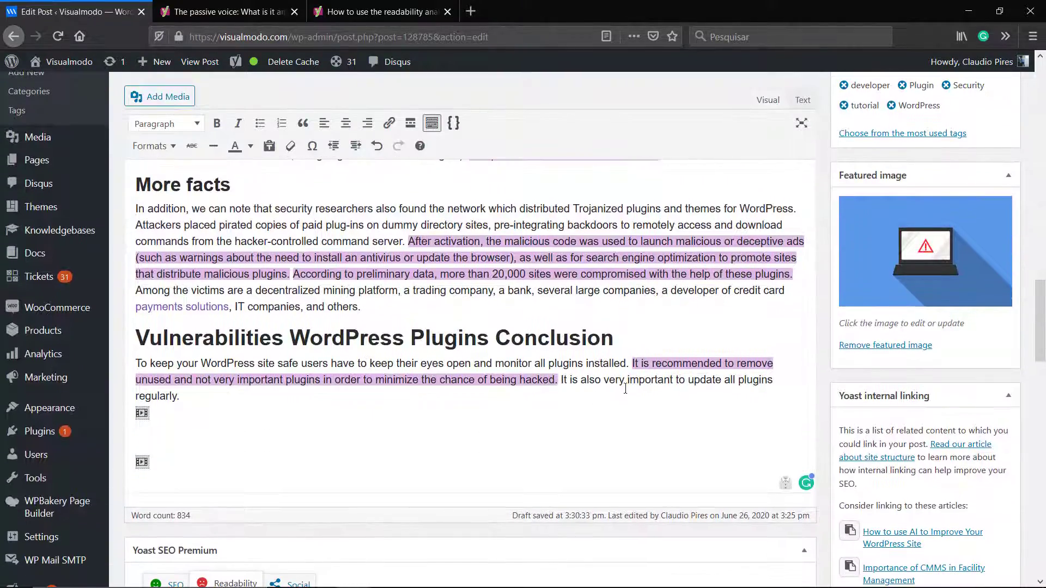
{"action": "double_click", "coordinate": [680, 362]}
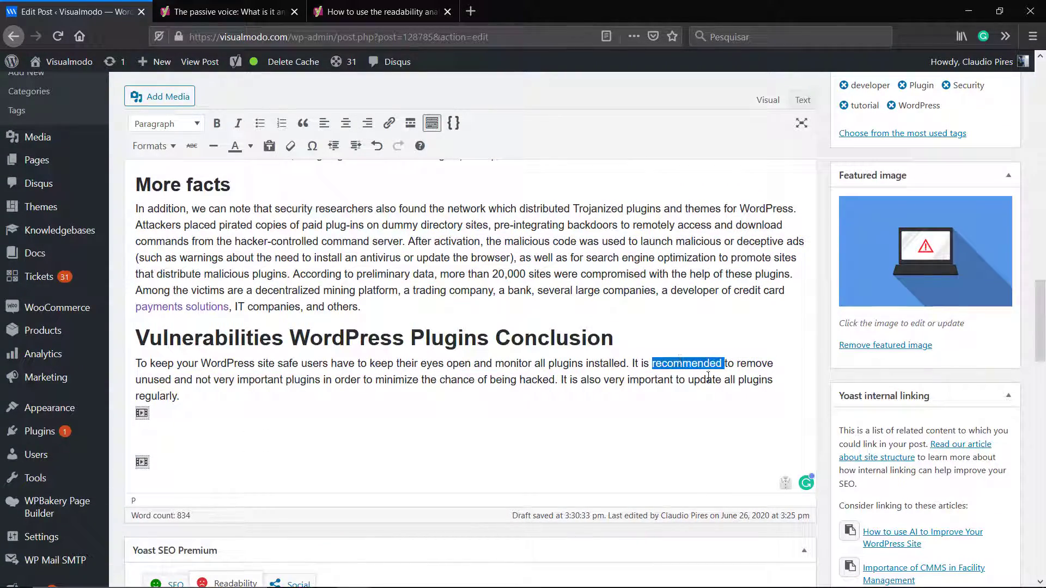
{"action": "key", "text": "BackSpace"}
{"action": "key", "text": "BackSpace"}
{"action": "key", "text": "BackSpace"}
{"action": "key", "text": "BackSpace"}
{"action": "key", "text": "BackSpace"}
{"action": "key", "text": "BackSpace"}
{"action": "key", "text": "BackSpace"}
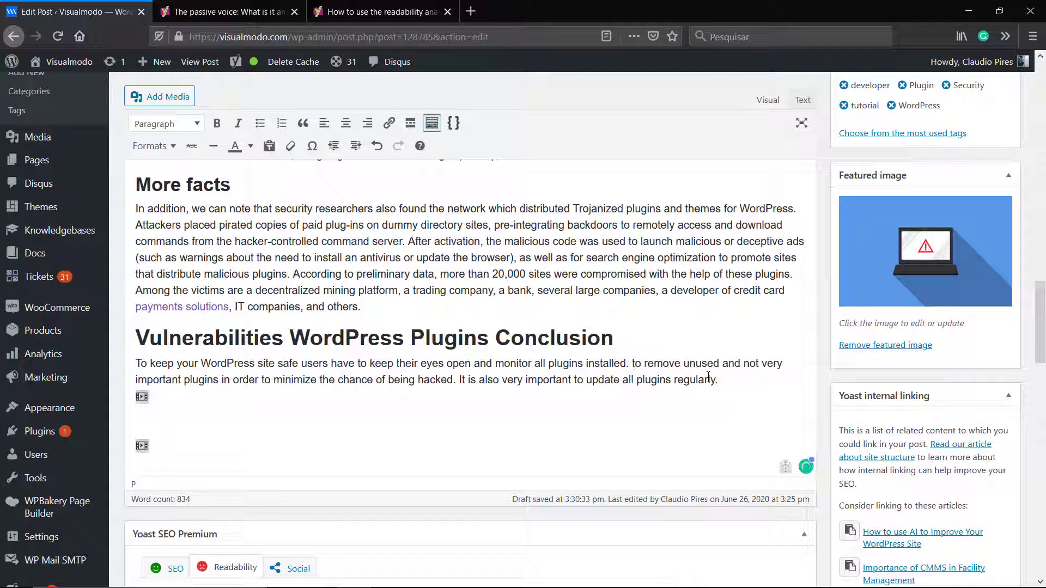
{"action": "type", "text": "We recommend"}
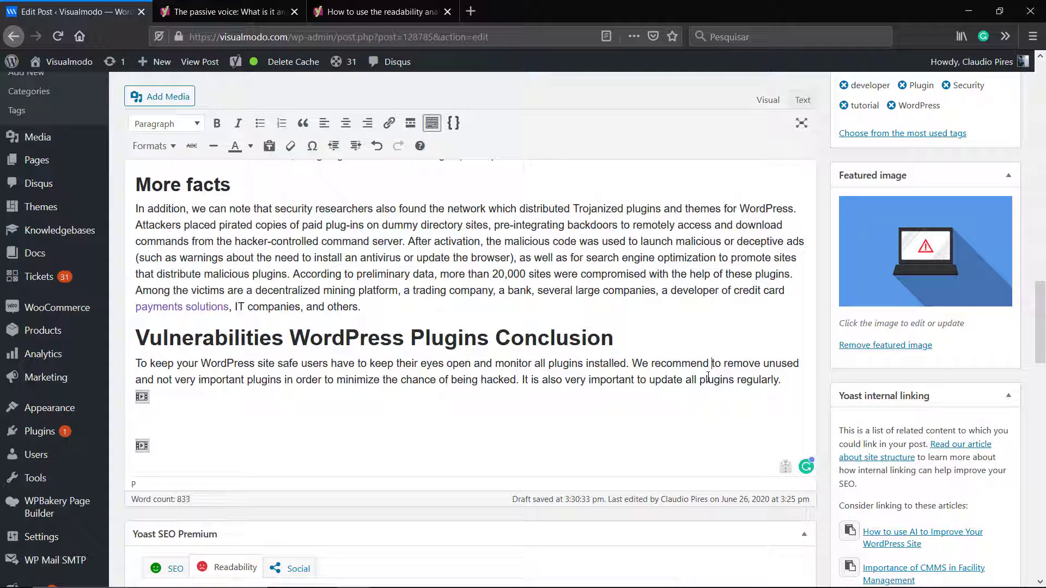
- Delete "unused and" from the conclusion's "We recommend to remove" sentence
{"action": "double_click", "coordinate": [770, 368]}
{"action": "key", "text": "BackSpace"}
{"action": "key", "text": "Delete"}
{"action": "key", "text": "Delete"}
{"action": "key", "text": "Delete"}
{"action": "key", "text": "Delete"}
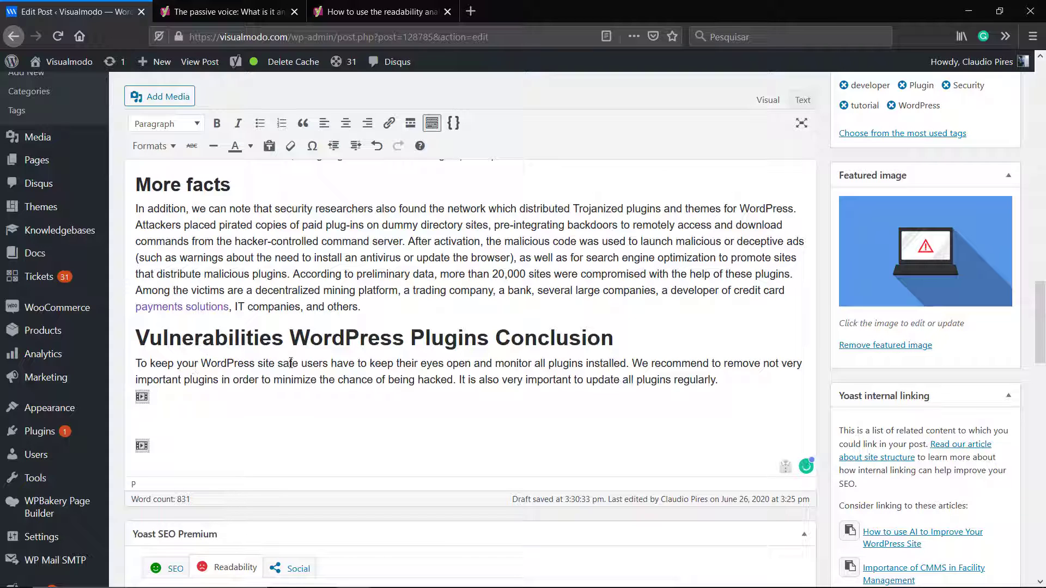
- Replace "being hacked" with "site-hacks" at the end of the conclusion's "We recommend" sentence
{"action": "double_click", "coordinate": [435, 381]}
{"action": "key", "text": "BackSpace"}
{"action": "key", "text": "BackSpace"}
{"action": "key", "text": "BackSpace"}
{"action": "key", "text": "BackSpace"}
{"action": "key", "text": "BackSpace"}
{"action": "key", "text": "BackSpace"}
{"action": "key", "text": "BackSpace"}
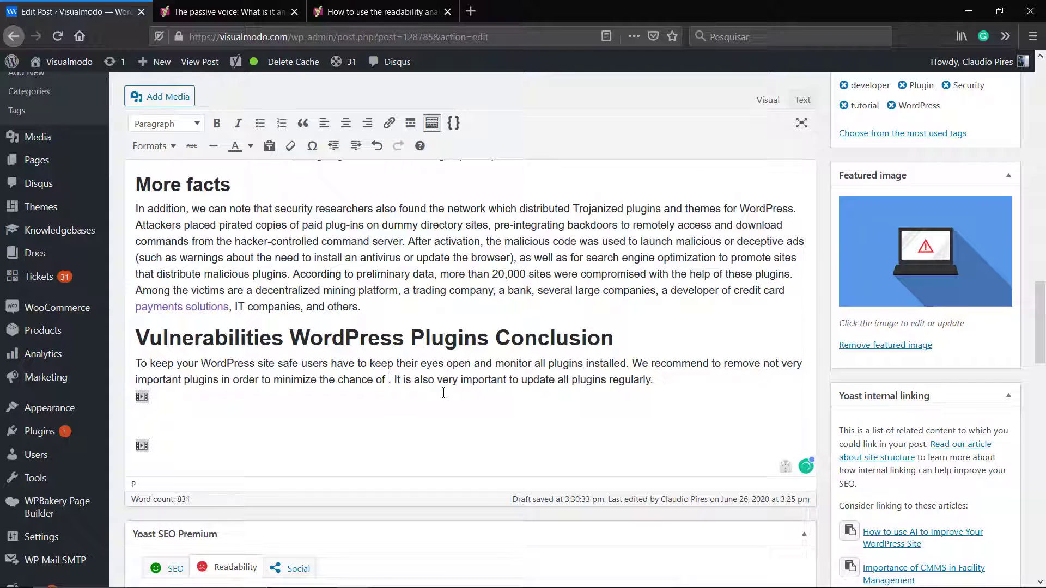
{"action": "type", "text": "site-"}
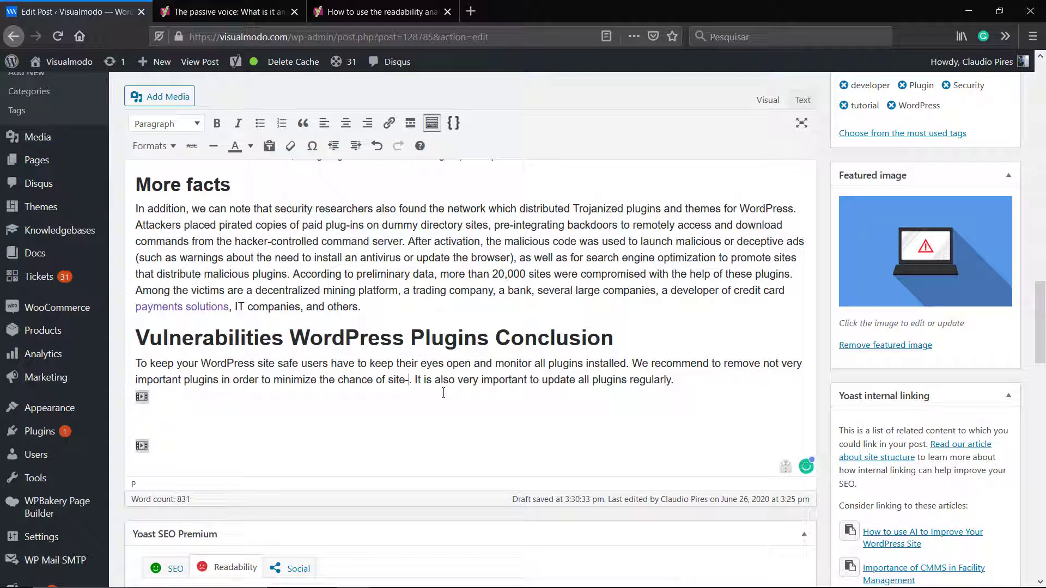
{"action": "type", "text": "hacks"}
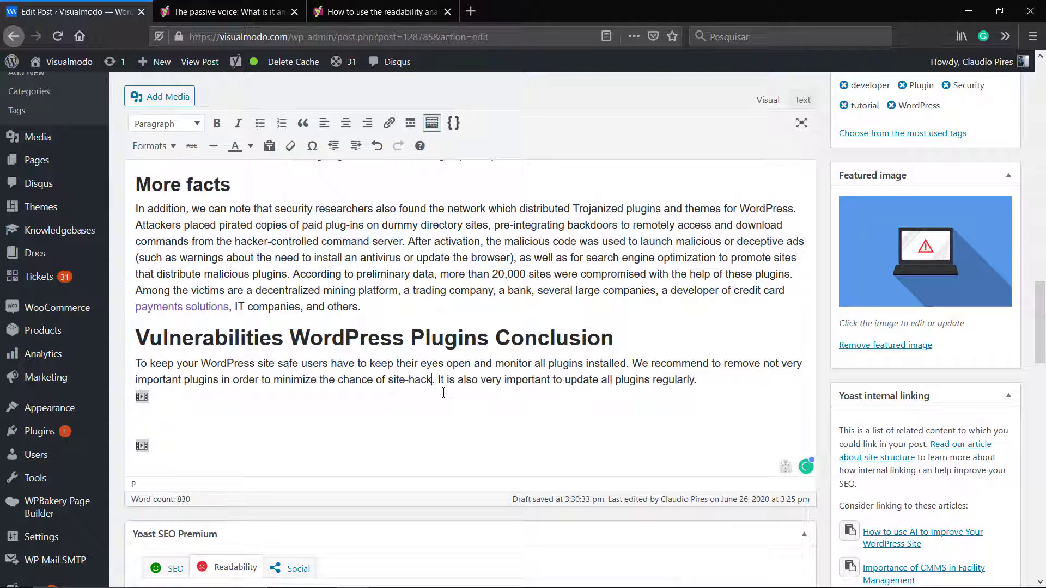
- Highlight the passive voice sentences again and delete "was used to" before "launch" in the "After activation" sentence under "More facts"
{"action": "scroll", "coordinate": [375, 367], "scroll_direction": "down", "scroll_amount": 6}
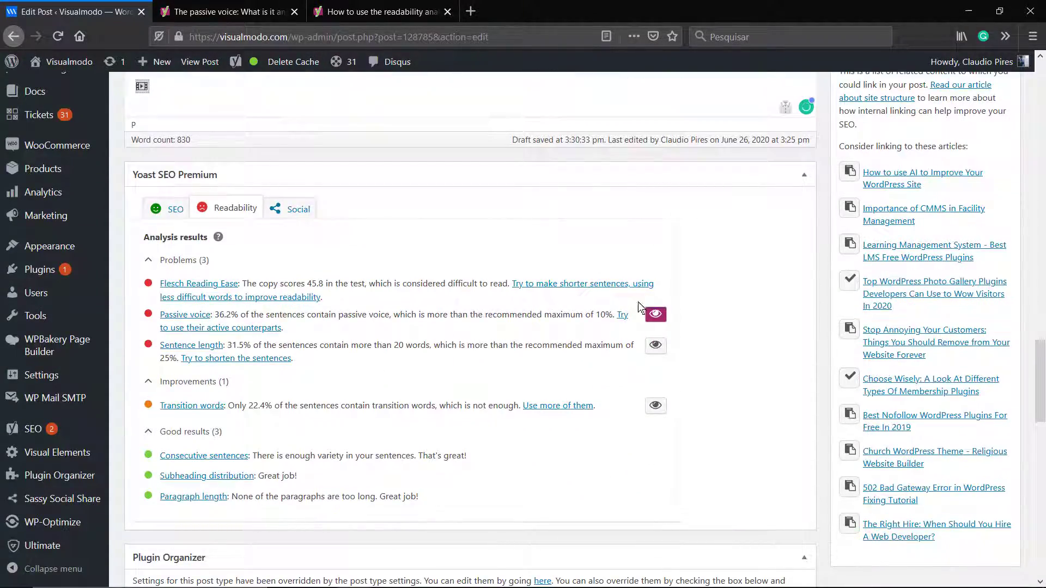
{"action": "scroll", "coordinate": [639, 323], "scroll_direction": "up", "scroll_amount": 7}
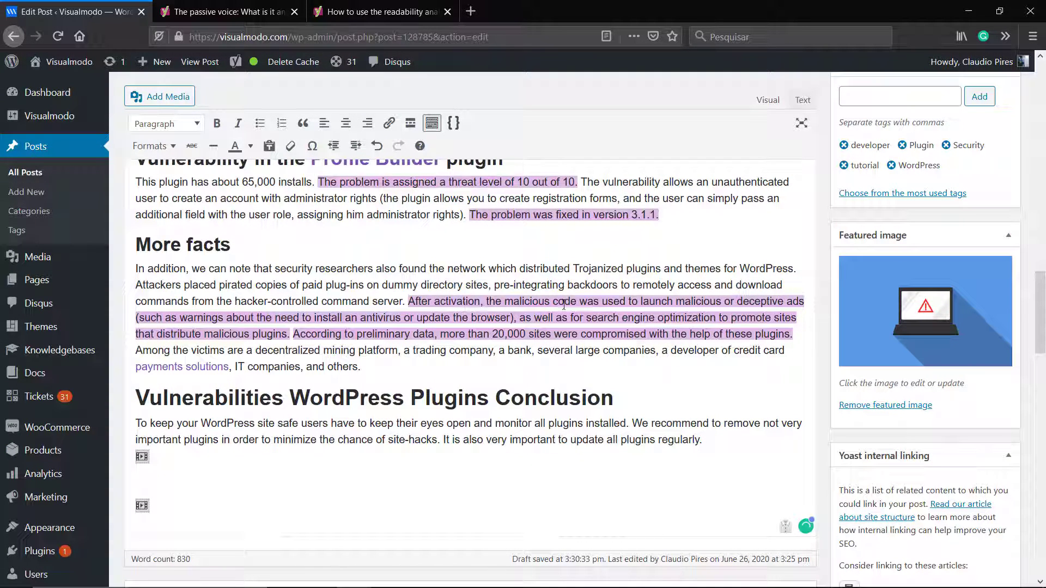
{"action": "double_click", "coordinate": [604, 300]}
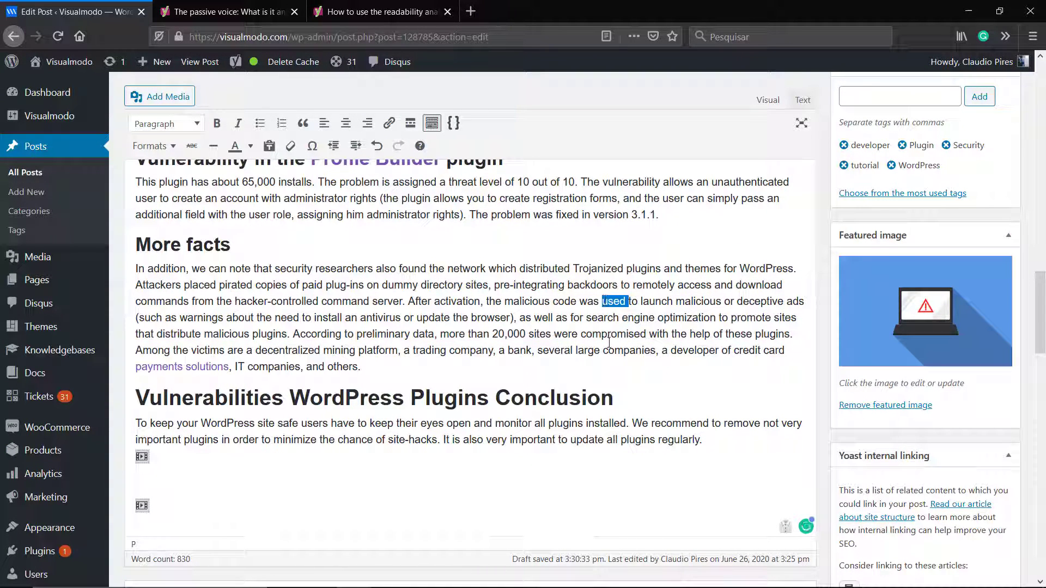
{"action": "key", "text": "BackSpace"}
{"action": "key", "text": "Delete"}
{"action": "key", "text": "Delete"}
{"action": "key", "text": "Delete"}
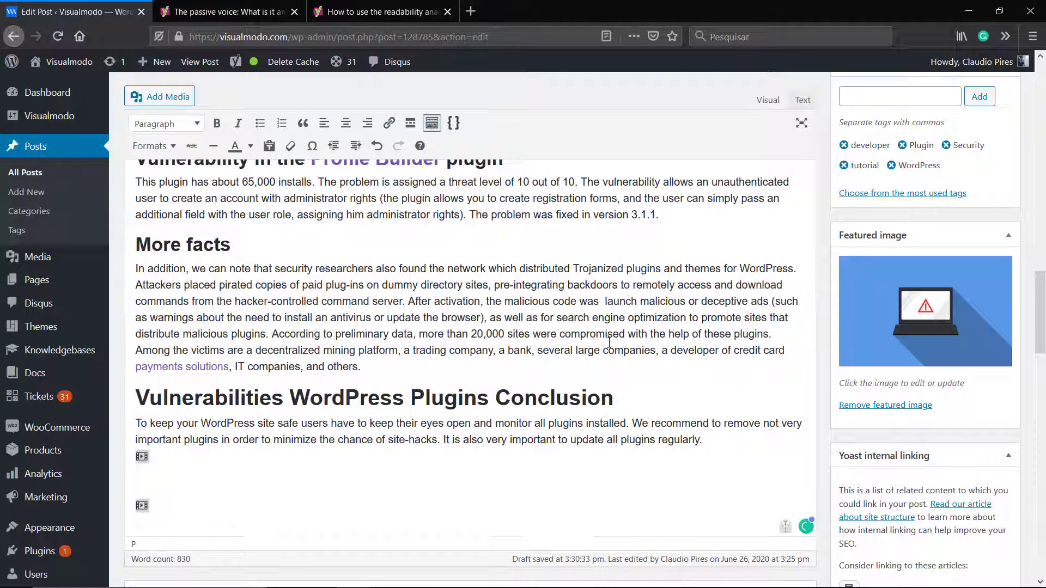
{"action": "key", "text": "BackSpace"}
{"action": "key", "text": "BackSpace"}
{"action": "key", "text": "BackSpace"}
{"action": "key", "text": "BackSpace"}
{"action": "key", "text": "BackSpace"}
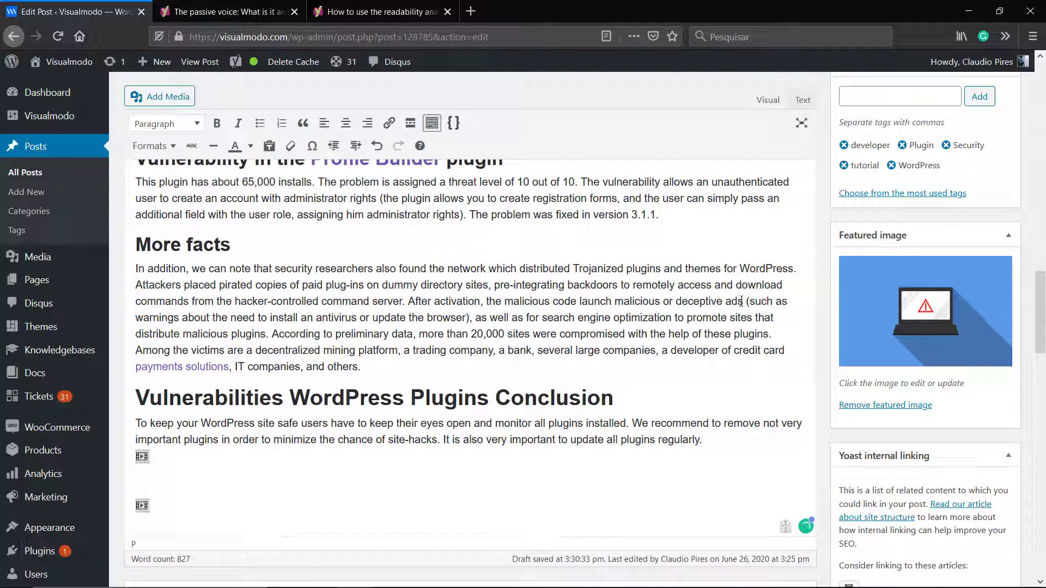
- End the sentence after "deceptive ads" with a period and begin a new sentence with "Such as", removing the opening parenthesis
{"action": "type", "text": "."}
{"action": "key", "text": "Delete"}
{"action": "key", "text": "Delete"}
{"action": "type", "text": "S"}
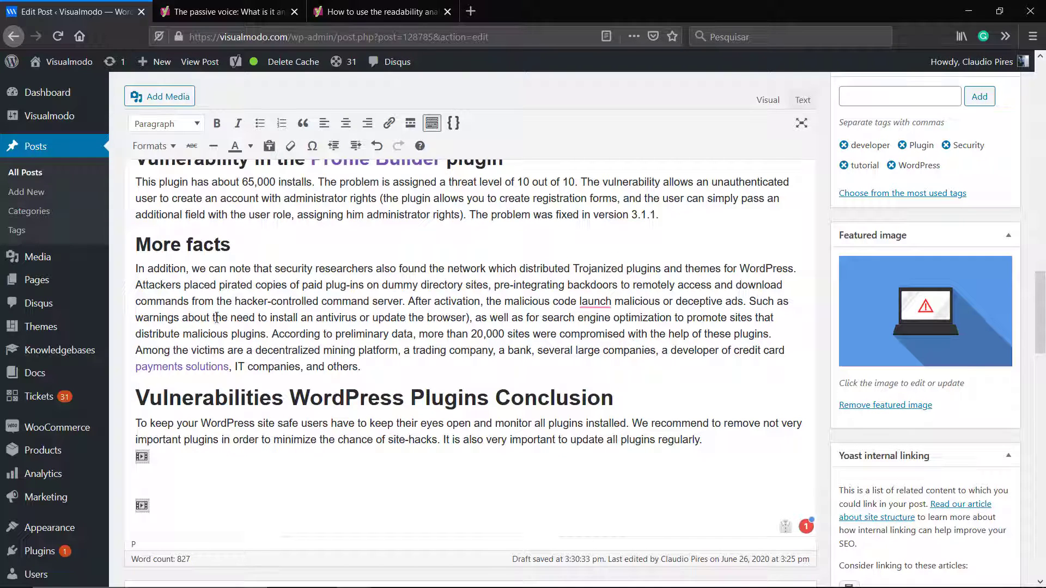
- End the sentence after "browser" and start a new one with "As well as", and accept Grammarly's correction of "launch" to "launches"
{"action": "triple_click", "coordinate": [431, 315]}
{"action": "left_click", "coordinate": [464, 317]}
{"action": "key", "text": "Delete"}
{"action": "key", "text": "Delete"}
{"action": "type", "text": "."}
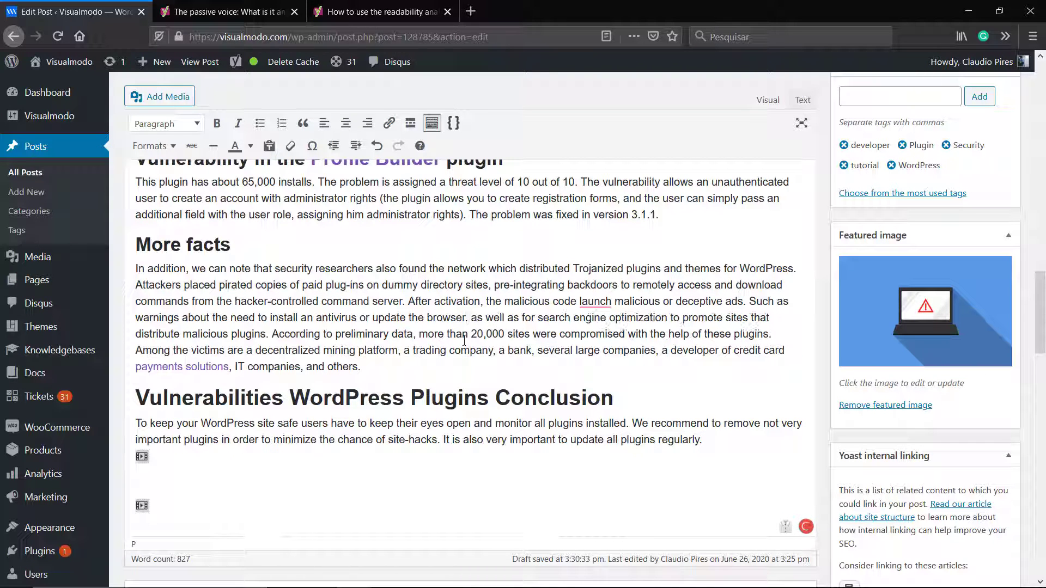
{"action": "key", "text": "Right"}
{"action": "key", "text": "Delete"}
{"action": "type", "text": "A"}
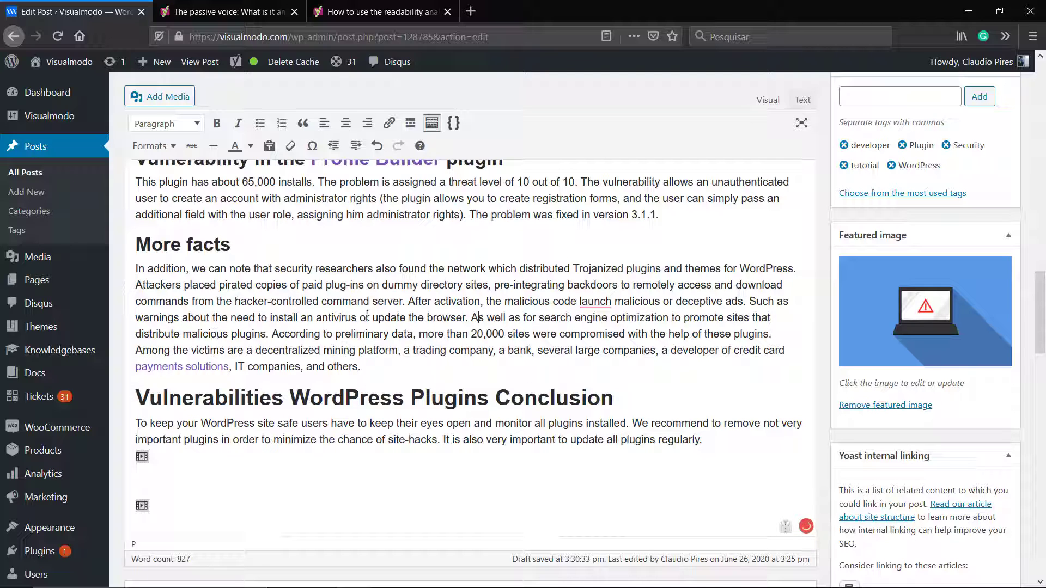
{"action": "left_click", "coordinate": [595, 302]}
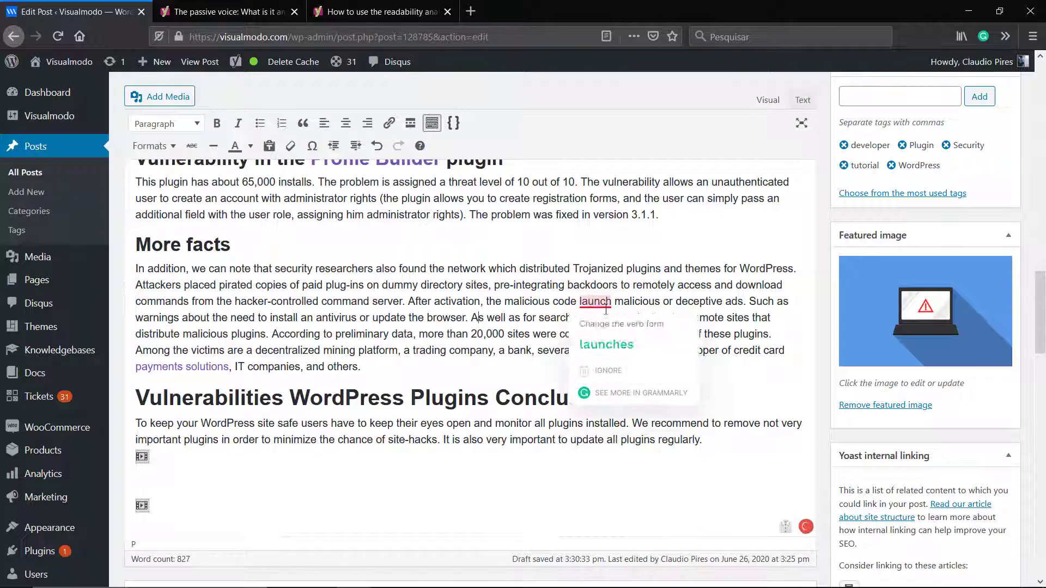
{"action": "left_click", "coordinate": [599, 410]}
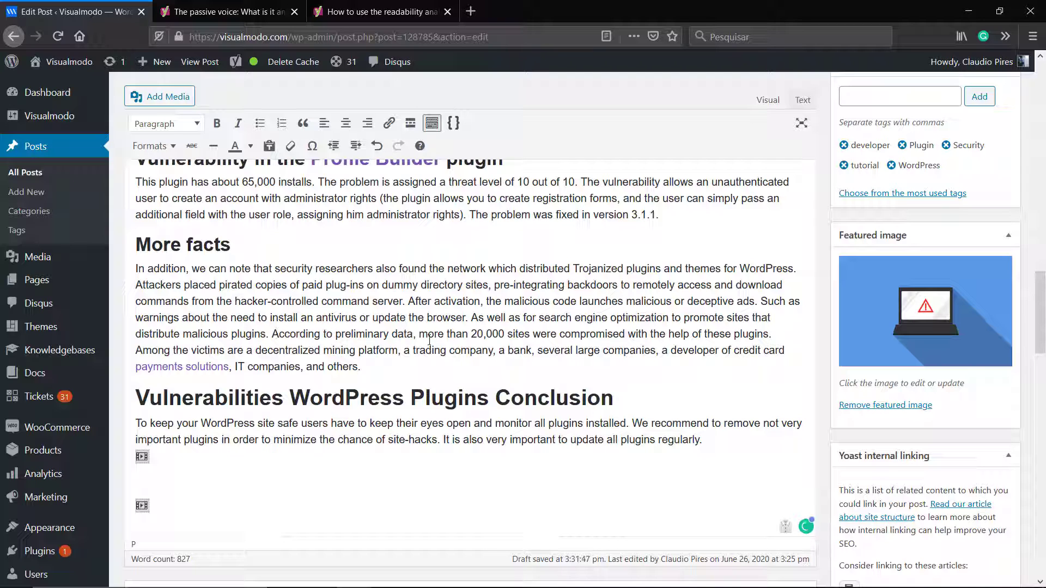
- Reword the "According to preliminary data" sentence by deleting "were compromised" and inserting "we notice the problem in" before "more than 20,000 sites"
{"action": "triple_click", "coordinate": [604, 337]}
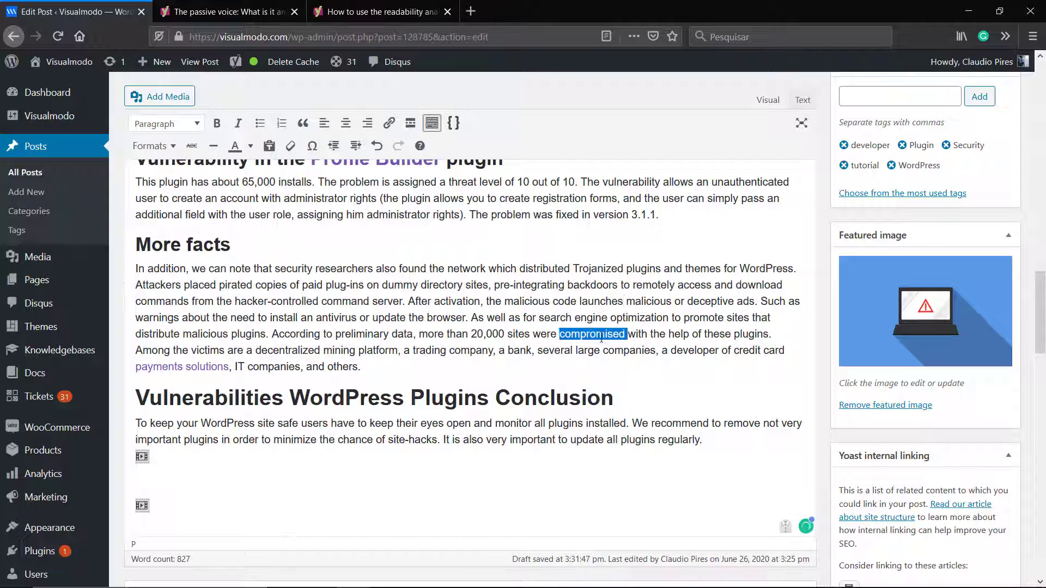
{"action": "left_click_drag", "start_coordinate": [533, 334], "coordinate": [626, 333]}
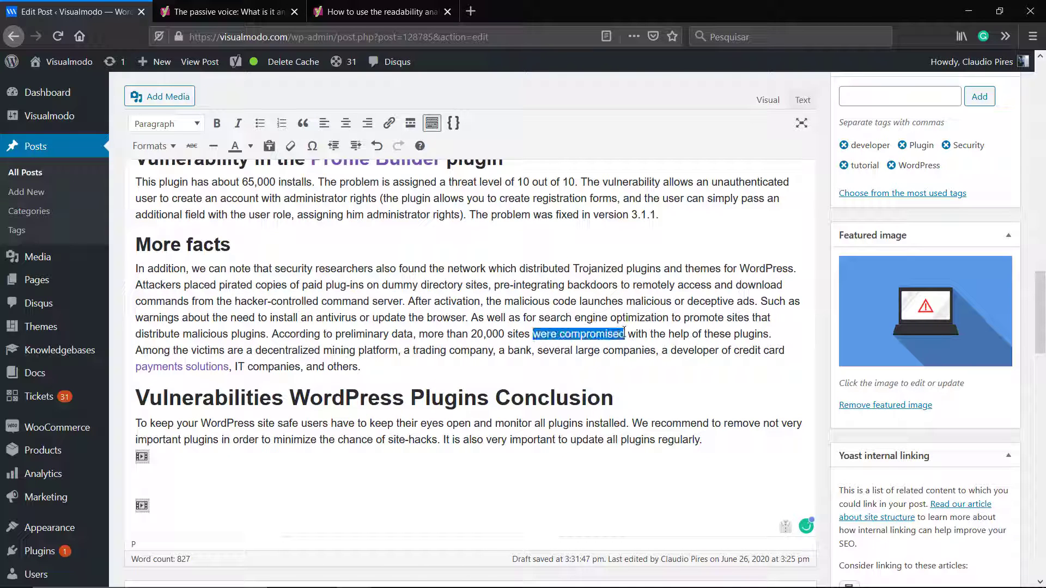
{"action": "key", "text": "Right"}
{"action": "double_click", "coordinate": [582, 335]}
{"action": "key", "text": "BackSpace"}
{"action": "key", "text": "BackSpace"}
{"action": "key", "text": "BackSpace"}
{"action": "key", "text": "BackSpace"}
{"action": "key", "text": "BackSpace"}
{"action": "key", "text": "BackSpace"}
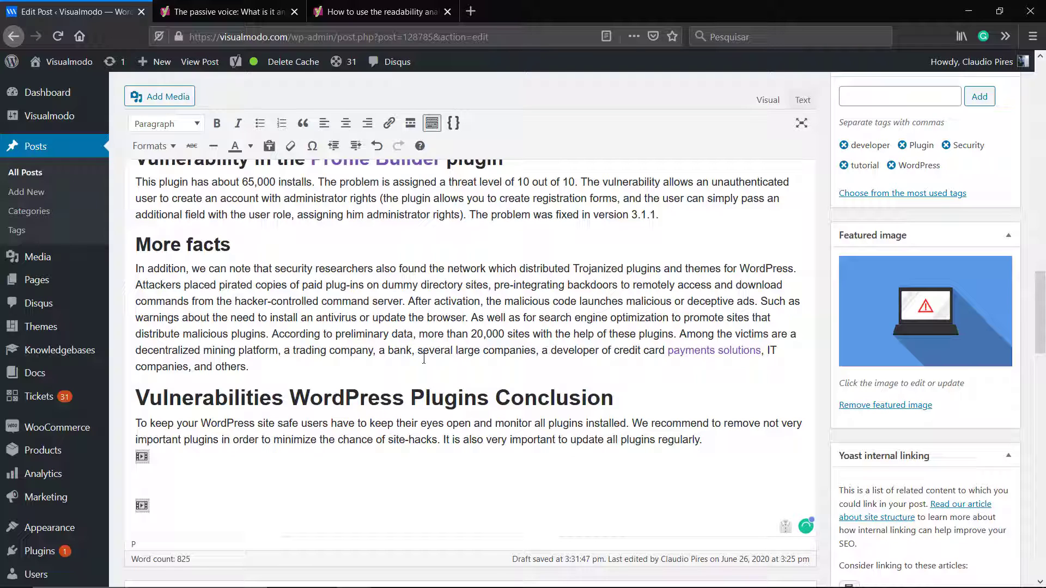
{"action": "type", "text": "we notice"}
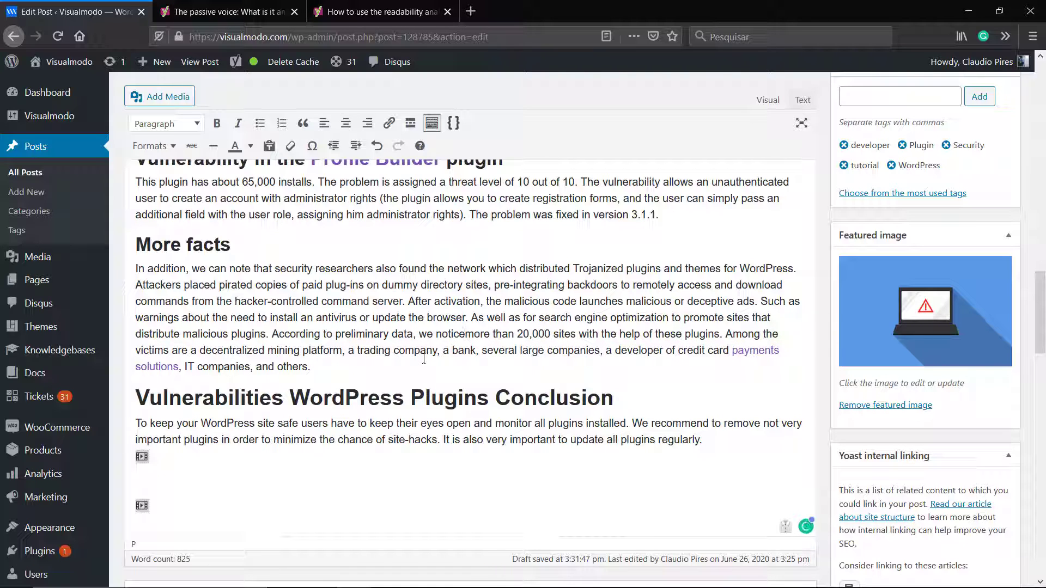
{"action": "type", "text": " the p"}
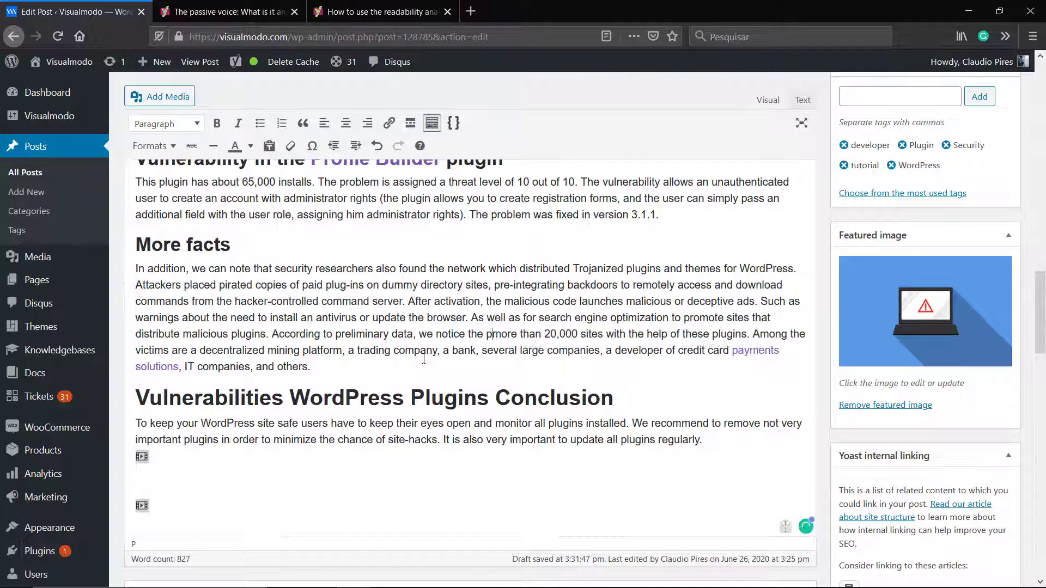
{"action": "type", "text": "roblem in"}
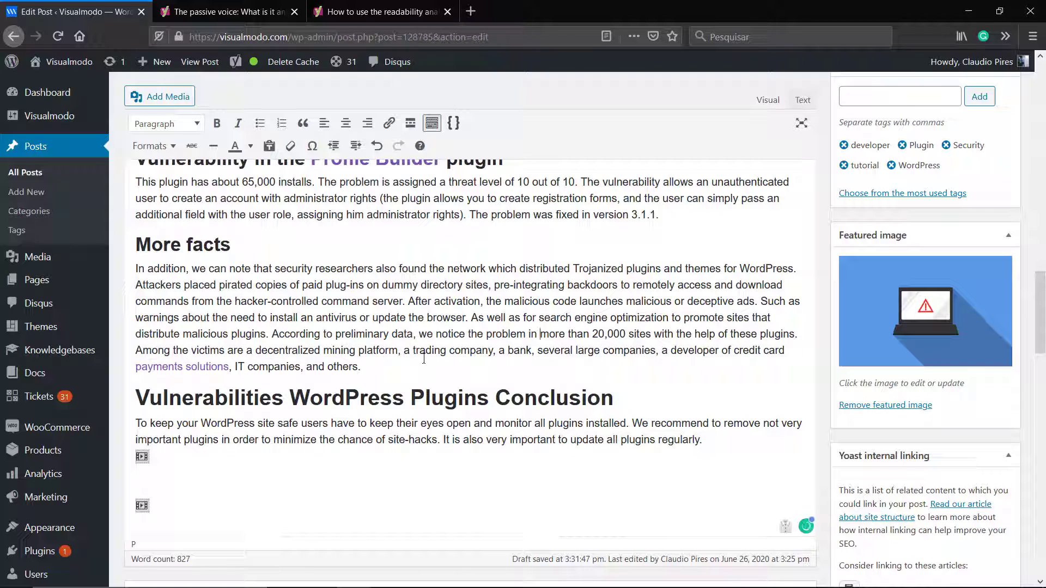
- Check the updated readability results and highlight the remaining passive voice sentences in the post
{"action": "scroll", "coordinate": [396, 336], "scroll_direction": "down", "scroll_amount": 6}
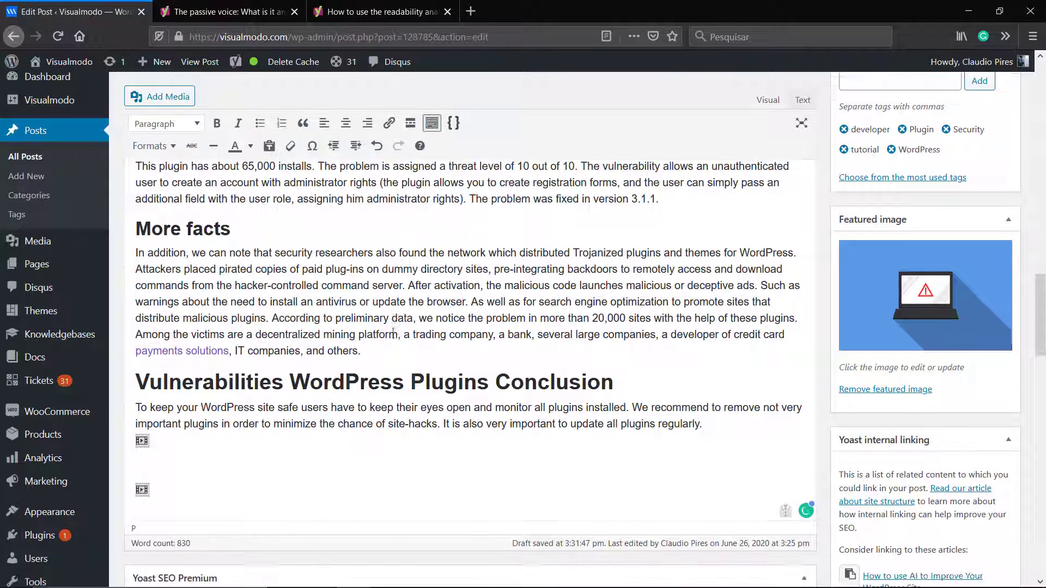
{"action": "left_click", "coordinate": [651, 373]}
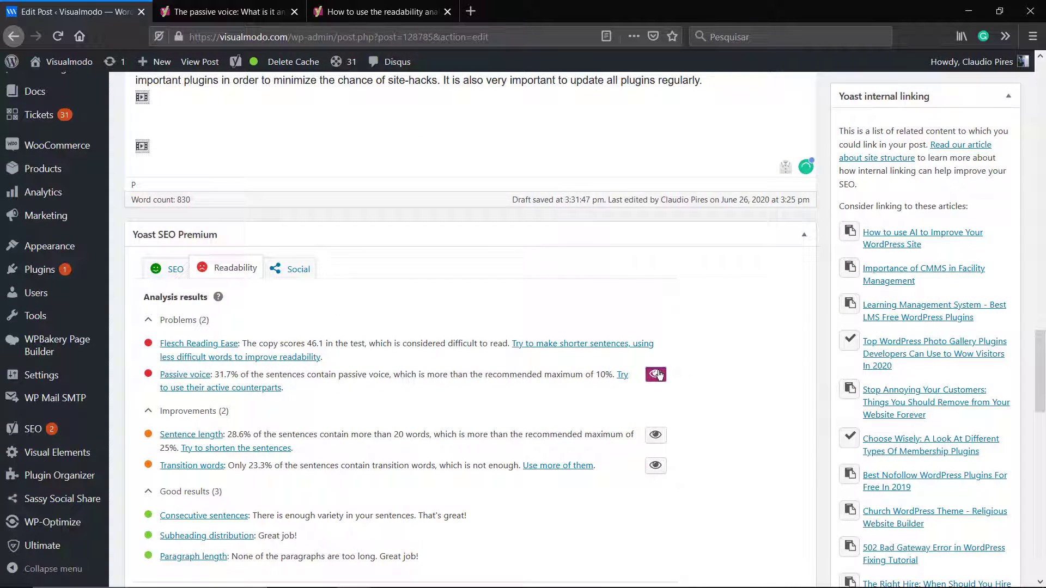
{"action": "scroll", "coordinate": [648, 376], "scroll_direction": "up", "scroll_amount": 8}
{"action": "scroll", "coordinate": [451, 359], "scroll_direction": "up", "scroll_amount": 1}
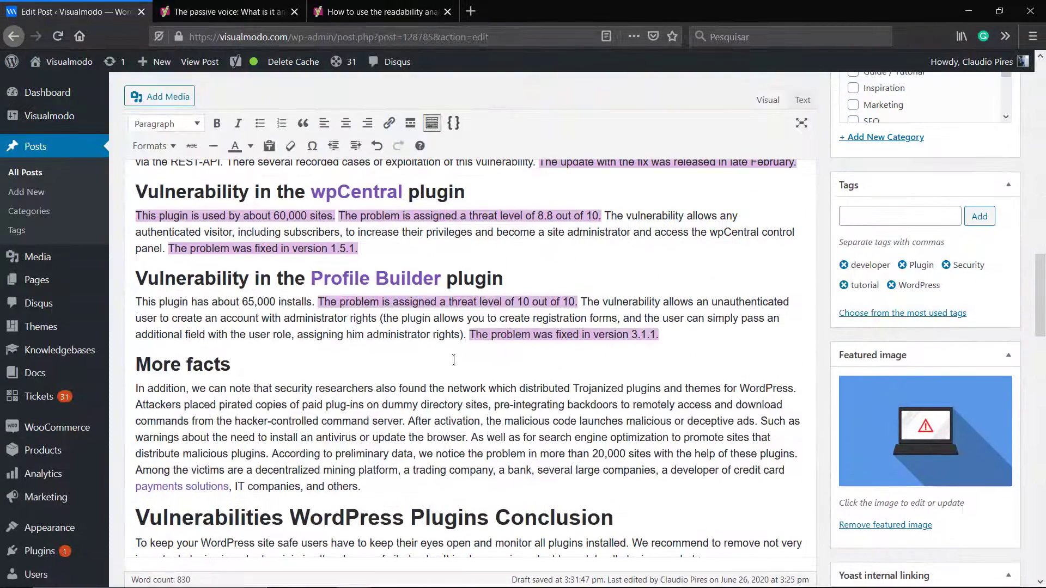
- Reword the last sentence under the Profile Builder heading from "The problem was fixed" to "Fixing the problem in version 3.1.1."
{"action": "double_click", "coordinate": [572, 335]}
{"action": "key", "text": "BackSpace"}
{"action": "key", "text": "BackSpace"}
{"action": "key", "text": "BackSpace"}
{"action": "key", "text": "BackSpace"}
{"action": "key", "text": "BackSpace"}
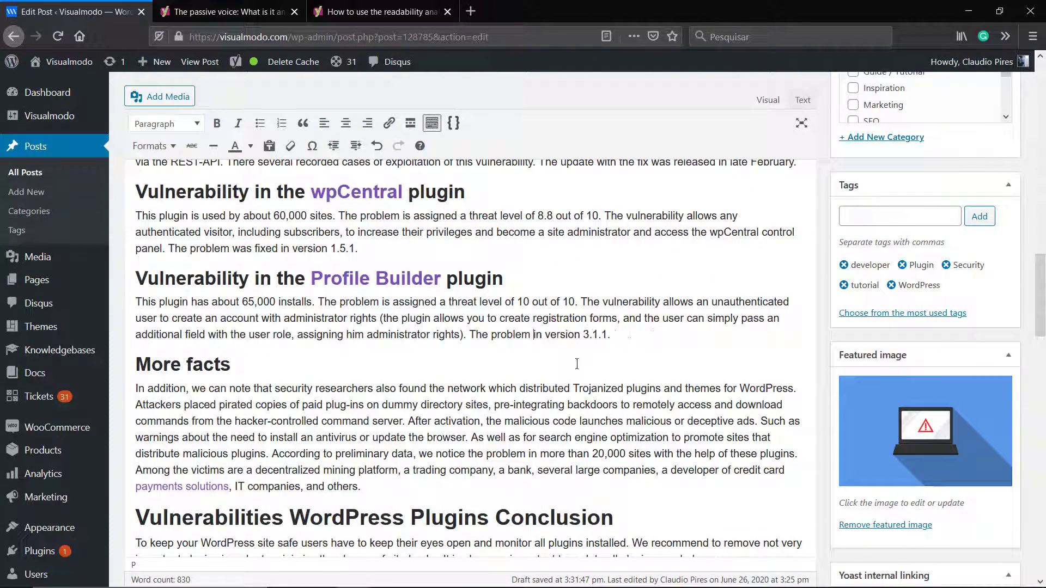
{"action": "double_click", "coordinate": [485, 334]}
{"action": "type", "text": "Fixing the prob"}
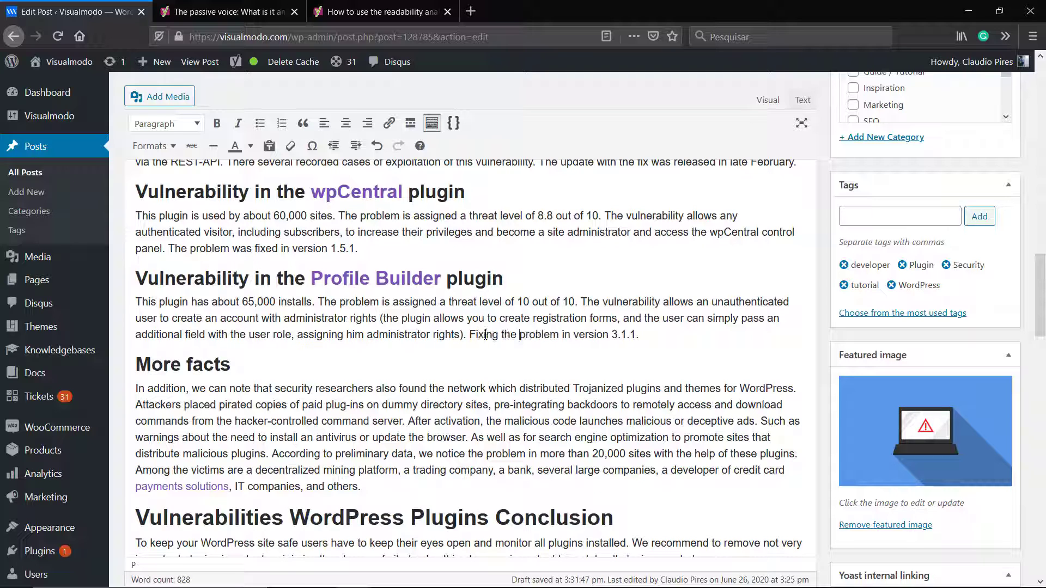
{"action": "type", "text": "lem"}
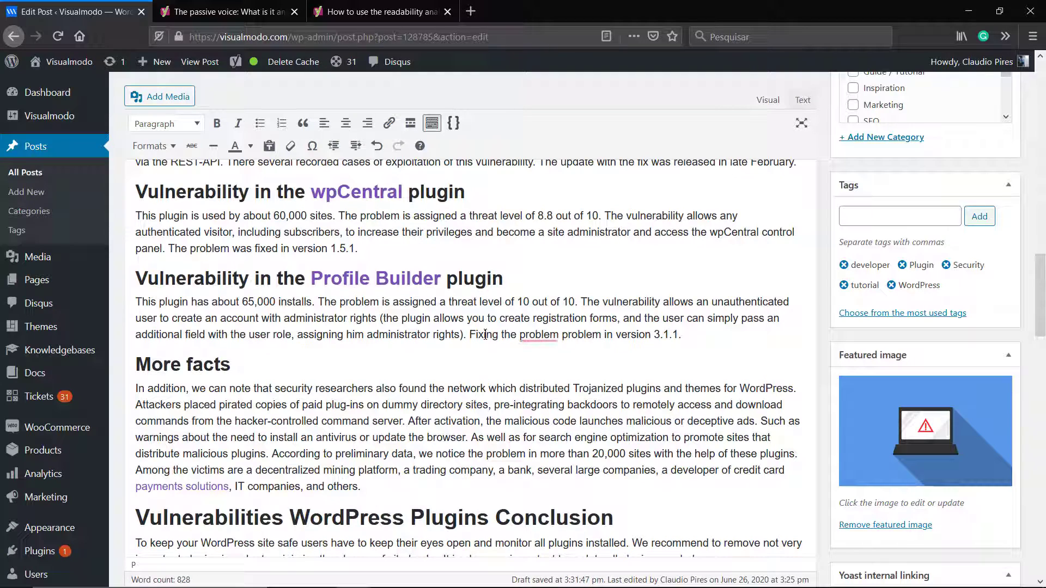
{"action": "key", "text": "Delete"}
{"action": "key", "text": "Delete"}
{"action": "key", "text": "Delete"}
{"action": "key", "text": "Delete"}
{"action": "key", "text": "Delete"}
{"action": "key", "text": "Delete"}
{"action": "key", "text": "Delete"}
{"action": "key", "text": "Delete"}
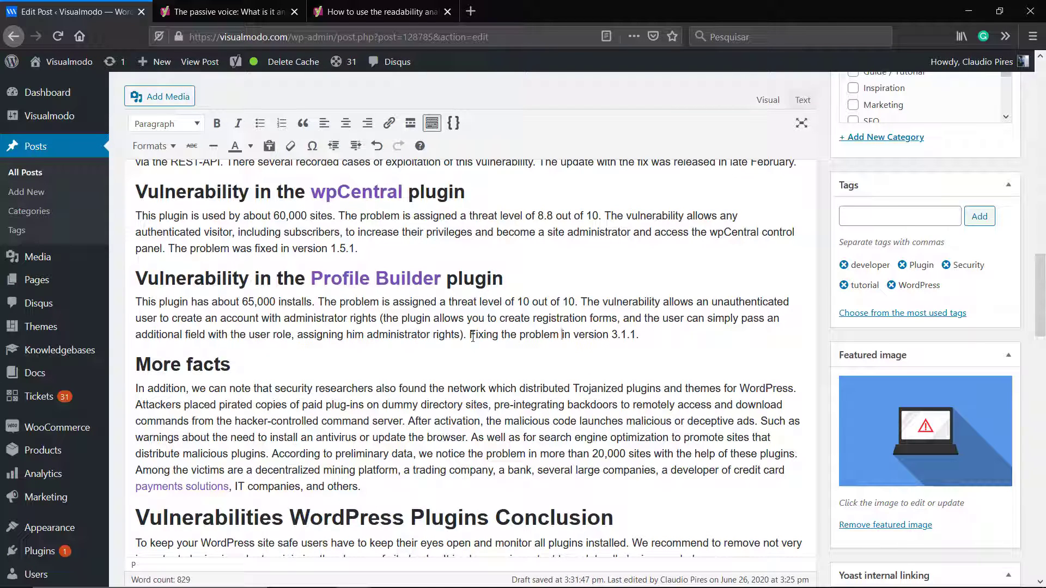
- Copy the phrase "Fixing the problem in version" from the Profile Builder paragraph
{"action": "left_click_drag", "start_coordinate": [473, 332], "coordinate": [608, 328]}
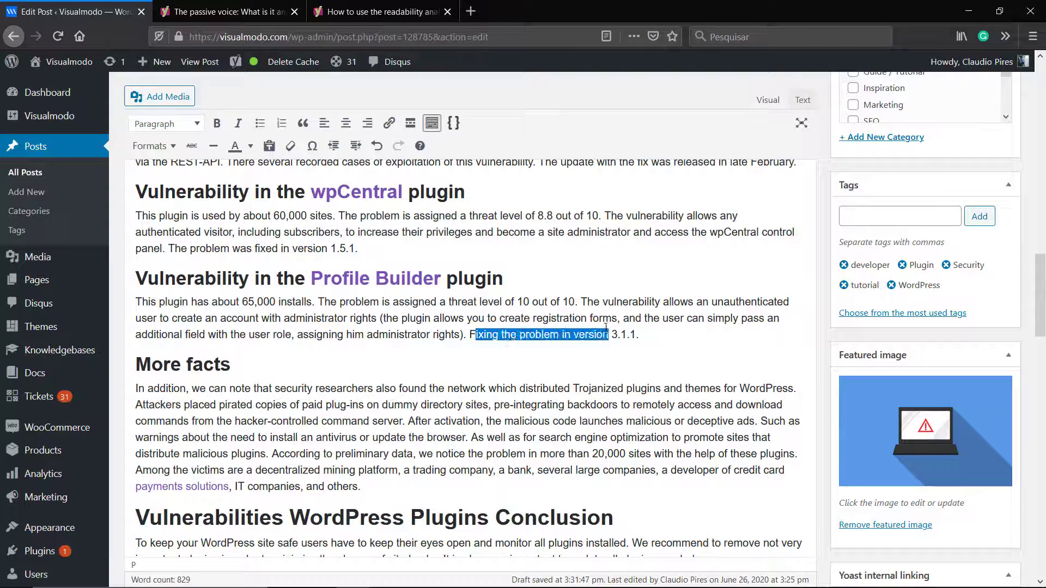
{"action": "left_click_drag", "start_coordinate": [468, 333], "coordinate": [611, 332]}
{"action": "key", "text": "ctrl+c"}
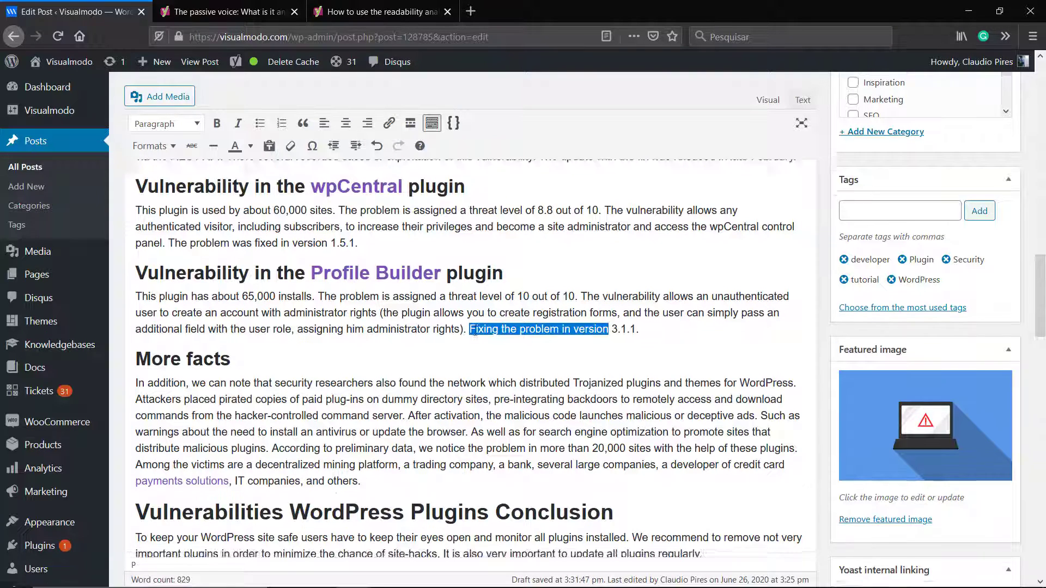
- Review the passive voice result again and highlight the passive sentences left in the plugin vulnerability sections
{"action": "scroll", "coordinate": [431, 336], "scroll_direction": "down", "scroll_amount": 10}
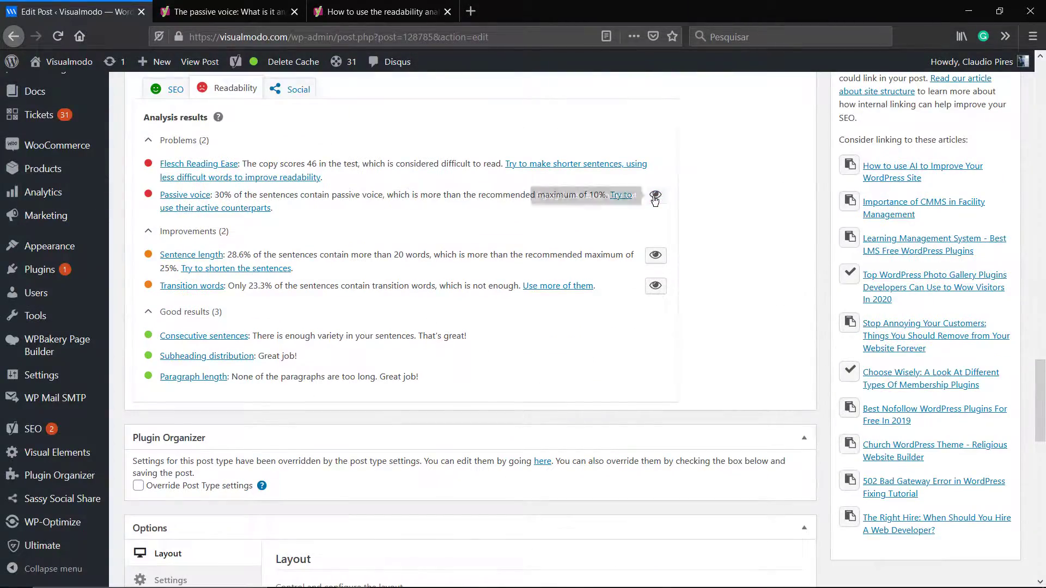
{"action": "scroll", "coordinate": [656, 194], "scroll_direction": "up", "scroll_amount": 10}
{"action": "scroll", "coordinate": [433, 330], "scroll_direction": "up", "scroll_amount": 2}
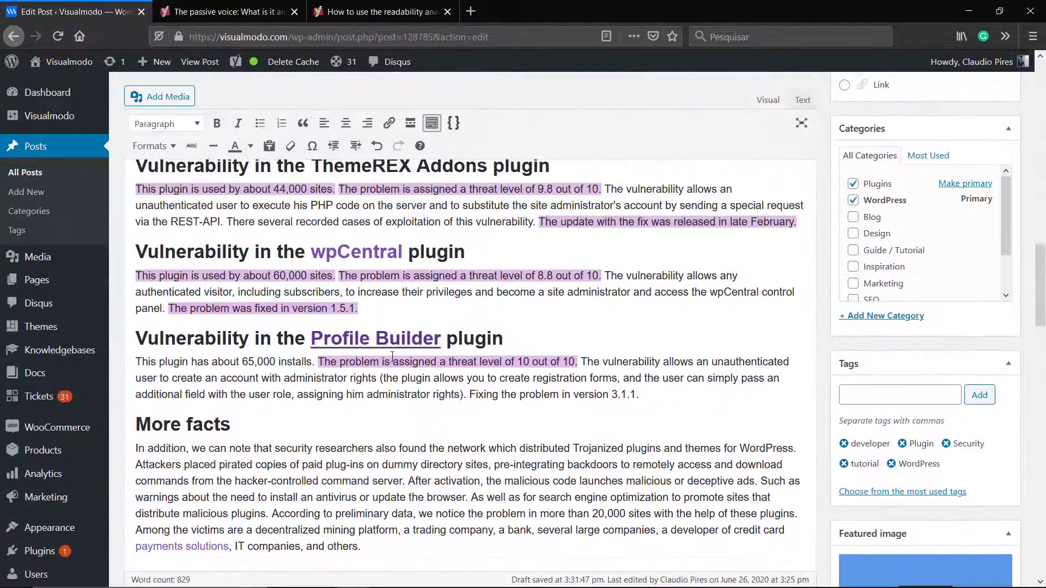
- Replace "The problem was fixed in version" under the wpCentral heading with the copied phrase "Fixing the problem in version"
{"action": "left_click", "coordinate": [176, 309]}
{"action": "left_click_drag", "start_coordinate": [169, 309], "coordinate": [328, 309]}
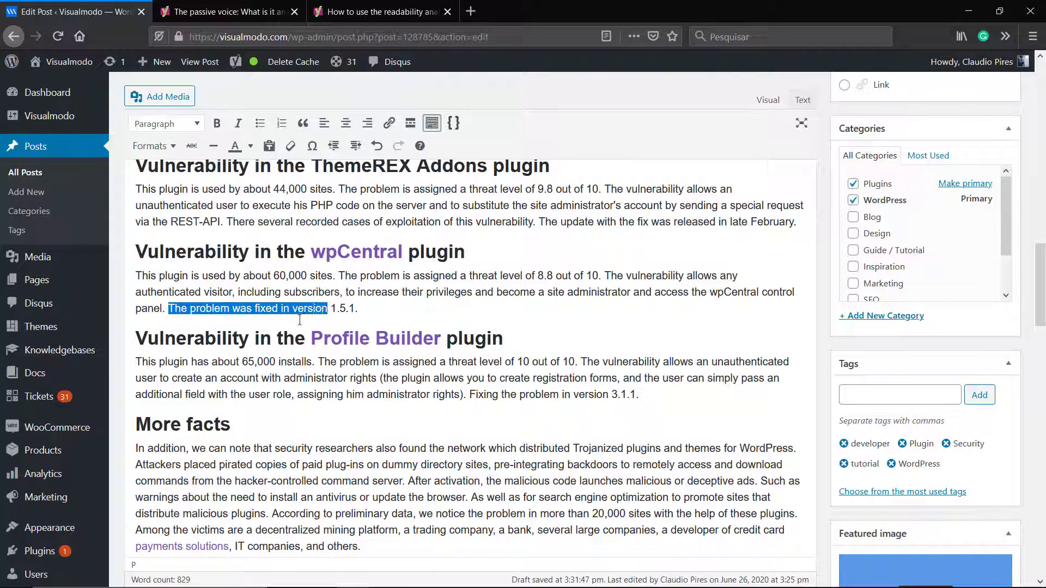
{"action": "left_click", "coordinate": [299, 320]}
- Reword the last sentence under the ThemeREX Addons heading to "The update fixing the problem in late February."
{"action": "scroll", "coordinate": [645, 237], "scroll_direction": "down", "scroll_amount": 15}
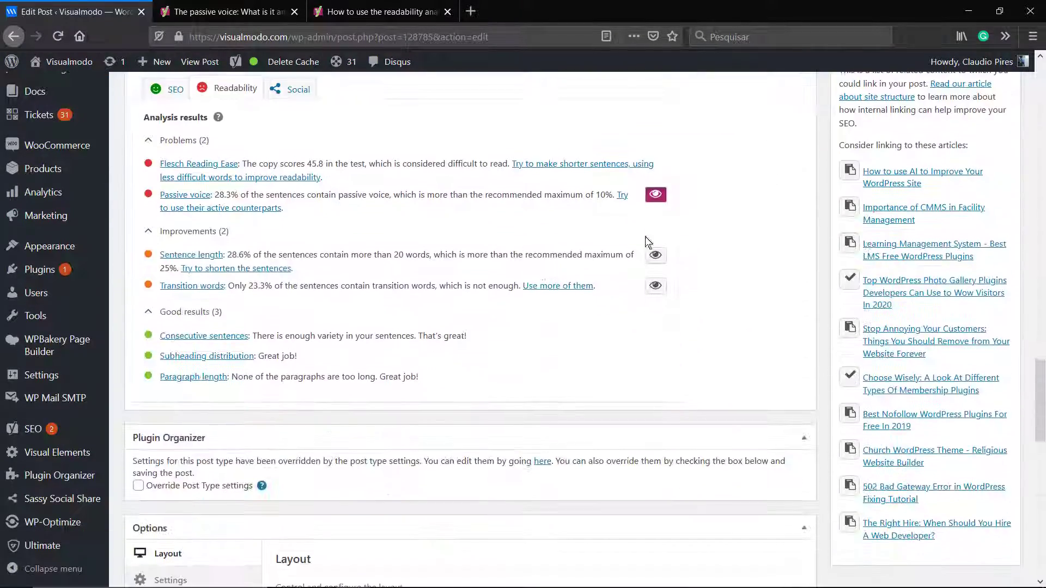
{"action": "scroll", "coordinate": [501, 248], "scroll_direction": "up", "scroll_amount": 15}
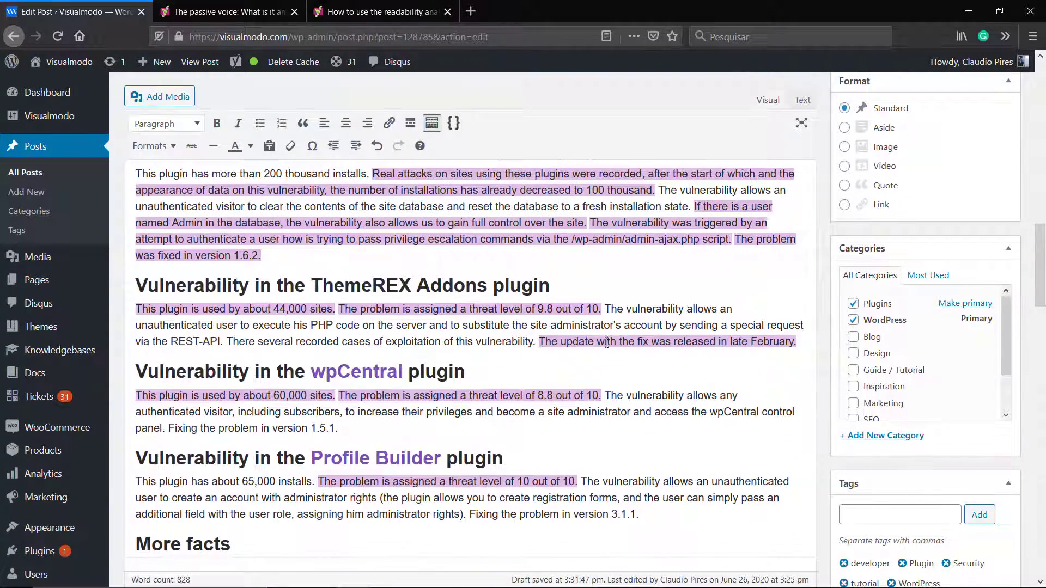
{"action": "left_click", "coordinate": [579, 341]}
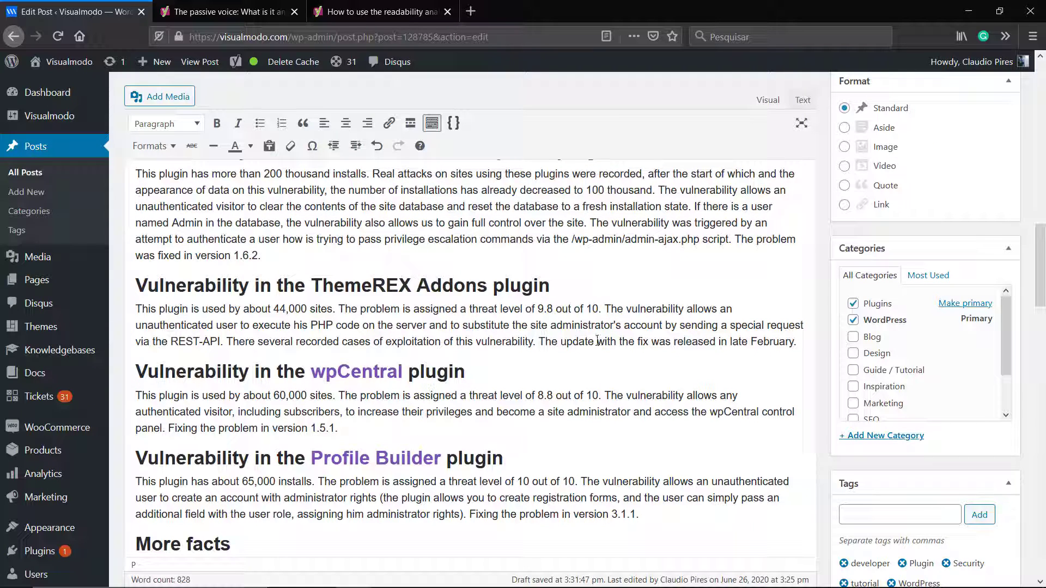
{"action": "left_click_drag", "start_coordinate": [597, 341], "coordinate": [715, 341]}
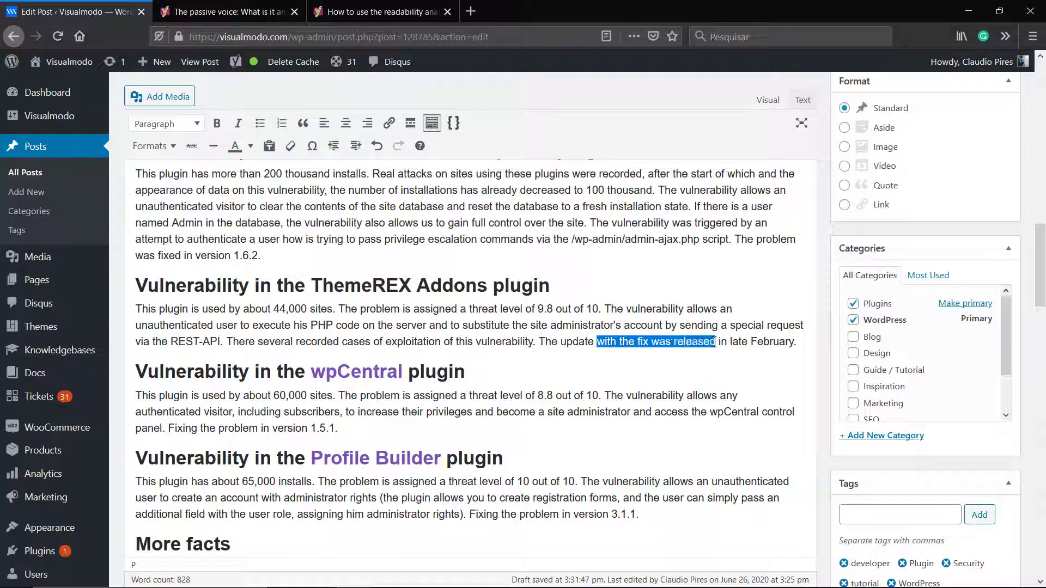
{"action": "key", "text": "ctrl+v"}
{"action": "left_click_drag", "start_coordinate": [600, 326], "coordinate": [598, 324]}
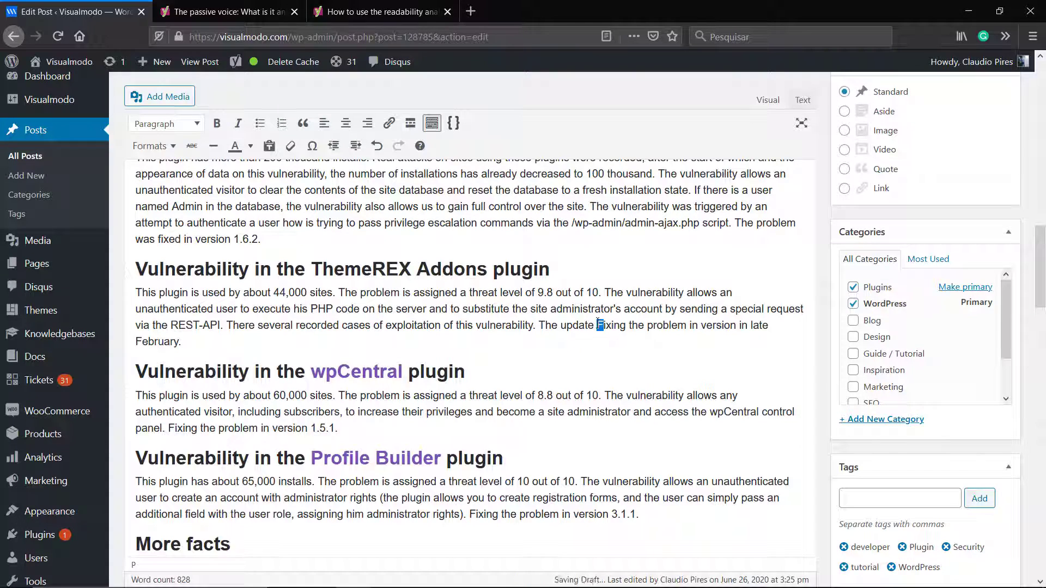
{"action": "type", "text": "f"}
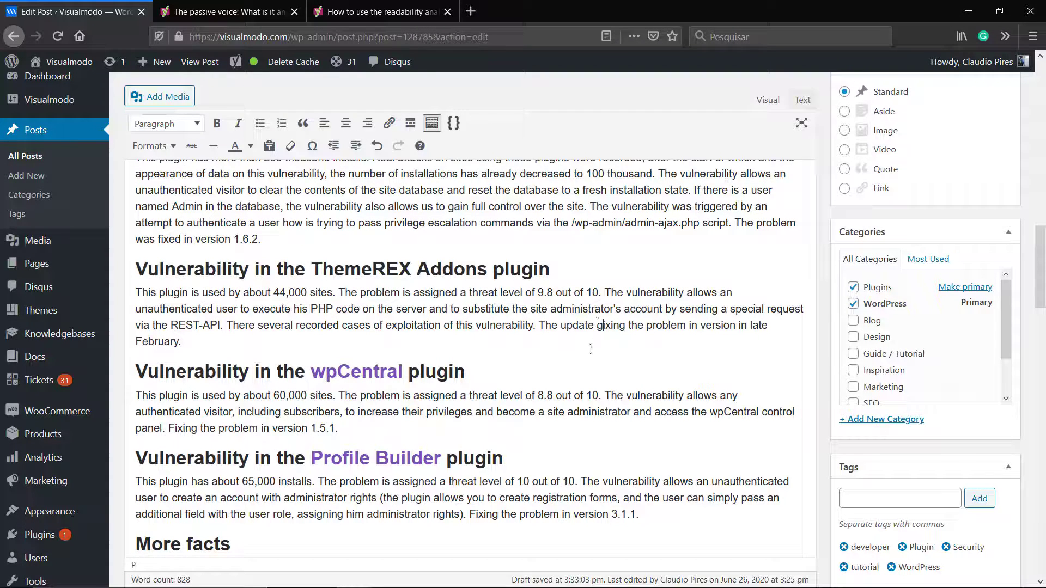
{"action": "left_click_drag", "start_coordinate": [601, 324], "coordinate": [597, 324]}
{"action": "type", "text": "f"}
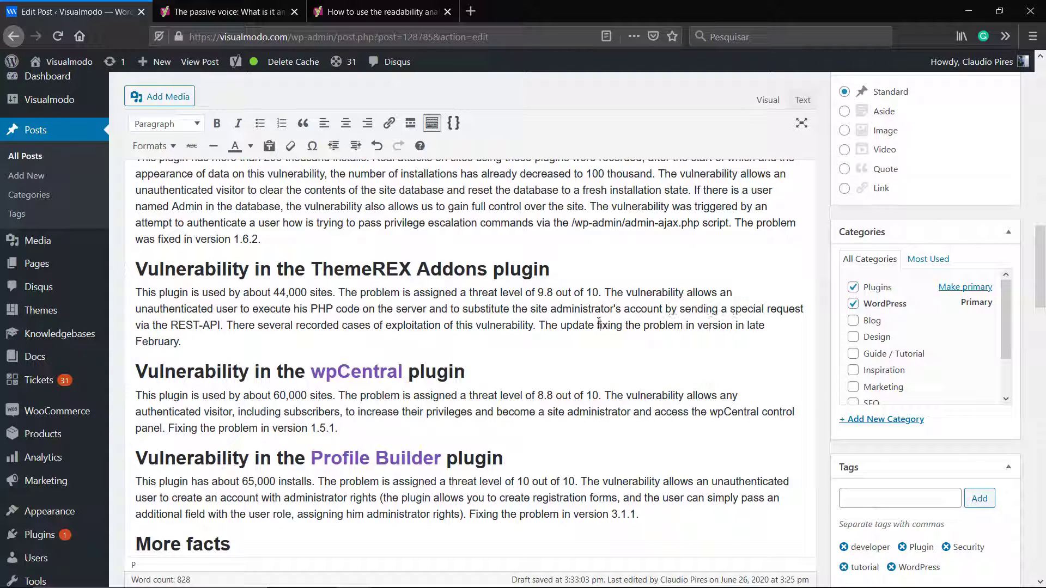
{"action": "double_click", "coordinate": [706, 327]}
{"action": "key", "text": "BackSpace"}
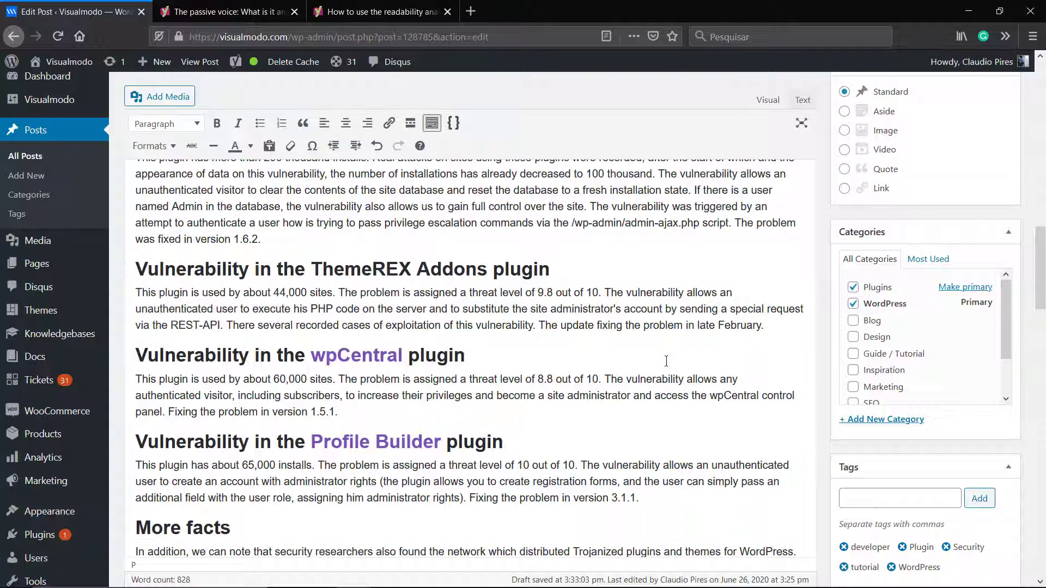
- Check the updated passive voice result and refresh the highlighting of passive sentences in the post
{"action": "scroll", "coordinate": [666, 361], "scroll_direction": "down", "scroll_amount": 10}
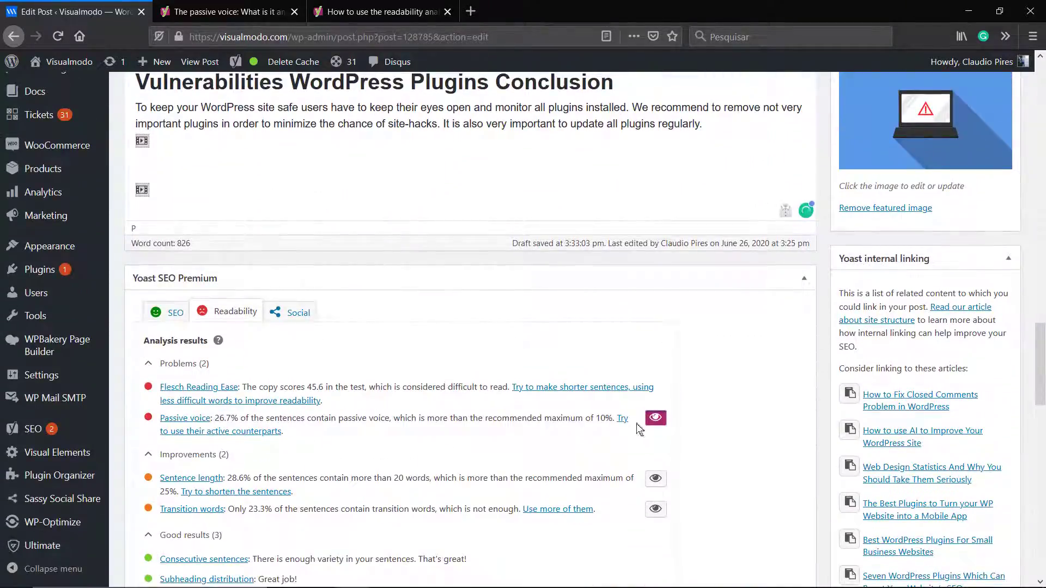
{"action": "left_click", "coordinate": [654, 420]}
{"action": "left_click", "coordinate": [654, 420]}
{"action": "scroll", "coordinate": [489, 419], "scroll_direction": "up", "scroll_amount": 10}
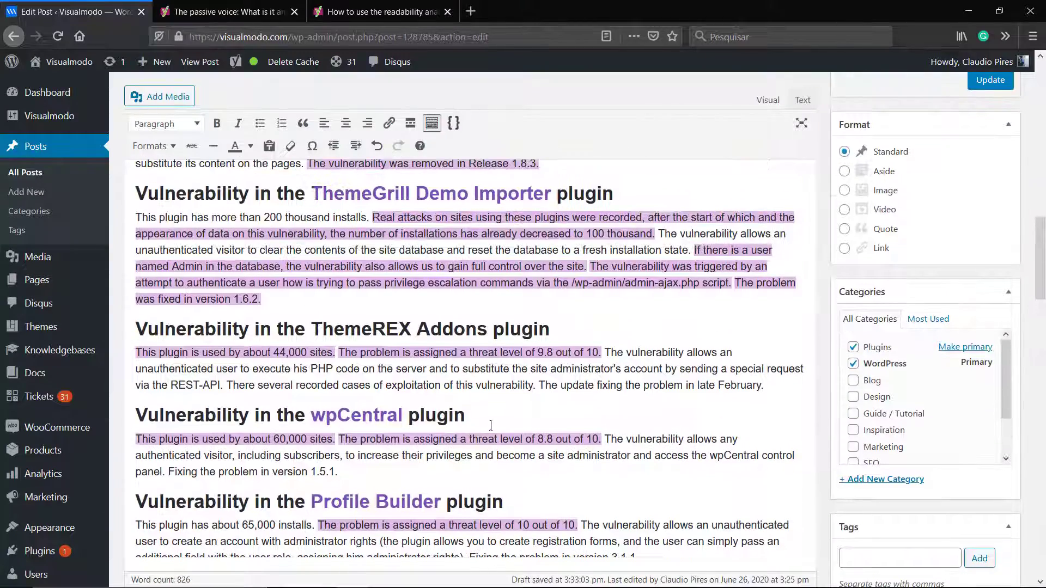
{"action": "scroll", "coordinate": [489, 420], "scroll_direction": "up", "scroll_amount": 4}
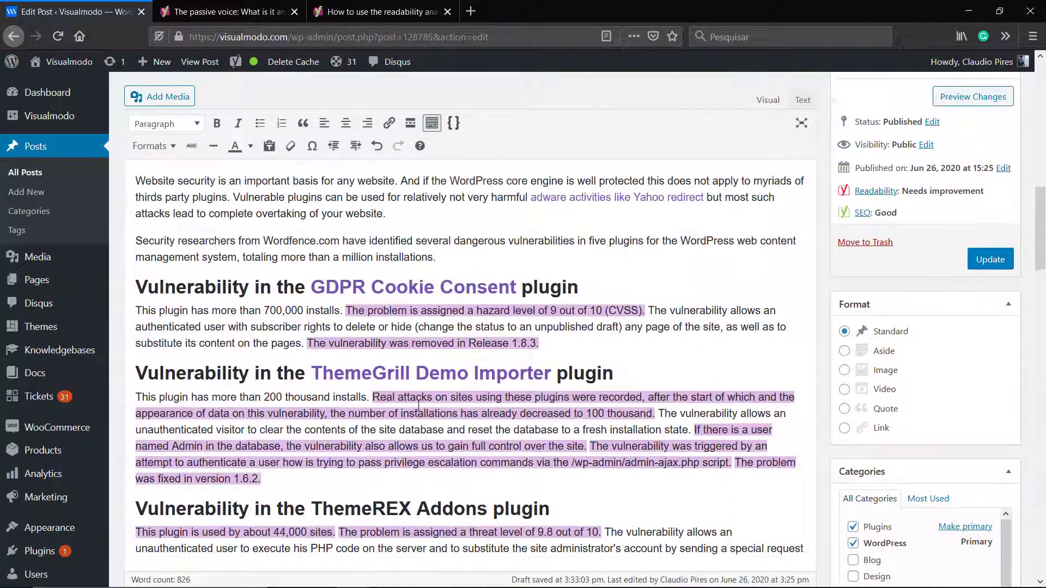
- Reword the last sentence under the GDPR Cookie Consent heading to "Fixing the vulnerability in Release 1.8.3."
{"action": "left_click", "coordinate": [306, 344]}
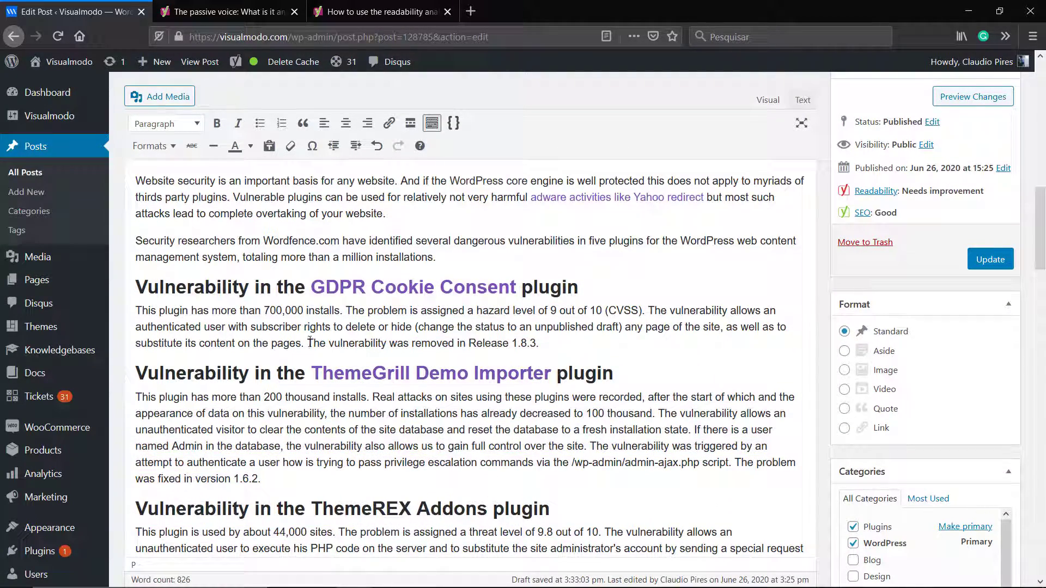
{"action": "left_click_drag", "start_coordinate": [308, 343], "coordinate": [402, 348]}
{"action": "left_click", "coordinate": [402, 349]}
{"action": "left_click_drag", "start_coordinate": [329, 343], "coordinate": [430, 344]}
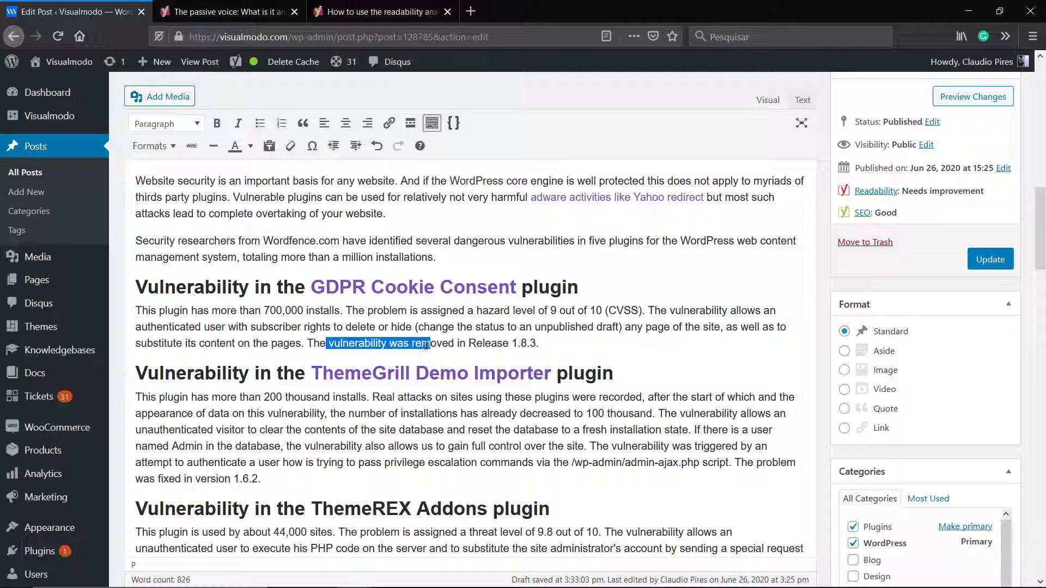
{"action": "left_click", "coordinate": [426, 344]}
{"action": "double_click", "coordinate": [426, 344]}
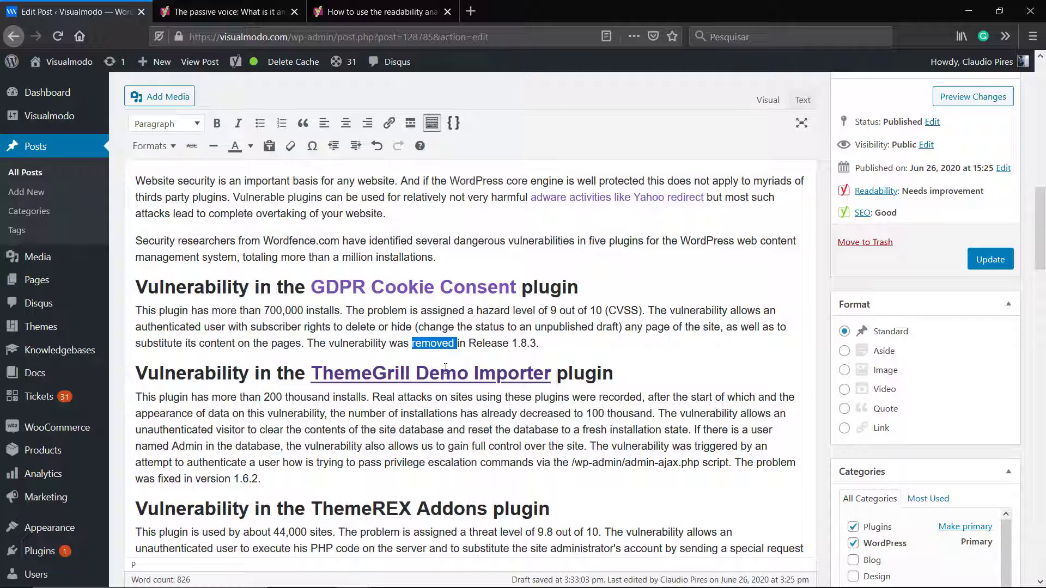
{"action": "key", "text": "BackSpace"}
{"action": "key", "text": "BackSpace"}
{"action": "key", "text": "BackSpace"}
{"action": "key", "text": "BackSpace"}
{"action": "key", "text": "BackSpace"}
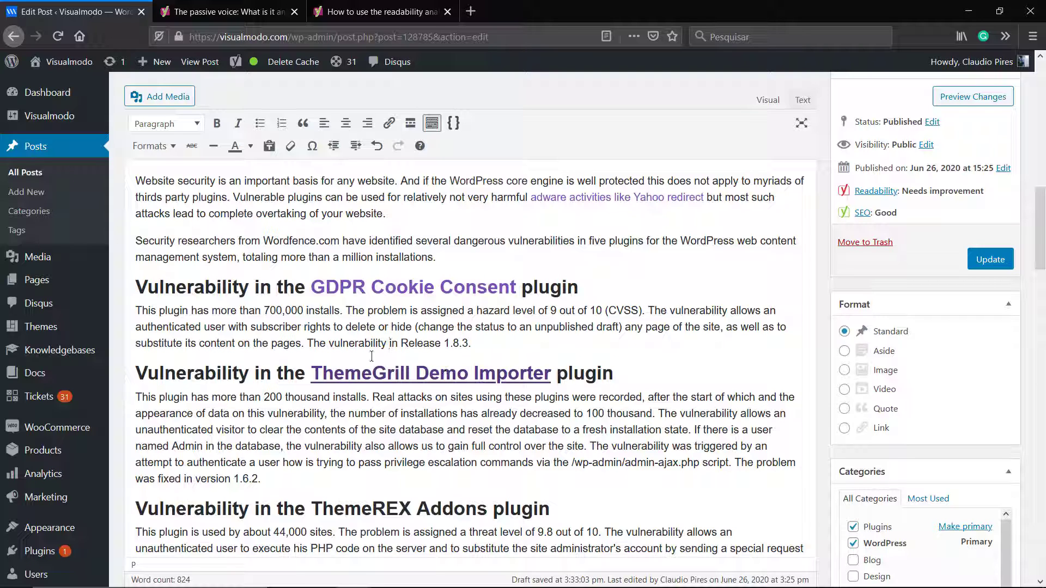
{"action": "double_click", "coordinate": [320, 341]}
{"action": "type", "text": "Fixing the"}
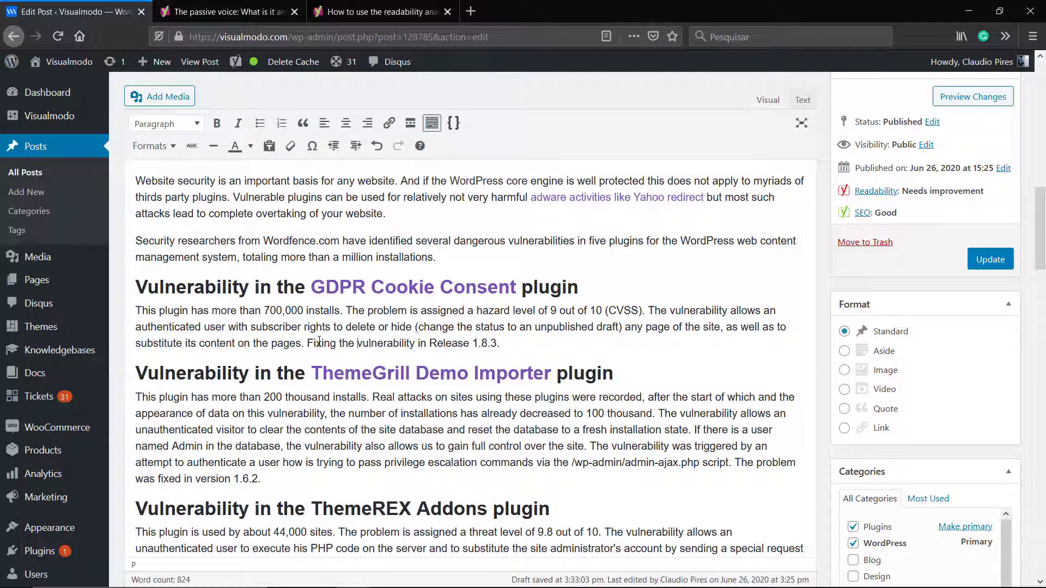
- Recheck the passive voice score and examine the highlighted passive sentences from the plugin sections up to the introduction
{"action": "scroll", "coordinate": [332, 338], "scroll_direction": "down", "scroll_amount": 15}
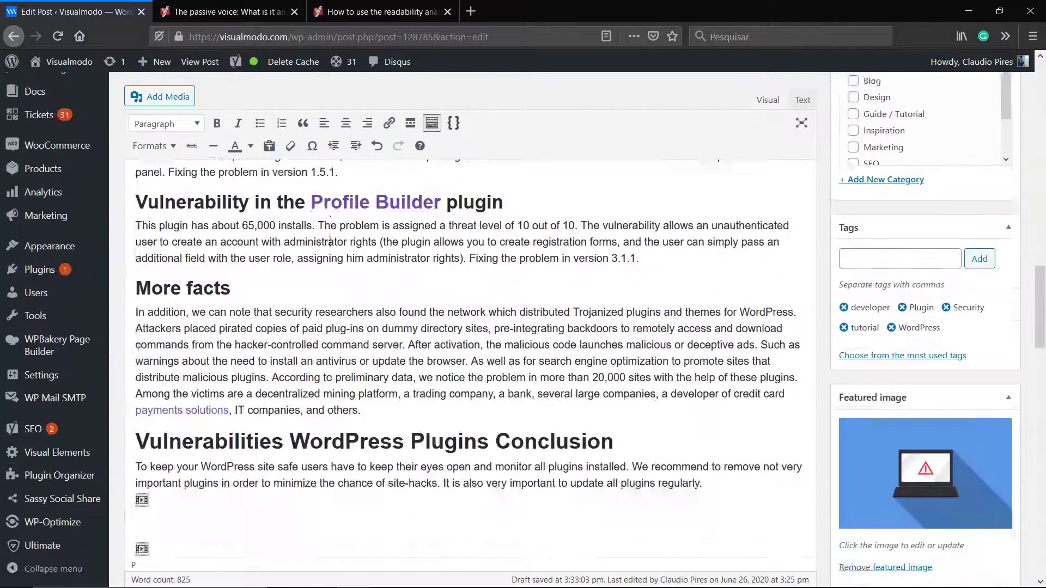
{"action": "scroll", "coordinate": [331, 238], "scroll_direction": "down", "scroll_amount": 2}
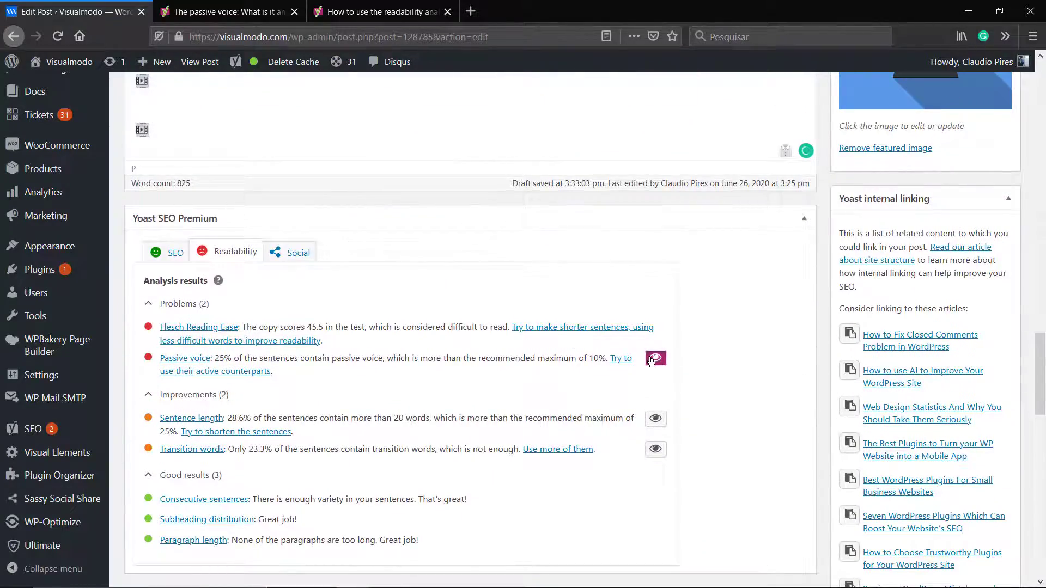
{"action": "scroll", "coordinate": [539, 347], "scroll_direction": "up", "scroll_amount": 10}
{"action": "scroll", "coordinate": [319, 313], "scroll_direction": "down", "scroll_amount": 3}
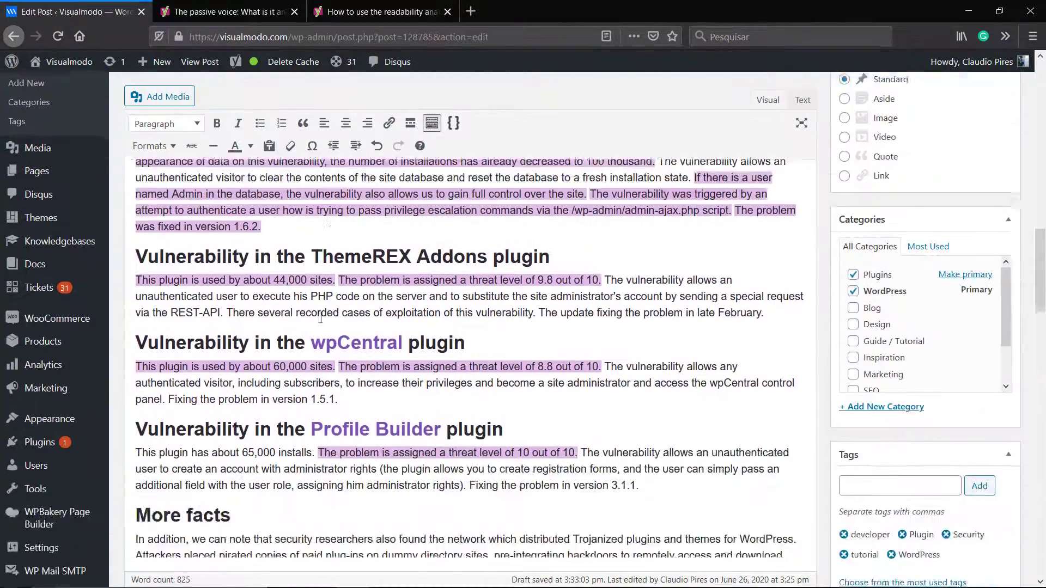
{"action": "scroll", "coordinate": [320, 312], "scroll_direction": "up", "scroll_amount": 10}
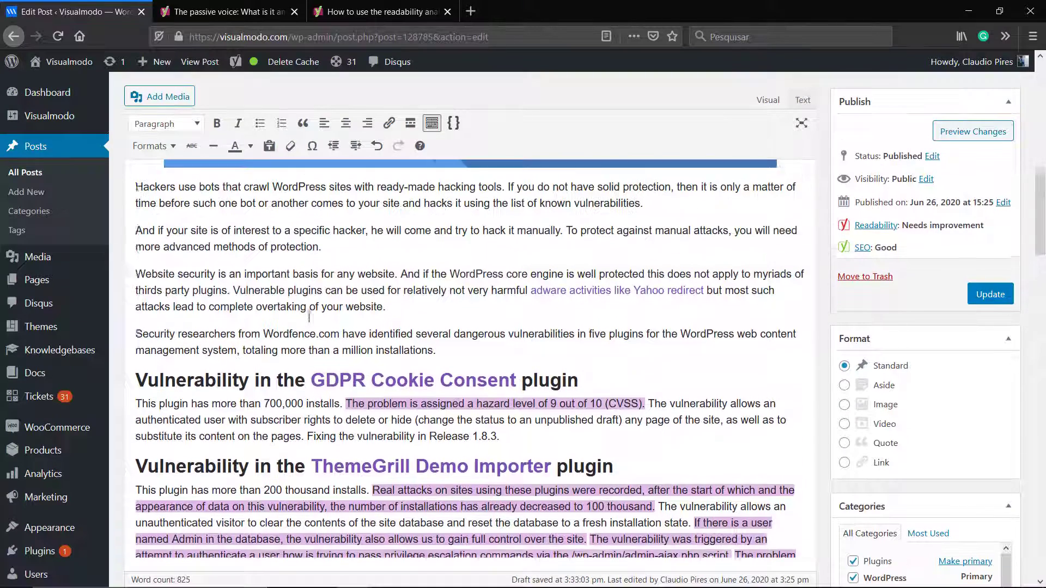
{"action": "scroll", "coordinate": [309, 317], "scroll_direction": "up", "scroll_amount": 8}
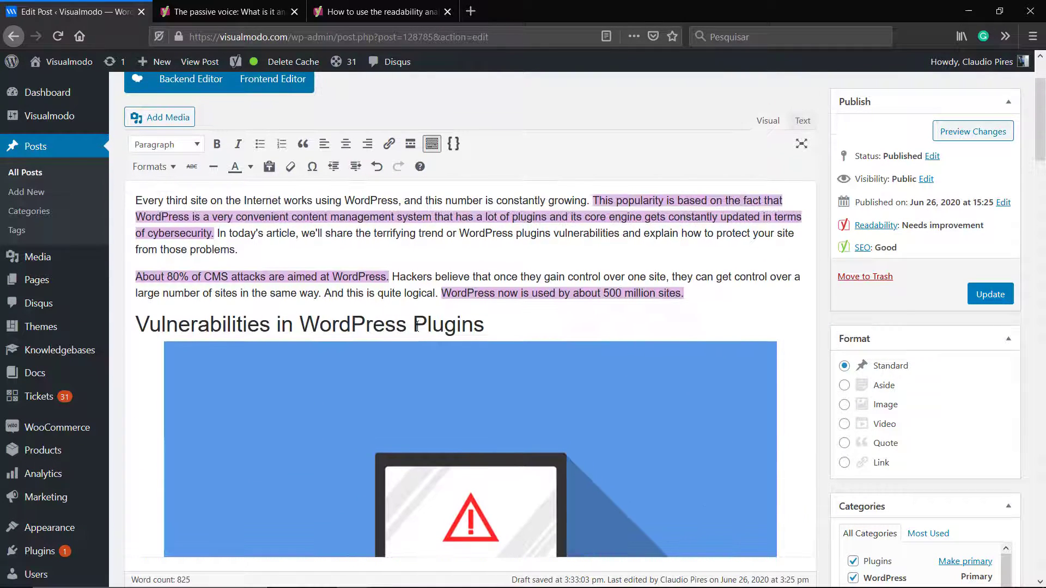
- Reword the last sentence before the Vulnerabilities in WordPress Plugins heading to "WordPress is present in 500 million sites."
{"action": "double_click", "coordinate": [542, 293]}
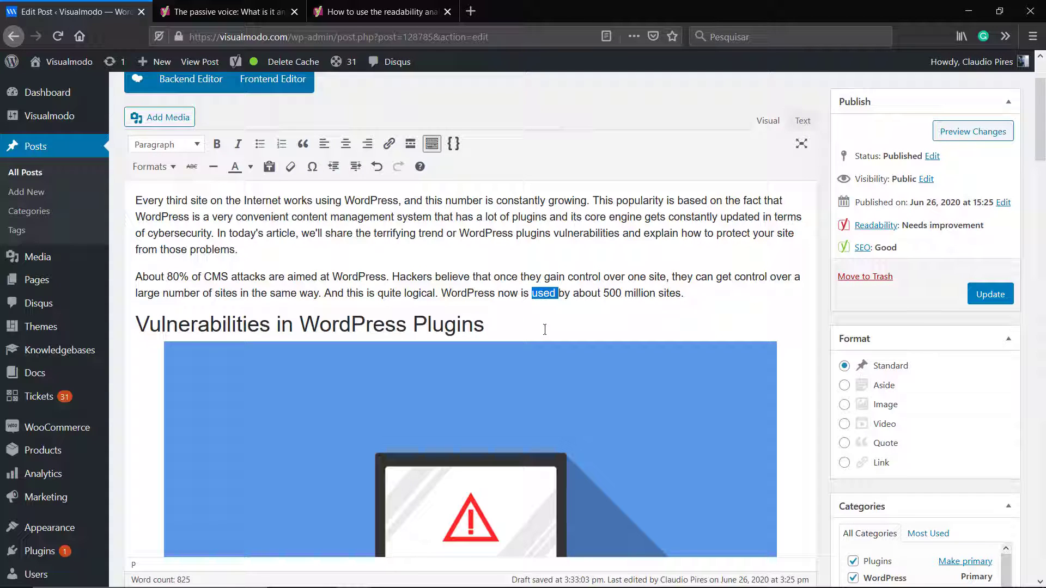
{"action": "key", "text": "BackSpace"}
{"action": "key", "text": "Delete"}
{"action": "key", "text": "Delete"}
{"action": "key", "text": "Delete"}
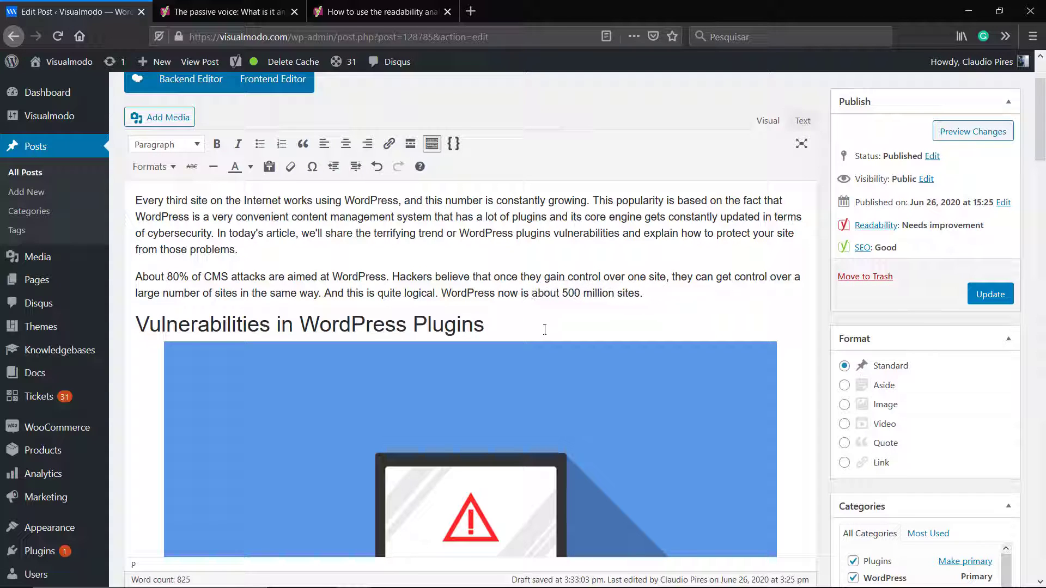
{"action": "key", "text": "BackSpace"}
{"action": "key", "text": "BackSpace"}
{"action": "key", "text": "BackSpace"}
{"action": "key", "text": "BackSpace"}
{"action": "key", "text": "BackSpace"}
{"action": "key", "text": "BackSpace"}
{"action": "key", "text": "BackSpace"}
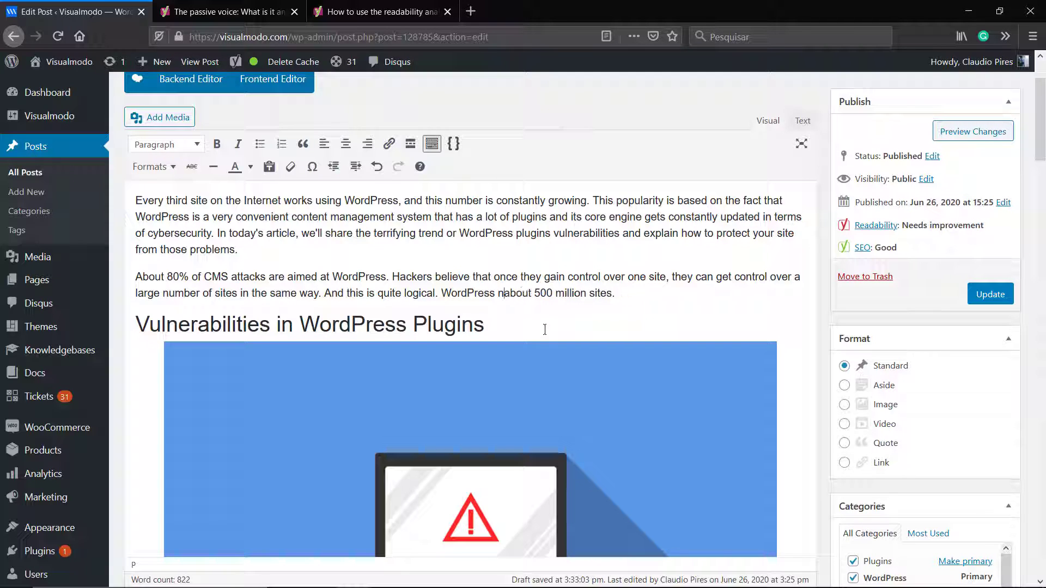
{"action": "type", "text": "is p"}
{"action": "type", "text": "resent in"}
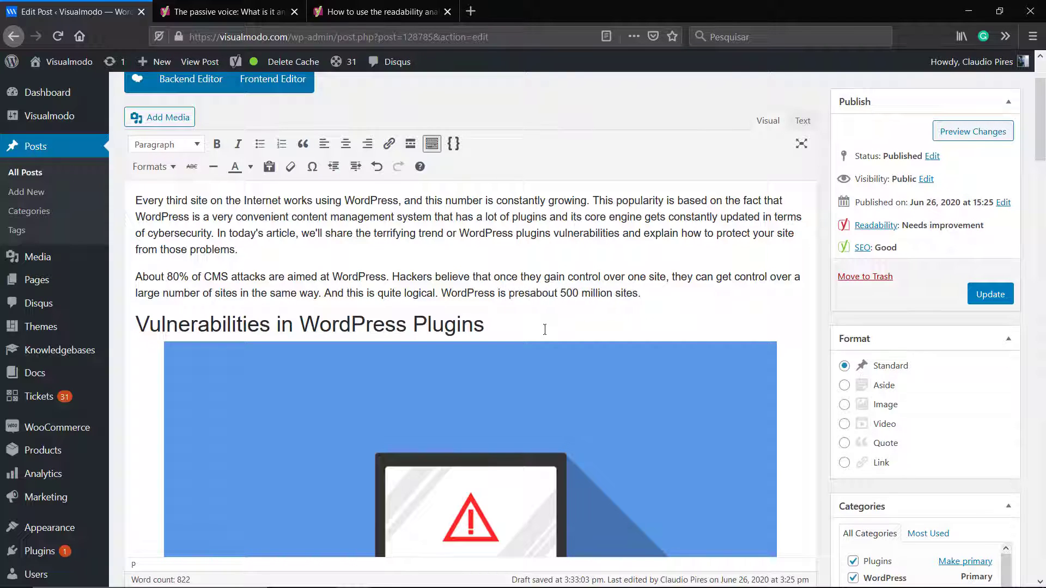
{"action": "key", "text": "Delete"}
{"action": "key", "text": "Delete"}
{"action": "key", "text": "Delete"}
{"action": "key", "text": "Delete"}
{"action": "key", "text": "Delete"}
{"action": "key", "text": "Delete"}
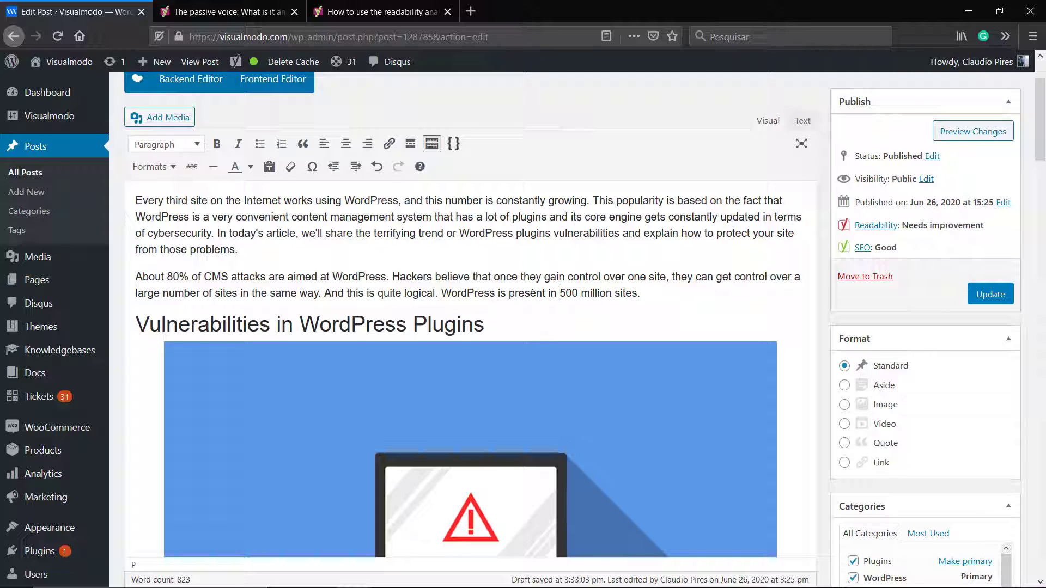
{"action": "triple_click", "coordinate": [523, 292]}
{"action": "left_click", "coordinate": [449, 289]}
- Review the readability analysis after the introduction edit and highlight the passive sentences in the lower plugin sections
{"action": "scroll", "coordinate": [494, 288], "scroll_direction": "down", "scroll_amount": 20}
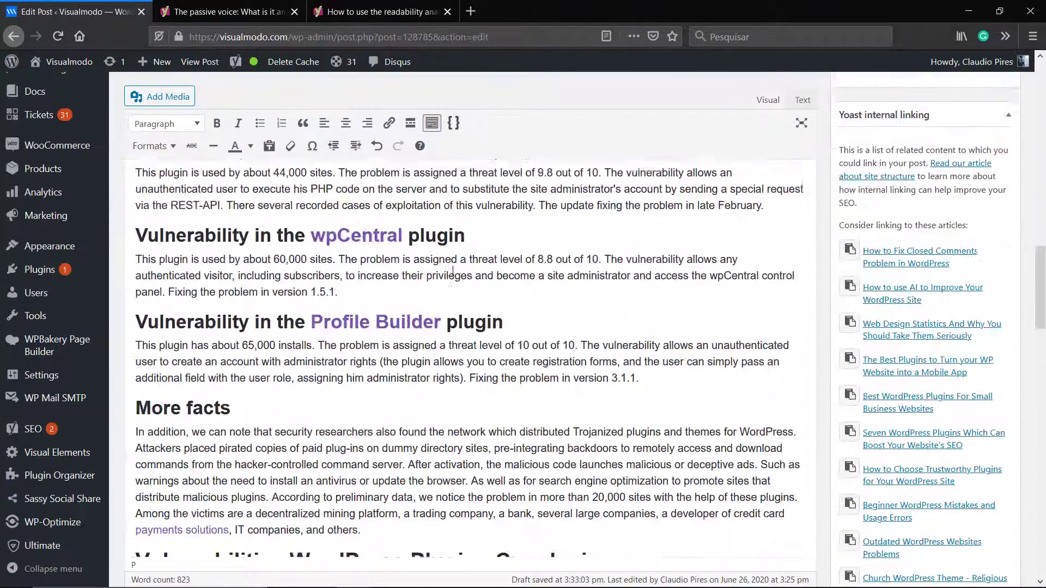
{"action": "scroll", "coordinate": [450, 265], "scroll_direction": "down", "scroll_amount": 6}
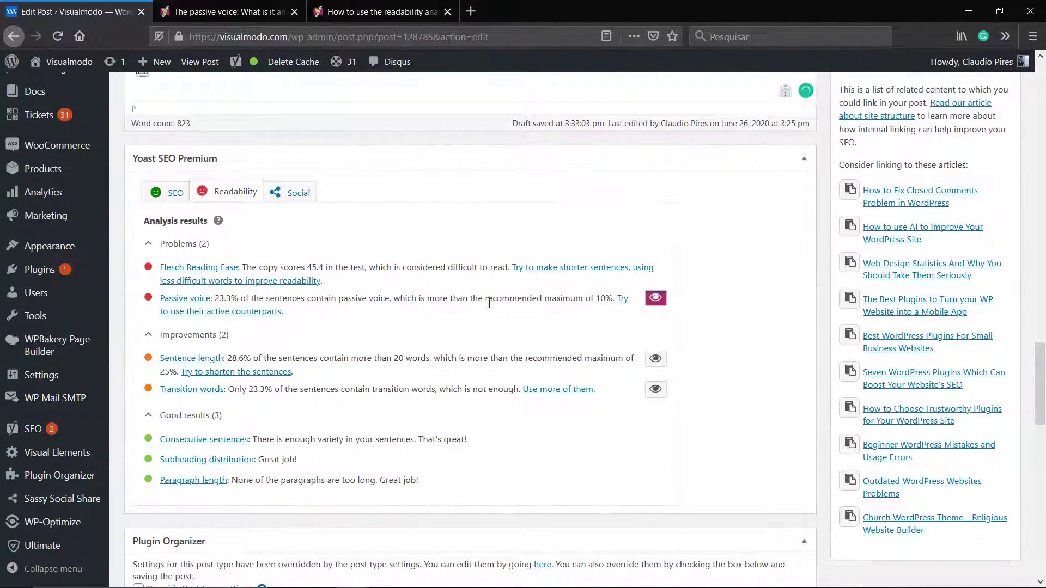
{"action": "scroll", "coordinate": [656, 300], "scroll_direction": "up", "scroll_amount": 10}
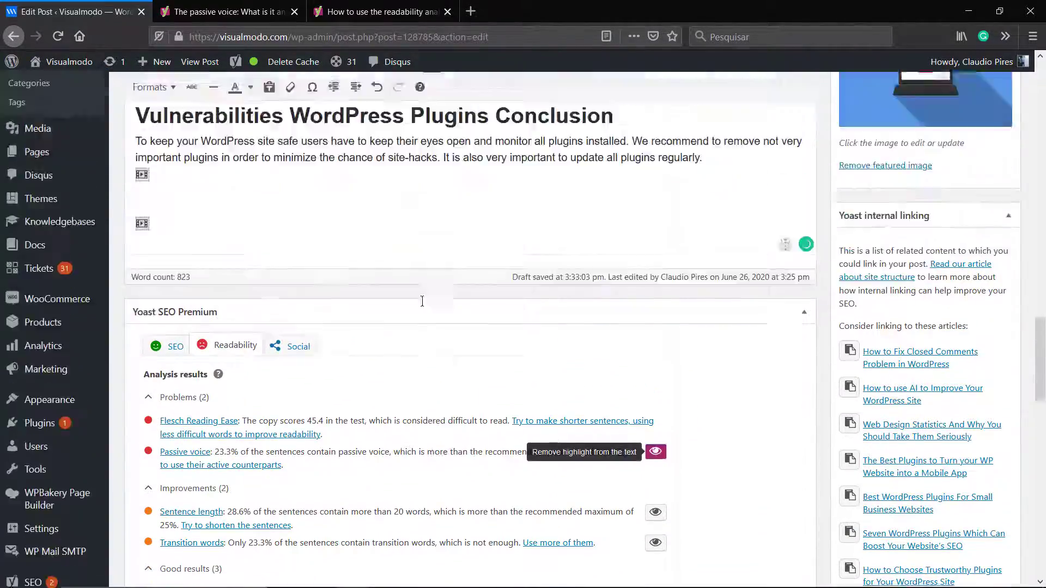
{"action": "scroll", "coordinate": [408, 311], "scroll_direction": "up", "scroll_amount": 3}
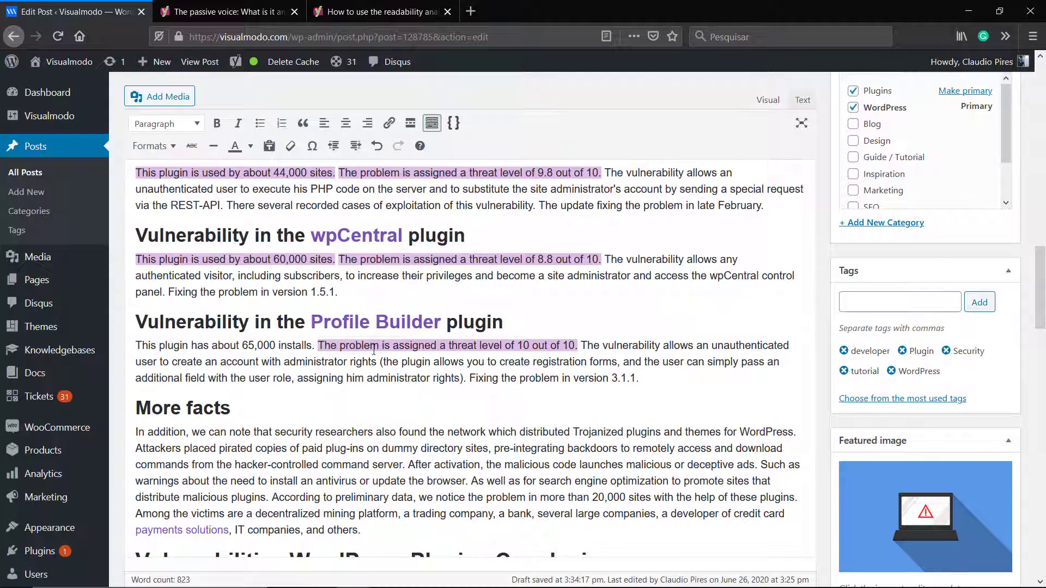
- Remove "assigned a" from the threat level sentence under the Profile Builder heading
{"action": "double_click", "coordinate": [408, 346]}
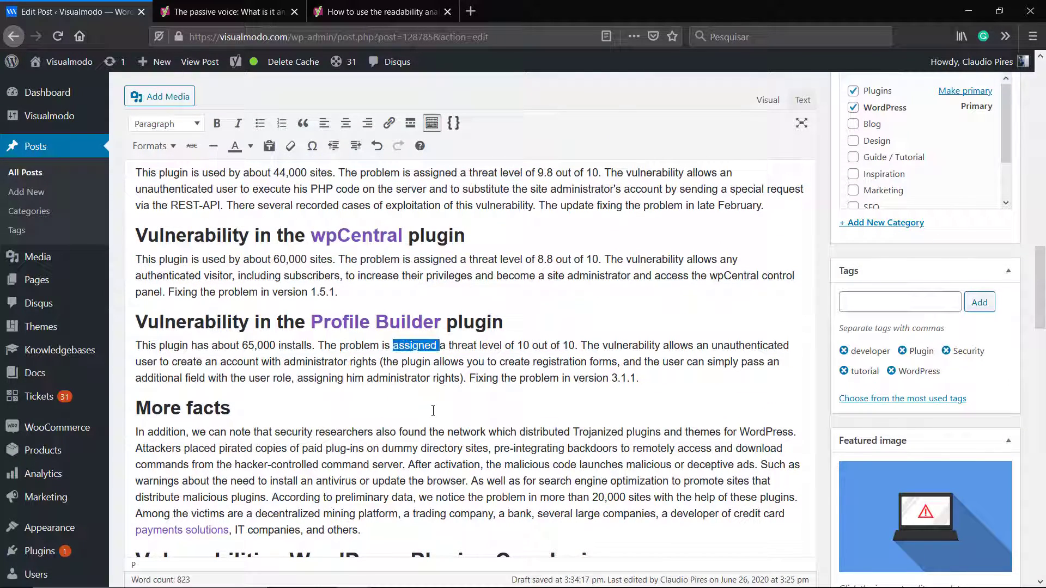
{"action": "key", "text": "Delete"}
{"action": "key", "text": "Delete"}
{"action": "key", "text": "Delete"}
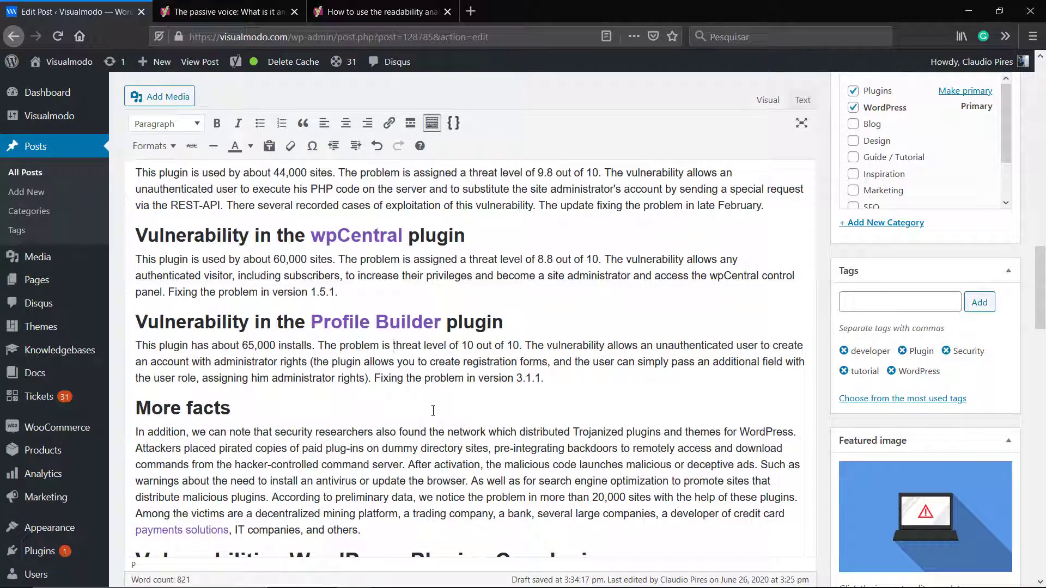
- Recheck the readability analysis and highlight the passive voice sentences in the plugin sections
{"action": "scroll", "coordinate": [423, 368], "scroll_direction": "down", "scroll_amount": 10}
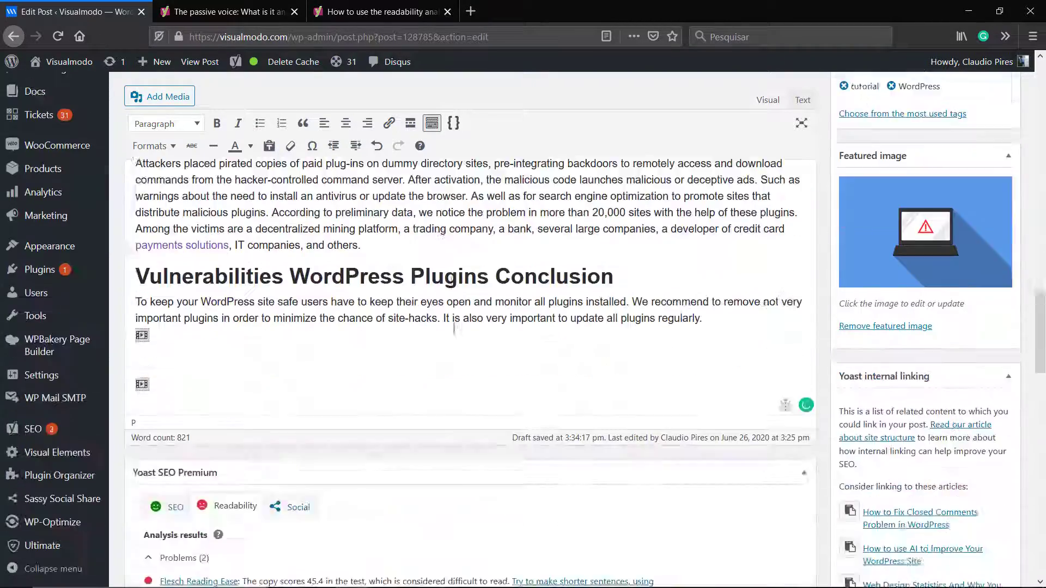
{"action": "left_click", "coordinate": [655, 358]}
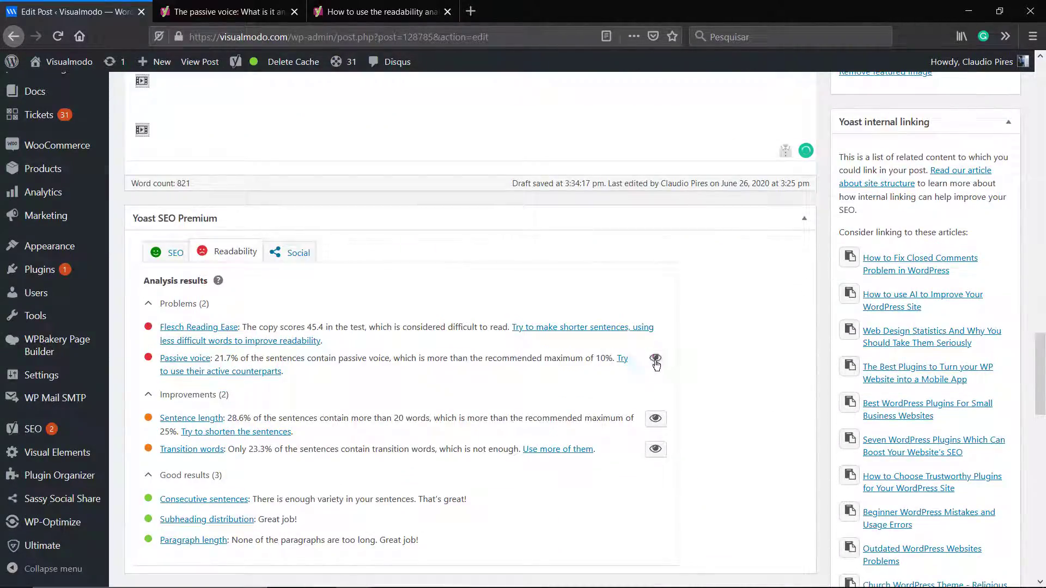
{"action": "scroll", "coordinate": [471, 344], "scroll_direction": "up", "scroll_amount": 10}
{"action": "scroll", "coordinate": [471, 344], "scroll_direction": "up", "scroll_amount": 3}
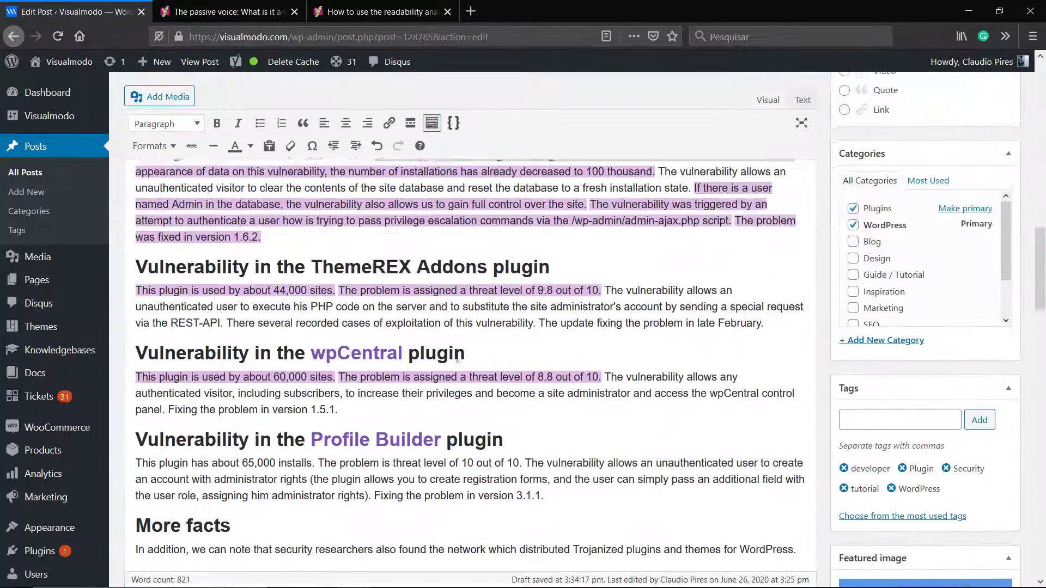
- Reword the usage sentence under the wpCentral heading to "This plugin is in 60,000 sites."
{"action": "double_click", "coordinate": [214, 382]}
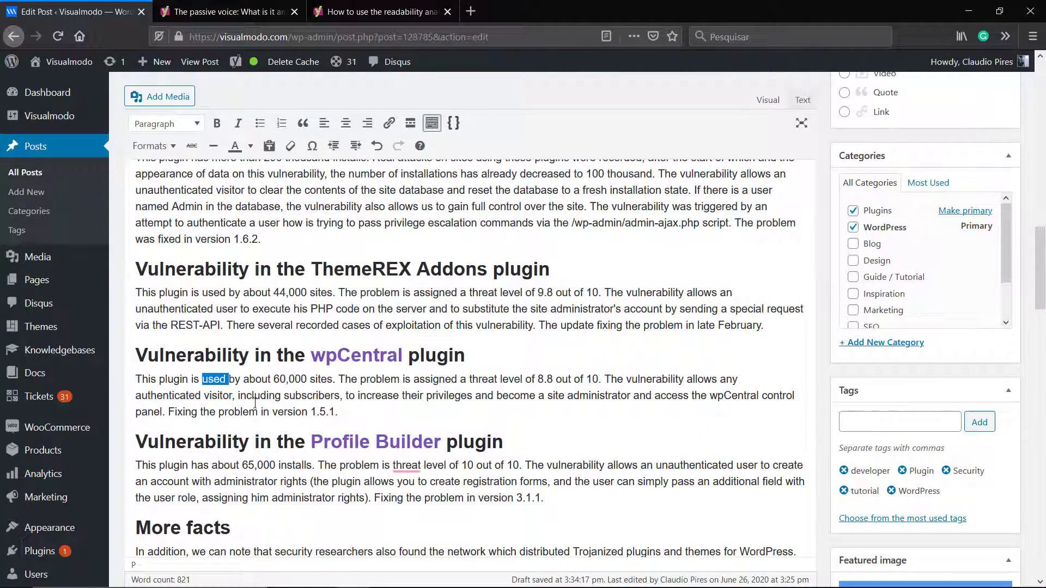
{"action": "key", "text": "BackSpace"}
{"action": "key", "text": "Delete"}
{"action": "key", "text": "Delete"}
{"action": "key", "text": "Delete"}
{"action": "key", "text": "Delete"}
{"action": "key", "text": "Delete"}
{"action": "key", "text": "Delete"}
{"action": "key", "text": "Delete"}
{"action": "key", "text": "Delete"}
{"action": "key", "text": "Delete"}
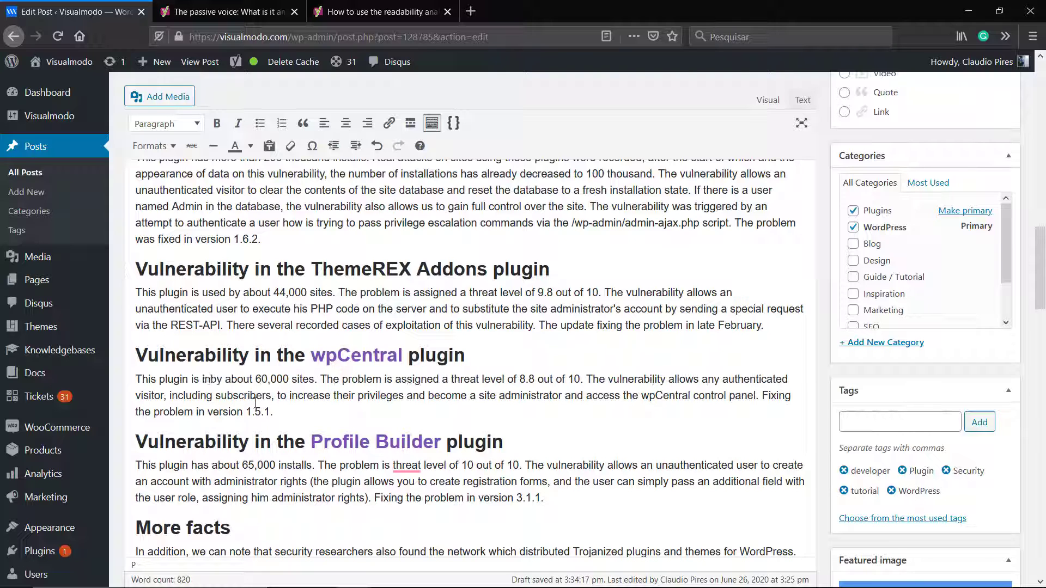
{"action": "type", "text": "in"}
{"action": "key", "text": "Delete"}
{"action": "key", "text": "Delete"}
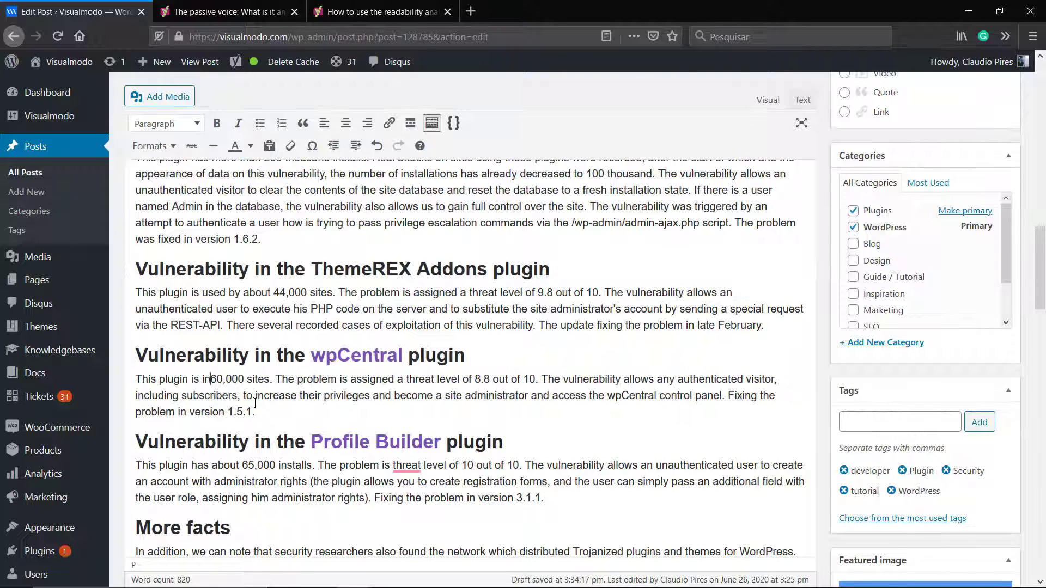
- Highlight the passive sentences again and correct the Profile Builder threat sentence to "The problem is the threat level of 10 out of 10."
{"action": "scroll", "coordinate": [267, 398], "scroll_direction": "down", "scroll_amount": 12}
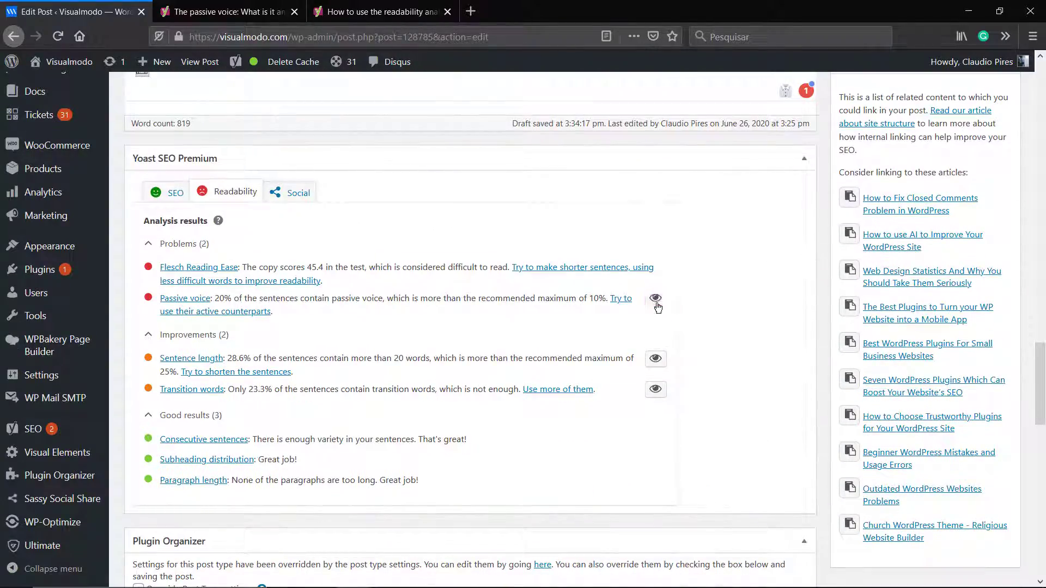
{"action": "scroll", "coordinate": [656, 299], "scroll_direction": "up", "scroll_amount": 10}
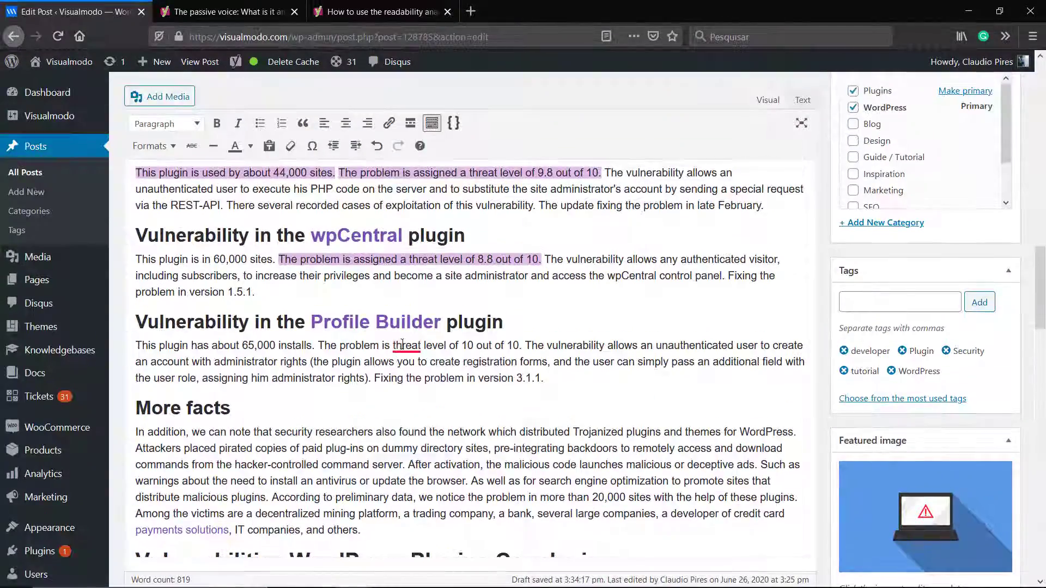
{"action": "mouse_move", "coordinate": [404, 345]}
{"action": "left_click", "coordinate": [436, 381]}
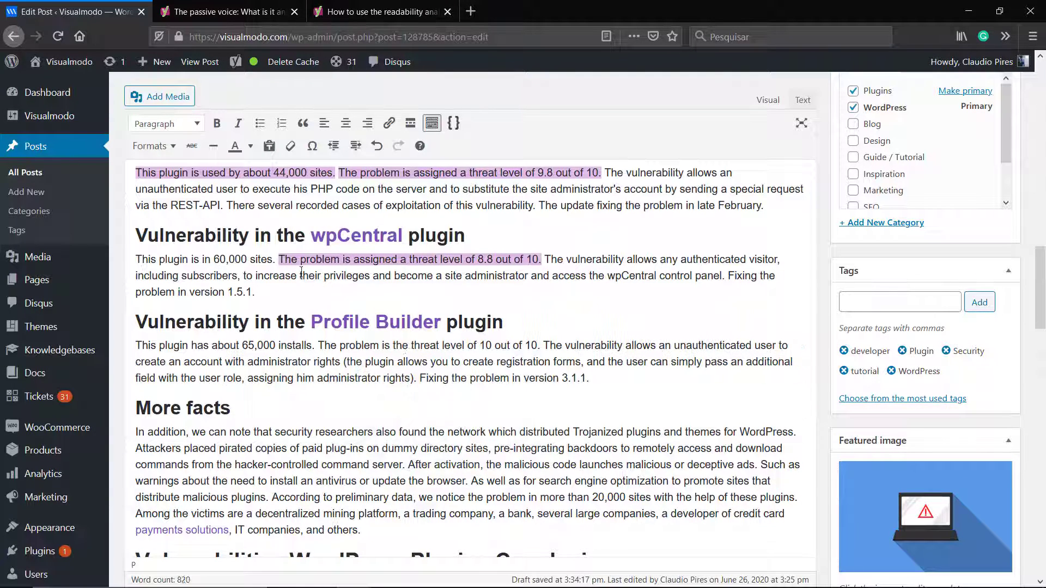
- Reword the threat sentence under the wpCentral heading to "The problem is the threat level of 8.8 out of 10."
{"action": "double_click", "coordinate": [374, 260]}
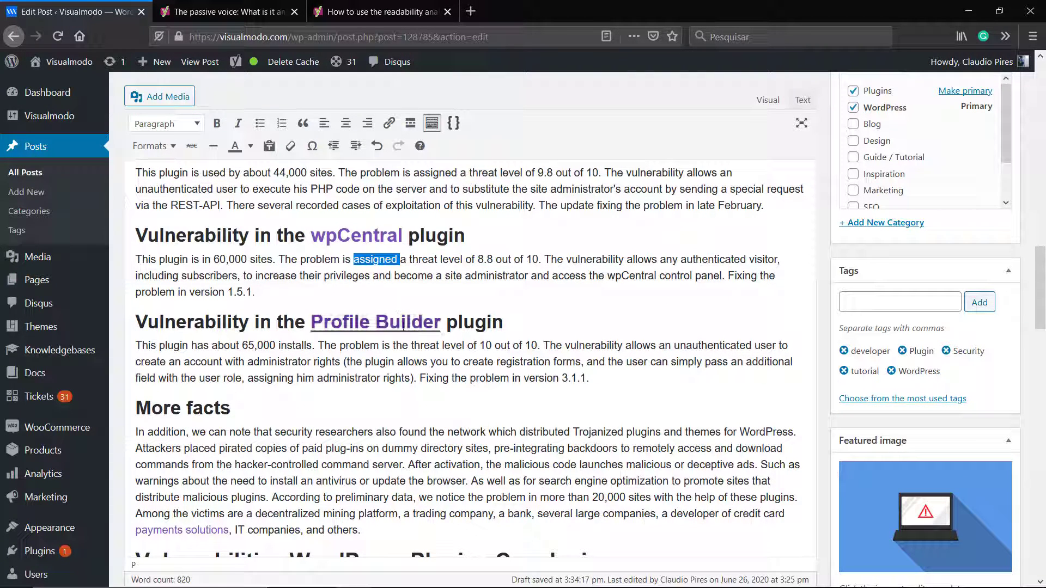
{"action": "key", "text": "Delete"}
{"action": "key", "text": "Delete"}
{"action": "key", "text": "Delete"}
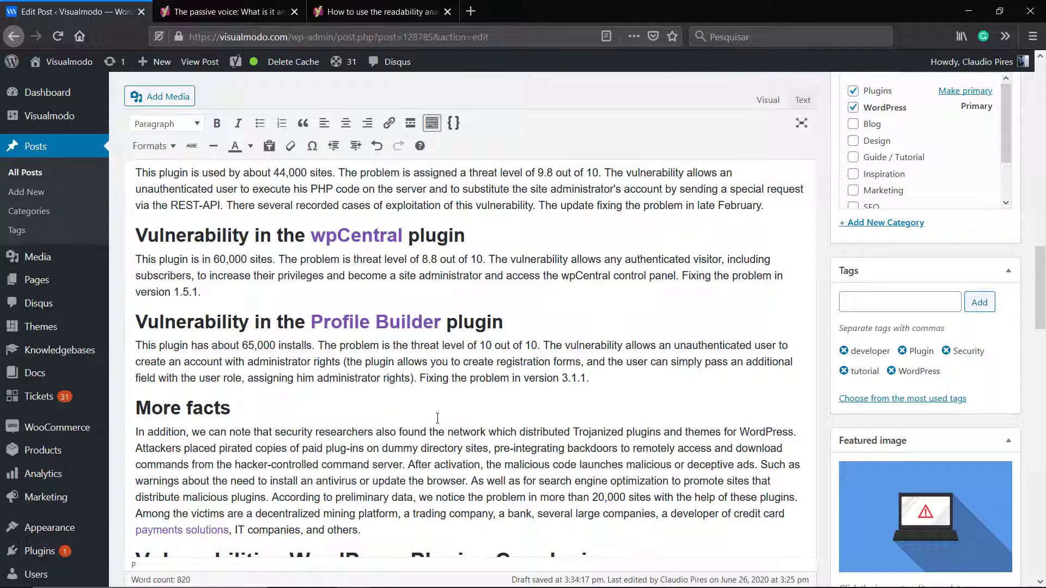
{"action": "type", "text": "the"}
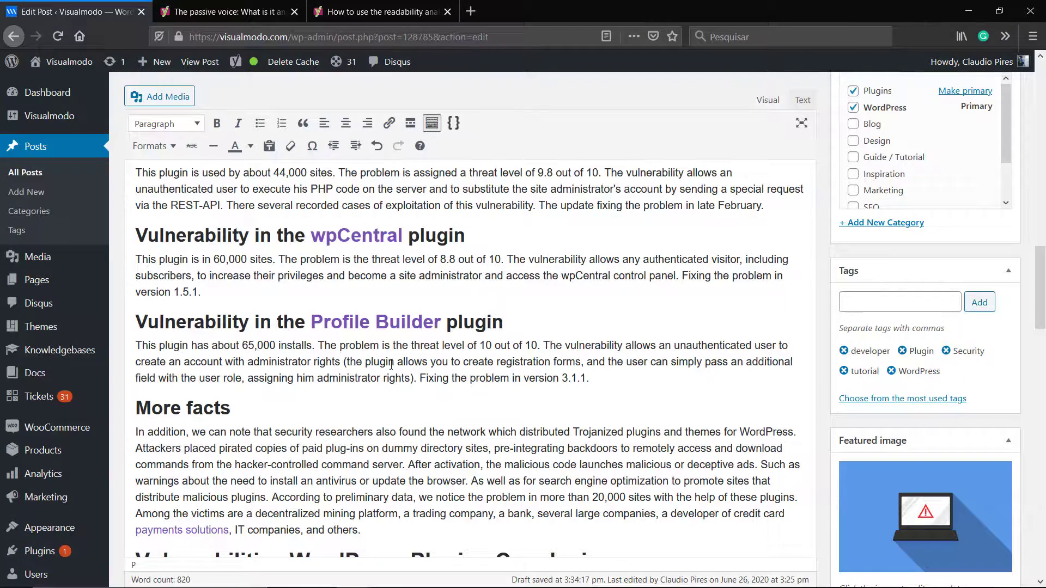
- Recheck the passive voice score and reword the ThemeREX Addons threat sentence to "The problem is in a threat level of 9.8 out of 10."
{"action": "scroll", "coordinate": [391, 364], "scroll_direction": "down", "scroll_amount": 10}
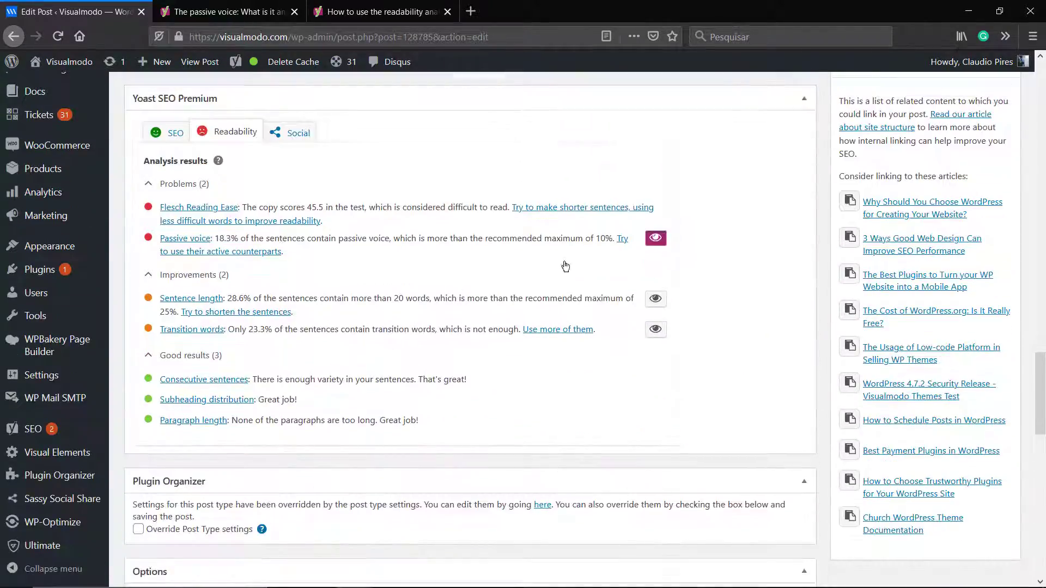
{"action": "scroll", "coordinate": [401, 334], "scroll_direction": "up", "scroll_amount": 10}
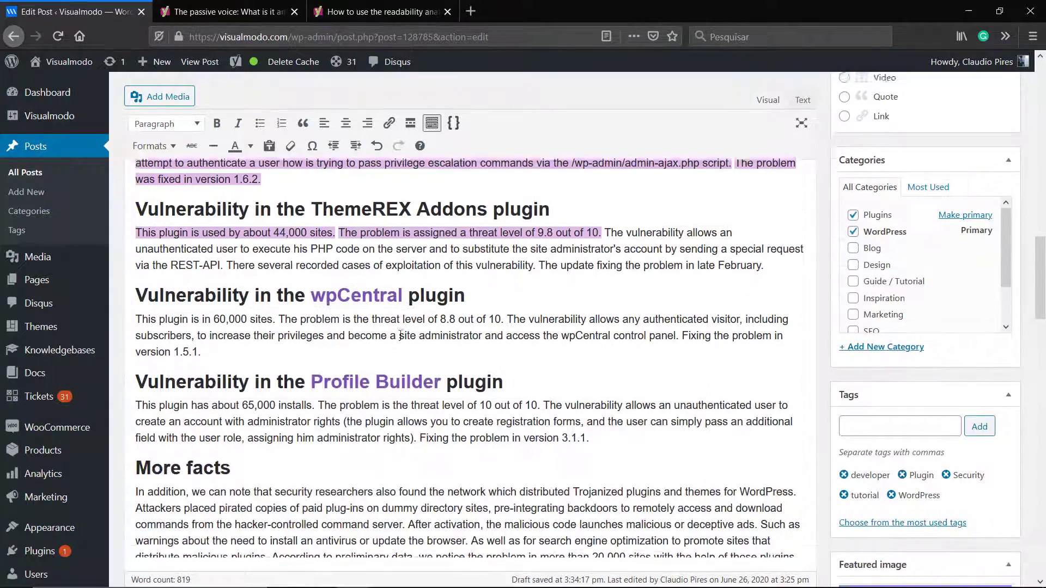
{"action": "scroll", "coordinate": [400, 335], "scroll_direction": "up", "scroll_amount": 1}
{"action": "double_click", "coordinate": [431, 293]}
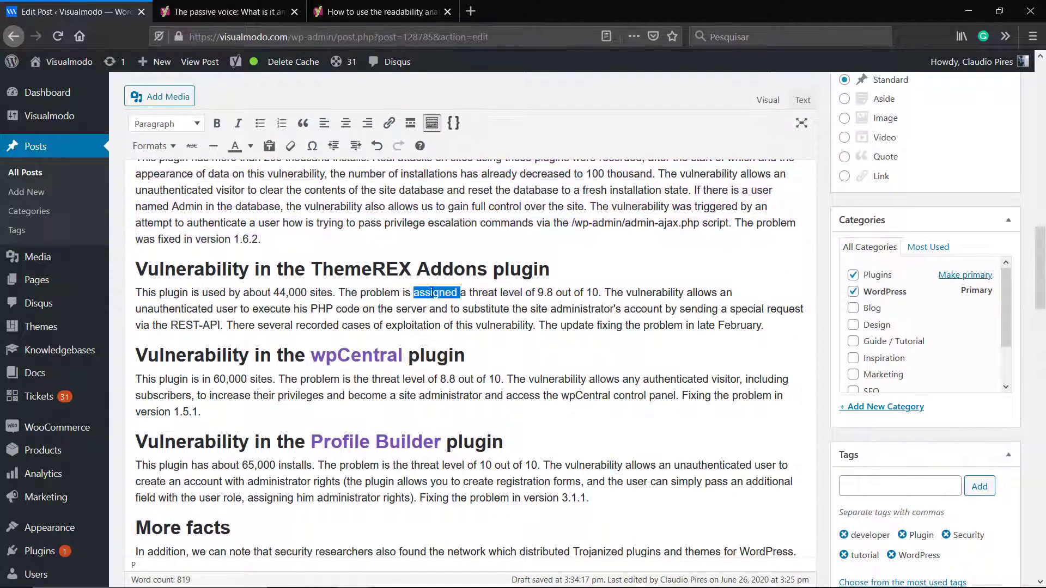
{"action": "key", "text": "Delete"}
{"action": "key", "text": "Delete"}
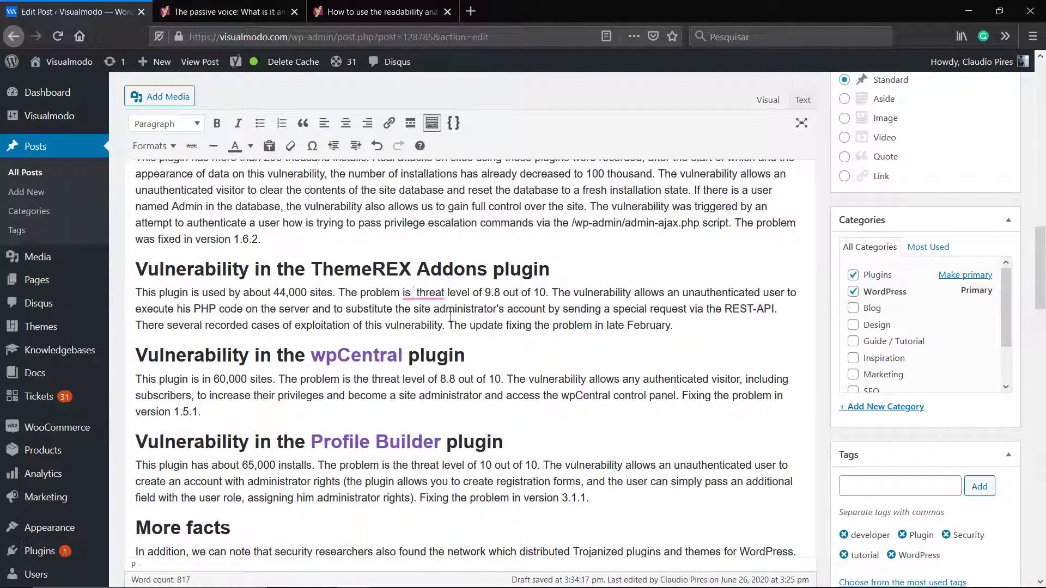
{"action": "type", "text": "in a"}
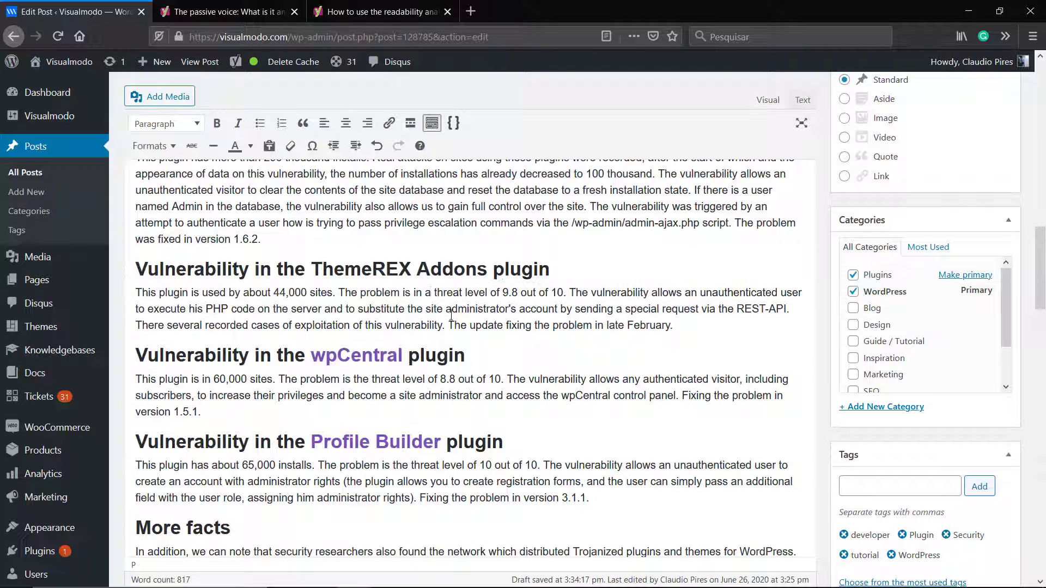
{"action": "left_click", "coordinate": [444, 310]}
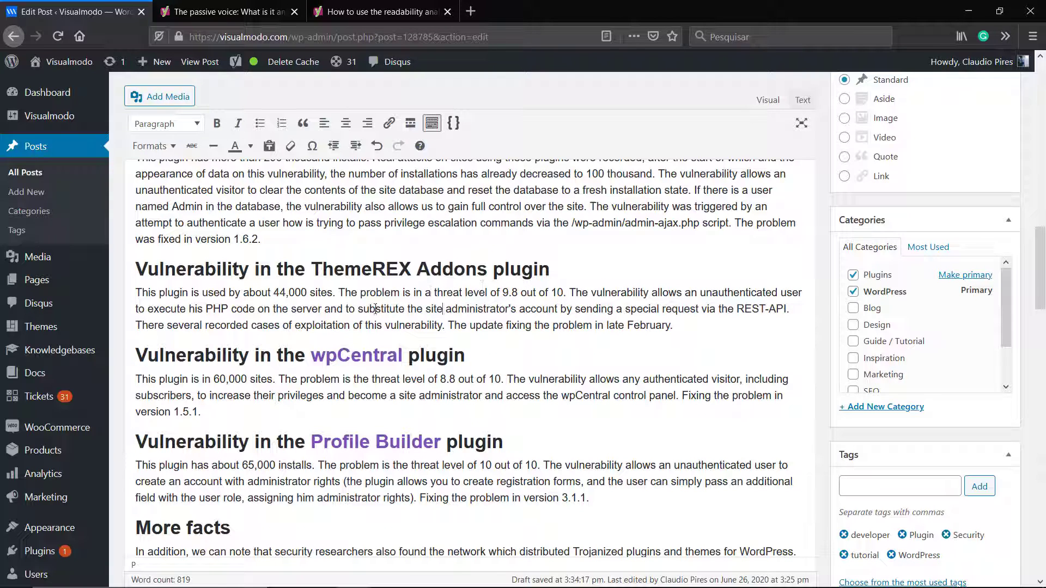
- Reword the ThemeREX Addons usage sentence to "This plugin is in 44,000 sites." and correct the threat sentence's preposition to "at"
{"action": "double_click", "coordinate": [209, 288]}
{"action": "key", "text": "Delete"}
{"action": "key", "text": "Delete"}
{"action": "key", "text": "Delete"}
{"action": "key", "text": "Delete"}
{"action": "key", "text": "Delete"}
{"action": "key", "text": "Delete"}
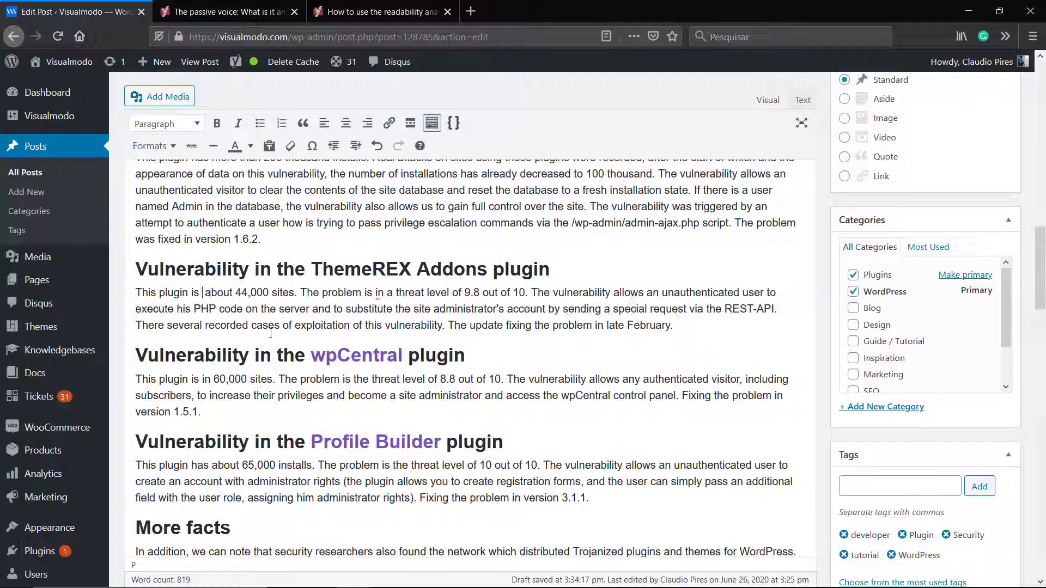
{"action": "key", "text": "Delete"}
{"action": "key", "text": "Delete"}
{"action": "key", "text": "Delete"}
{"action": "key", "text": "Delete"}
{"action": "type", "text": "in"}
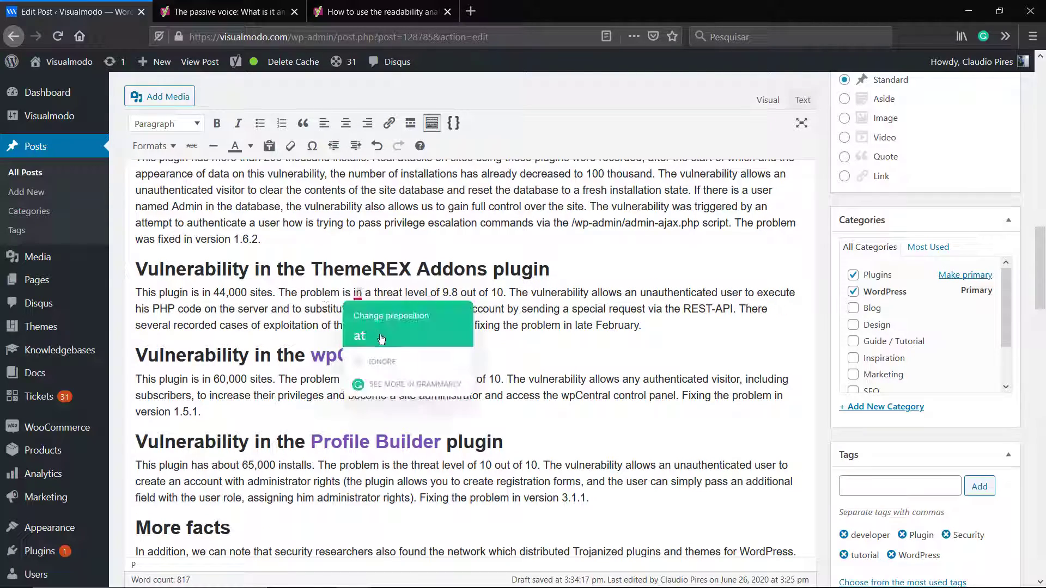
- Review the readability analysis and highlight the remaining passive sentences in the GDPR Cookie Consent and ThemeGrill Demo Importer sections
{"action": "scroll", "coordinate": [373, 306], "scroll_direction": "down", "scroll_amount": 3}
{"action": "scroll", "coordinate": [375, 305], "scroll_direction": "down", "scroll_amount": 8}
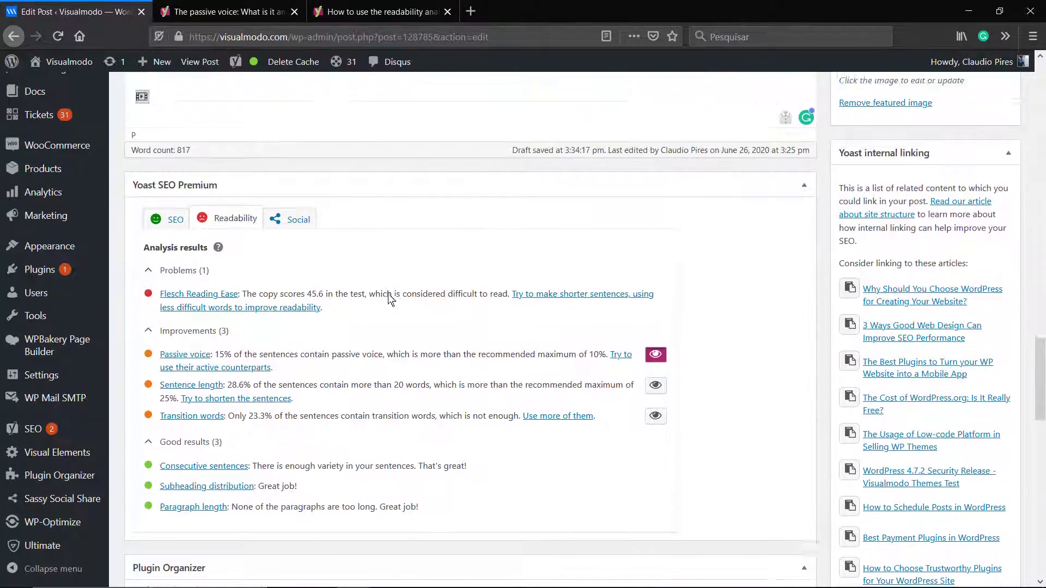
{"action": "left_click", "coordinate": [655, 328]}
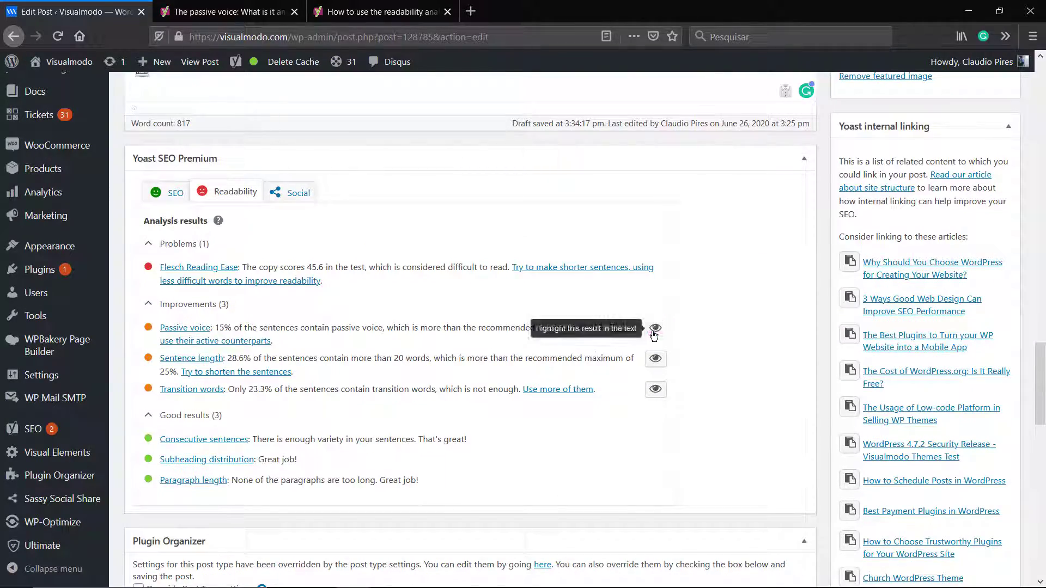
{"action": "left_click", "coordinate": [655, 328]}
{"action": "scroll", "coordinate": [391, 295], "scroll_direction": "up", "scroll_amount": 5}
{"action": "scroll", "coordinate": [390, 296], "scroll_direction": "up", "scroll_amount": 10}
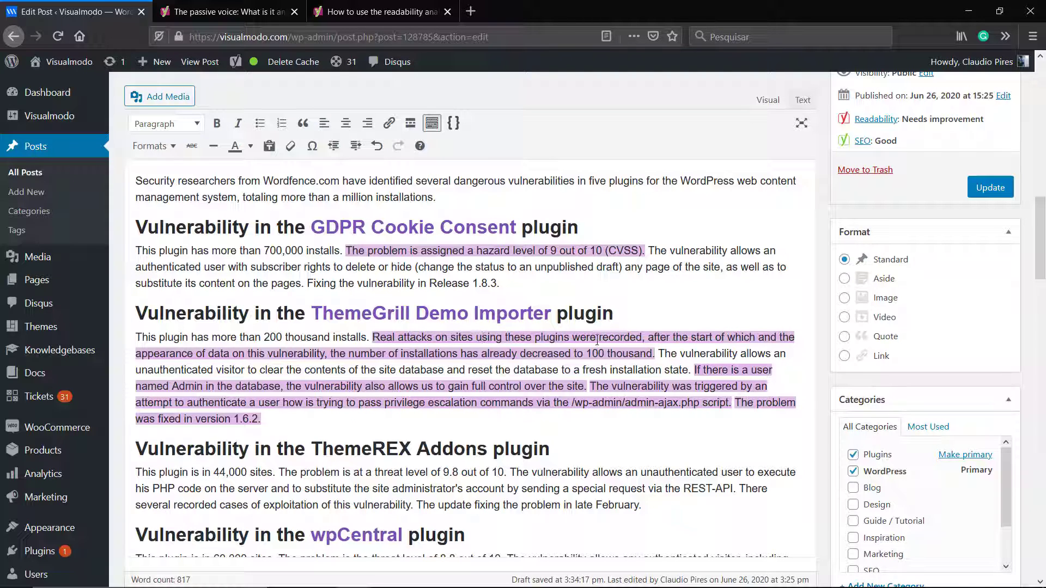
- Reword the real attacks sentence under ThemeGrill Demo Importer to use "these plugins appear" and "downgrading the number of installations to 100 thousand"
{"action": "double_click", "coordinate": [619, 338]}
{"action": "key", "text": "BackSpace"}
{"action": "key", "text": "BackSpace"}
{"action": "key", "text": "BackSpace"}
{"action": "key", "text": "BackSpace"}
{"action": "key", "text": "BackSpace"}
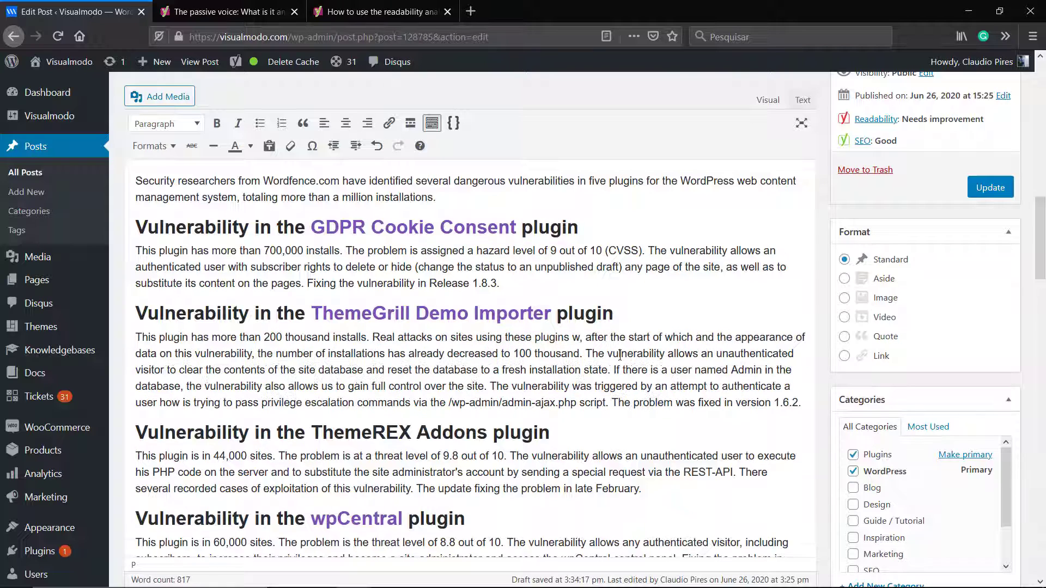
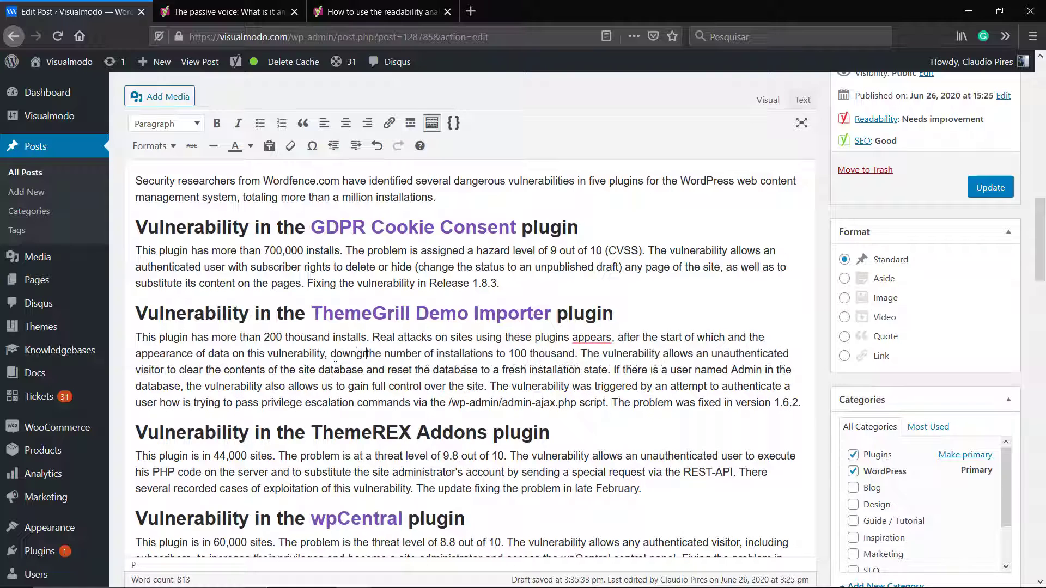
{"action": "double_click", "coordinate": [361, 354]}
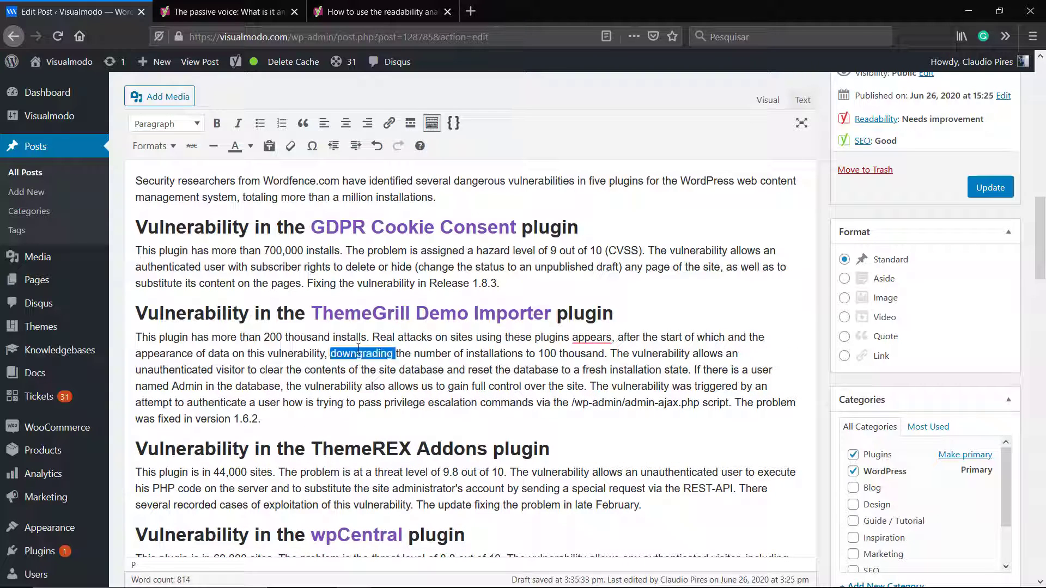
{"action": "left_click", "coordinate": [366, 353]}
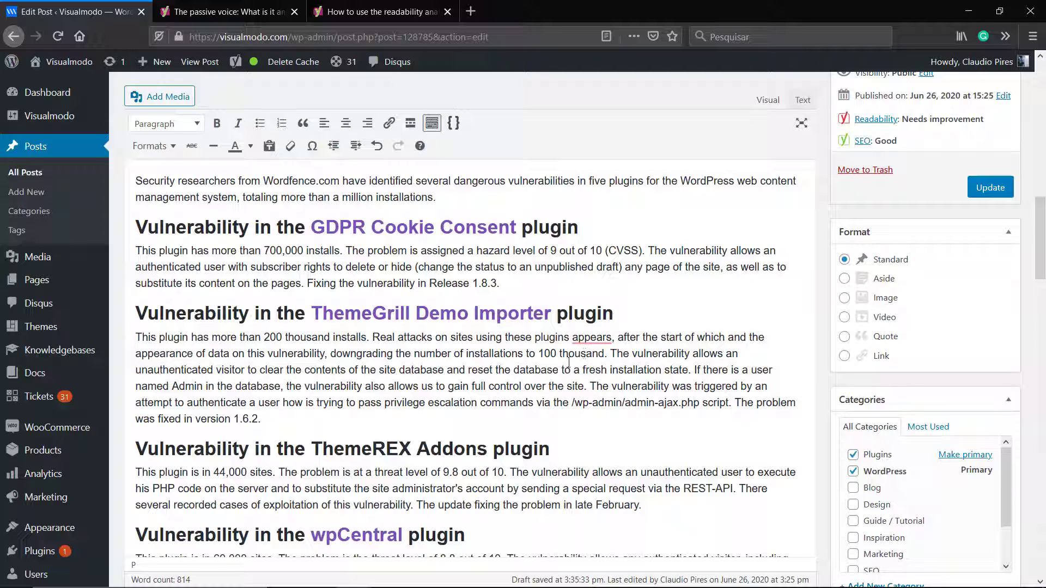
{"action": "left_click", "coordinate": [591, 338]}
{"action": "left_click", "coordinate": [594, 378]}
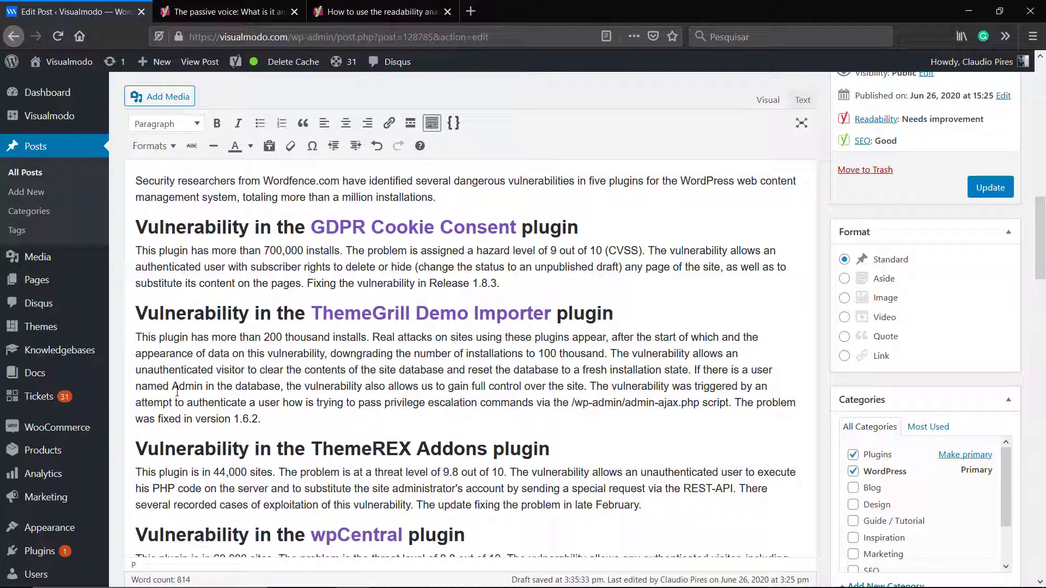
- Remove "unauthenticated" from the ThemeGrill Demo Importer visitor sentence and change "a user named Admin" to "a user 'Admin'"
{"action": "double_click", "coordinate": [151, 373]}
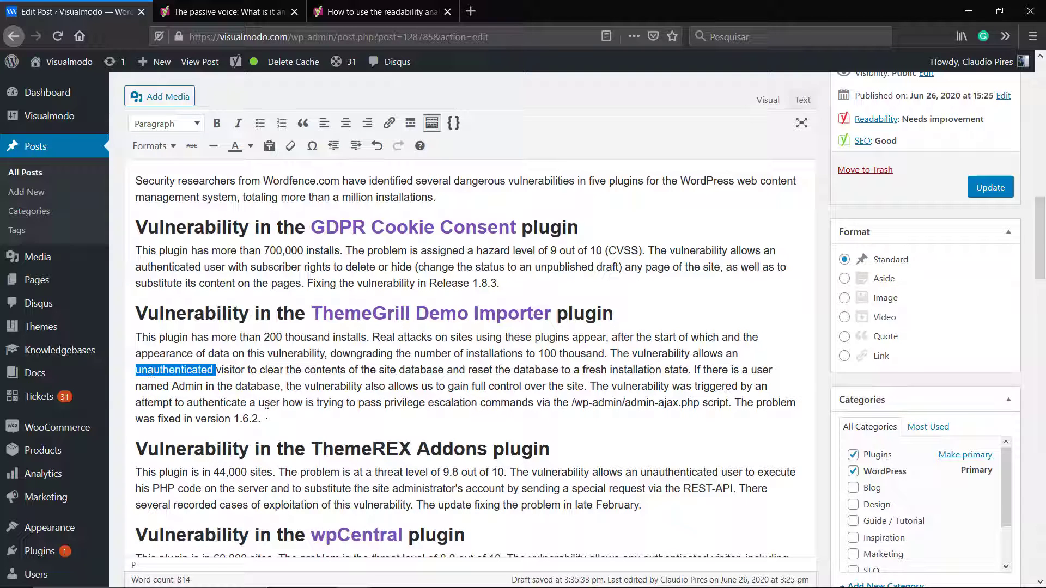
{"action": "key", "text": "BackSpace"}
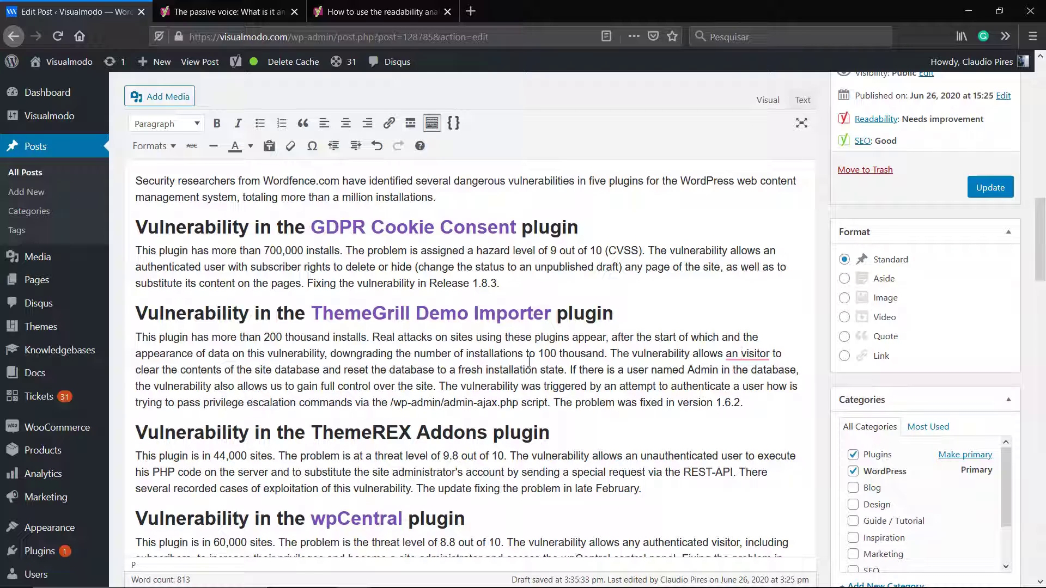
{"action": "double_click", "coordinate": [669, 370]}
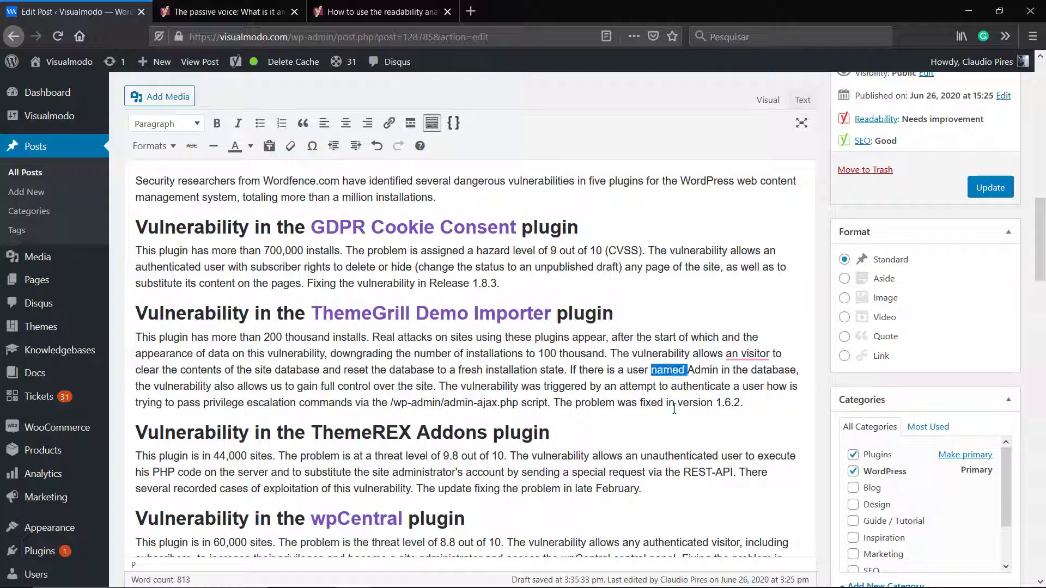
{"action": "key", "text": "BackSpace"}
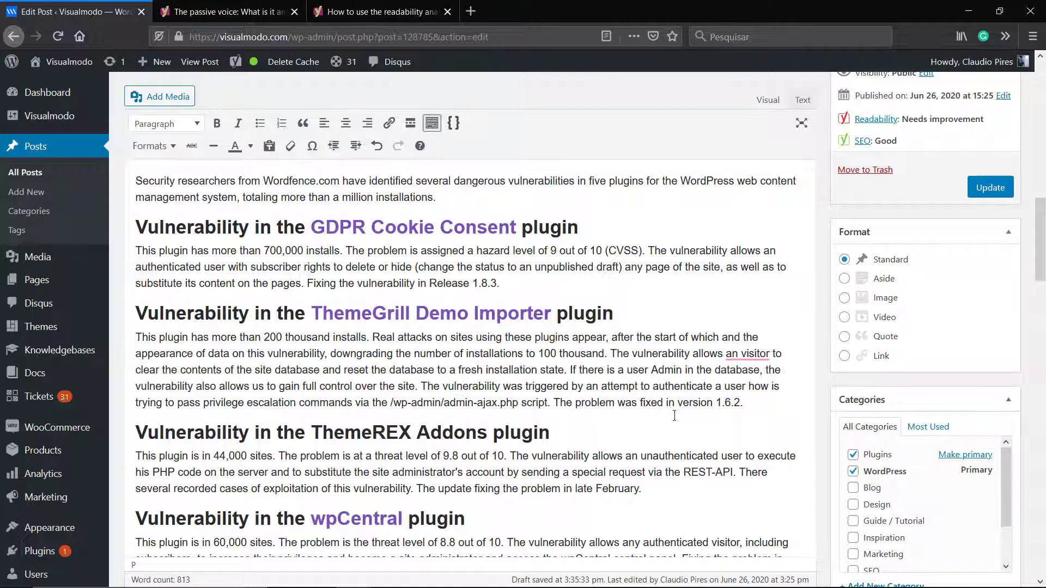
{"action": "type", "text": "'"}
{"action": "key", "text": "Right"}
{"action": "key", "text": "Right"}
{"action": "key", "text": "Right"}
{"action": "key", "text": "Right"}
{"action": "key", "text": "Right"}
{"action": "type", "text": "'"}
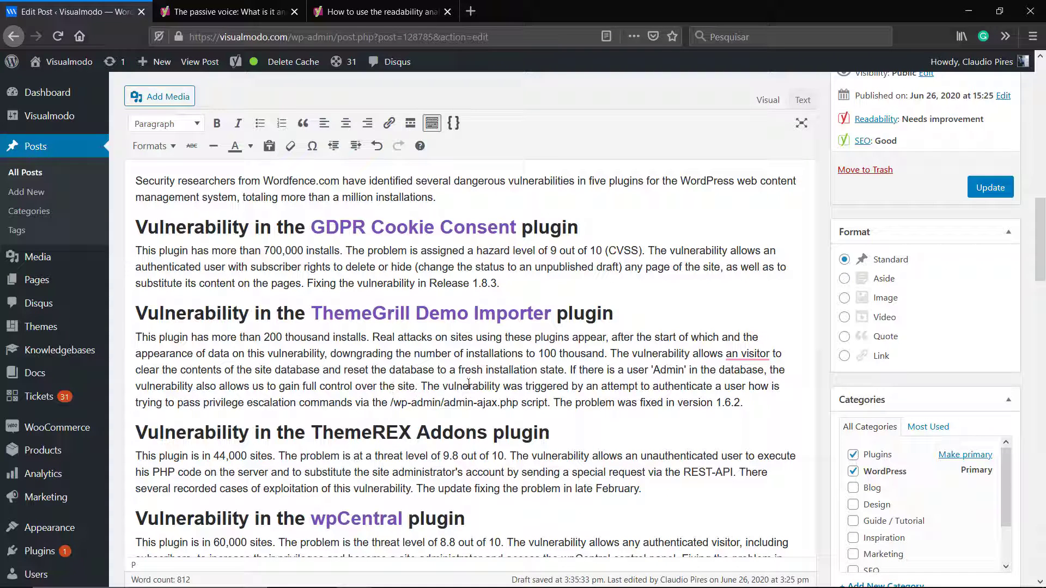
- Remove "triggered" from the ThemeGrill Demo Importer authentication sentence and correct "an visitor" to "a visitor"
{"action": "double_click", "coordinate": [538, 388]}
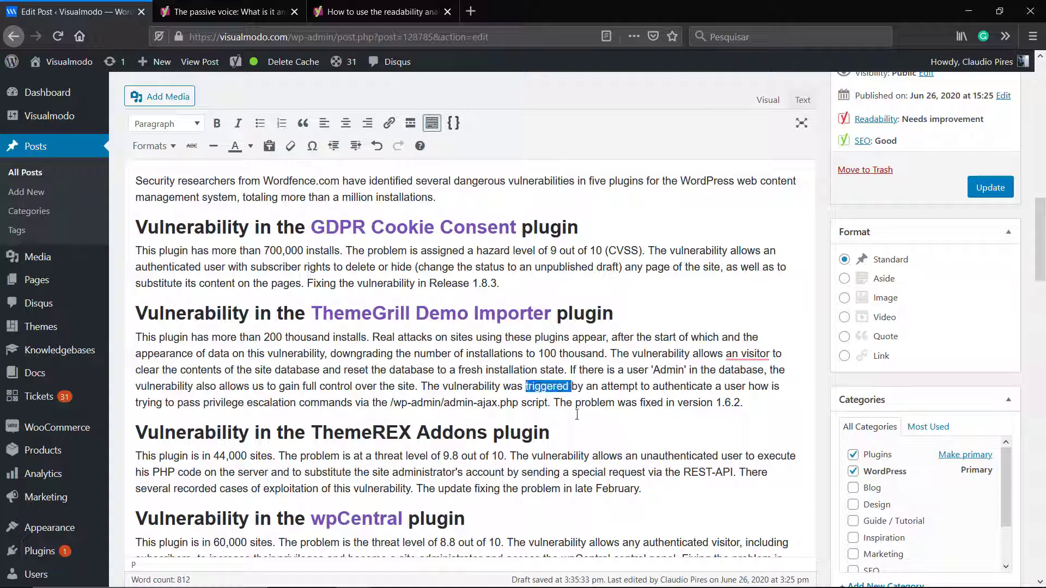
{"action": "key", "text": "Delete"}
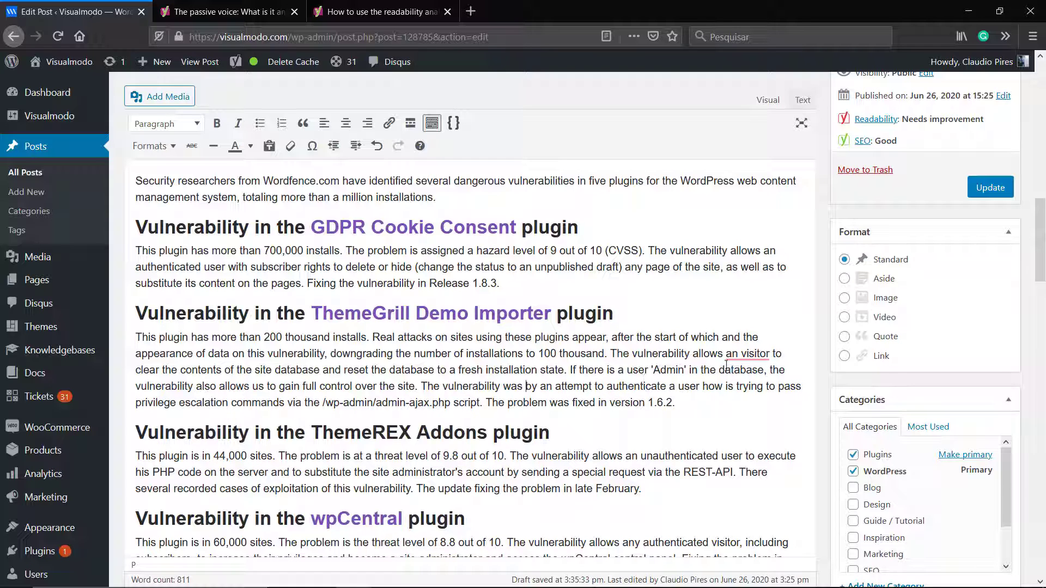
{"action": "mouse_move", "coordinate": [726, 364]}
{"action": "left_click", "coordinate": [746, 398]}
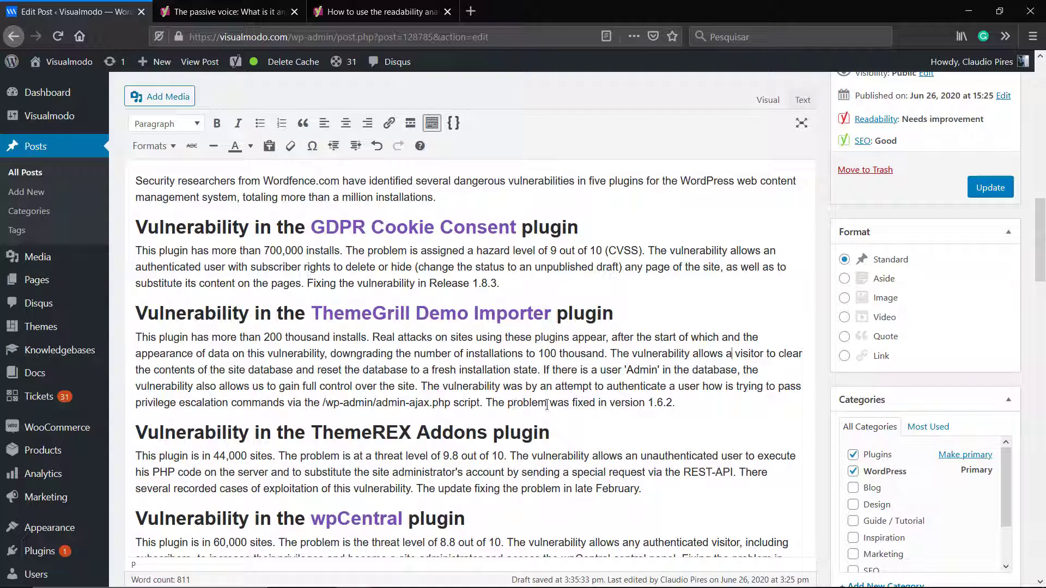
- Reword the last ThemeGrill Demo Importer sentence to "Fixing the problem was in version 1.6.2."
{"action": "double_click", "coordinate": [588, 404]}
{"action": "key", "text": "BackSpace"}
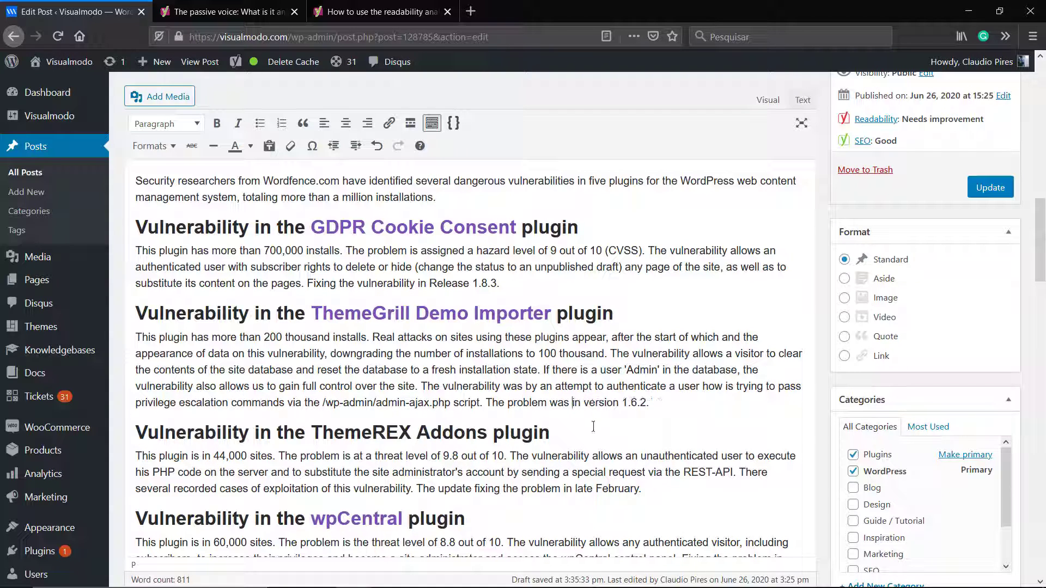
{"action": "double_click", "coordinate": [500, 401]}
{"action": "type", "text": "Fixing "}
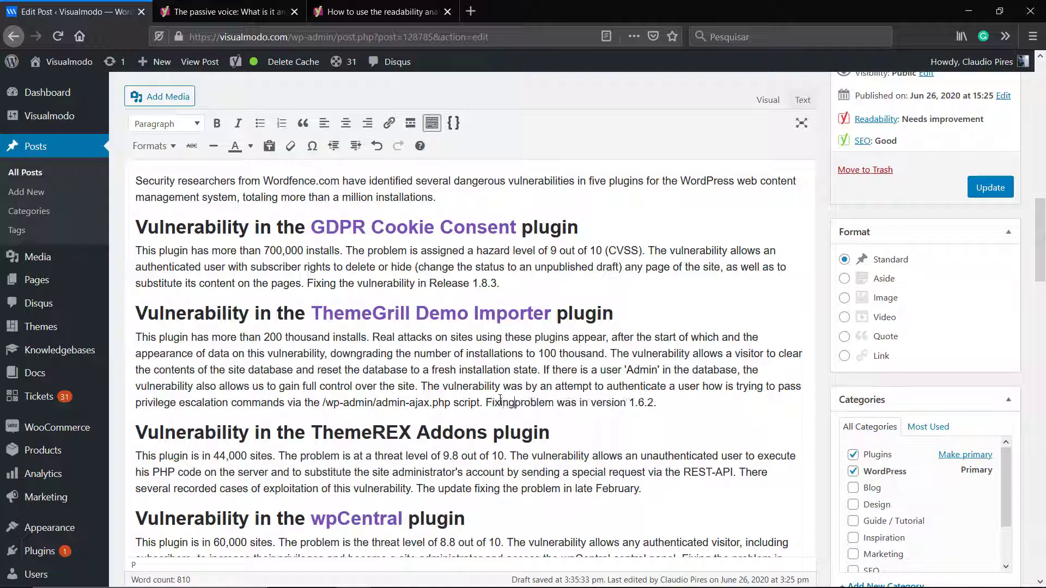
{"action": "type", "text": "the"}
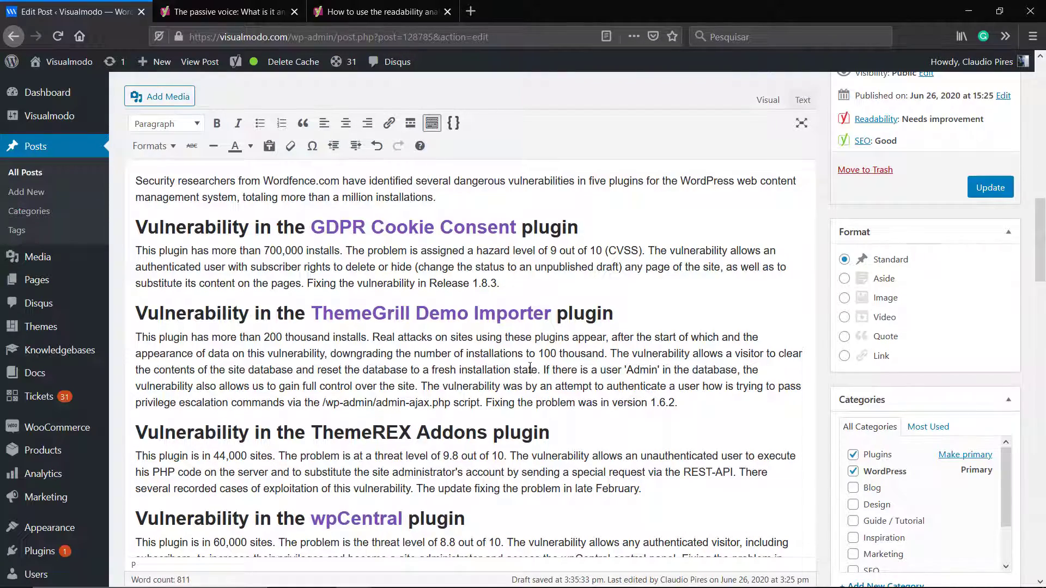
- Review the passive voice and sentence length results and highlight the overly long sentences in the post
{"action": "scroll", "coordinate": [530, 369], "scroll_direction": "down", "scroll_amount": 10}
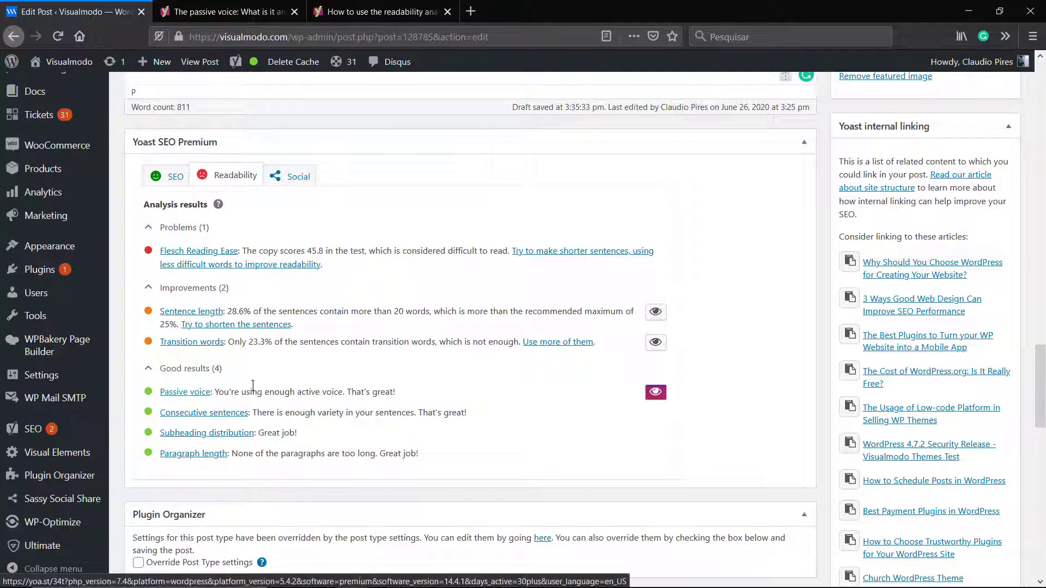
{"action": "triple_click", "coordinate": [272, 390]}
{"action": "left_click", "coordinate": [271, 390]}
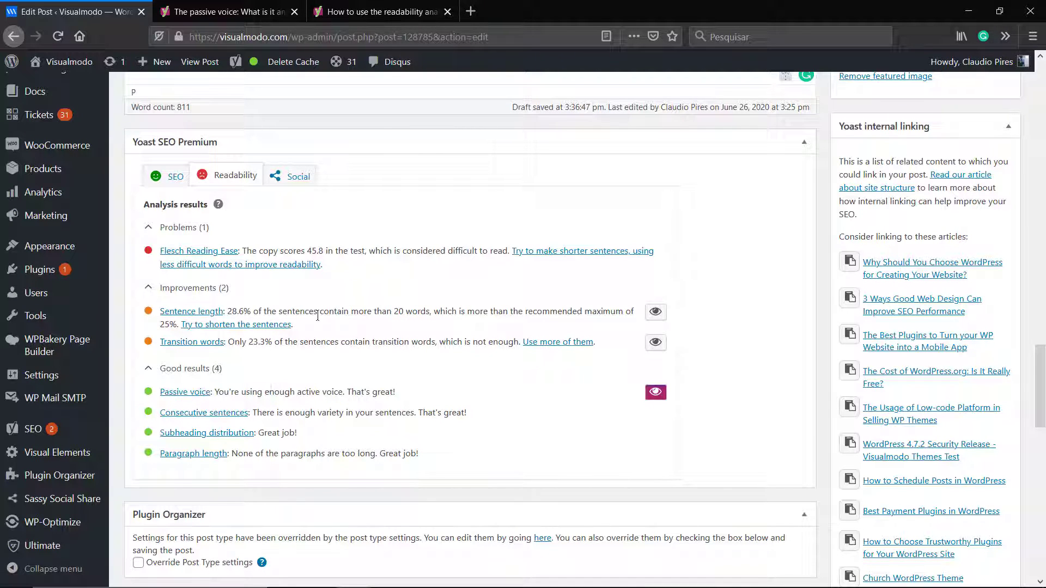
{"action": "triple_click", "coordinate": [318, 316]}
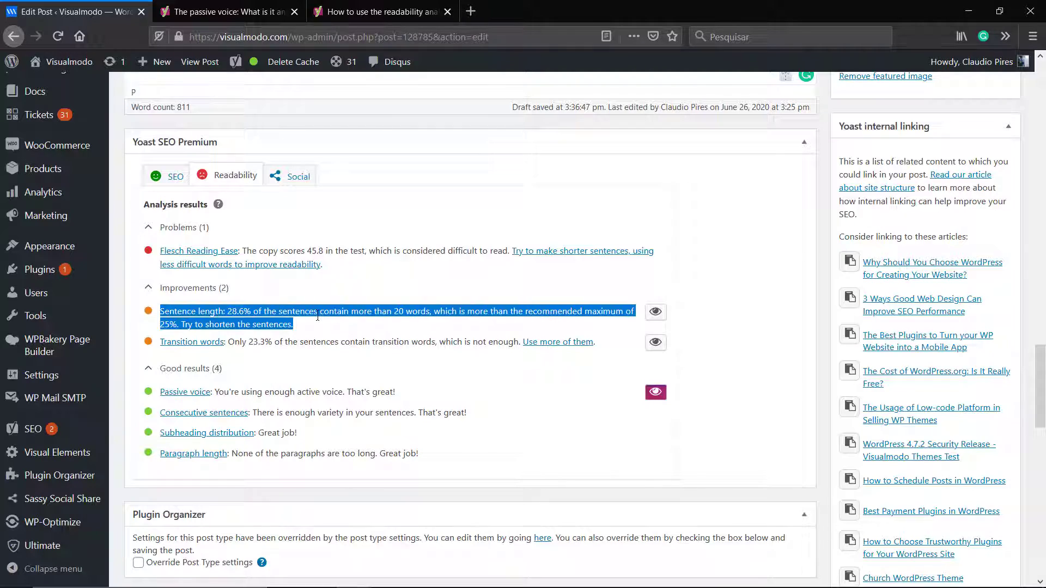
{"action": "left_click", "coordinate": [381, 313]}
{"action": "left_click", "coordinate": [655, 312]}
{"action": "scroll", "coordinate": [386, 350], "scroll_direction": "up", "scroll_amount": 3}
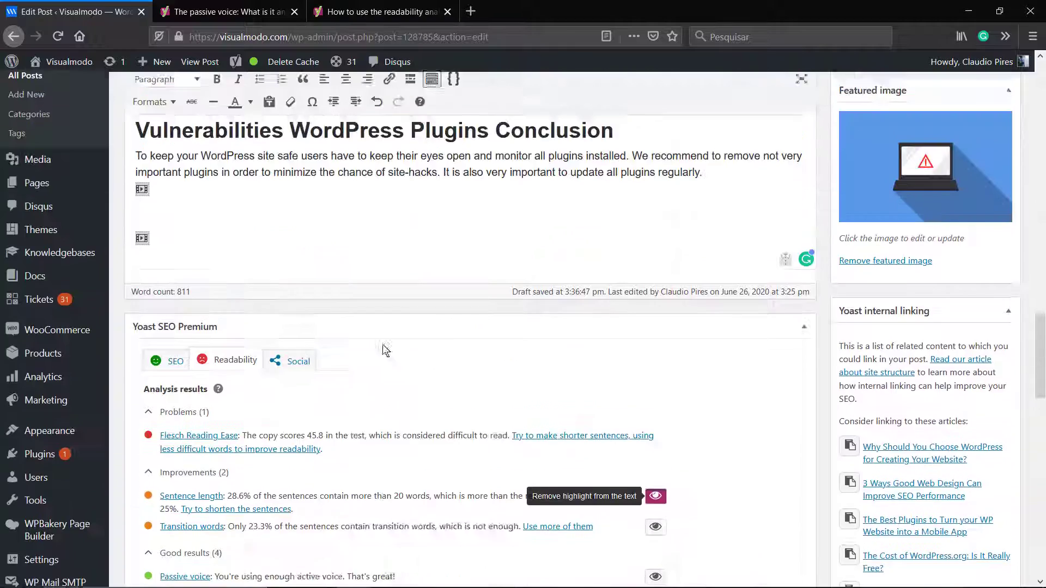
{"action": "scroll", "coordinate": [386, 350], "scroll_direction": "up", "scroll_amount": 5}
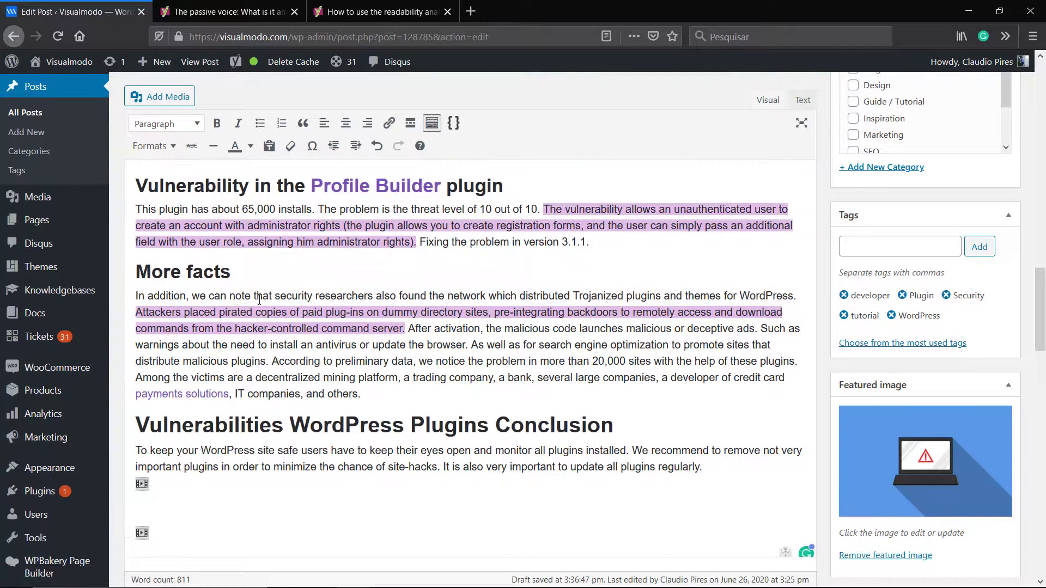
- Split the attackers sentence under More facts after "dummy directory sites", starting the new sentence with "Pre-integrating"
{"action": "left_click", "coordinate": [488, 312]}
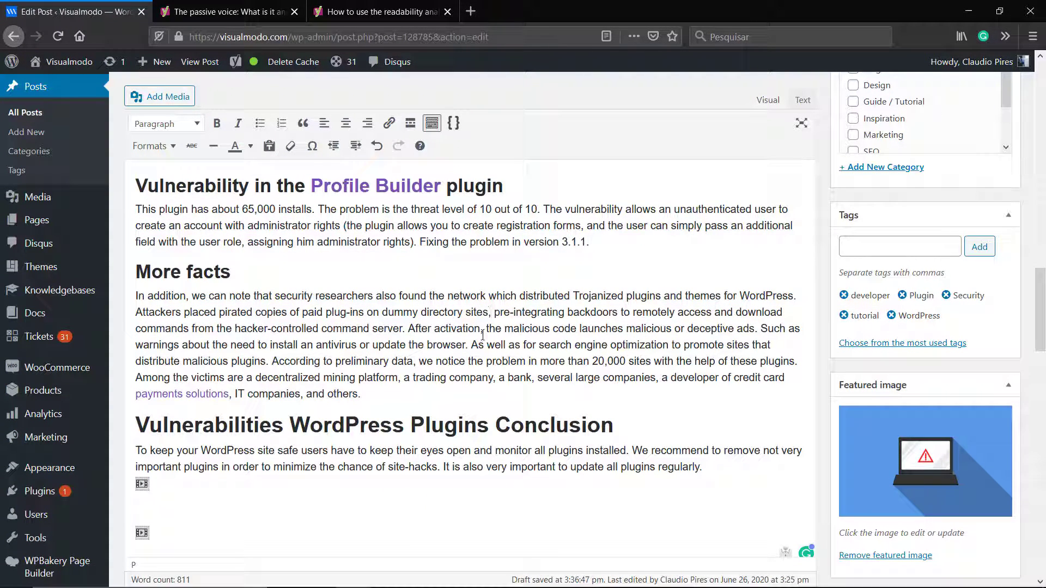
{"action": "key", "text": "BackSpace"}
{"action": "type", "text": "."}
{"action": "key", "text": "Right"}
{"action": "key", "text": "Delete"}
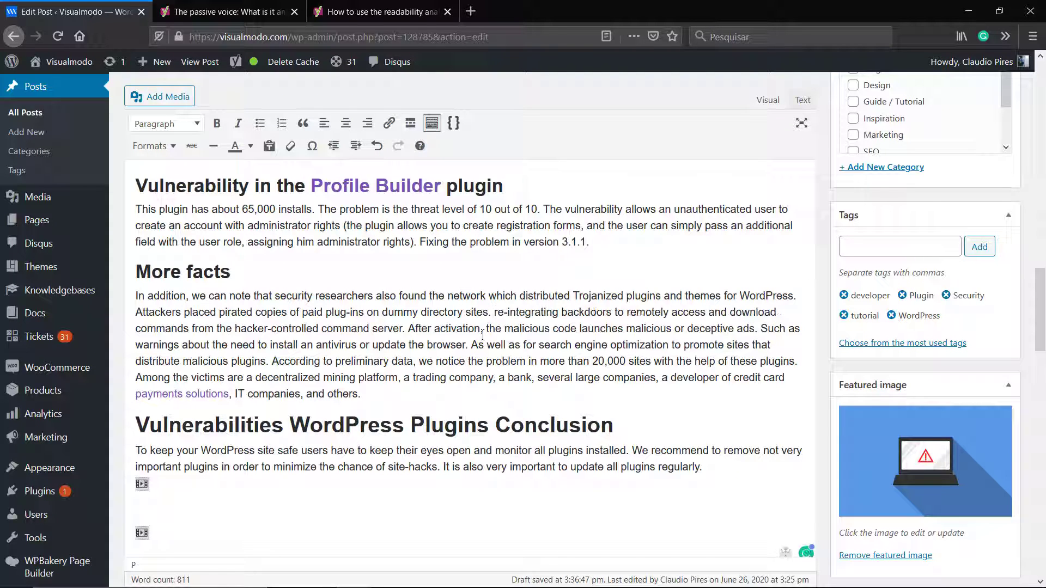
{"action": "type", "text": "P"}
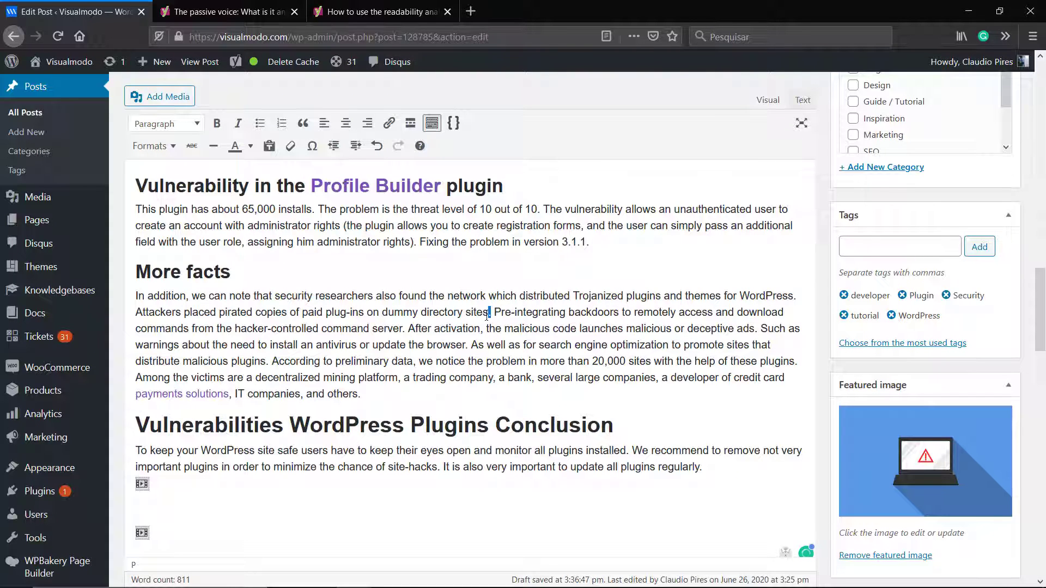
- Highlight the long sentences again and turn the Profile Builder parenthetical into a separate sentence starting with "The plugin allows"
{"action": "scroll", "coordinate": [367, 333], "scroll_direction": "down", "scroll_amount": 8}
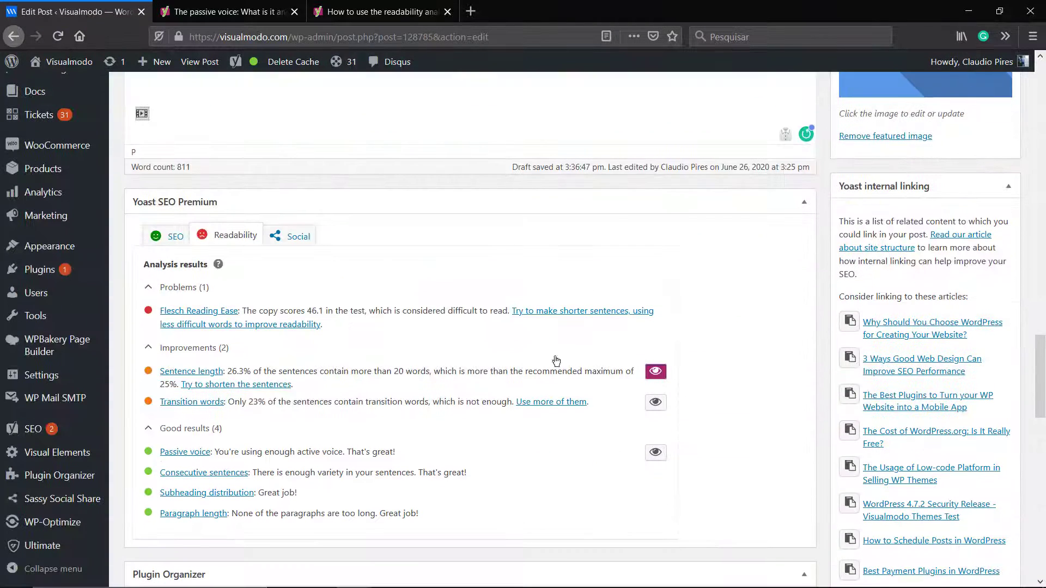
{"action": "left_click", "coordinate": [655, 371]}
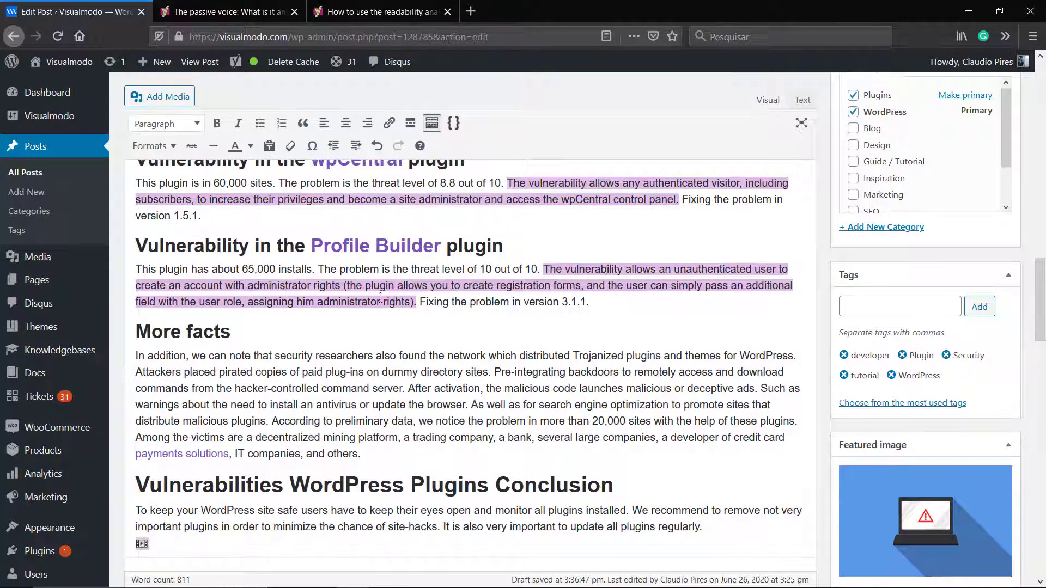
{"action": "left_click", "coordinate": [338, 285]}
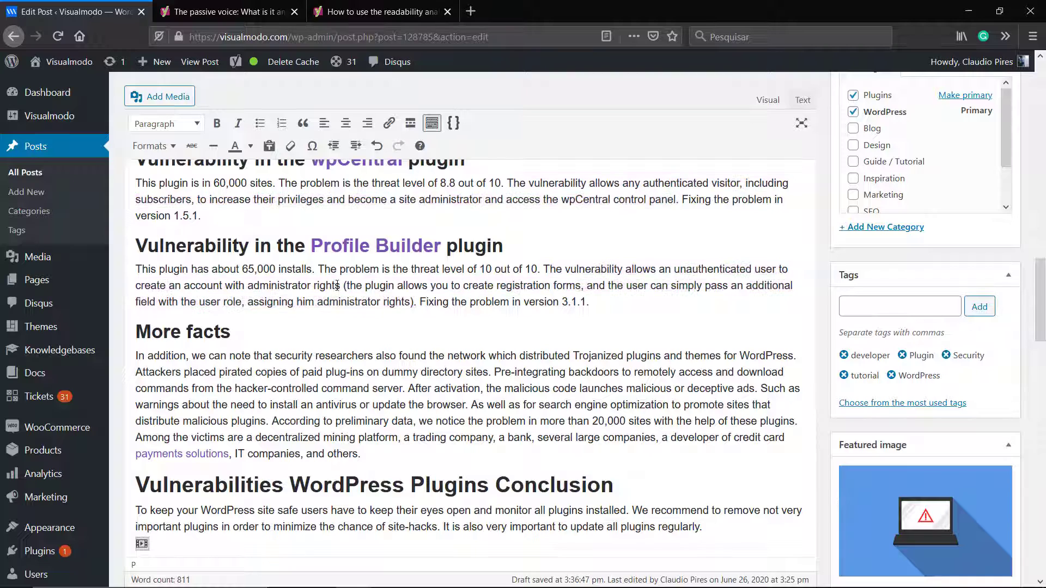
{"action": "type", "text": "."}
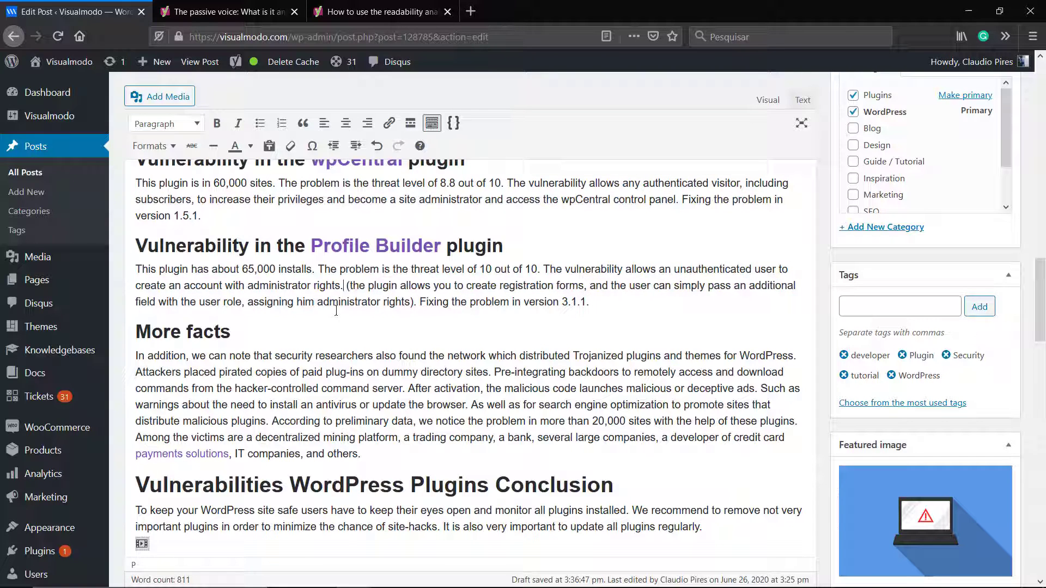
{"action": "key", "text": "Right"}
{"action": "key", "text": "Delete"}
{"action": "key", "text": "Delete"}
{"action": "type", "text": "T"}
{"action": "key", "text": "Delete"}
- Recheck the long sentences and split the Profile Builder sentence after "registration forms", replacing ", and the user" with ". The user"
{"action": "scroll", "coordinate": [410, 338], "scroll_direction": "down", "scroll_amount": 10}
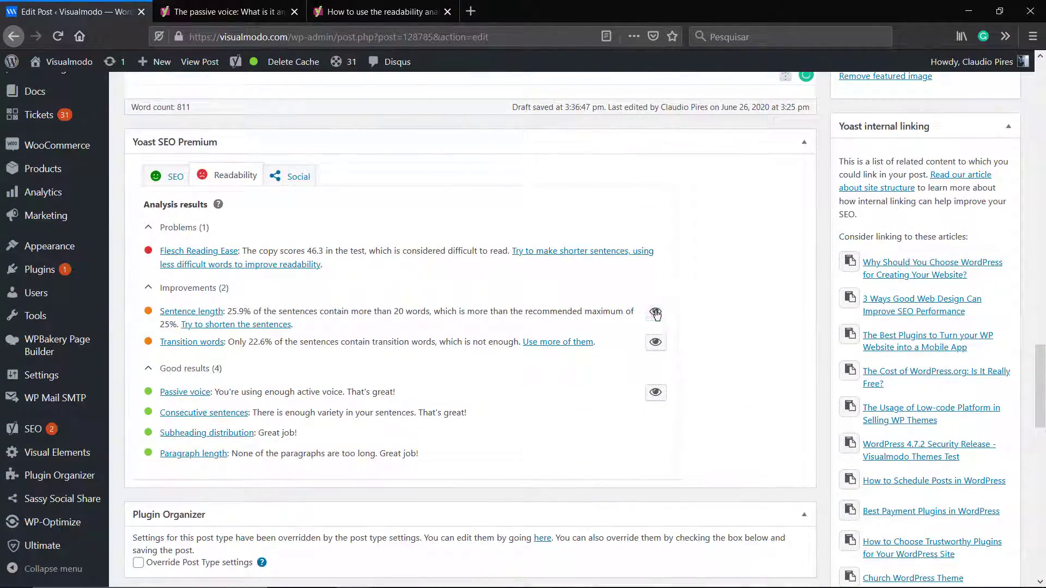
{"action": "scroll", "coordinate": [653, 314], "scroll_direction": "up", "scroll_amount": 10}
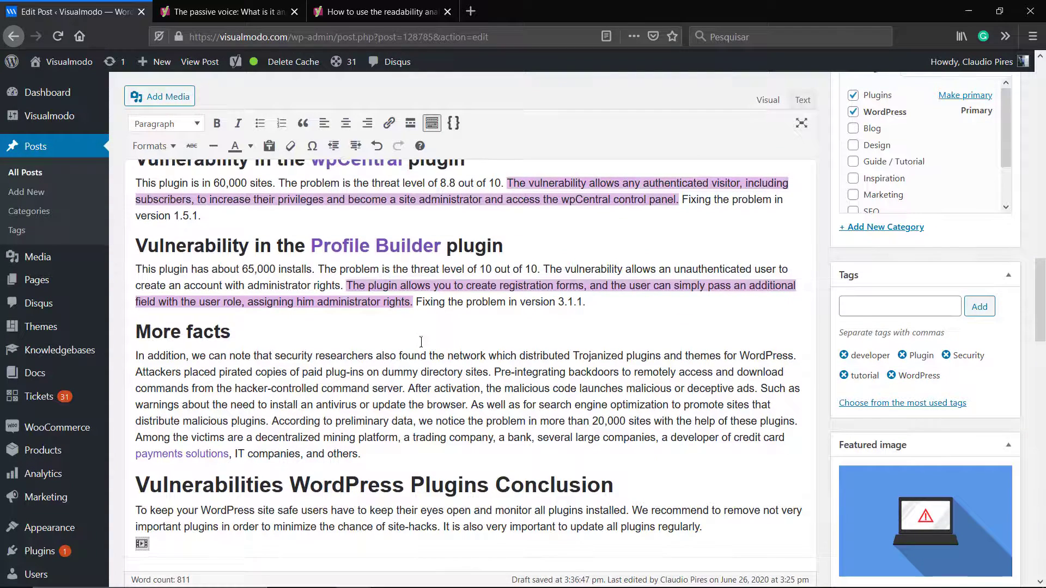
{"action": "left_click", "coordinate": [596, 288]}
{"action": "double_click", "coordinate": [596, 288]}
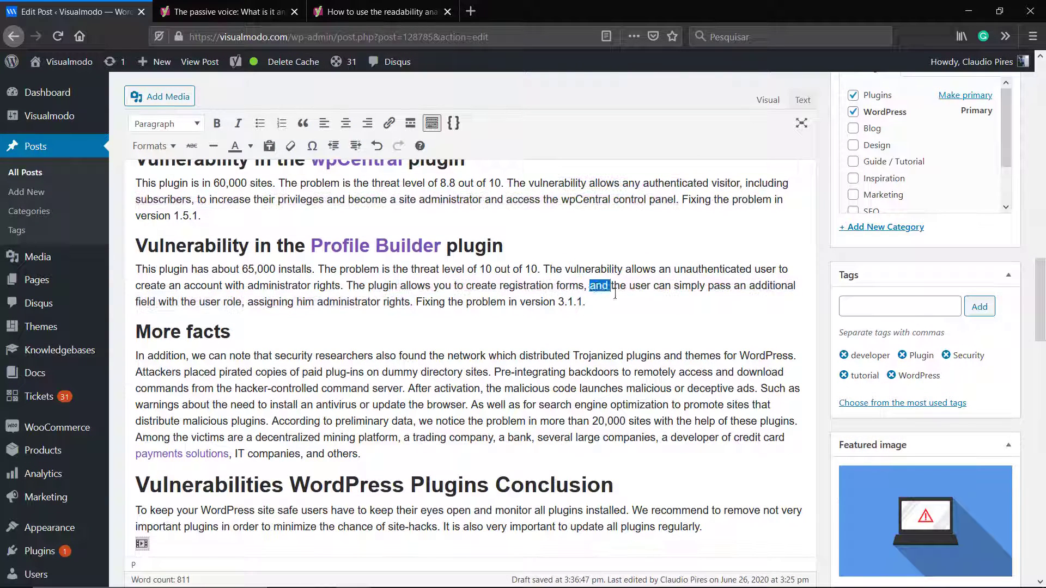
{"action": "key", "text": "BackSpace"}
{"action": "key", "text": "BackSpace"}
{"action": "key", "text": "BackSpace"}
{"action": "type", "text": "."}
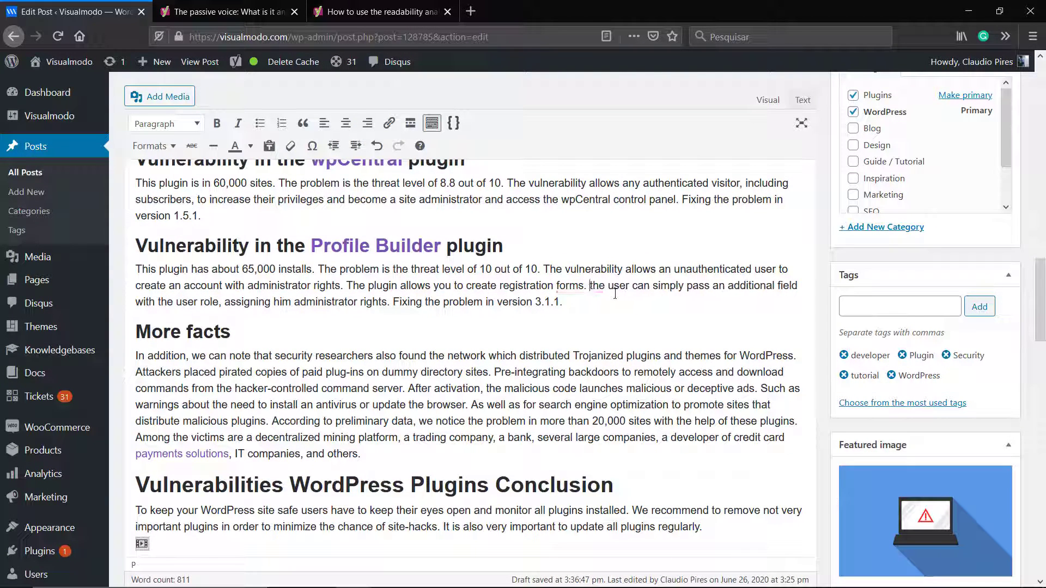
{"action": "key", "text": "Delete"}
{"action": "type", "text": "T"}
- Highlight the remaining long sentences and split the wpCentral sentence after "authenticated visitor", starting the new sentence with "Including"
{"action": "scroll", "coordinate": [616, 294], "scroll_direction": "down", "scroll_amount": 10}
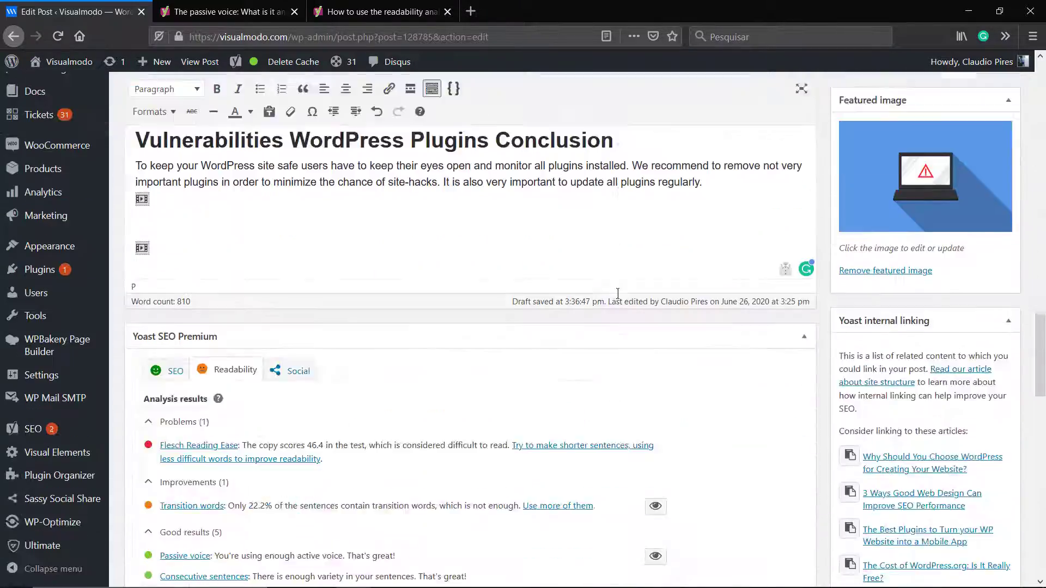
{"action": "left_click", "coordinate": [643, 436]}
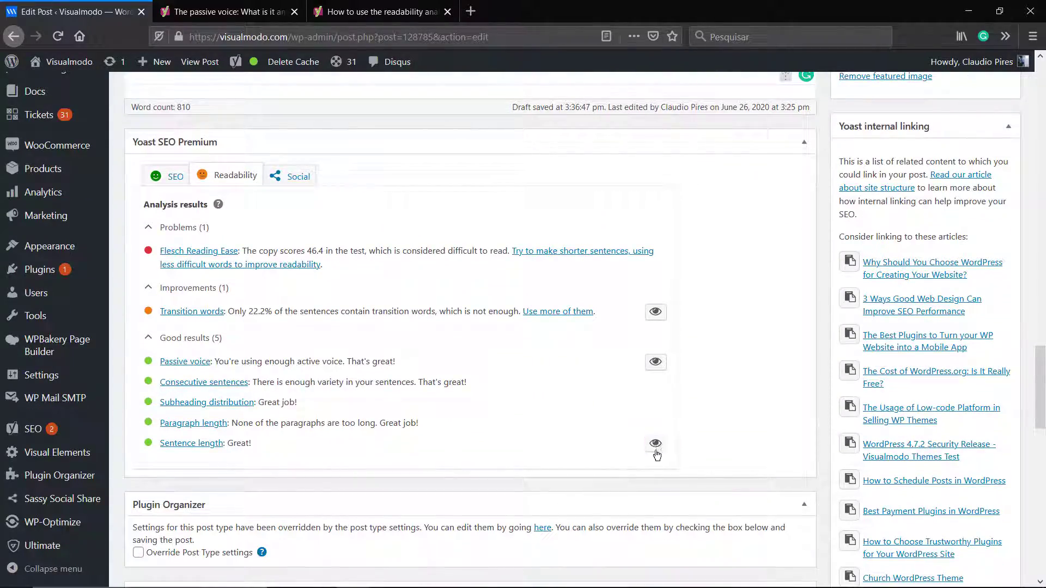
{"action": "scroll", "coordinate": [455, 343], "scroll_direction": "up", "scroll_amount": 10}
{"action": "scroll", "coordinate": [455, 343], "scroll_direction": "up", "scroll_amount": 3}
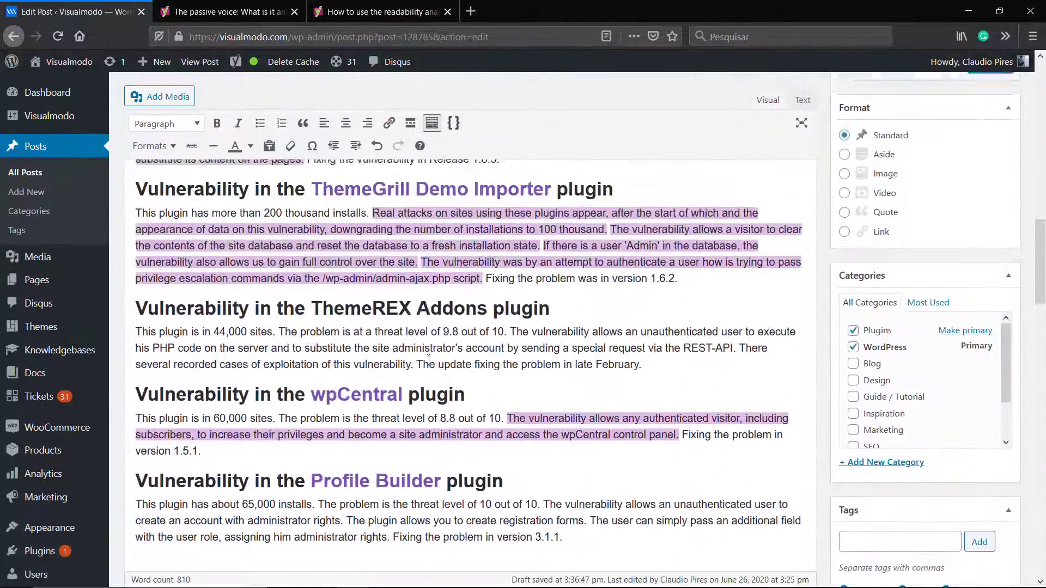
{"action": "scroll", "coordinate": [579, 362], "scroll_direction": "down", "scroll_amount": 1}
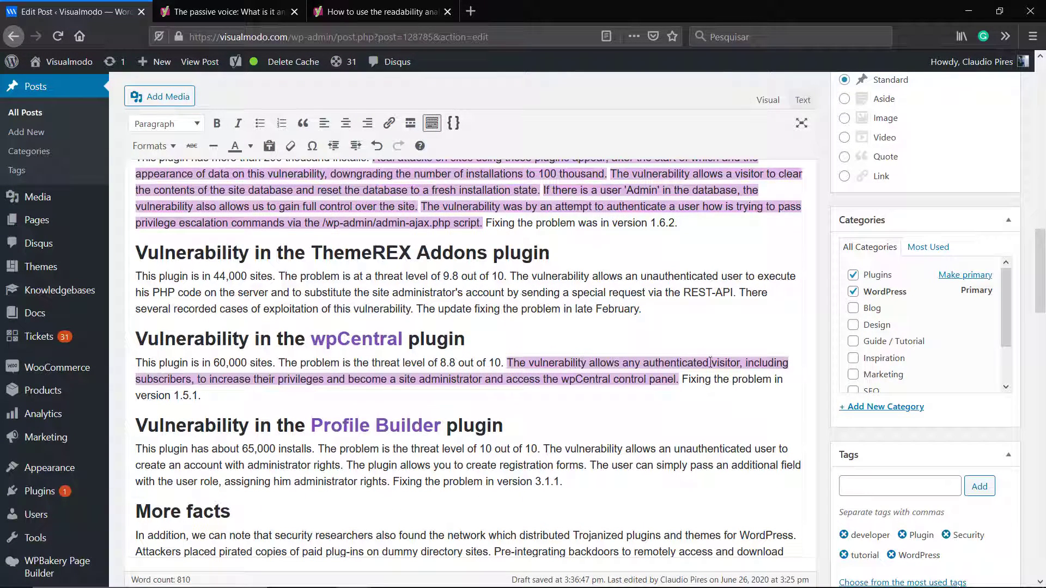
{"action": "left_click", "coordinate": [742, 362]}
{"action": "key", "text": "BackSpace"}
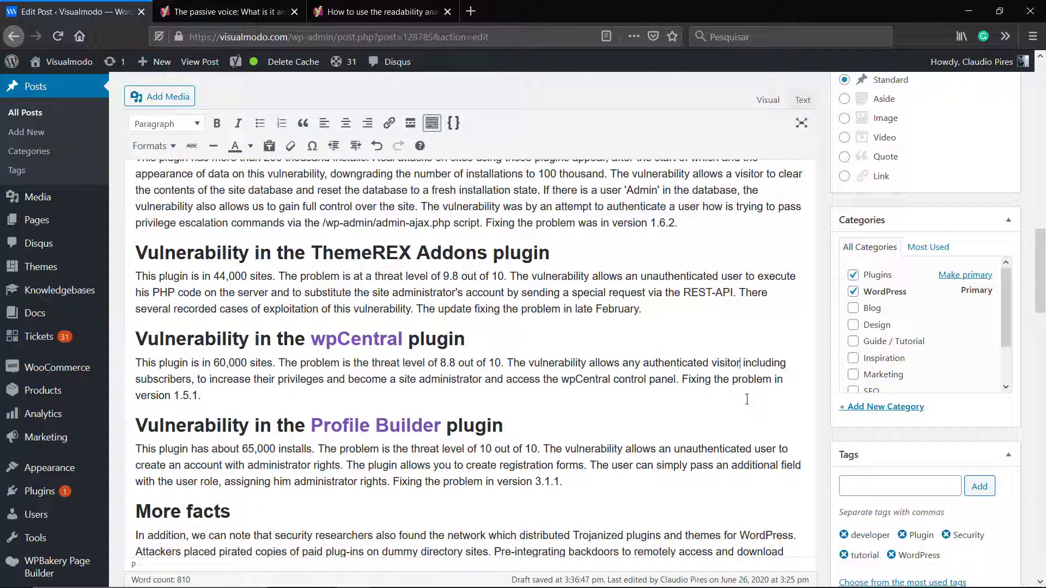
{"action": "type", "text": "."}
{"action": "key", "text": "Right"}
{"action": "key", "text": "Delete"}
{"action": "type", "text": "I"}
- Recheck the readability results and split the ThemeGrill Demo Importer attacks sentence after "this vulnerability", starting the new sentence with "So,"
{"action": "scroll", "coordinate": [616, 379], "scroll_direction": "down", "scroll_amount": 10}
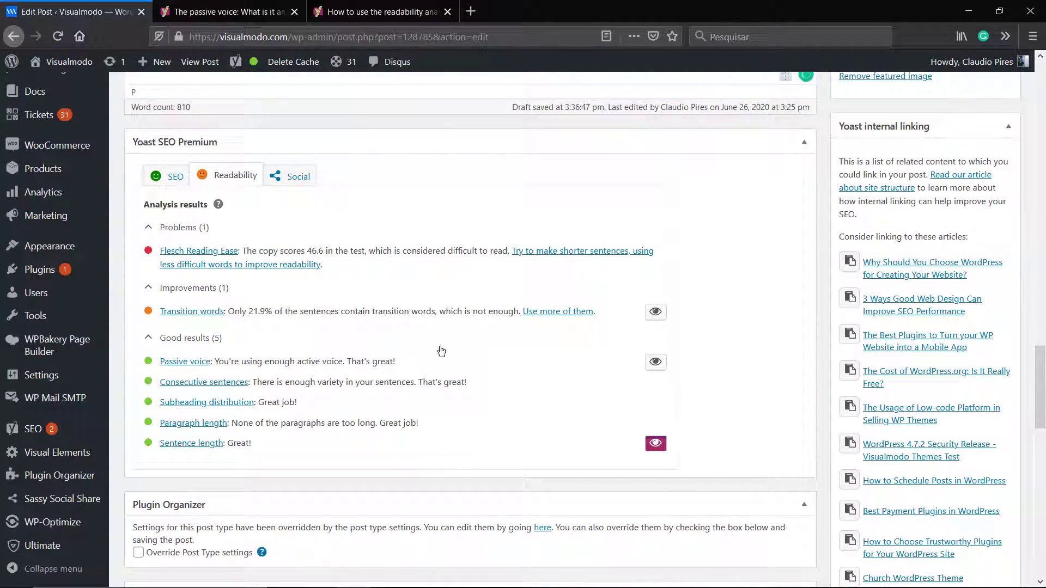
{"action": "left_click_drag", "start_coordinate": [311, 250], "coordinate": [339, 250]}
{"action": "left_click", "coordinate": [339, 250]}
{"action": "left_click", "coordinate": [655, 442]}
{"action": "scroll", "coordinate": [599, 490], "scroll_direction": "up", "scroll_amount": 9}
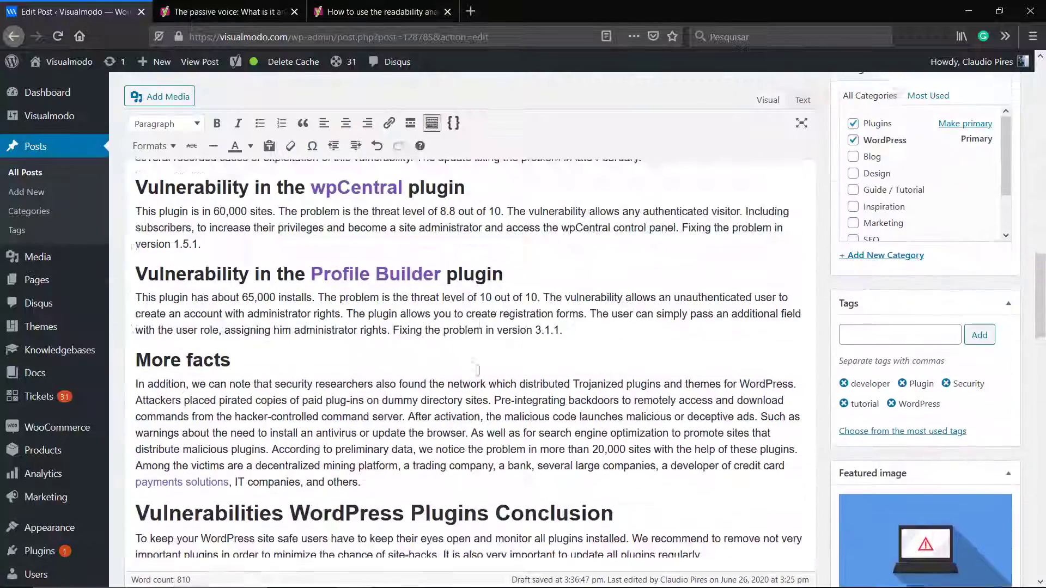
{"action": "scroll", "coordinate": [478, 370], "scroll_direction": "up", "scroll_amount": 6}
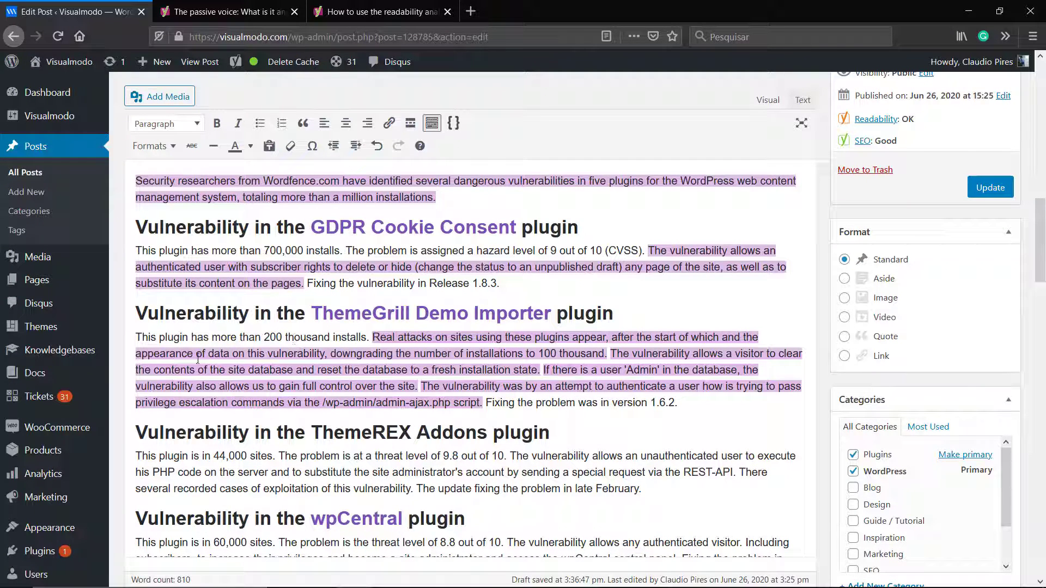
{"action": "left_click", "coordinate": [328, 353]}
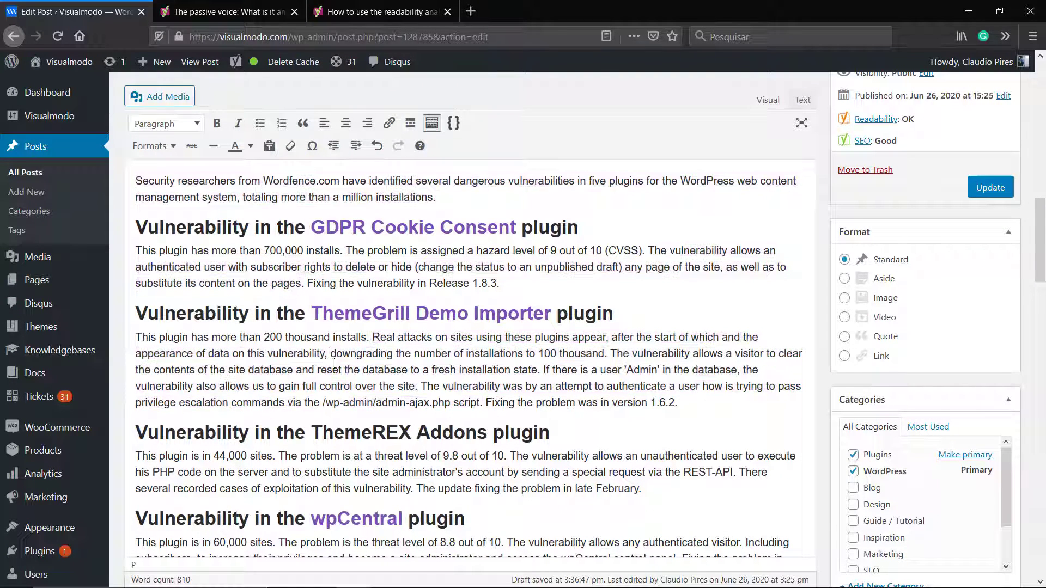
{"action": "key", "text": "BackSpace"}
{"action": "type", "text": ". So,"}
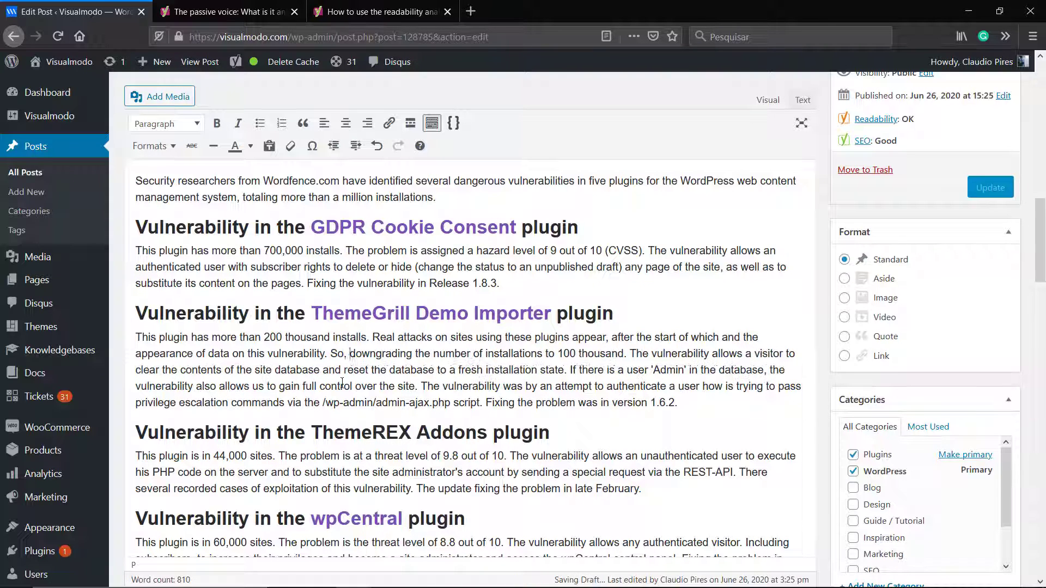
{"action": "double_click", "coordinate": [334, 353]}
{"action": "left_click", "coordinate": [334, 353]}
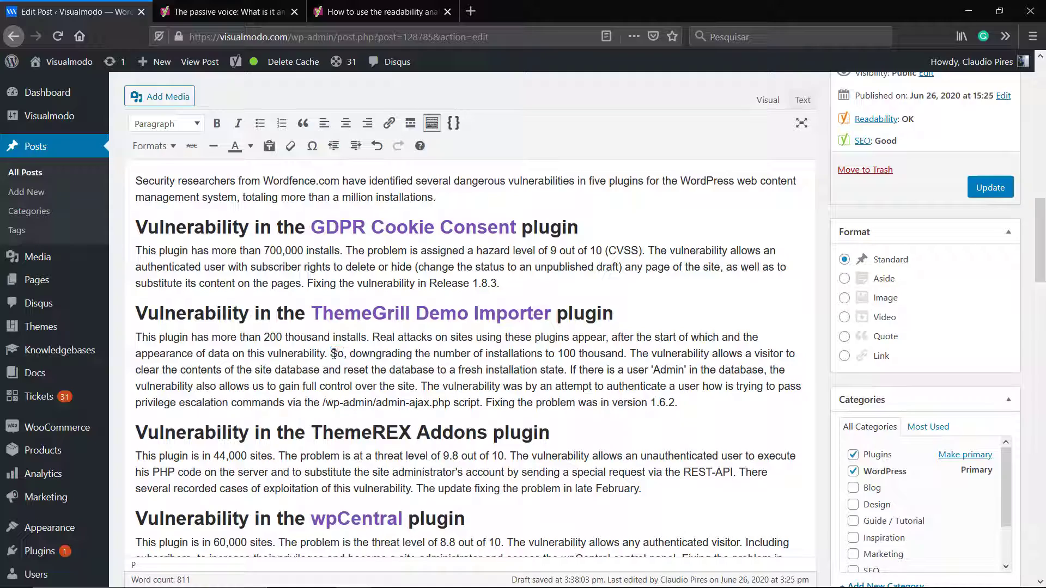
- Review the updated readability analysis and toggle the highlighting for the sentence length result
{"action": "scroll", "coordinate": [334, 353], "scroll_direction": "down", "scroll_amount": 20}
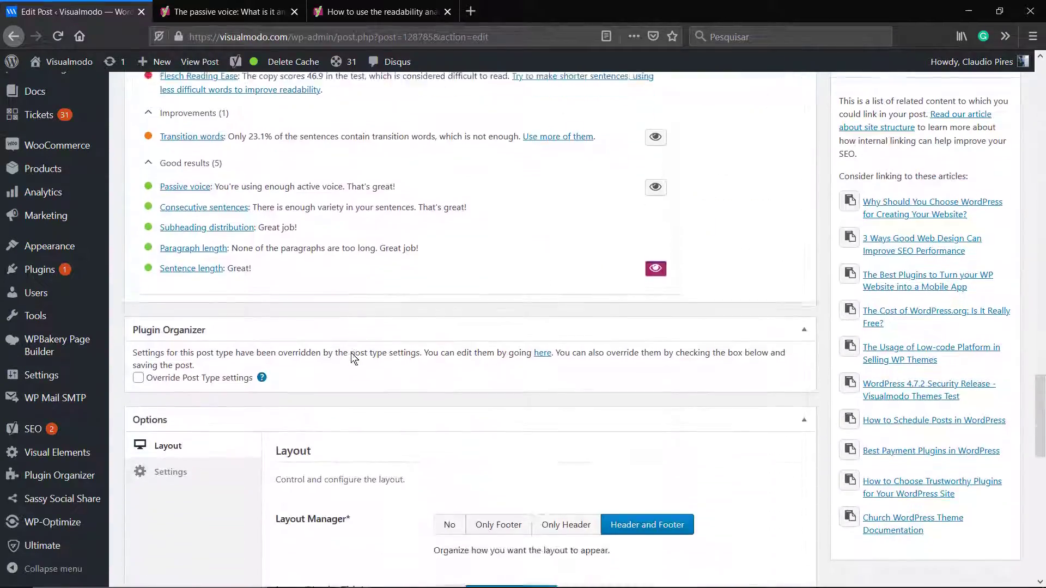
{"action": "scroll", "coordinate": [353, 358], "scroll_direction": "up", "scroll_amount": 4}
{"action": "left_click", "coordinate": [657, 384]}
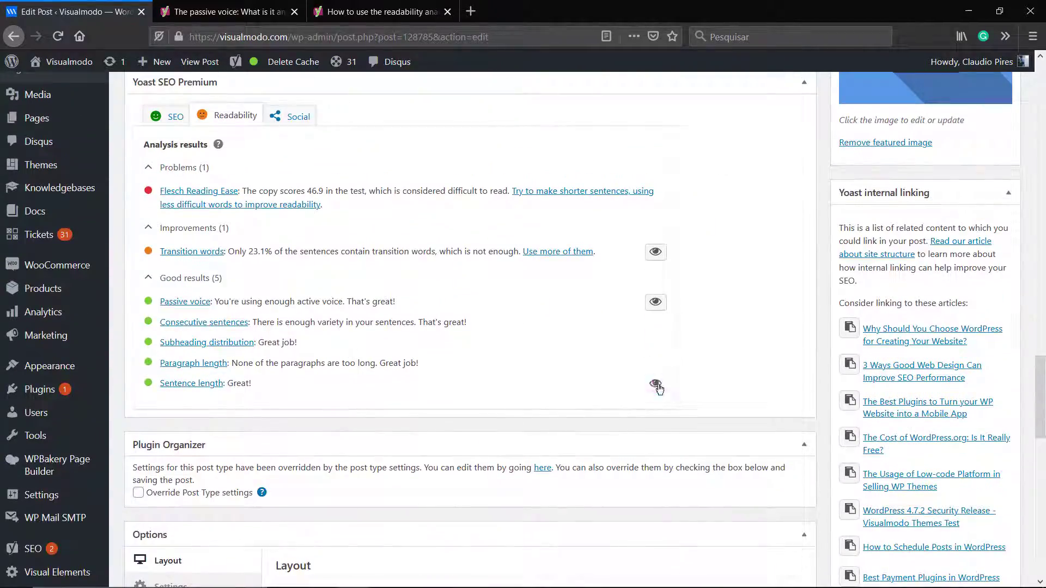
- Highlight the long sentences and split the ThemeGrill Demo Importer sentence after "site database", replacing "and" with a new sentence start "Moreover,"
{"action": "left_click", "coordinate": [657, 385]}
{"action": "scroll", "coordinate": [511, 345], "scroll_direction": "up", "scroll_amount": 15}
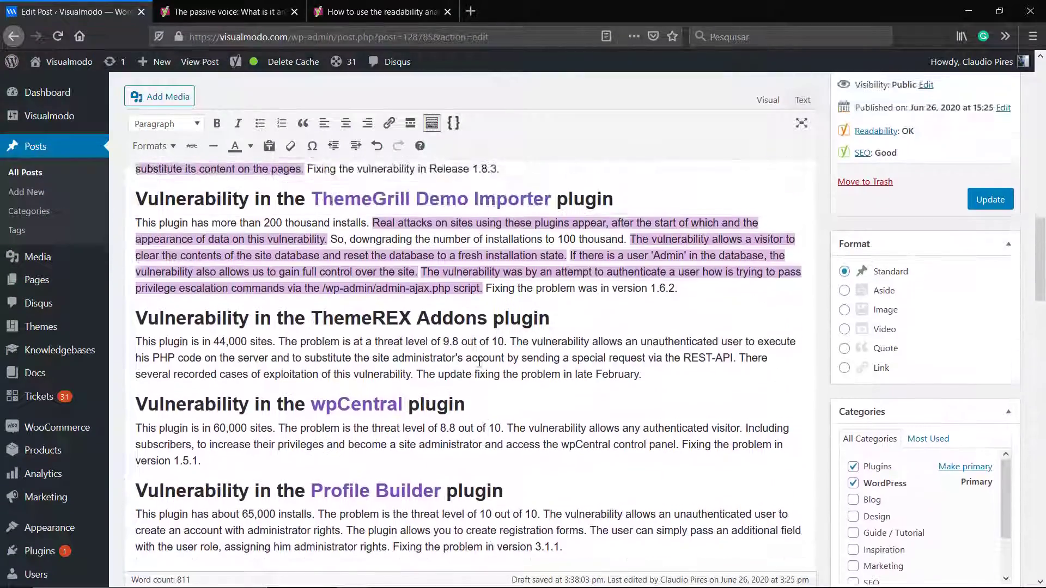
{"action": "scroll", "coordinate": [479, 362], "scroll_direction": "up", "scroll_amount": 3}
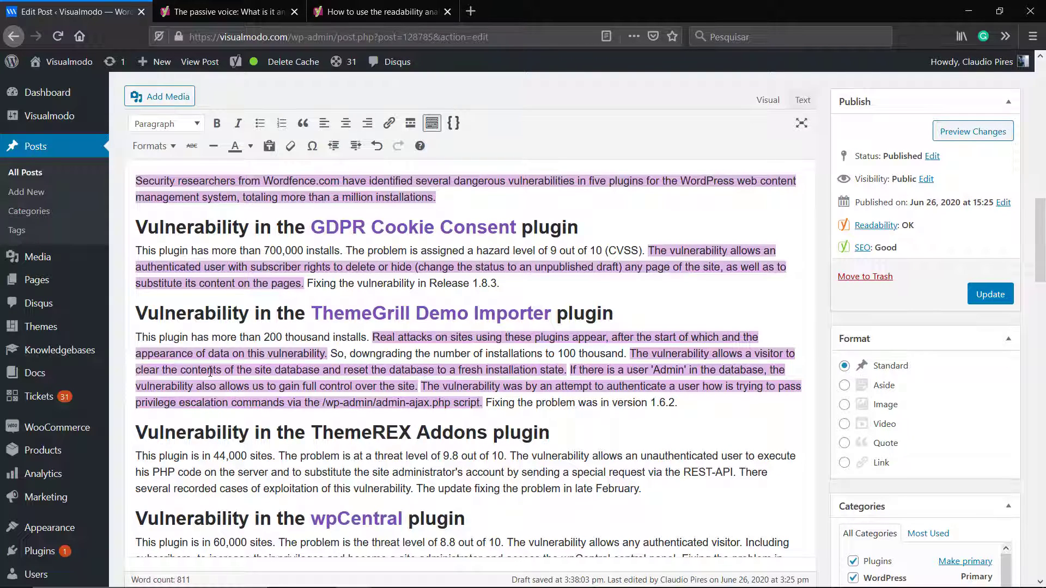
{"action": "double_click", "coordinate": [331, 369]}
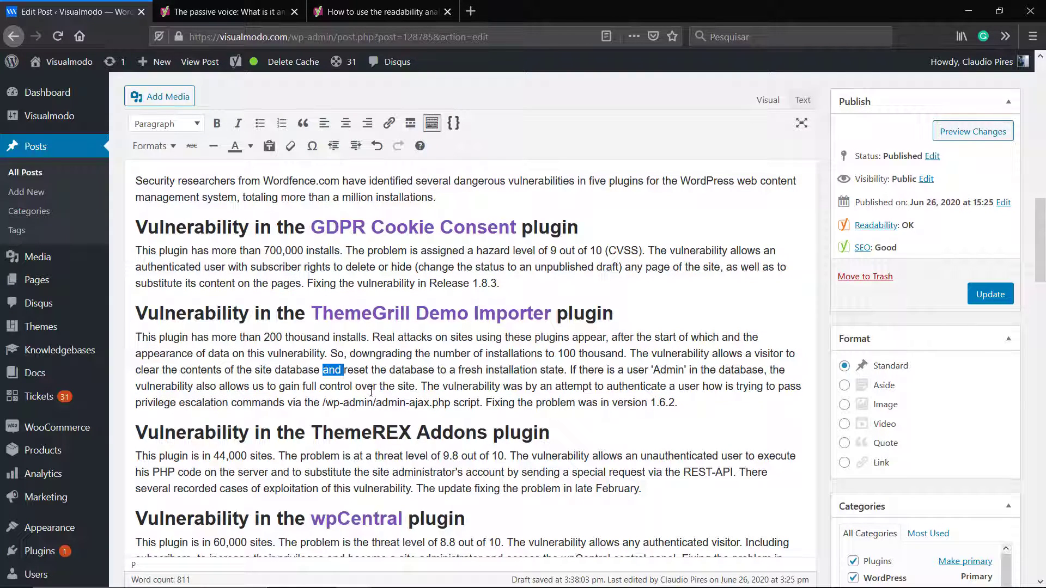
{"action": "key", "text": "BackSpace"}
{"action": "key", "text": "BackSpace"}
{"action": "type", "text": ". "}
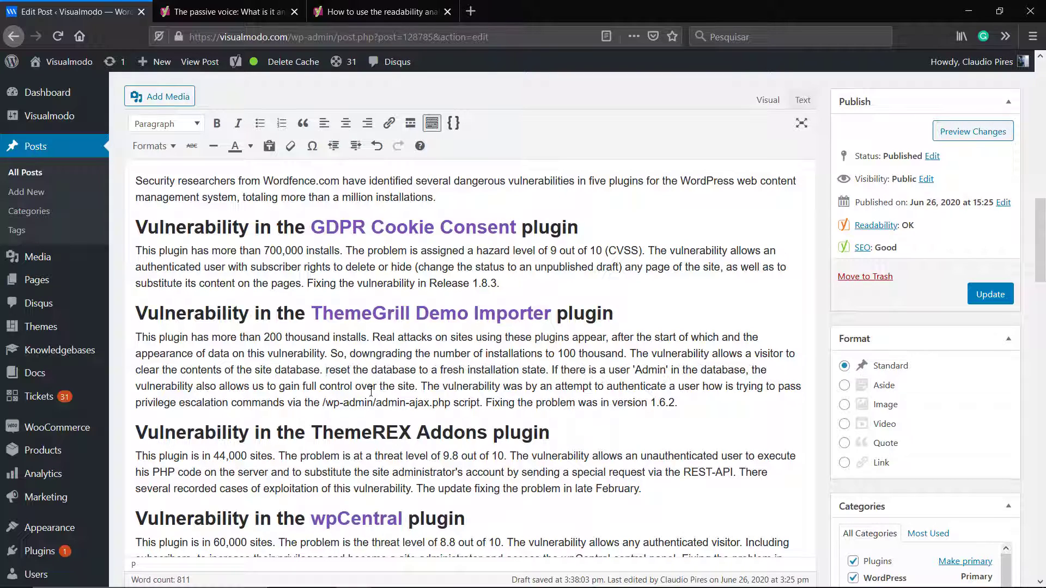
{"action": "type", "text": "Moreover,"}
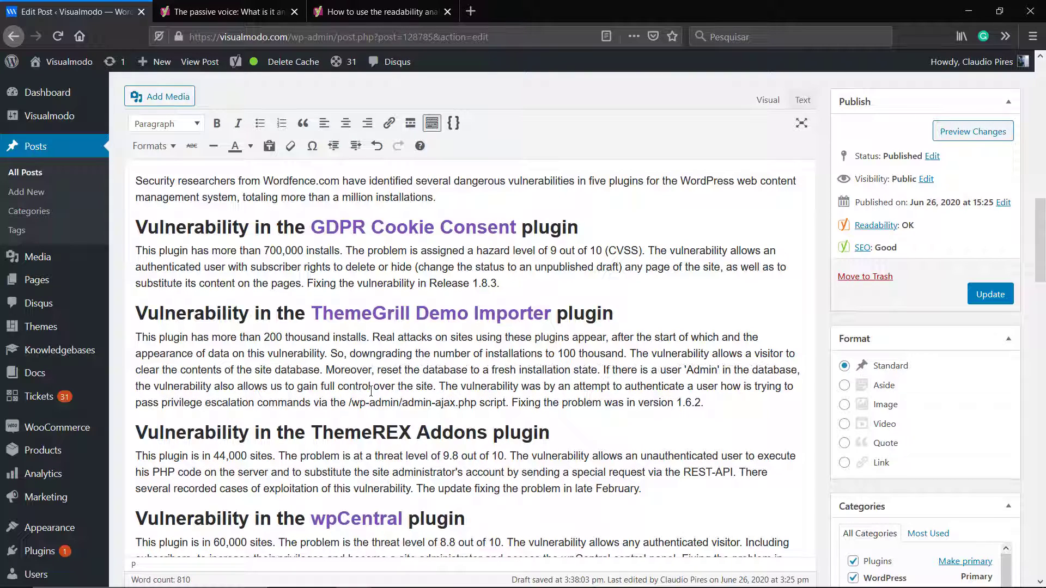
- Recheck the long sentences and split the 'Admin' user sentence after "in the database", starting the new sentence with "The vulnerability"
{"action": "scroll", "coordinate": [267, 391], "scroll_direction": "down", "scroll_amount": 15}
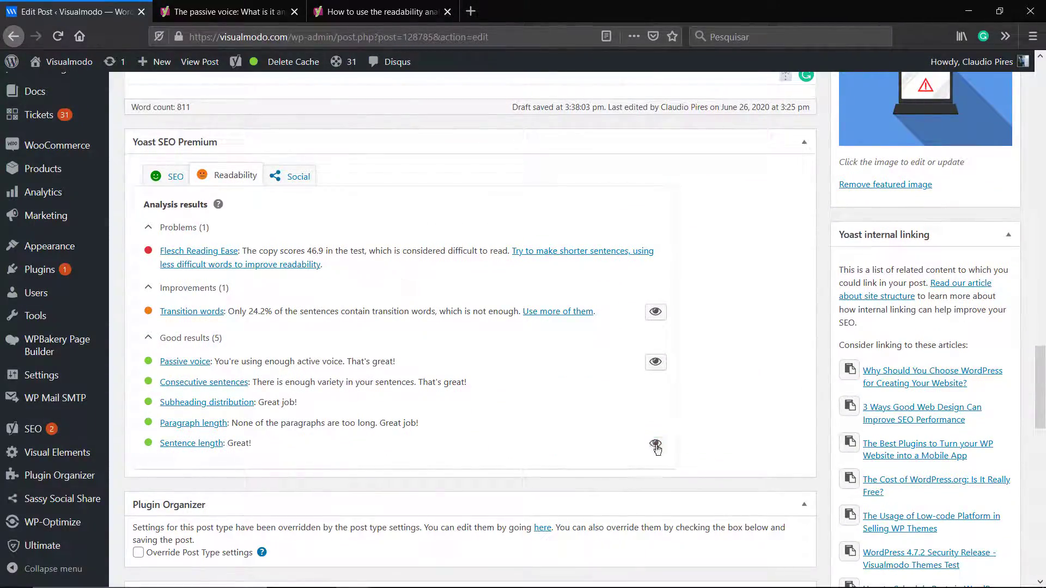
{"action": "scroll", "coordinate": [654, 444], "scroll_direction": "up", "scroll_amount": 15}
{"action": "scroll", "coordinate": [436, 327], "scroll_direction": "up", "scroll_amount": 1}
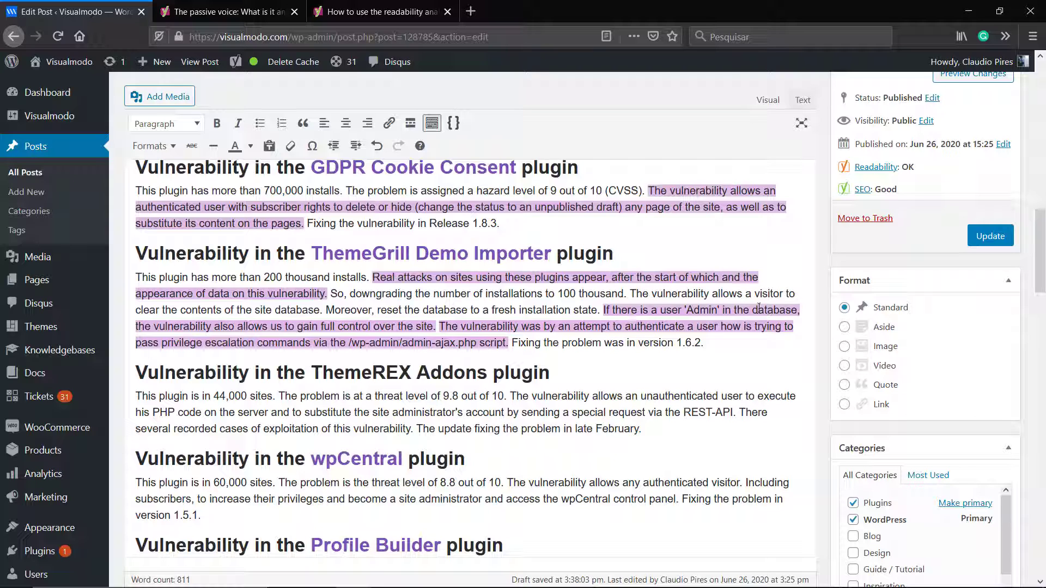
{"action": "left_click", "coordinate": [789, 309]}
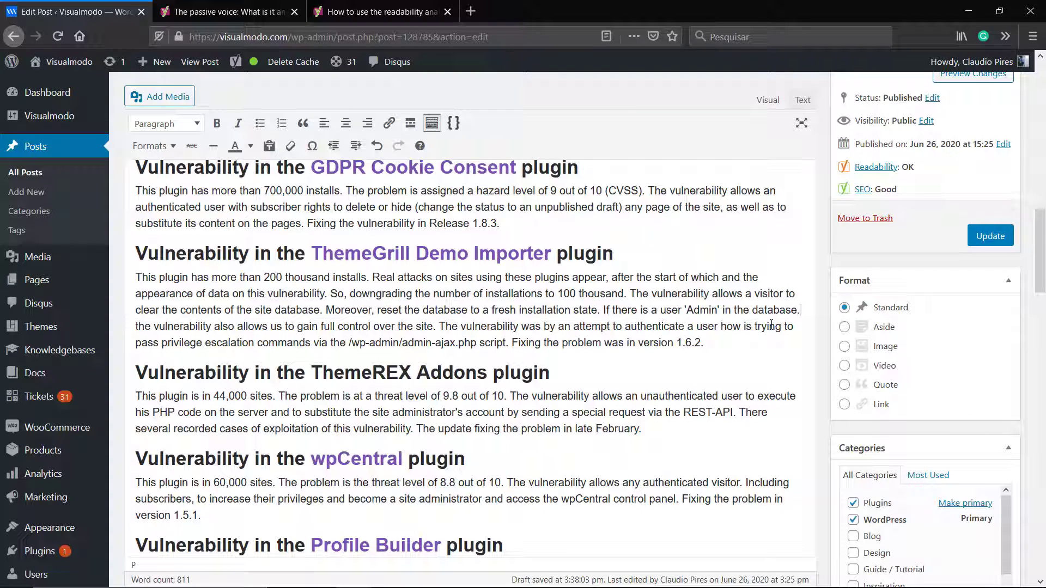
{"action": "key", "text": "BackSpace"}
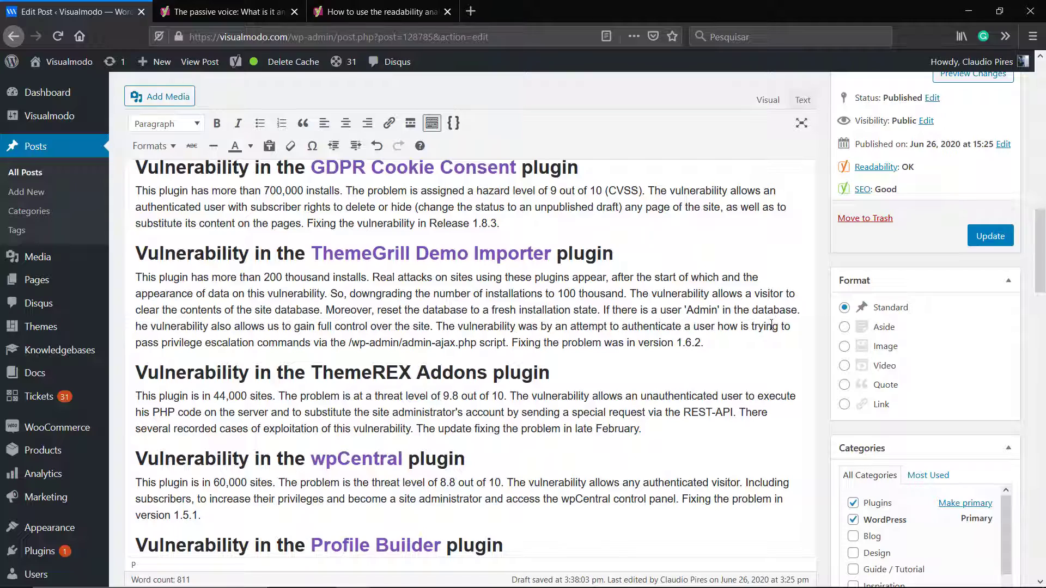
{"action": "type", "text": "T"}
- Highlight the remaining long sentences and split the authentication attempt sentence after "privilege escalation commands", starting the new sentence with "Via"
{"action": "scroll", "coordinate": [772, 325], "scroll_direction": "down", "scroll_amount": 15}
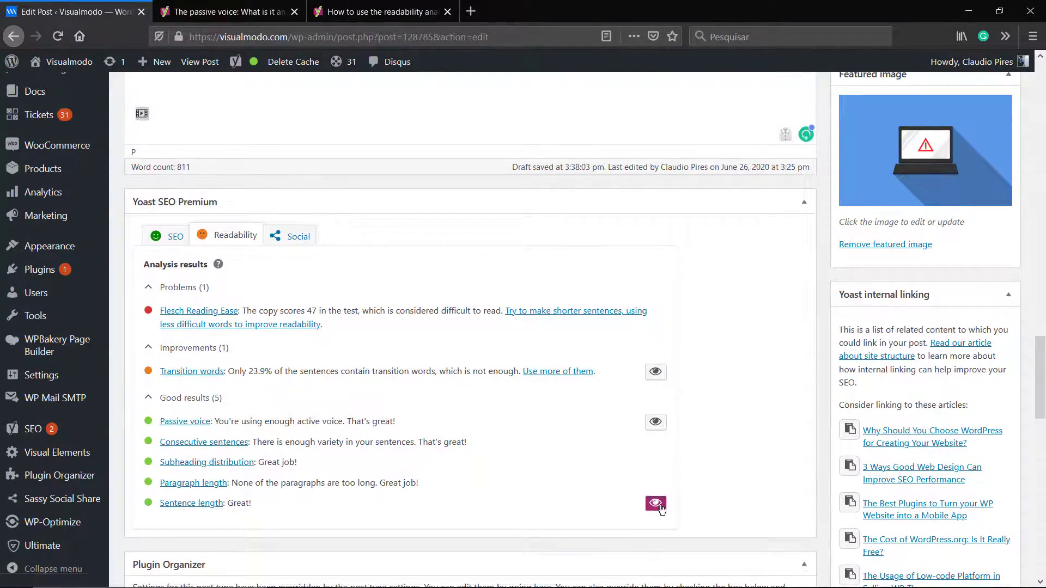
{"action": "scroll", "coordinate": [478, 377], "scroll_direction": "up", "scroll_amount": 7}
{"action": "scroll", "coordinate": [478, 377], "scroll_direction": "up", "scroll_amount": 9}
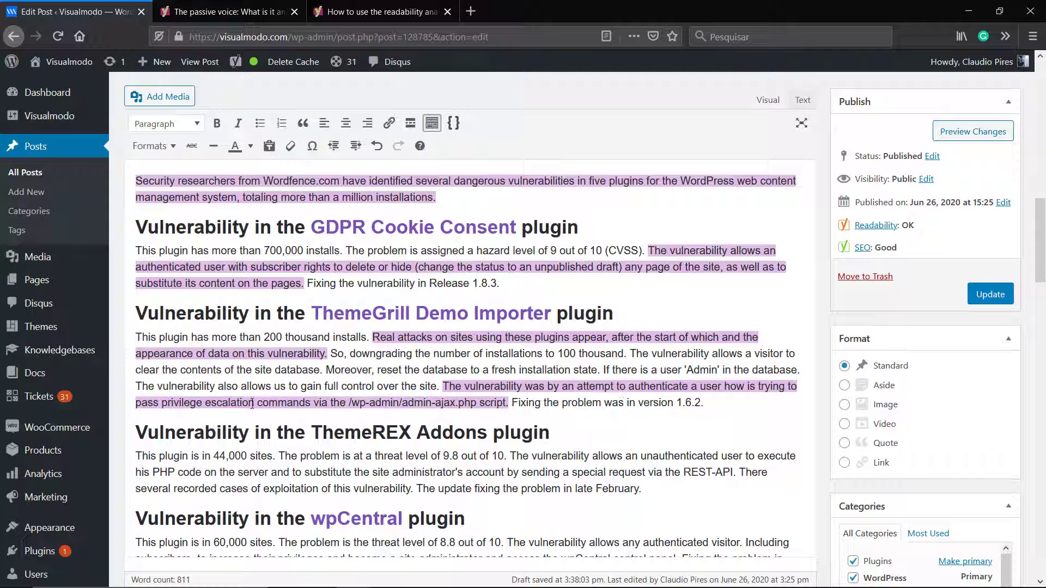
{"action": "left_click", "coordinate": [307, 402]}
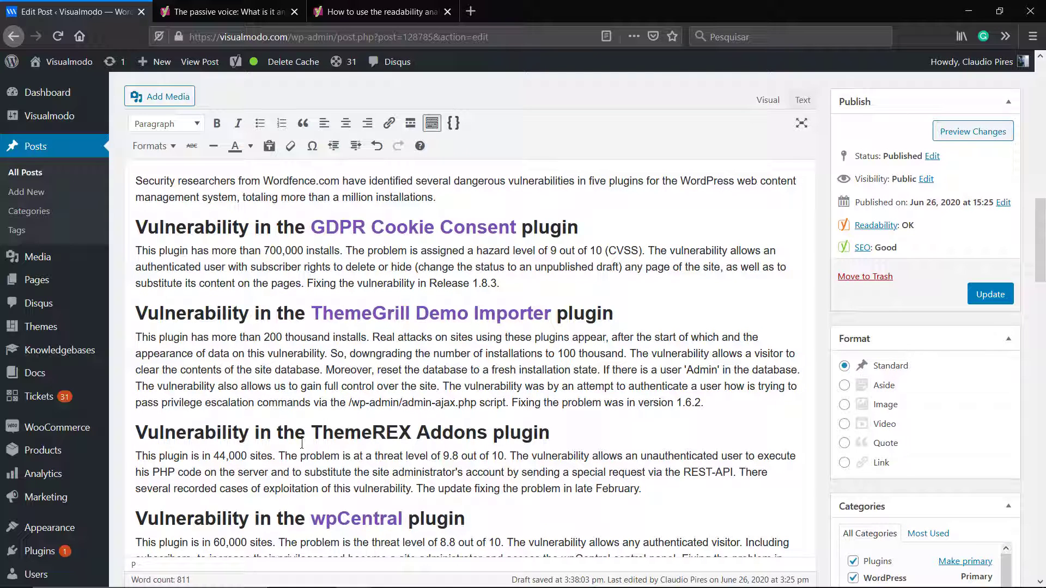
{"action": "type", "text": "."}
{"action": "key", "text": "Delete"}
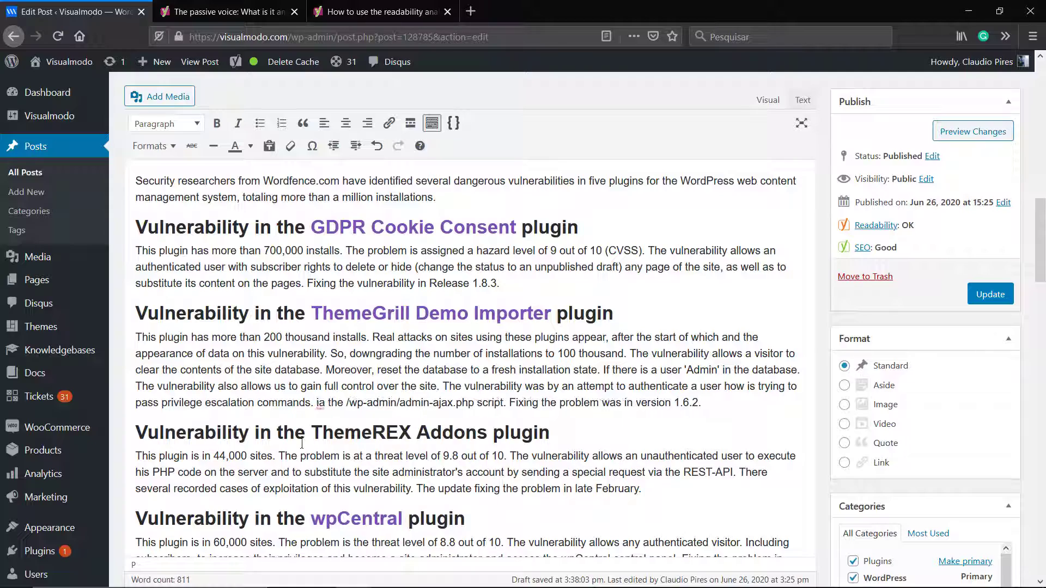
{"action": "type", "text": "V"}
- Recheck the long sentences and split the introduction's popularity sentence after "content management system", starting the new sentence with "That"
{"action": "scroll", "coordinate": [675, 349], "scroll_direction": "down", "scroll_amount": 10}
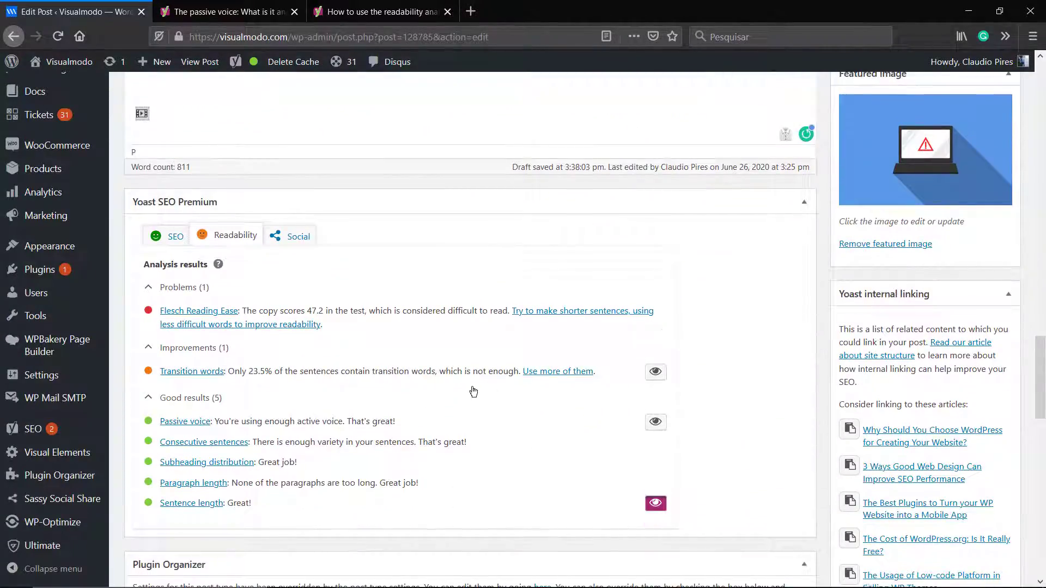
{"action": "scroll", "coordinate": [474, 390], "scroll_direction": "down", "scroll_amount": 1}
{"action": "left_click", "coordinate": [655, 444]}
{"action": "scroll", "coordinate": [465, 346], "scroll_direction": "up", "scroll_amount": 15}
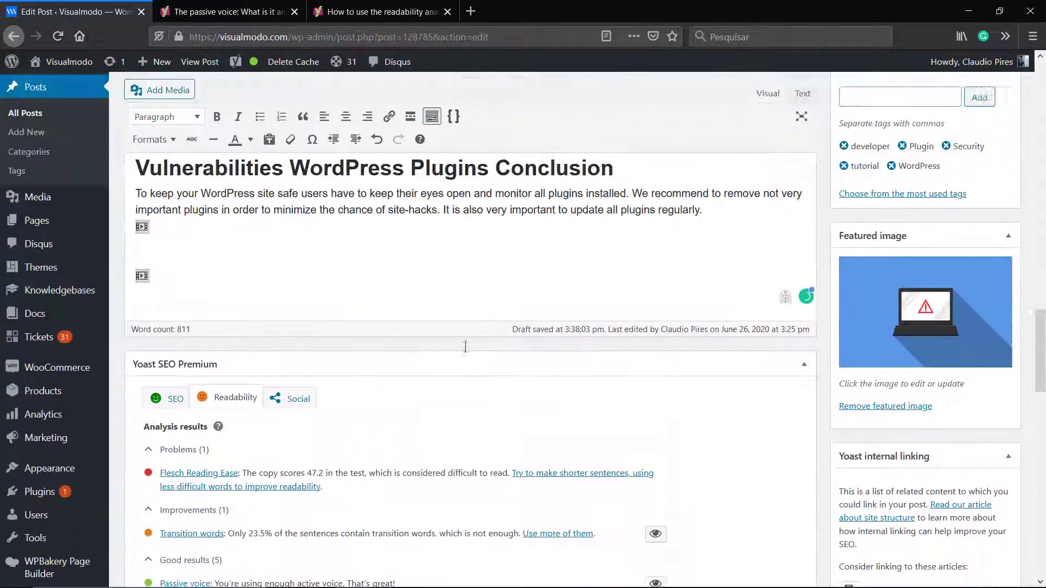
{"action": "scroll", "coordinate": [410, 351], "scroll_direction": "down", "scroll_amount": 1}
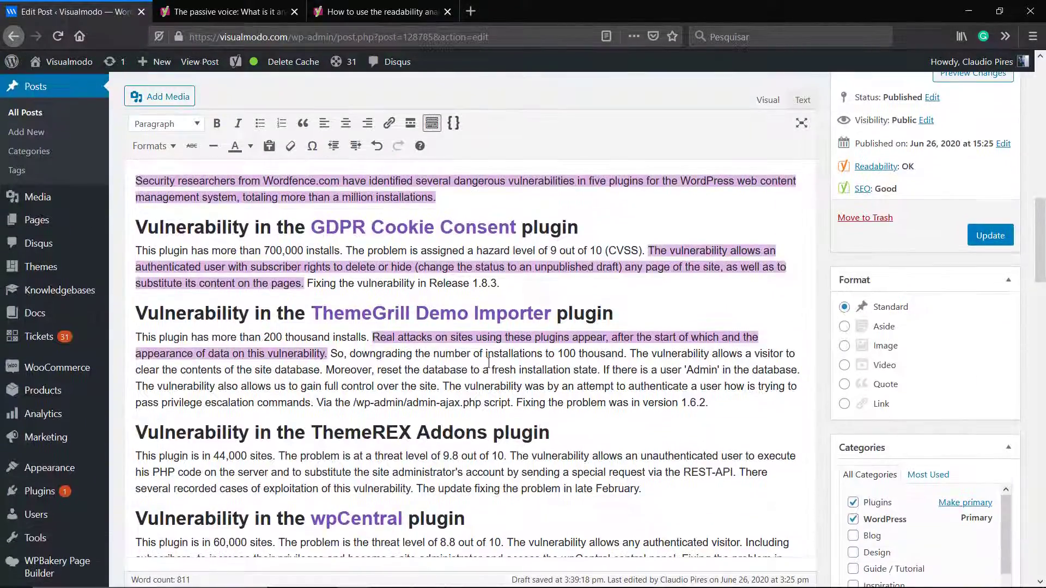
{"action": "scroll", "coordinate": [473, 375], "scroll_direction": "up", "scroll_amount": 5}
{"action": "scroll", "coordinate": [473, 374], "scroll_direction": "up", "scroll_amount": 7}
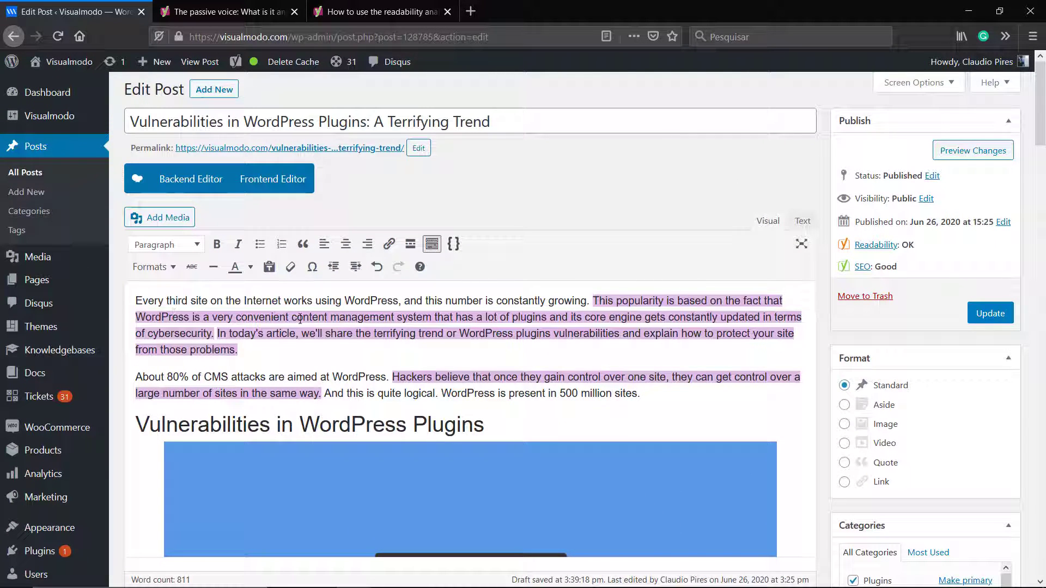
{"action": "left_click", "coordinate": [419, 321]}
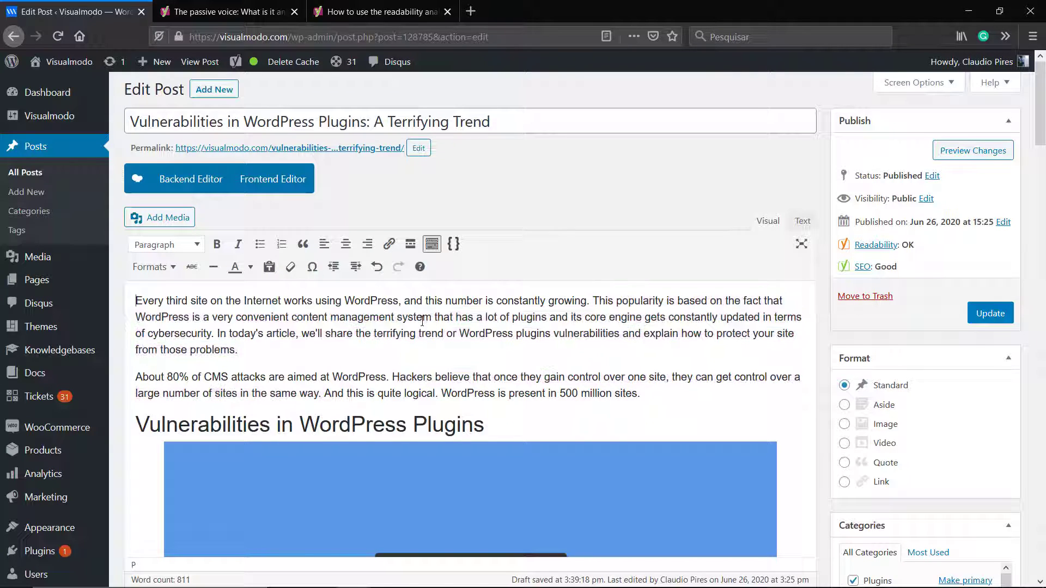
{"action": "type", "text": "."}
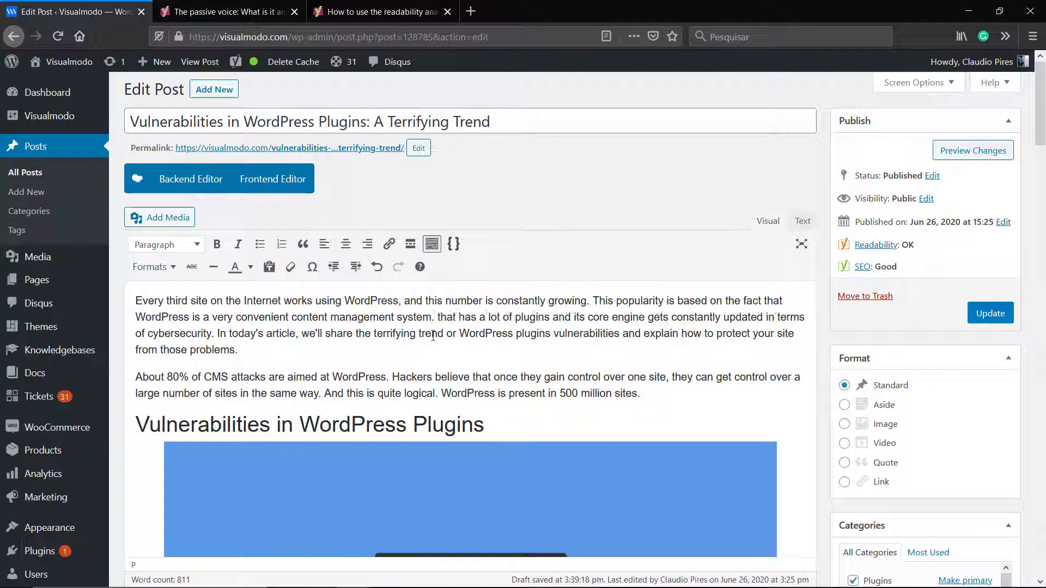
{"action": "key", "text": "Delete"}
{"action": "type", "text": "T"}
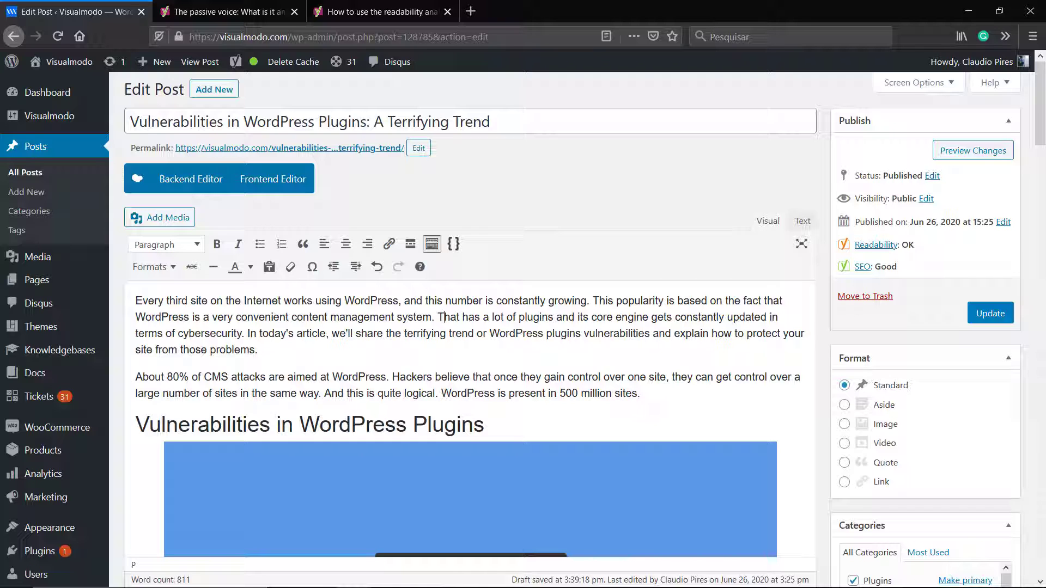
- Check the updated readability analysis and open the guide on using more transition words in a new tab
{"action": "scroll", "coordinate": [394, 361], "scroll_direction": "down", "scroll_amount": 15}
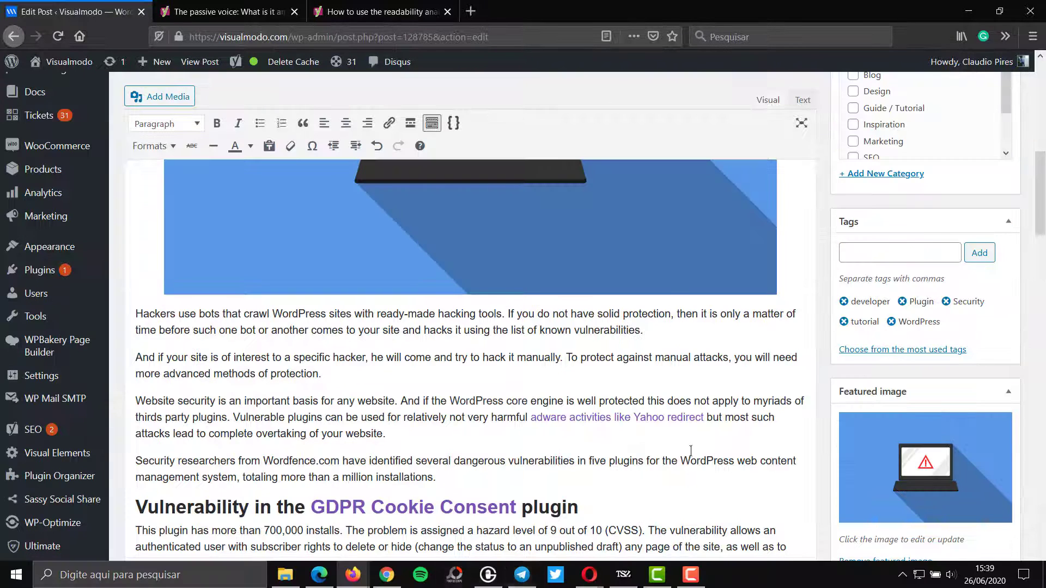
{"action": "scroll", "coordinate": [394, 360], "scroll_direction": "down", "scroll_amount": 12}
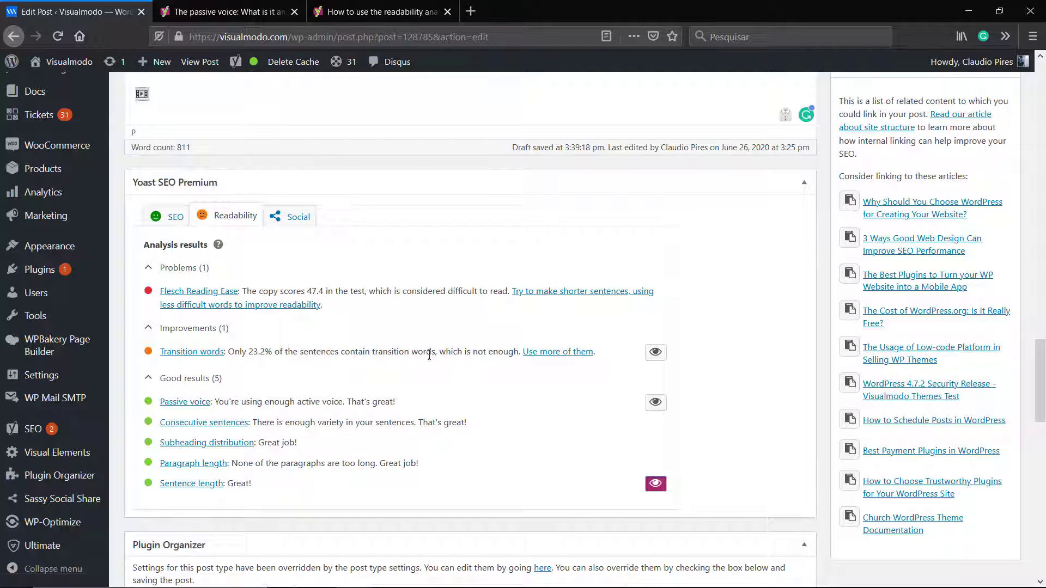
{"action": "right_click", "coordinate": [540, 359]}
{"action": "right_click", "coordinate": [541, 353]}
{"action": "left_click", "coordinate": [550, 360]}
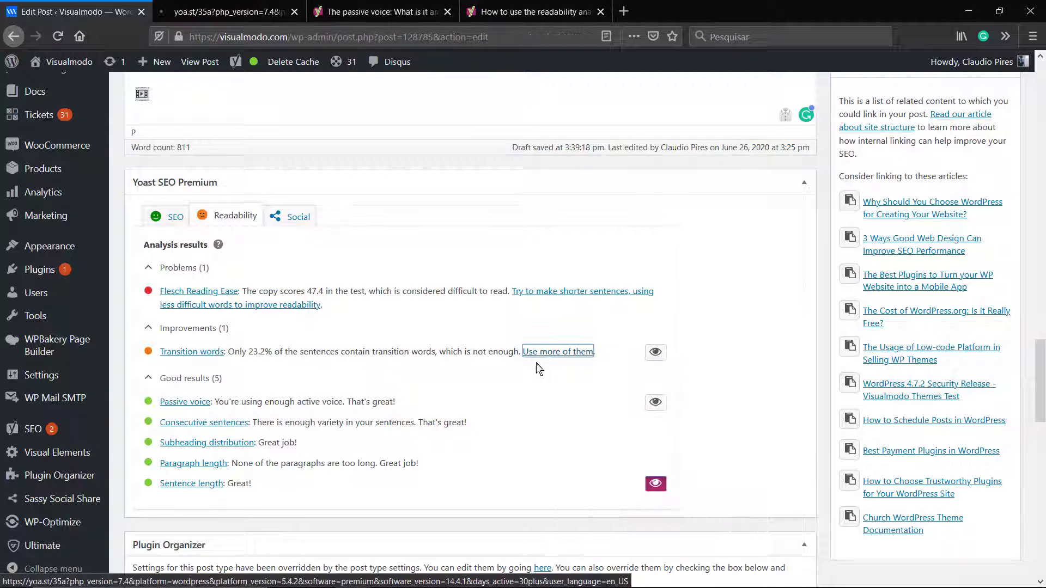
{"action": "left_click", "coordinate": [221, 13]}
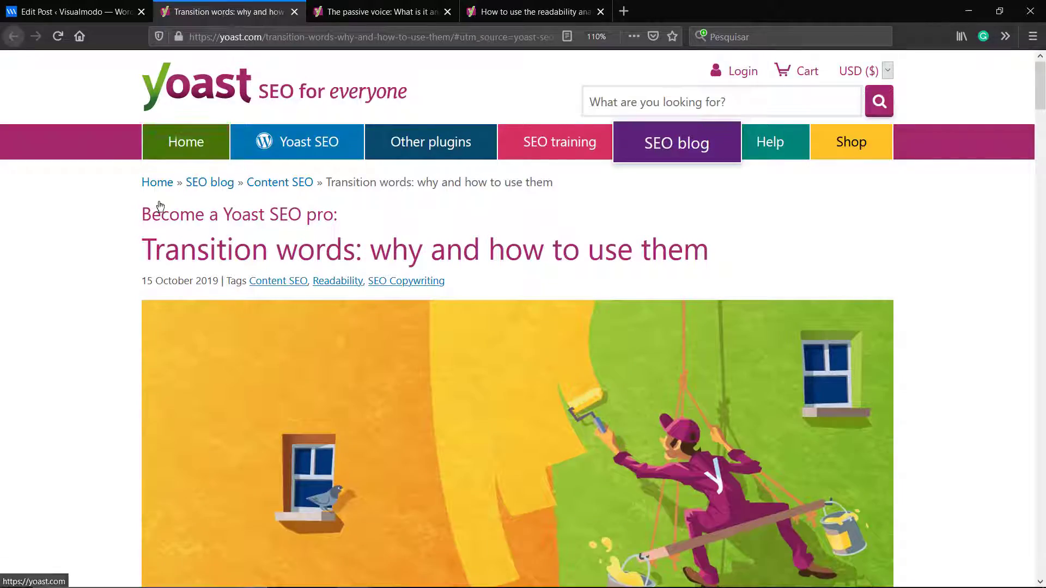
- Read through the transition words article, examining the table of transition types with example words and sentences
{"action": "scroll", "coordinate": [156, 202], "scroll_direction": "down", "scroll_amount": 3}
{"action": "scroll", "coordinate": [156, 202], "scroll_direction": "down", "scroll_amount": 15}
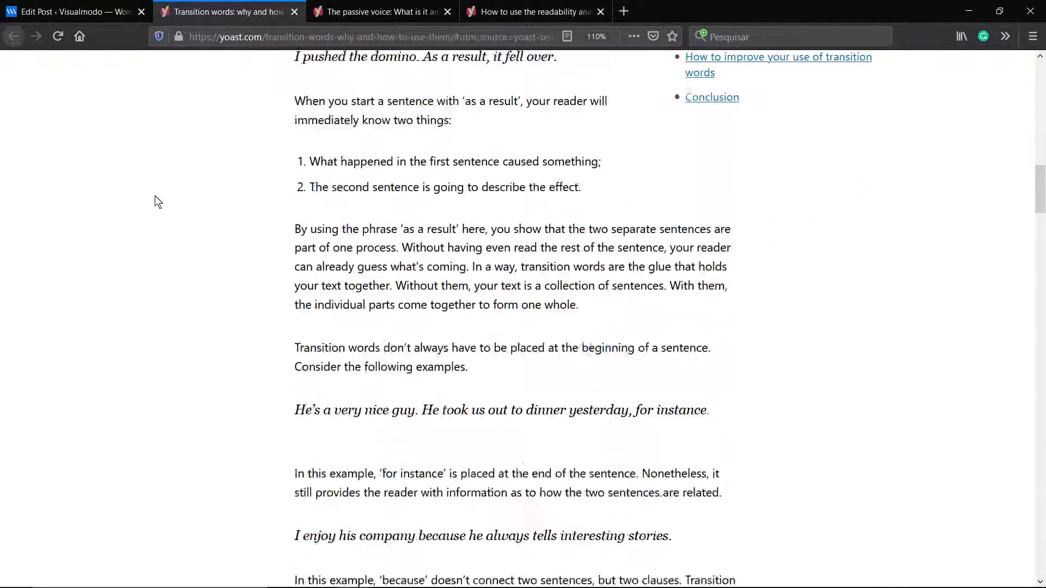
{"action": "scroll", "coordinate": [157, 202], "scroll_direction": "down", "scroll_amount": 15}
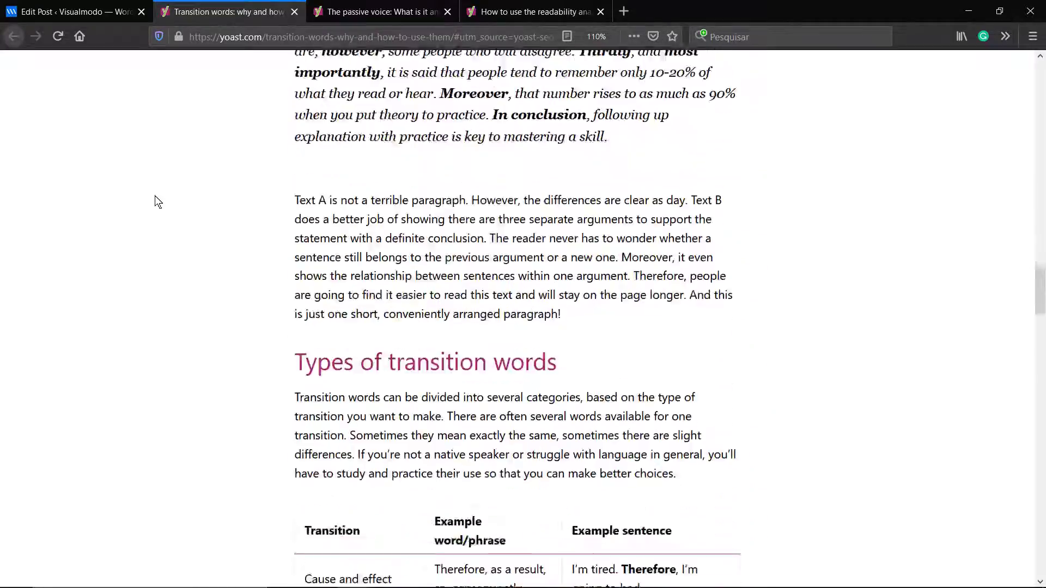
{"action": "scroll", "coordinate": [158, 202], "scroll_direction": "down", "scroll_amount": 5}
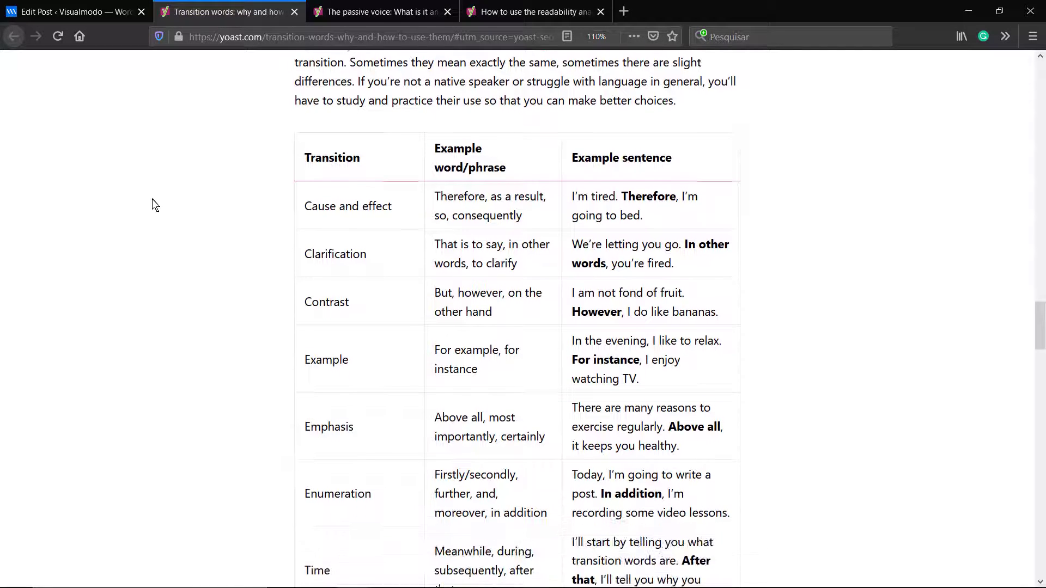
{"action": "scroll", "coordinate": [156, 207], "scroll_direction": "down", "scroll_amount": 4}
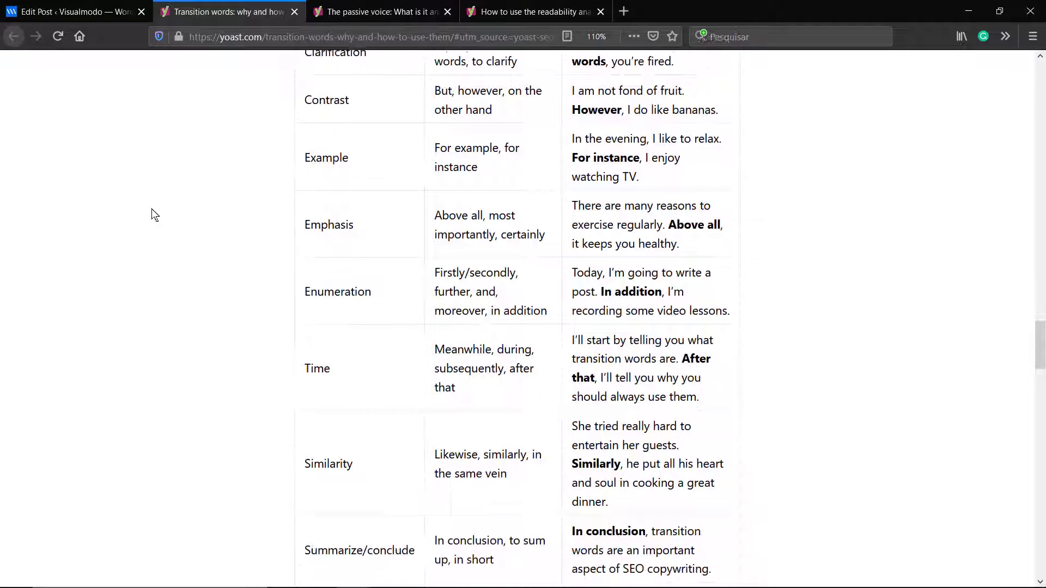
{"action": "scroll", "coordinate": [155, 214], "scroll_direction": "down", "scroll_amount": 3}
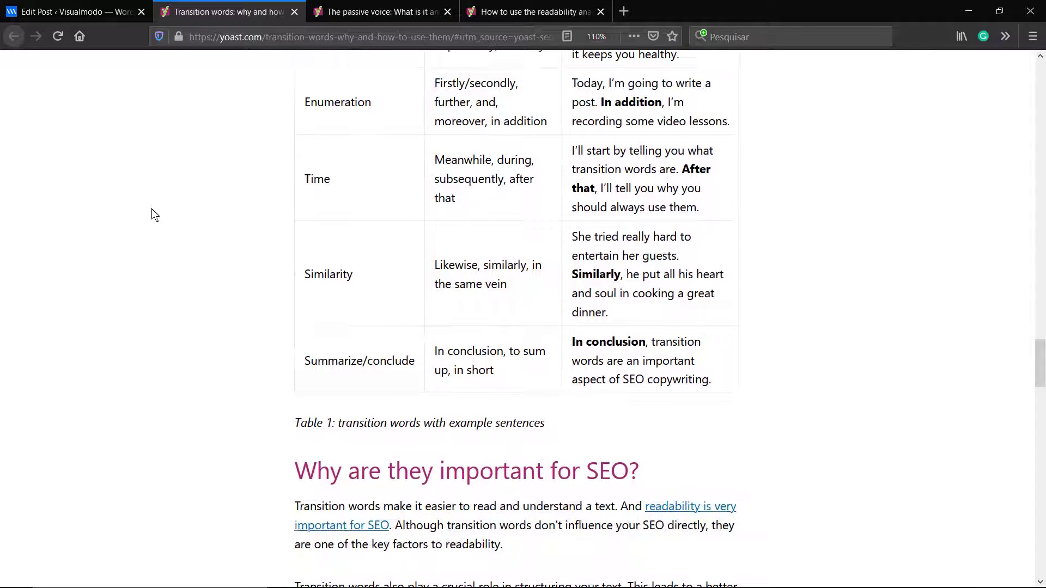
{"action": "scroll", "coordinate": [218, 213], "scroll_direction": "down", "scroll_amount": 1}
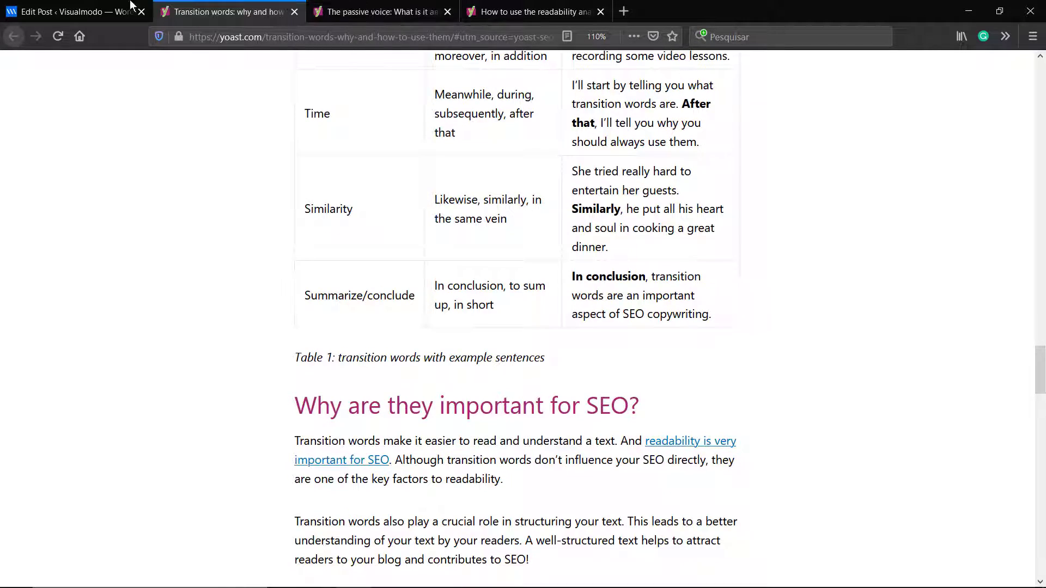
- Return to the post editor, turn off the sentence length highlighting and update the post
{"action": "left_click", "coordinate": [76, 12]}
{"action": "scroll", "coordinate": [256, 186], "scroll_direction": "down", "scroll_amount": 2}
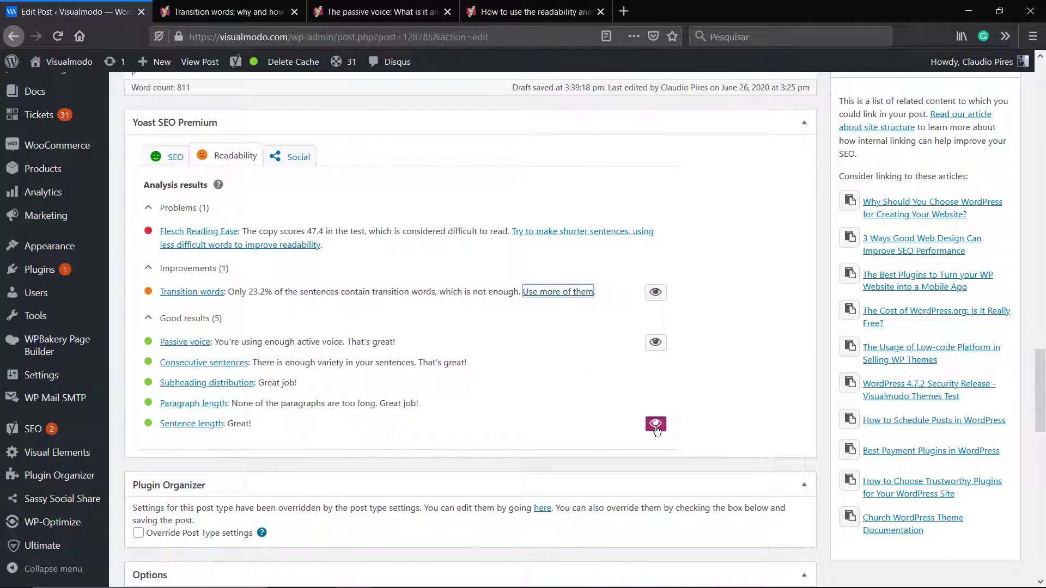
{"action": "left_click", "coordinate": [655, 423]}
{"action": "scroll", "coordinate": [731, 320], "scroll_direction": "up", "scroll_amount": 2}
{"action": "scroll", "coordinate": [910, 210], "scroll_direction": "up", "scroll_amount": 15}
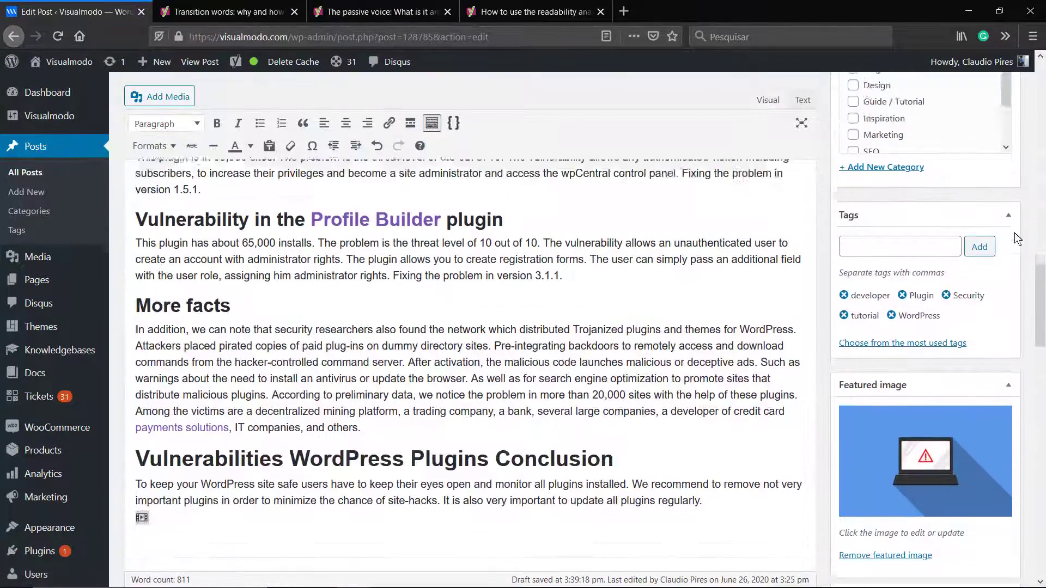
{"action": "left_click", "coordinate": [989, 192]}
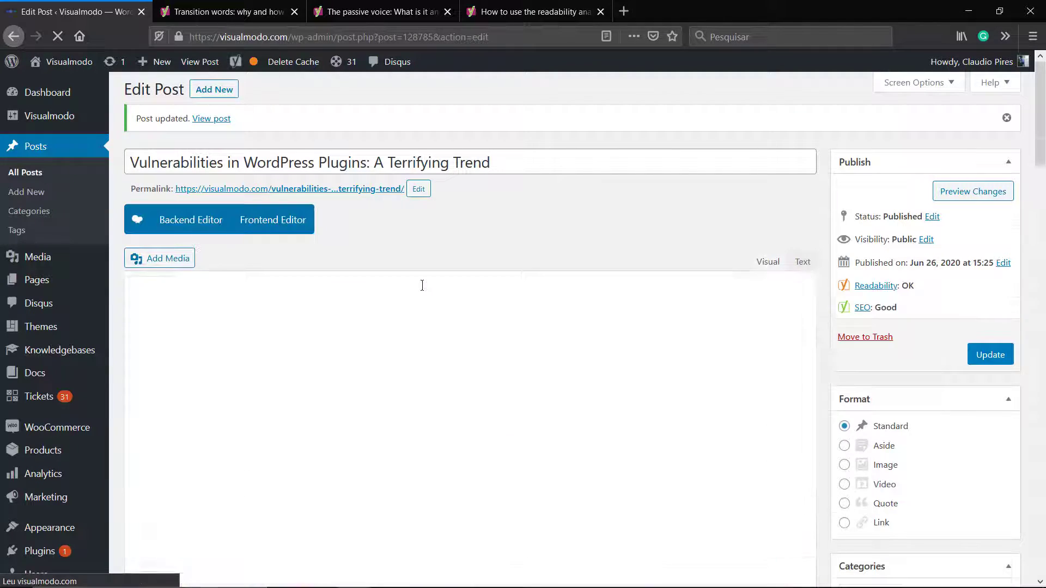
- Remove the bold formatting from the "Vulnerability in the GDPR Cookie Consent plugin" heading
{"action": "scroll", "coordinate": [263, 299], "scroll_direction": "down", "scroll_amount": 10}
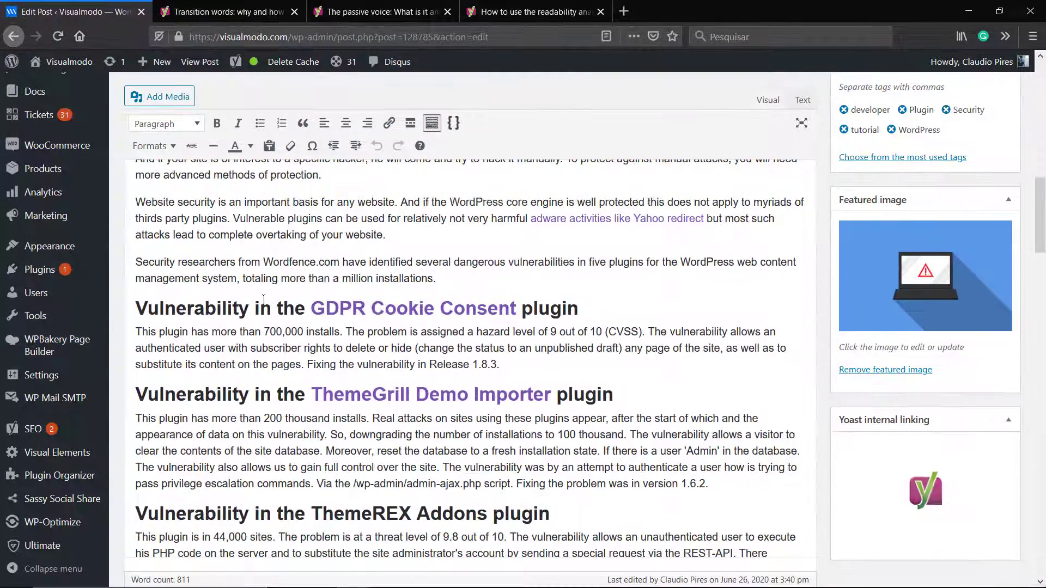
{"action": "triple_click", "coordinate": [264, 299]}
{"action": "left_click", "coordinate": [217, 124]}
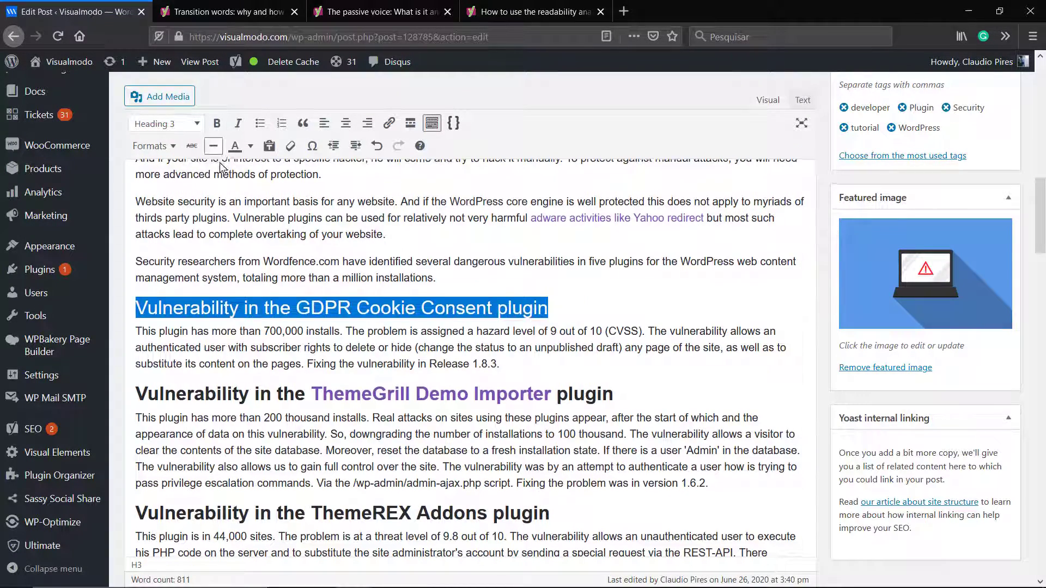
- Remove the bold formatting from the ThemeGrill Demo Importer and ThemeREX Addons vulnerability headings
{"action": "scroll", "coordinate": [221, 167], "scroll_direction": "down", "scroll_amount": 3}
{"action": "triple_click", "coordinate": [220, 214]}
{"action": "left_click", "coordinate": [217, 123]}
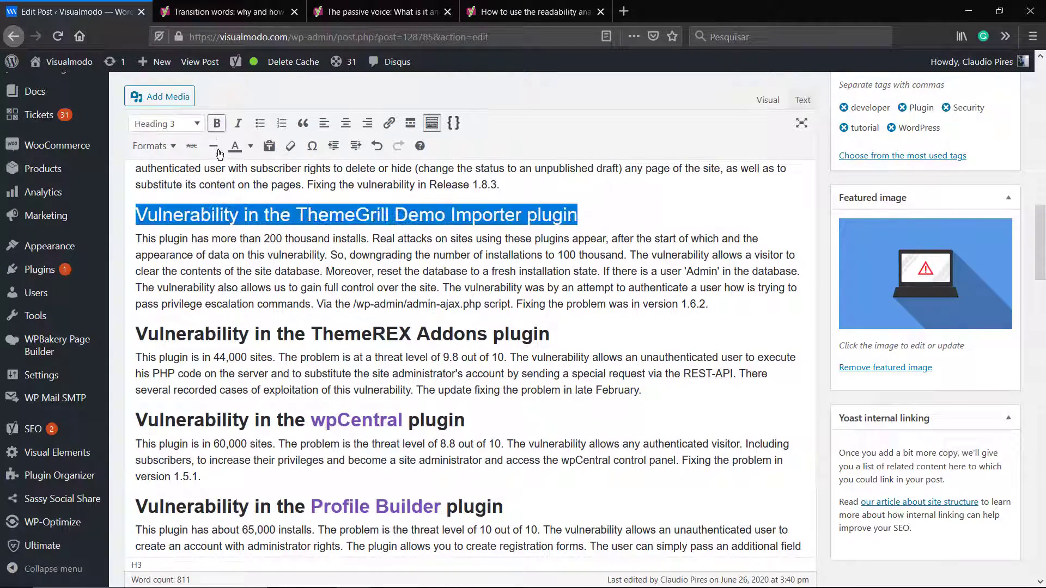
{"action": "scroll", "coordinate": [219, 155], "scroll_direction": "down", "scroll_amount": 3}
{"action": "triple_click", "coordinate": [221, 214]}
{"action": "left_click", "coordinate": [217, 123]}
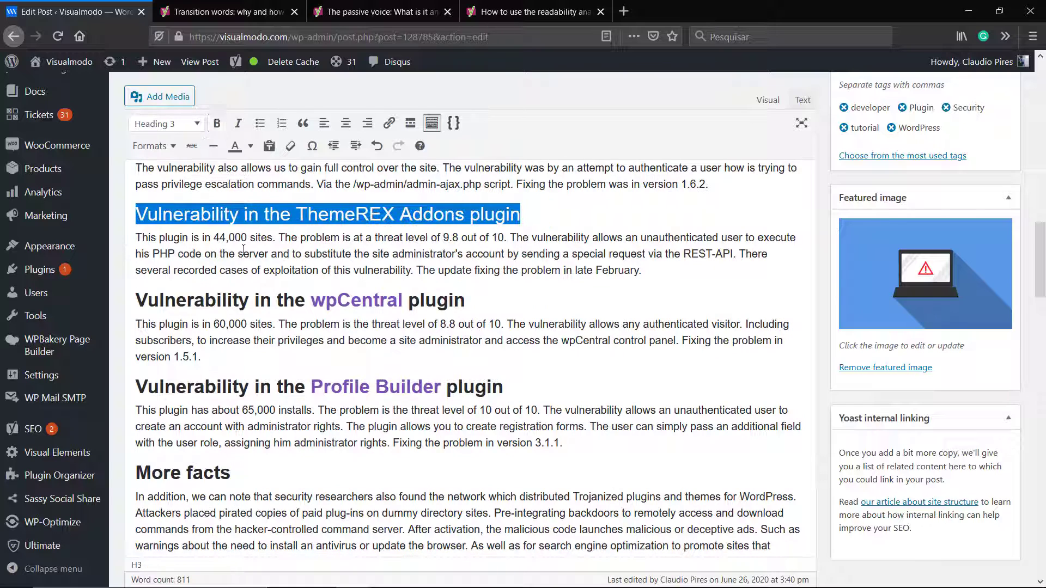
- Remove the bold formatting from the wpCentral and Profile Builder vulnerability headings
{"action": "triple_click", "coordinate": [233, 305]}
{"action": "left_click", "coordinate": [216, 123]}
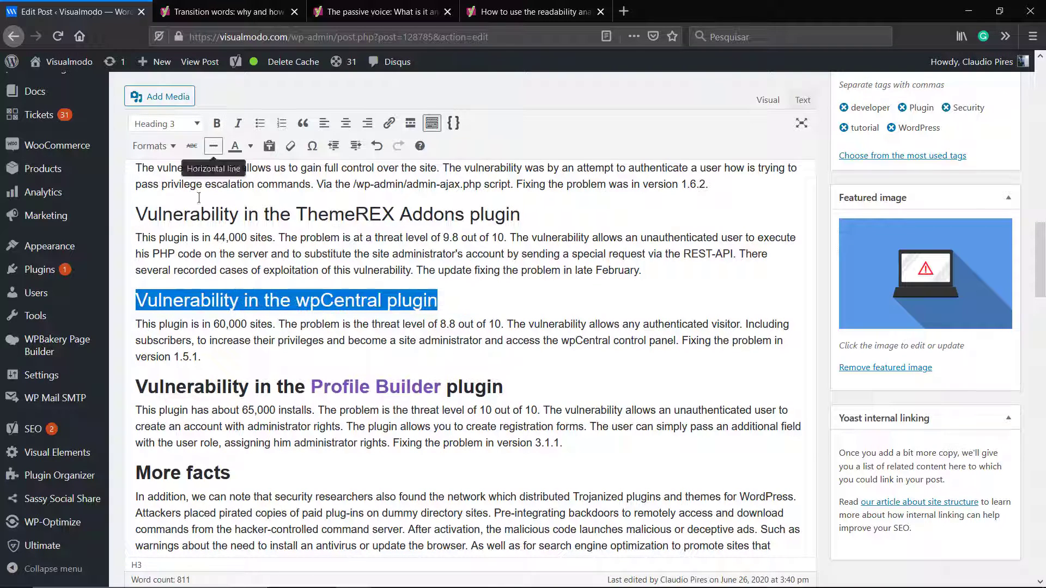
{"action": "triple_click", "coordinate": [212, 386]}
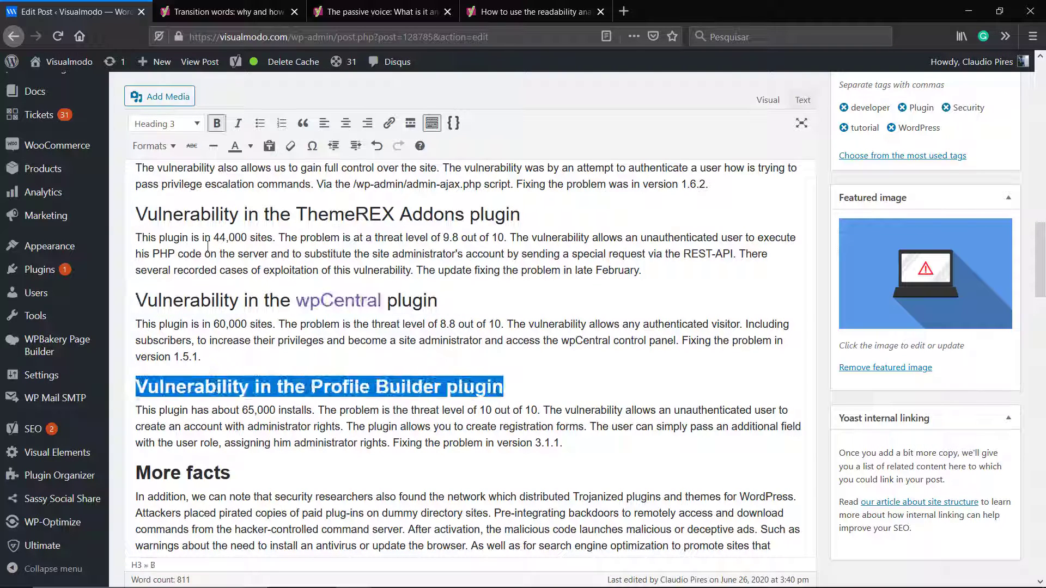
{"action": "left_click", "coordinate": [217, 123]}
- Remove the bold formatting from the "More facts" and "Vulnerabilities WordPress Plugins Conclusion" headings
{"action": "scroll", "coordinate": [185, 359], "scroll_direction": "down", "scroll_amount": 2}
{"action": "triple_click", "coordinate": [183, 353]}
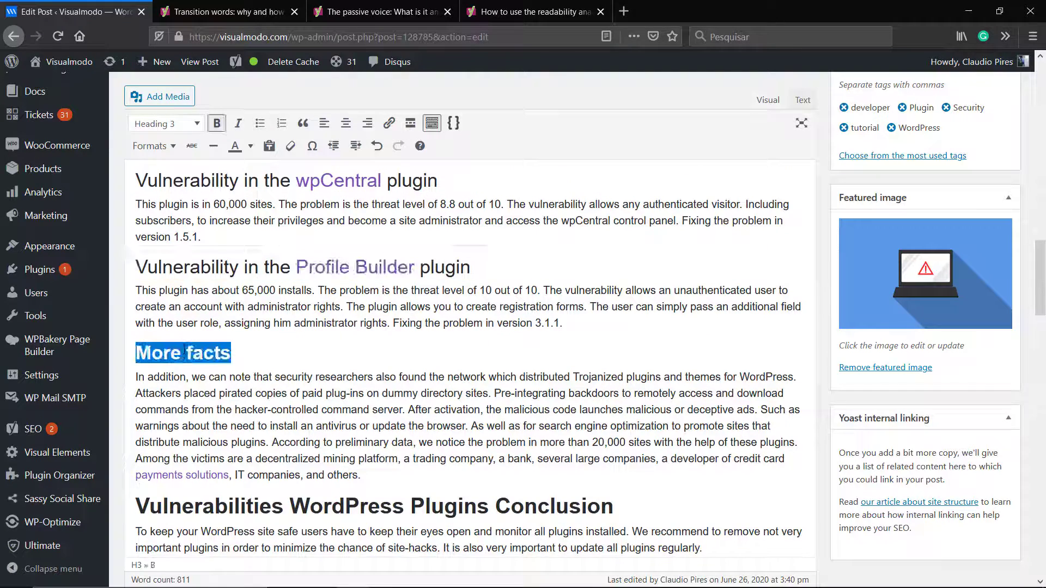
{"action": "left_click", "coordinate": [217, 123]}
{"action": "scroll", "coordinate": [268, 398], "scroll_direction": "down", "scroll_amount": 2}
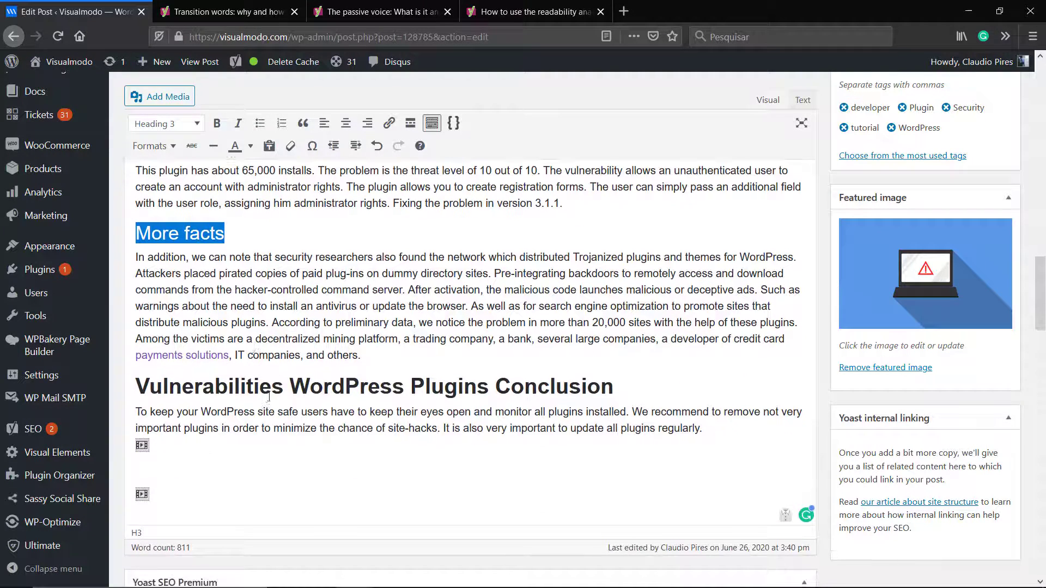
{"action": "triple_click", "coordinate": [268, 394]}
{"action": "left_click", "coordinate": [217, 123]}
{"action": "left_click", "coordinate": [254, 257]}
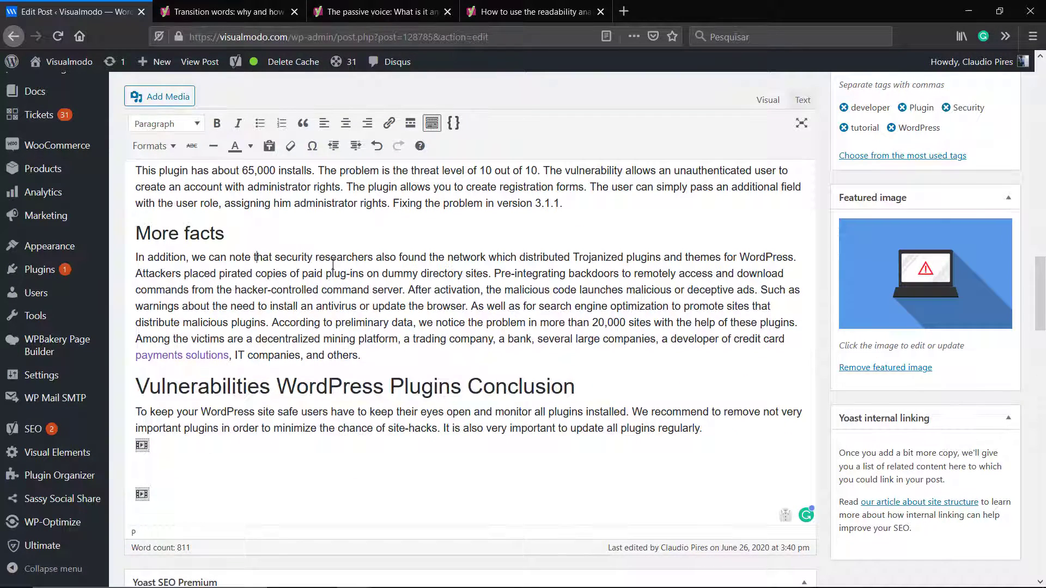
- Open the readability analysis and highlight the sentences containing transition words in the post
{"action": "scroll", "coordinate": [333, 265], "scroll_direction": "down", "scroll_amount": 8}
{"action": "left_click", "coordinate": [250, 206]}
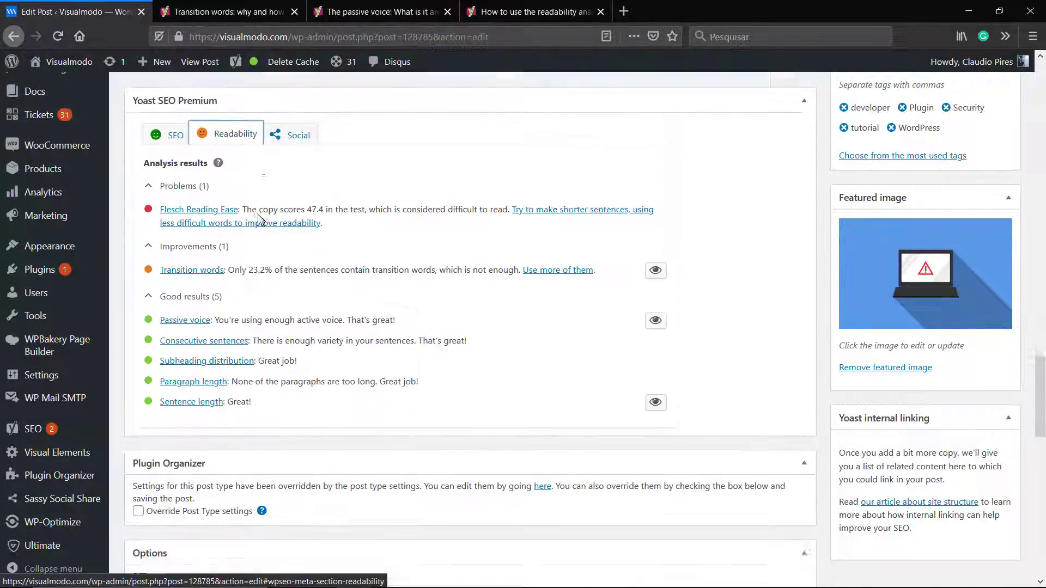
{"action": "scroll", "coordinate": [259, 219], "scroll_direction": "up", "scroll_amount": 2}
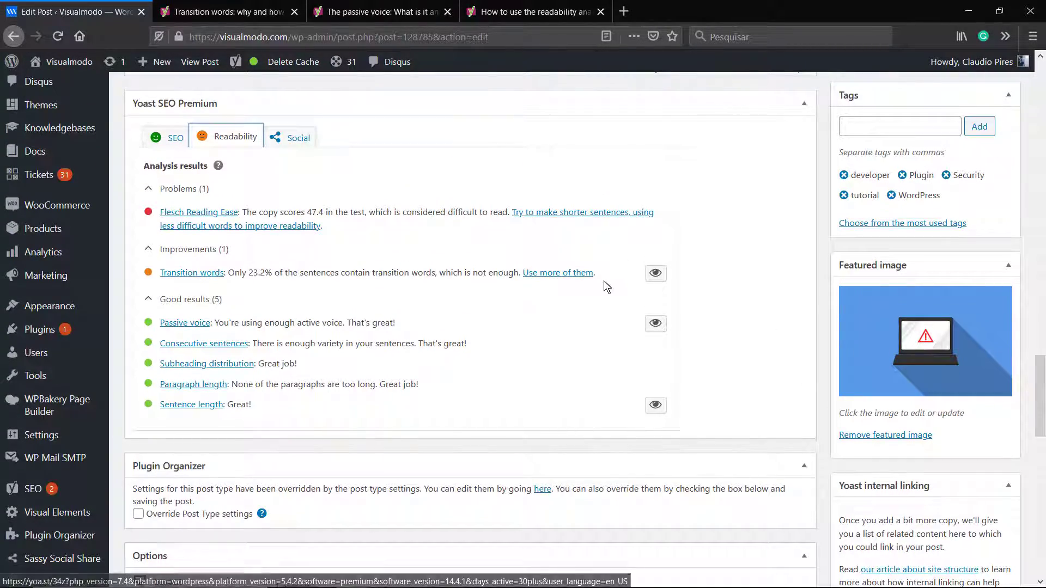
{"action": "left_click", "coordinate": [655, 273]}
{"action": "scroll", "coordinate": [655, 273], "scroll_direction": "up", "scroll_amount": 8}
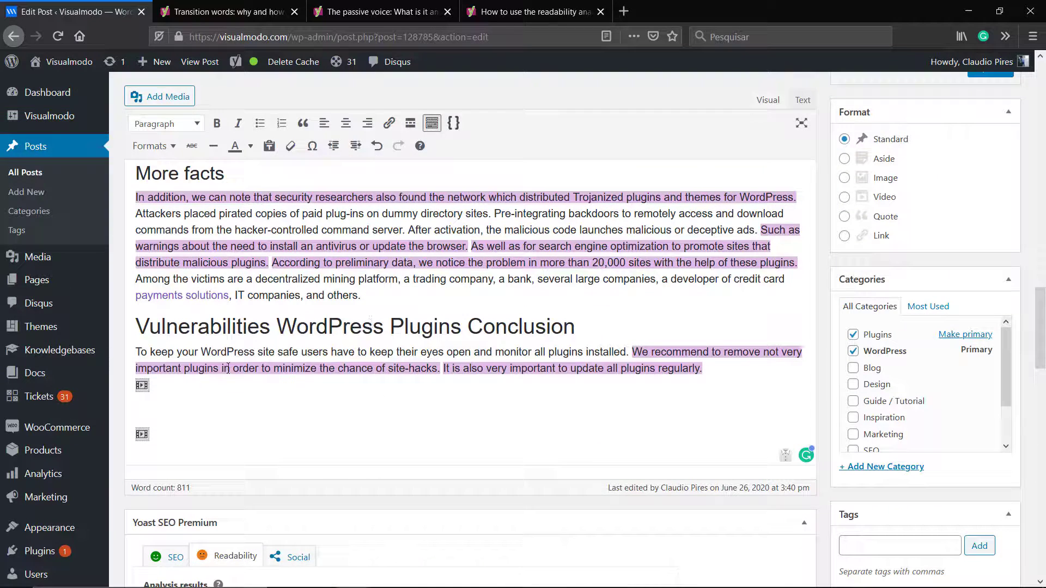
- Begin the conclusion paragraph with "In conclusion, to keep your WordPress site safe" and check the transition words result
{"action": "left_click", "coordinate": [141, 349]}
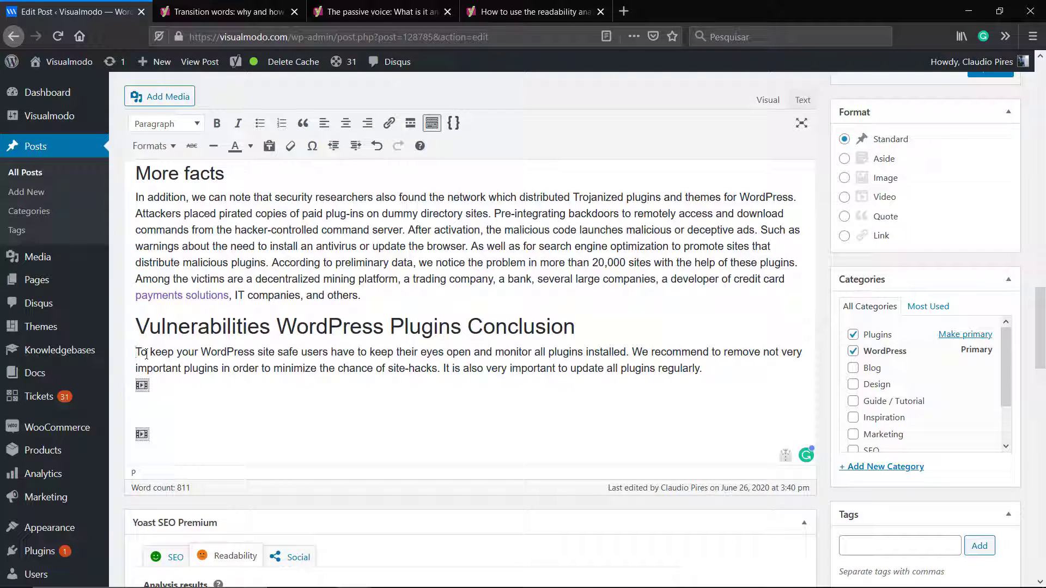
{"action": "type", "text": "In conclu"}
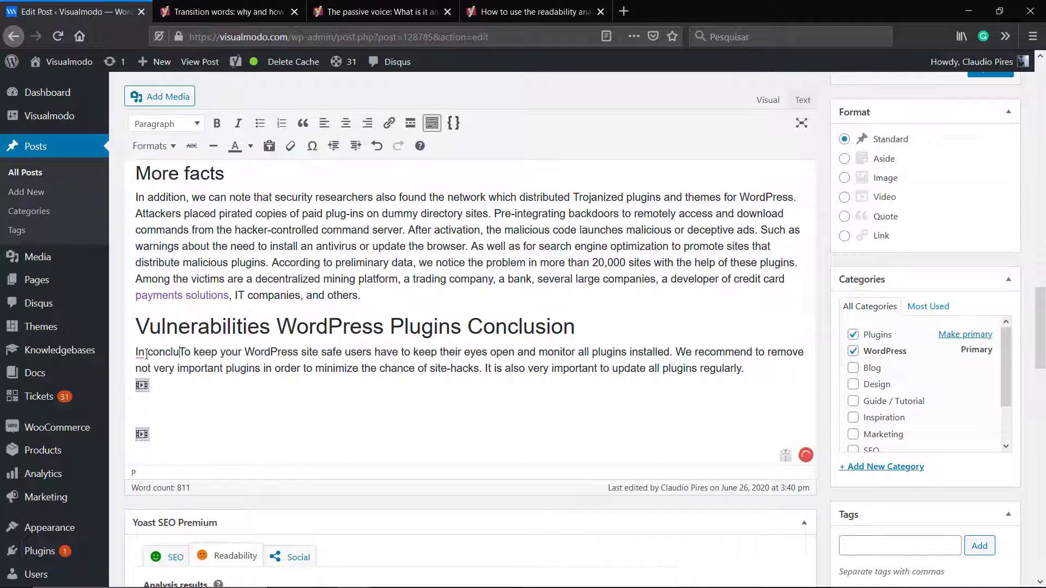
{"action": "type", "text": "sion,"}
{"action": "key", "text": "Delete"}
{"action": "type", "text": "t"}
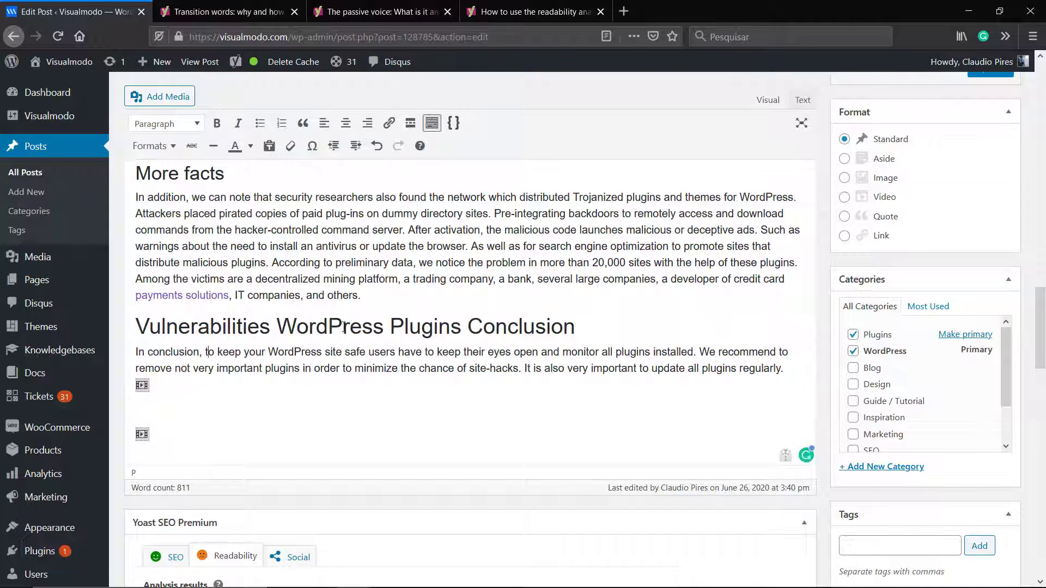
{"action": "scroll", "coordinate": [588, 363], "scroll_direction": "down", "scroll_amount": 8}
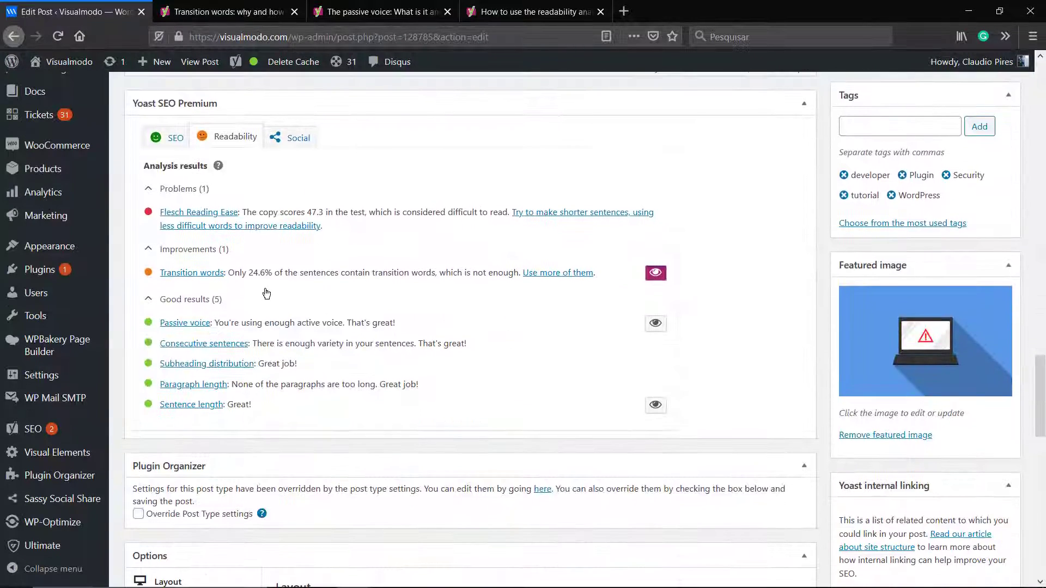
- Reword the wpCentral paragraph's last sentence to "The plugin devs finally fix the problem in version 1.5.1." and recheck the readability analysis
{"action": "scroll", "coordinate": [402, 311], "scroll_direction": "up", "scroll_amount": 9}
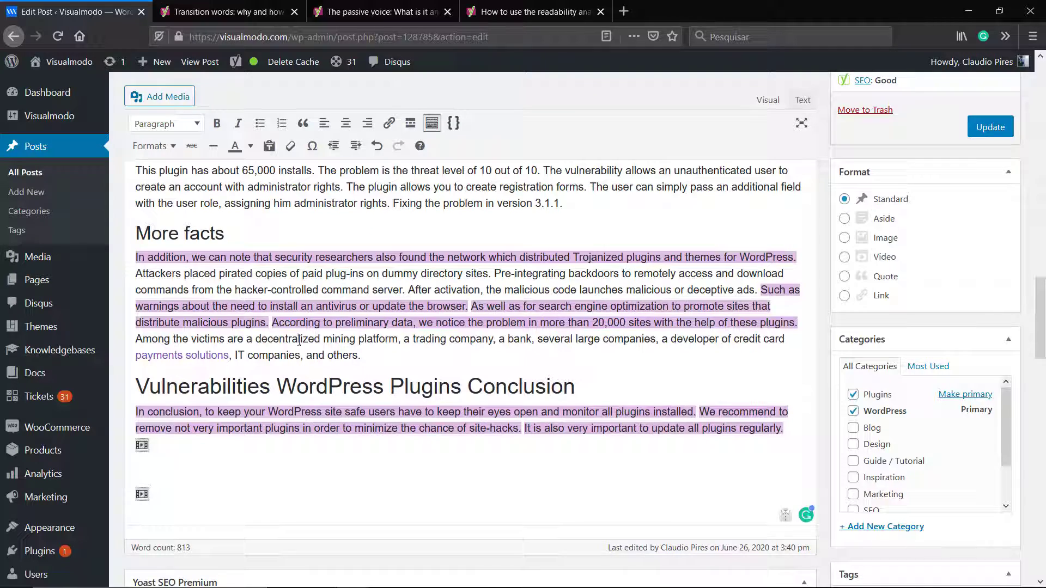
{"action": "scroll", "coordinate": [612, 350], "scroll_direction": "up", "scroll_amount": 5}
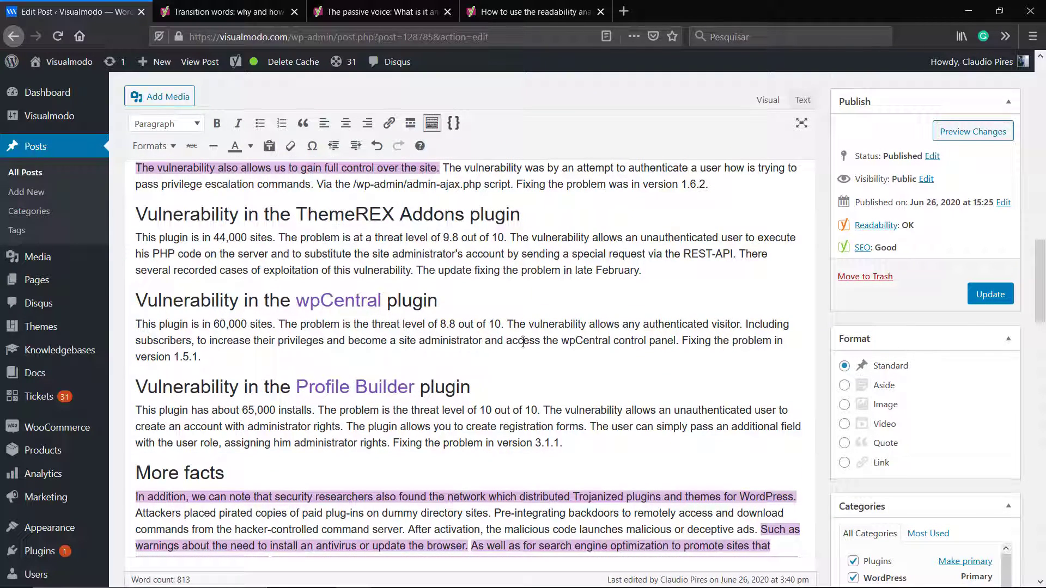
{"action": "left_click", "coordinate": [684, 339]}
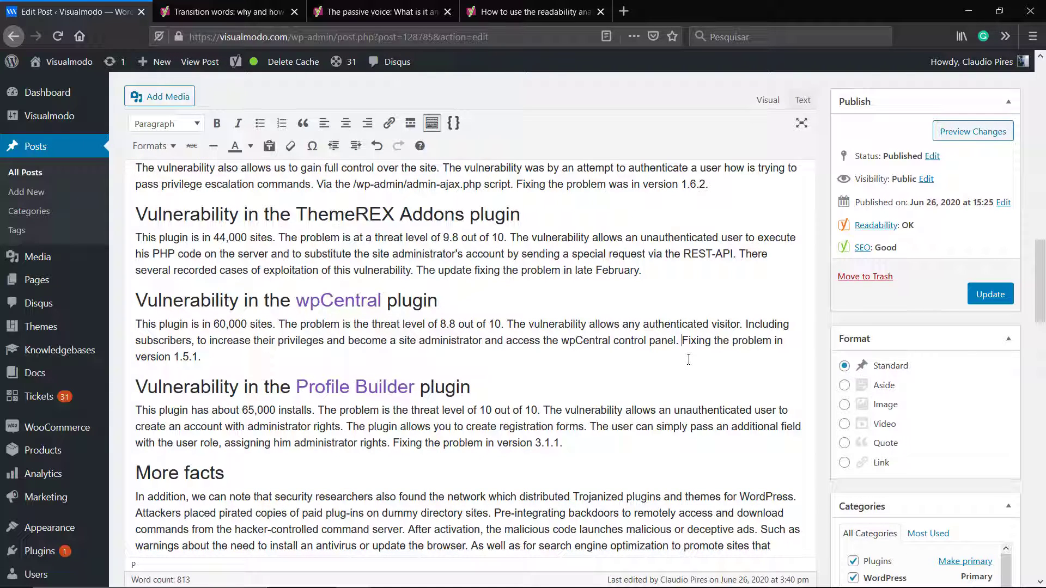
{"action": "type", "text": "The plugin "}
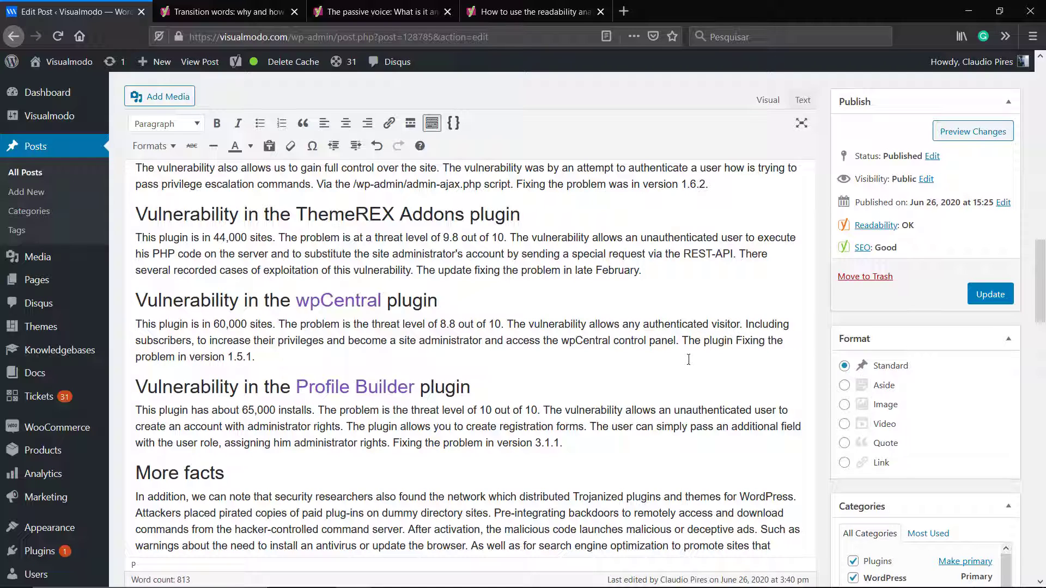
{"action": "type", "text": "devs fin"}
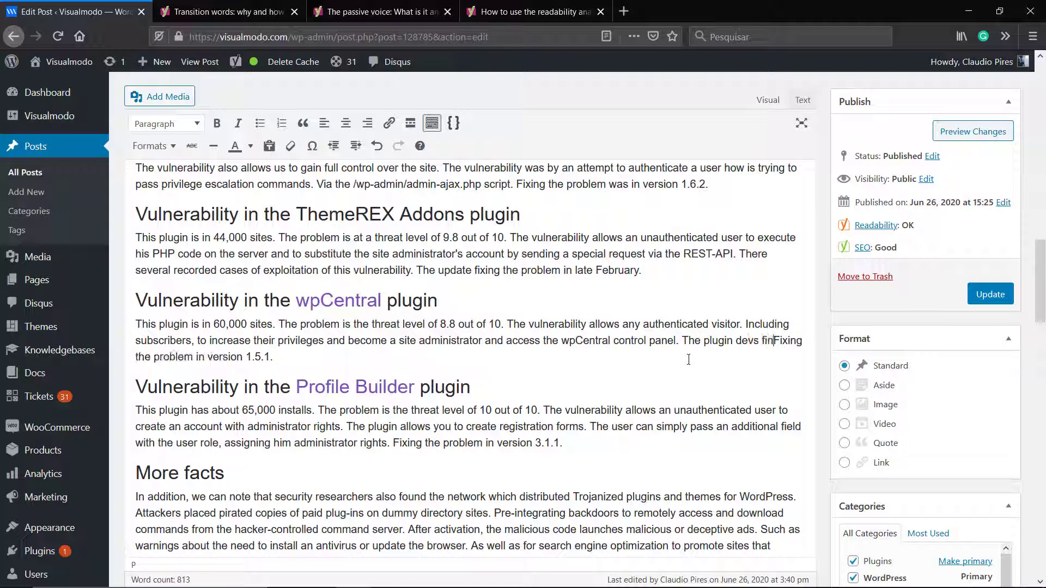
{"action": "type", "text": "i"}
{"action": "key", "text": "BackSpace"}
{"action": "type", "text": "ally"}
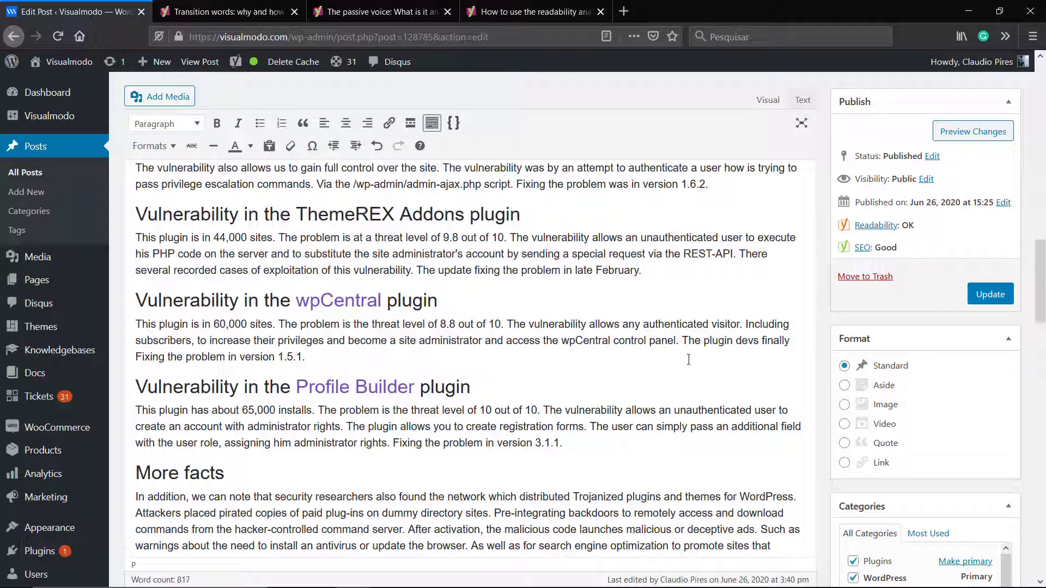
{"action": "double_click", "coordinate": [146, 360]}
{"action": "type", "text": "fix"}
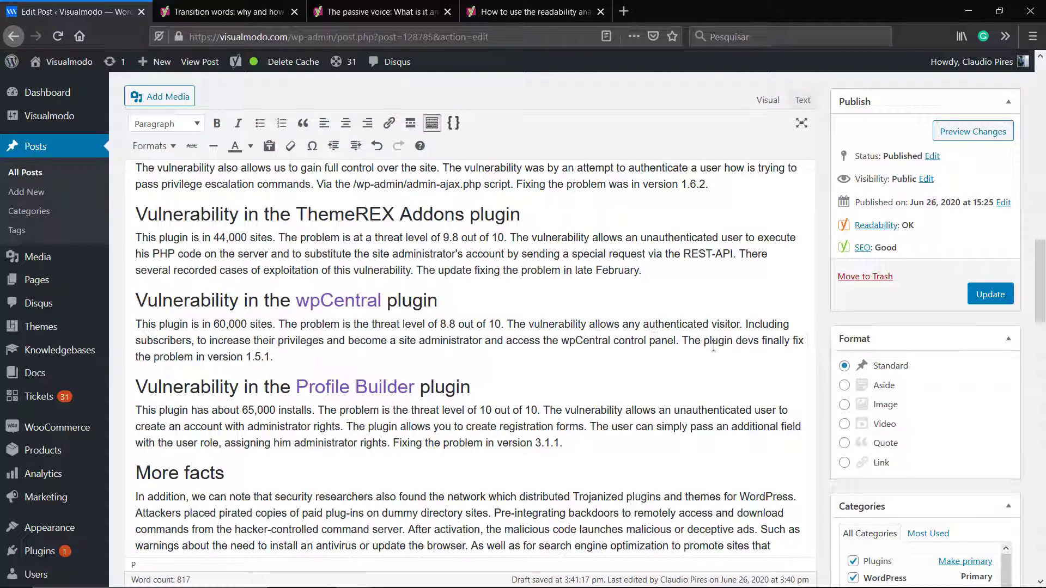
{"action": "scroll", "coordinate": [406, 305], "scroll_direction": "down", "scroll_amount": 15}
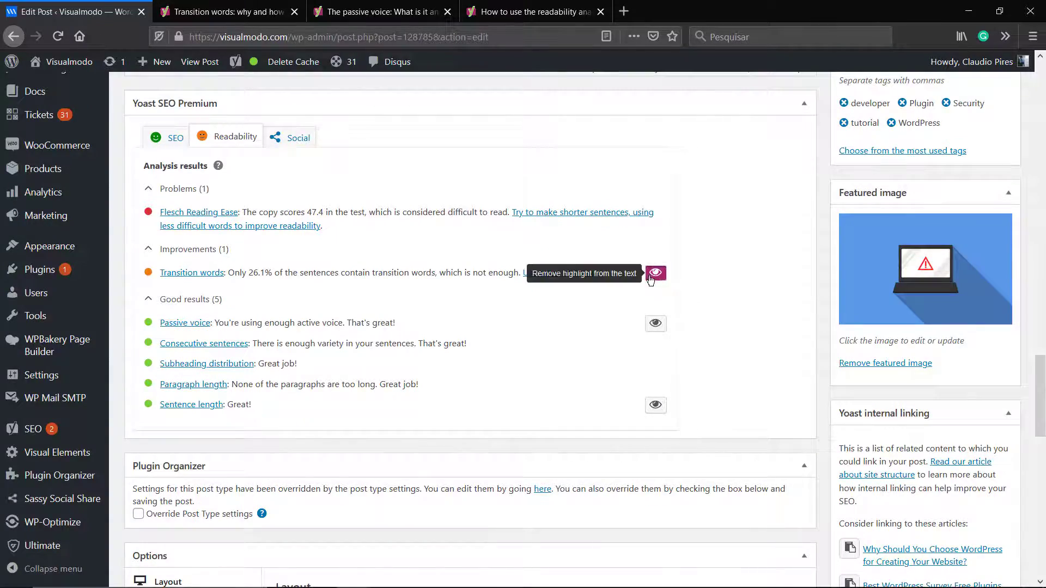
- In the ThemeREX Addons paragraph, delete "recorded", begin that sentence with "So, there" and recheck the transition words result
{"action": "scroll", "coordinate": [430, 305], "scroll_direction": "up", "scroll_amount": 10}
{"action": "scroll", "coordinate": [395, 320], "scroll_direction": "up", "scroll_amount": 5}
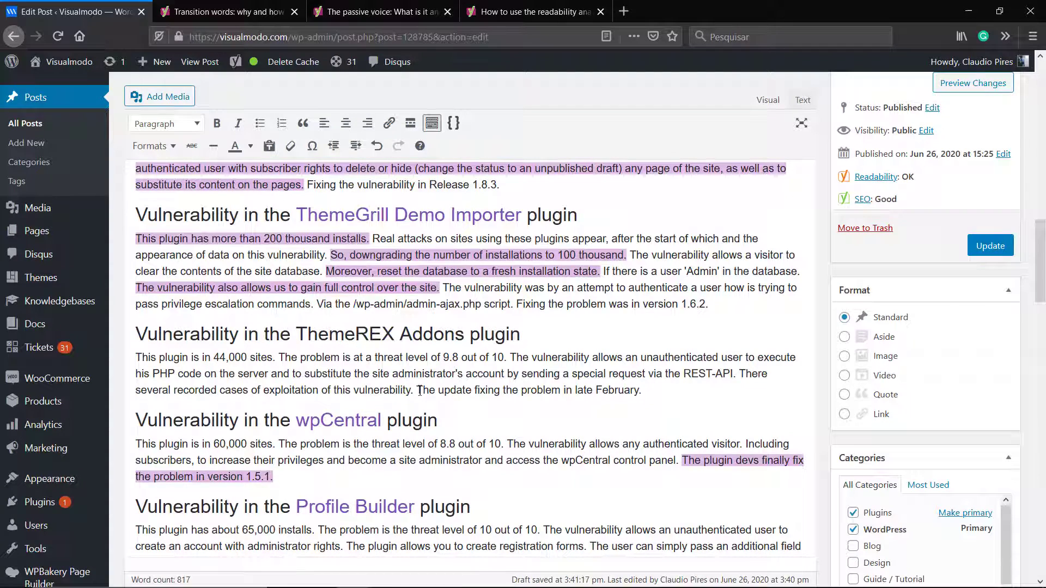
{"action": "left_click", "coordinate": [420, 390]}
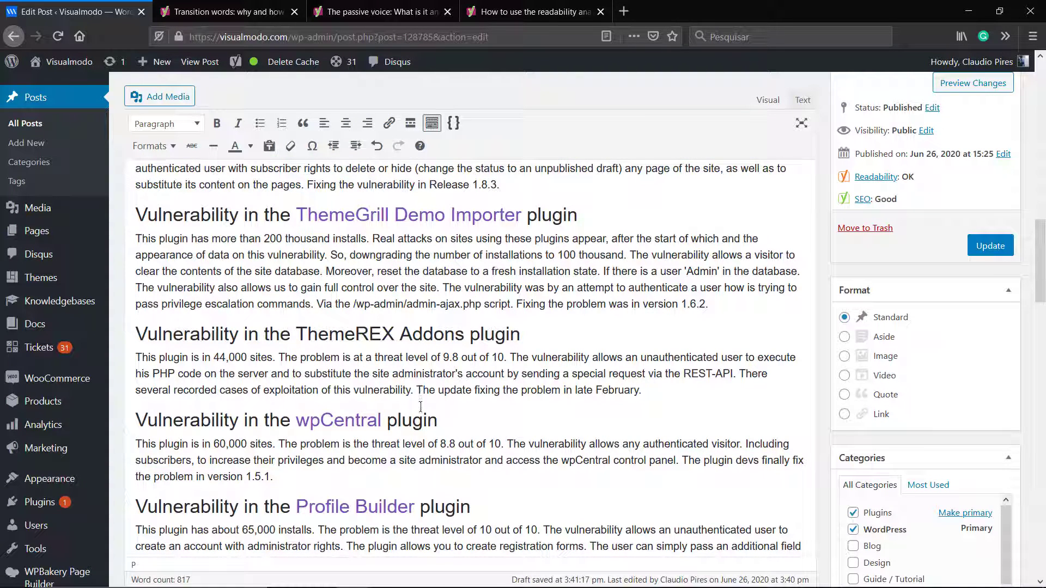
{"action": "left_click_drag", "start_coordinate": [417, 389], "coordinate": [423, 387]}
{"action": "double_click", "coordinate": [182, 391]}
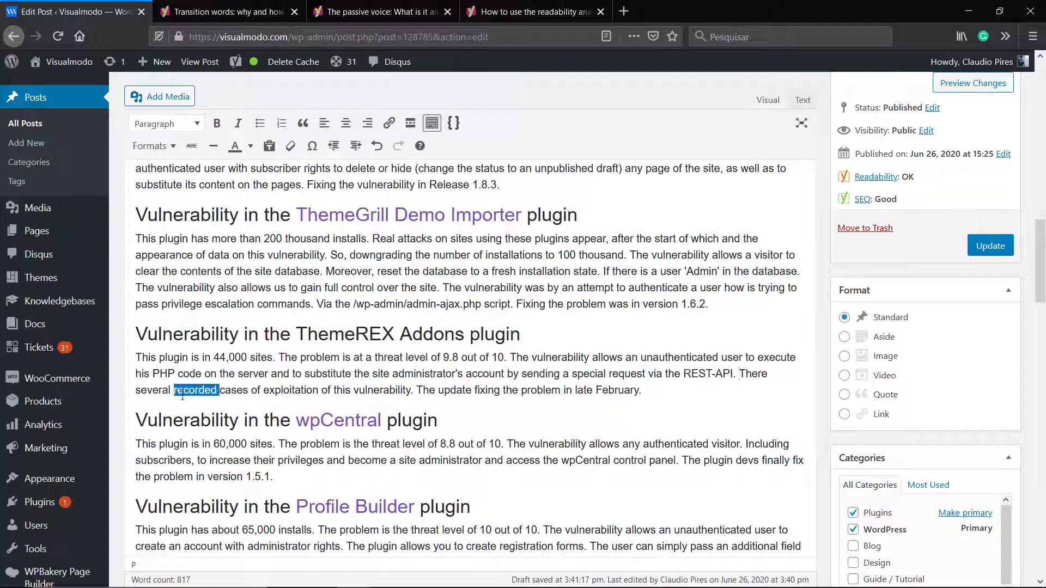
{"action": "key", "text": "BackSpace"}
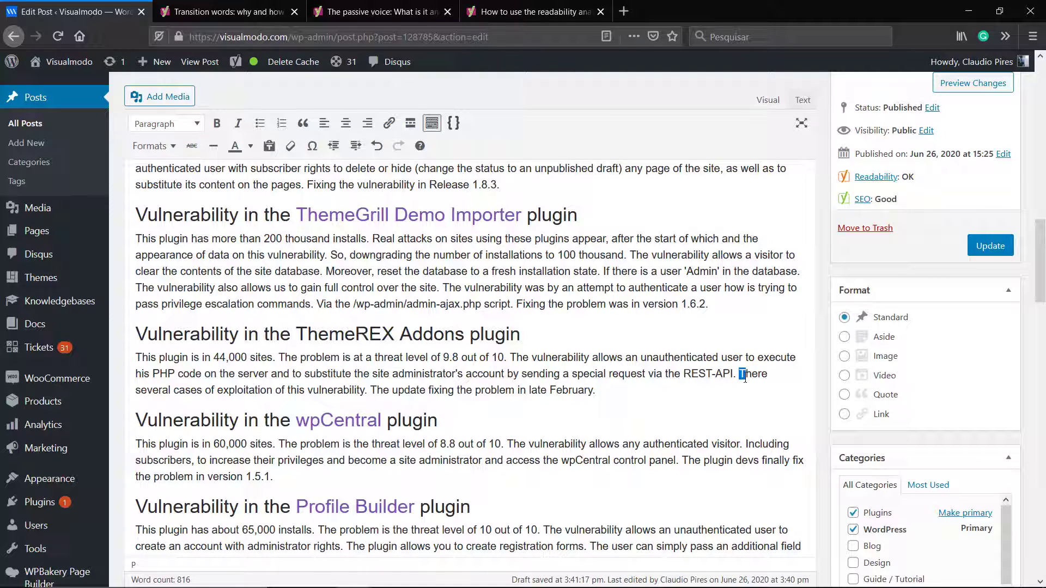
{"action": "type", "text": "So, t"}
{"action": "scroll", "coordinate": [457, 348], "scroll_direction": "down", "scroll_amount": 5}
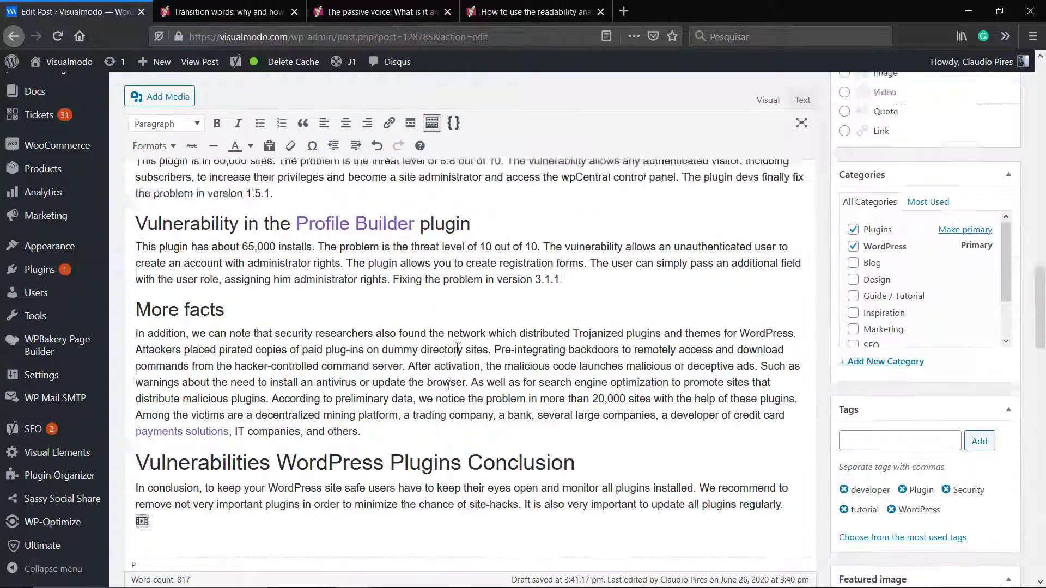
{"action": "scroll", "coordinate": [458, 349], "scroll_direction": "down", "scroll_amount": 8}
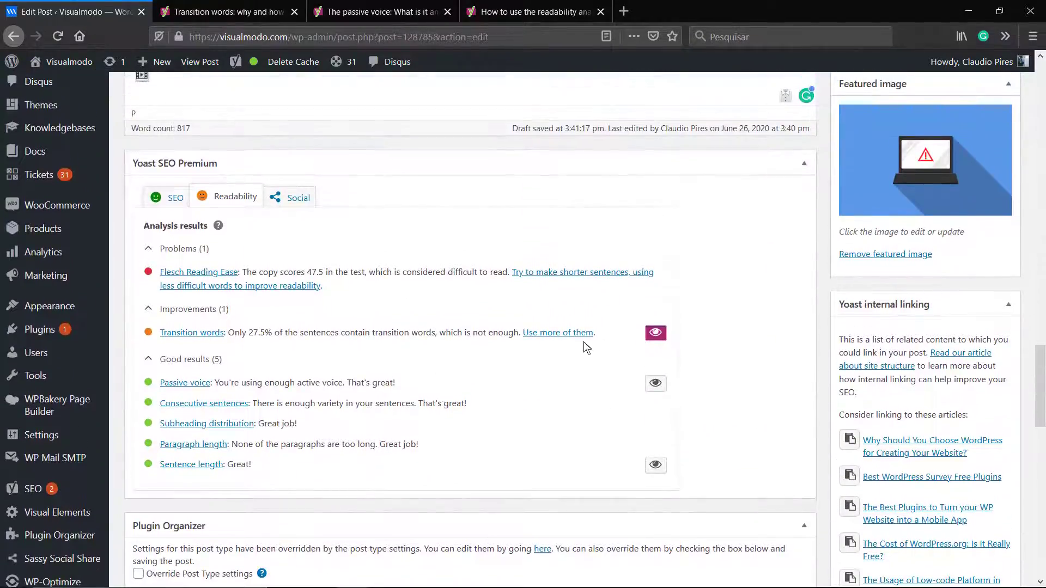
- Join the "And if your site is of interest" paragraph to the previous one, replace "And" with "In addition," and recheck the analysis
{"action": "scroll", "coordinate": [498, 321], "scroll_direction": "up", "scroll_amount": 8}
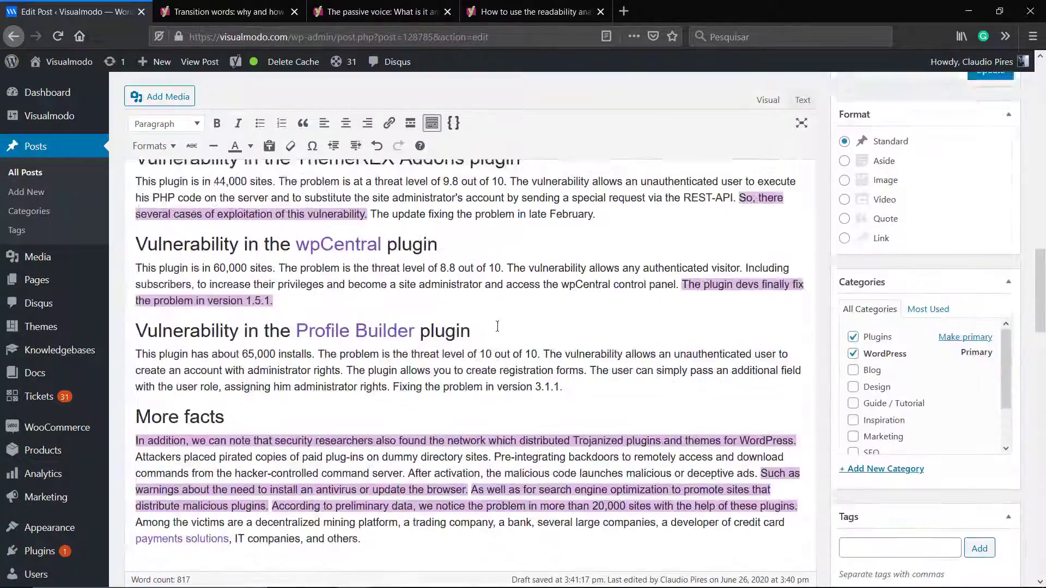
{"action": "scroll", "coordinate": [497, 326], "scroll_direction": "up", "scroll_amount": 10}
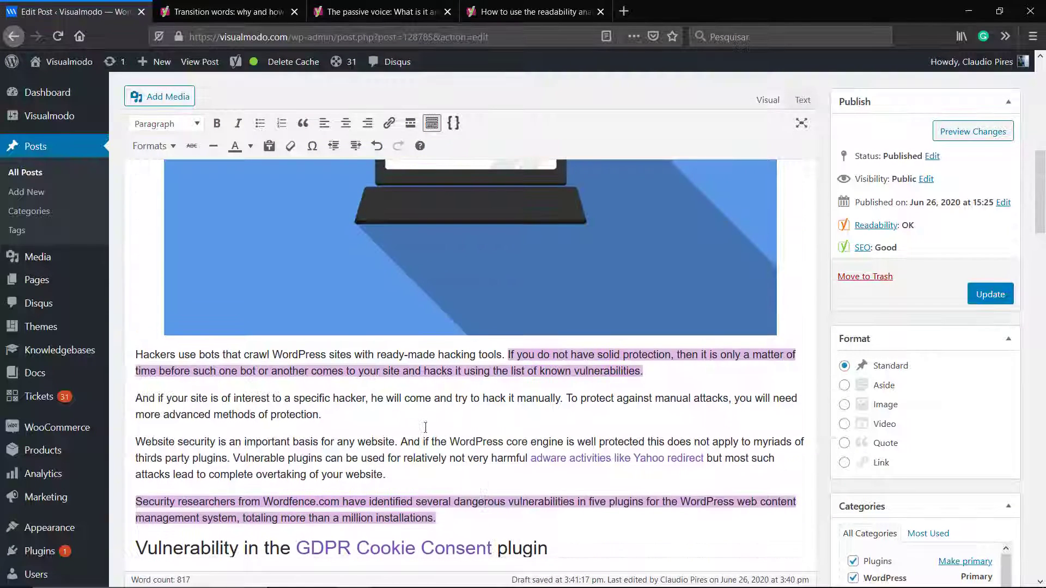
{"action": "left_click", "coordinate": [682, 371]}
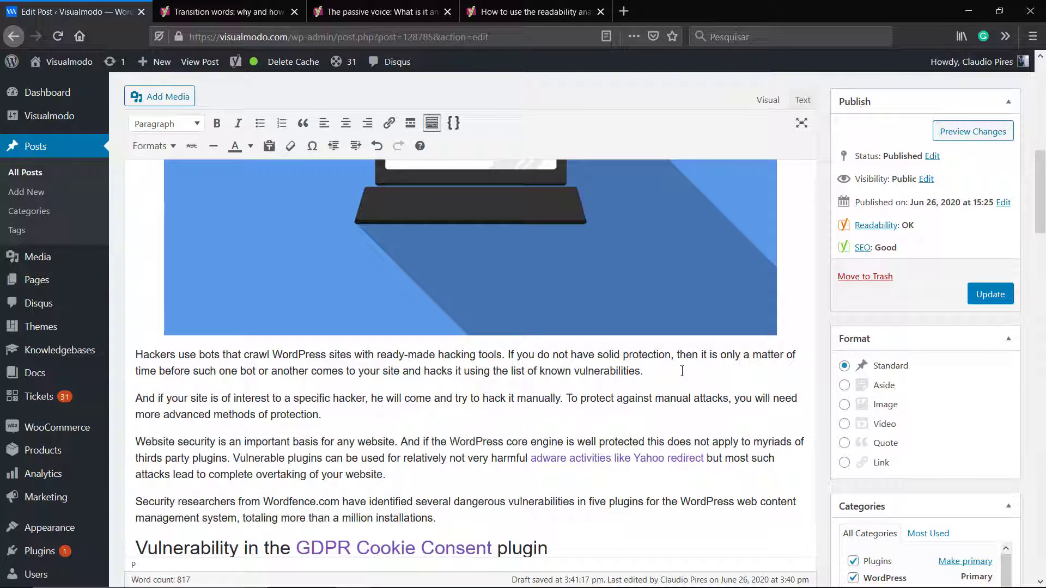
{"action": "key", "text": "Delete"}
{"action": "key", "text": "Delete"}
{"action": "key", "text": "Delete"}
{"action": "key", "text": "Delete"}
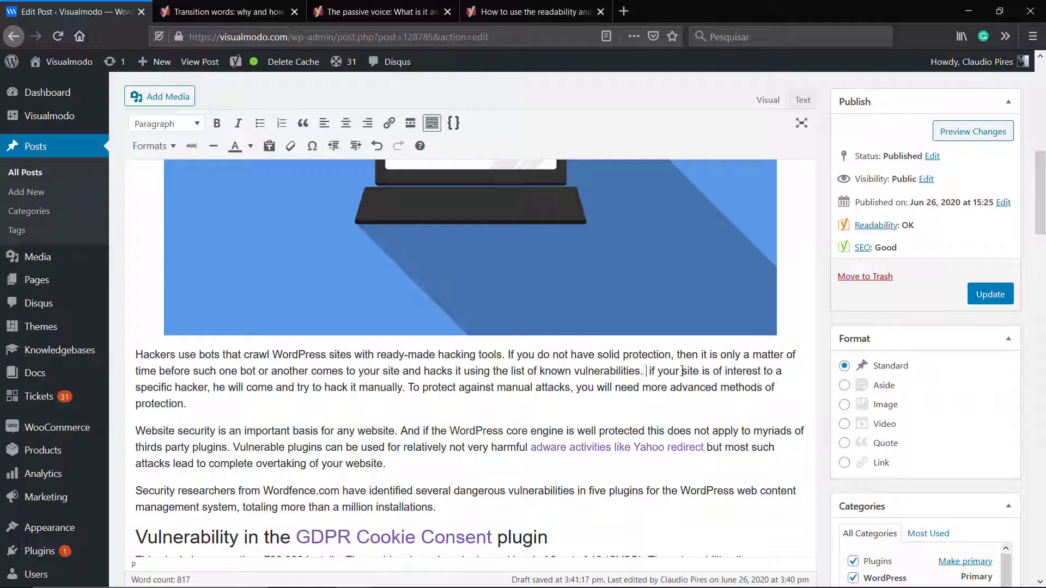
{"action": "type", "text": "In addit"}
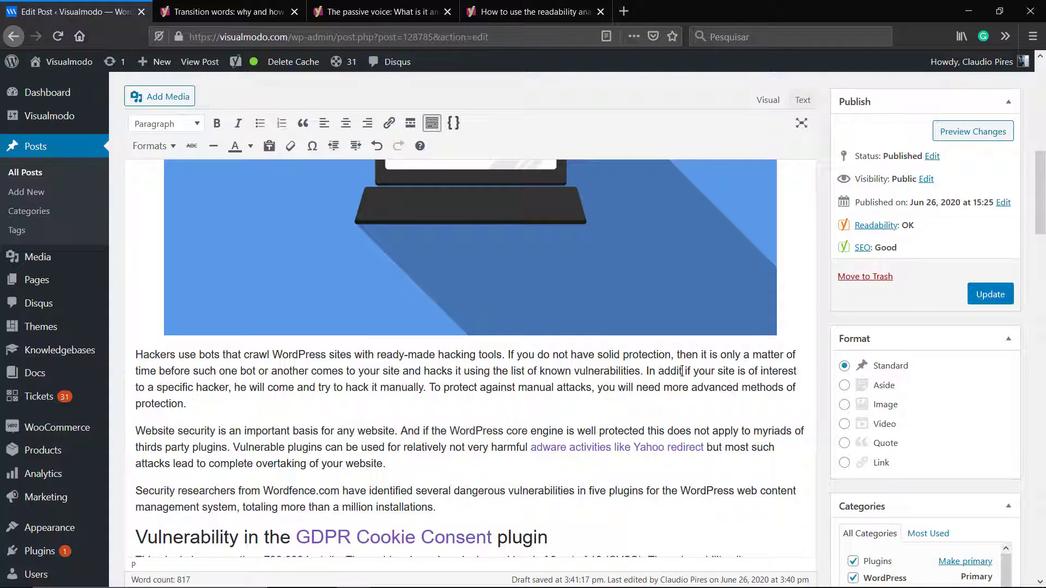
{"action": "type", "text": "ion ,"}
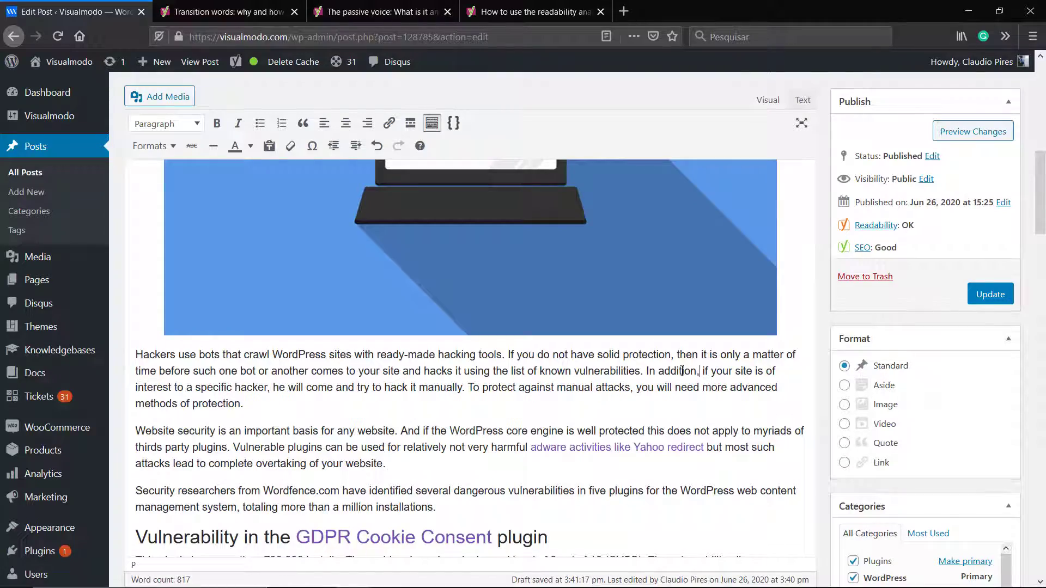
{"action": "scroll", "coordinate": [682, 371], "scroll_direction": "down", "scroll_amount": 20}
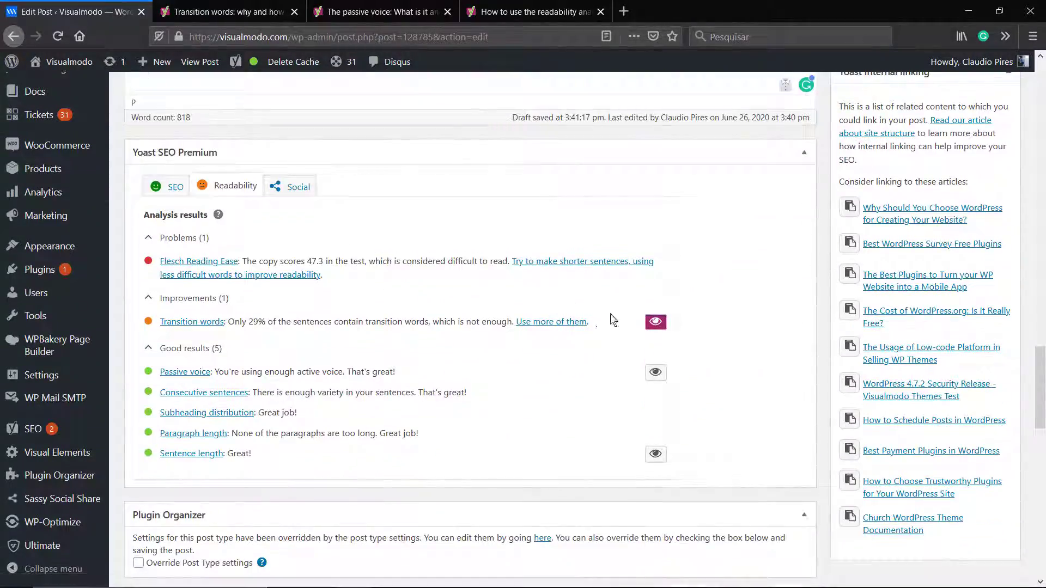
- In the Profile Builder paragraph, begin the registration forms sentence with "So, the plugin", recheck the readability analysis and turn off the transition words highlighting
{"action": "scroll", "coordinate": [449, 357], "scroll_direction": "up", "scroll_amount": 2}
{"action": "scroll", "coordinate": [448, 357], "scroll_direction": "up", "scroll_amount": 10}
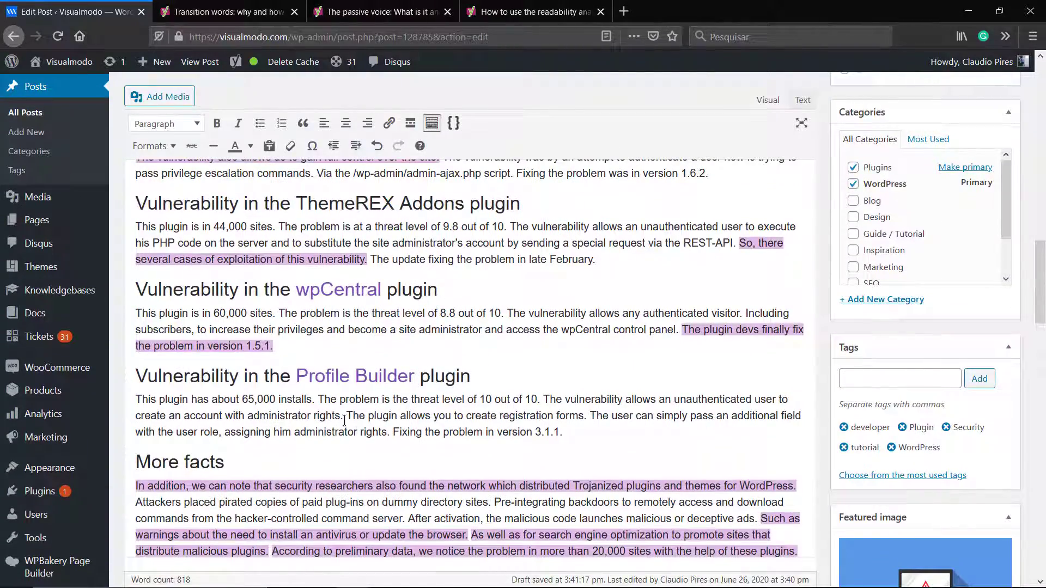
{"action": "left_click", "coordinate": [347, 417]}
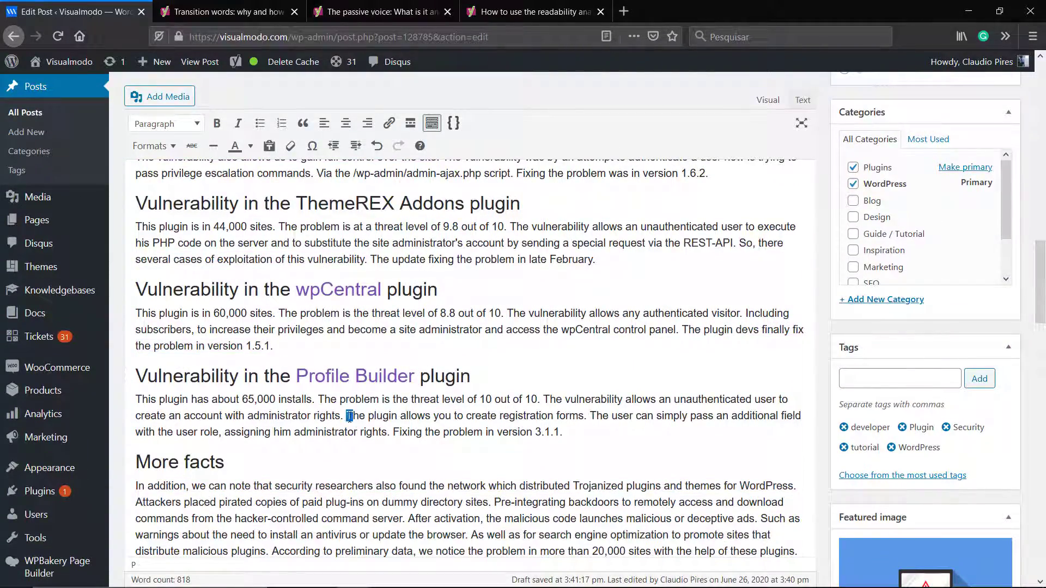
{"action": "type", "text": "So, t"}
{"action": "scroll", "coordinate": [427, 418], "scroll_direction": "down", "scroll_amount": 10}
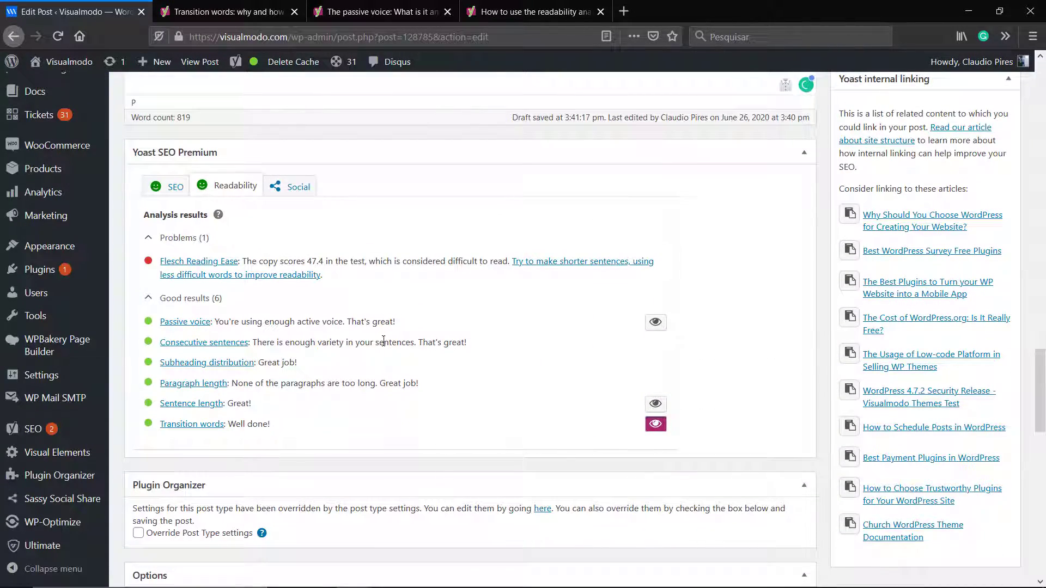
{"action": "left_click", "coordinate": [656, 425]}
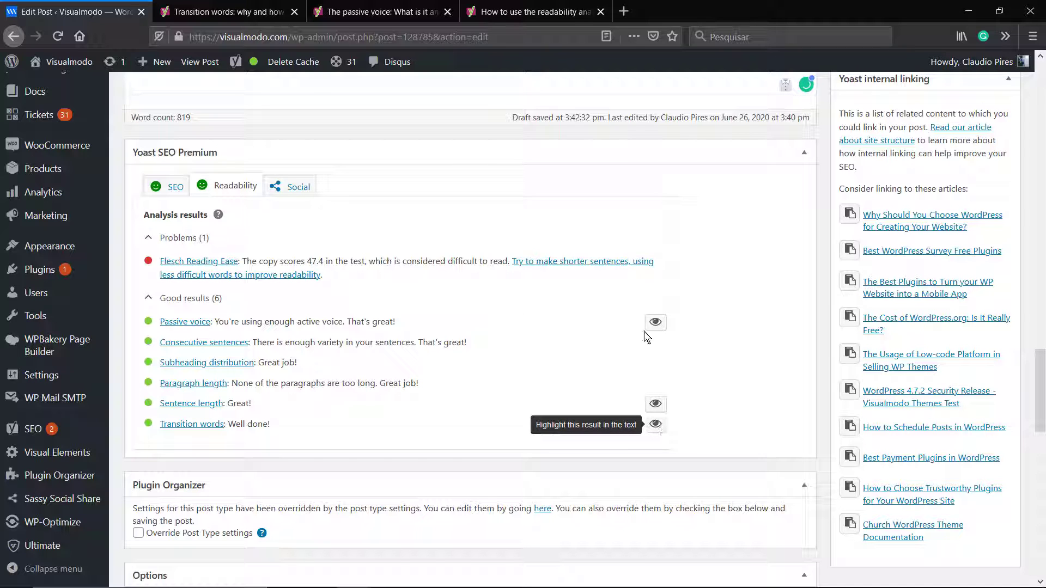
- Open the SEO analysis for the focus keyphrase and highlight the keyphrase distribution in the post text
{"action": "scroll", "coordinate": [544, 351], "scroll_direction": "up", "scroll_amount": 2}
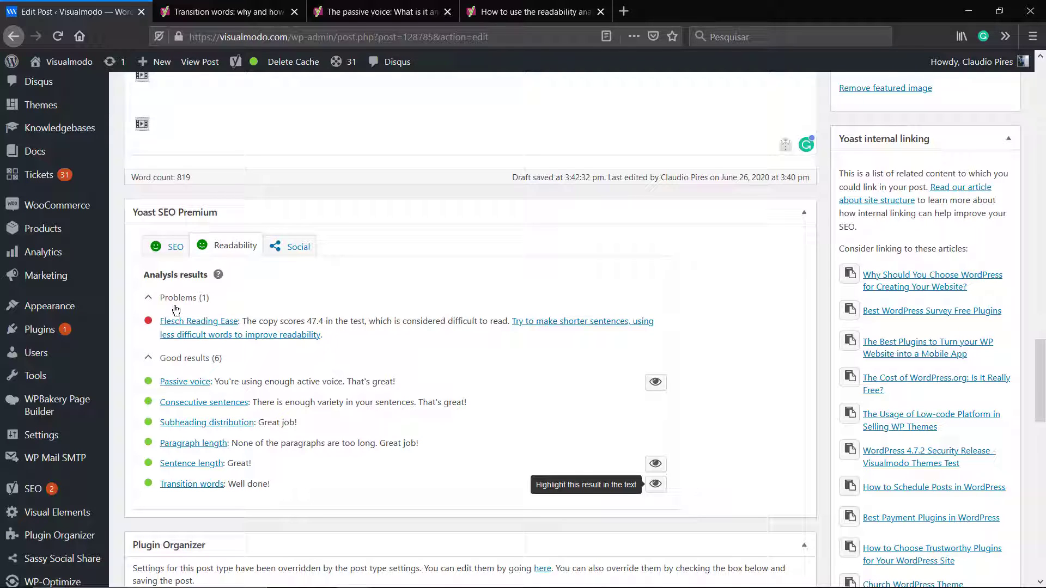
{"action": "left_click", "coordinate": [177, 244]}
{"action": "scroll", "coordinate": [286, 302], "scroll_direction": "down", "scroll_amount": 7}
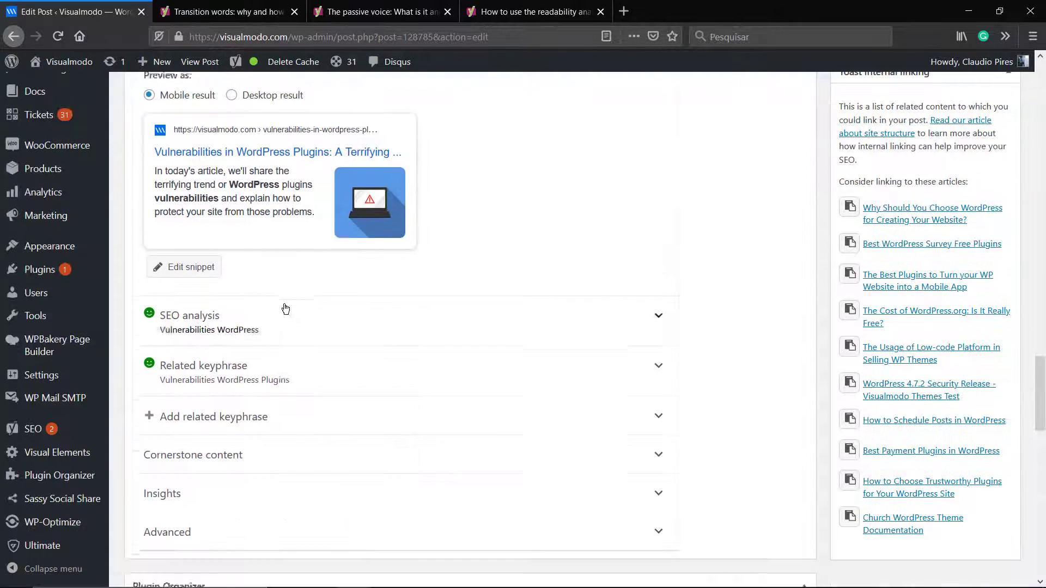
{"action": "left_click", "coordinate": [240, 201]}
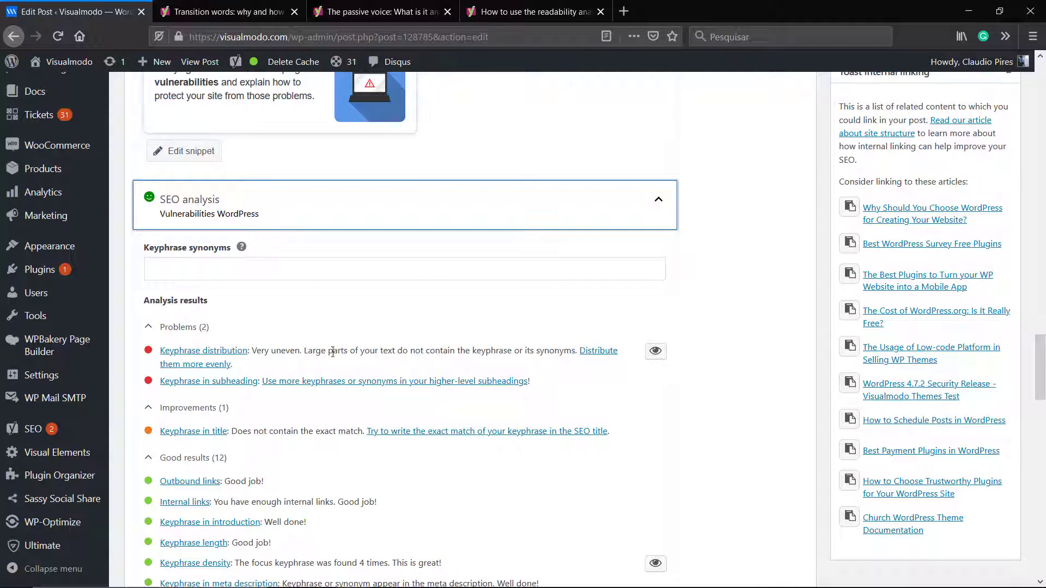
{"action": "left_click", "coordinate": [655, 350]}
{"action": "scroll", "coordinate": [656, 351], "scroll_direction": "up", "scroll_amount": 9}
{"action": "scroll", "coordinate": [433, 321], "scroll_direction": "up", "scroll_amount": 5}
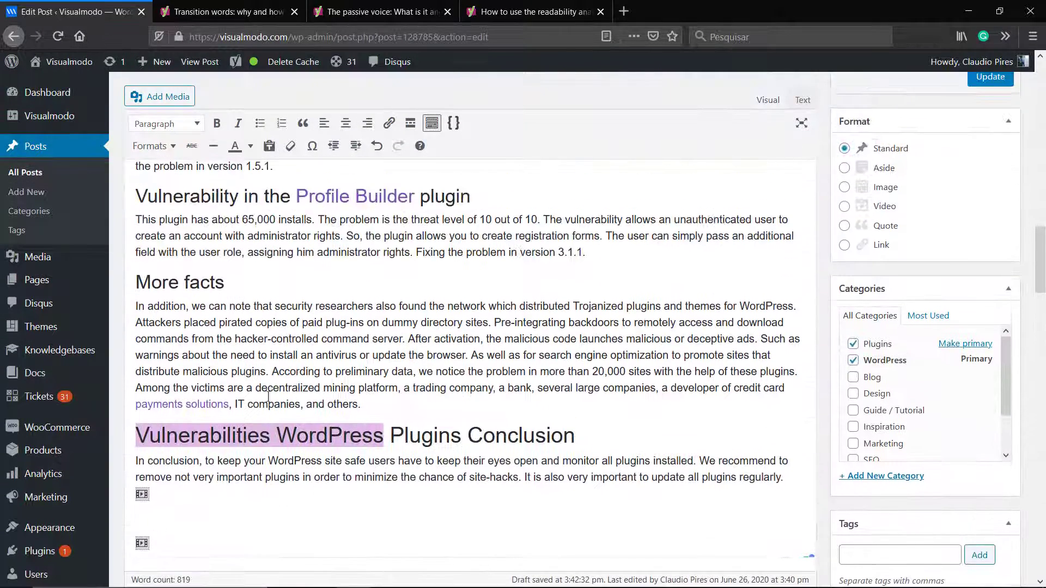
- Replace "Vulnerability" in the wpCentral heading with "Vulnerabilities WordPress Plugins" copied from the conclusion heading
{"action": "left_click", "coordinate": [378, 430]}
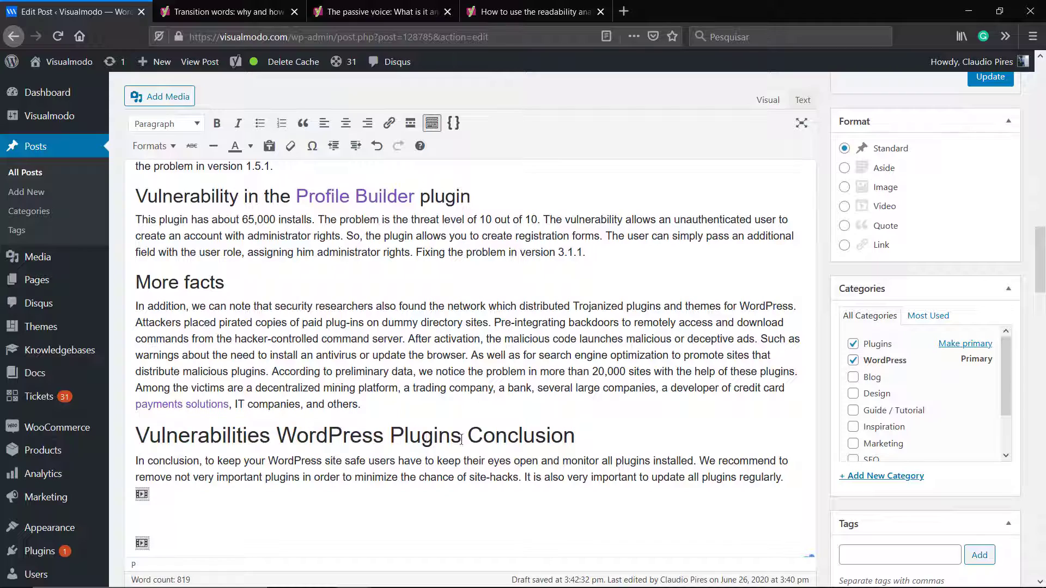
{"action": "left_click_drag", "start_coordinate": [463, 436], "coordinate": [131, 436]}
{"action": "key", "text": "ctrl+c"}
{"action": "scroll", "coordinate": [191, 375], "scroll_direction": "up", "scroll_amount": 3}
{"action": "scroll", "coordinate": [187, 368], "scroll_direction": "up", "scroll_amount": 1}
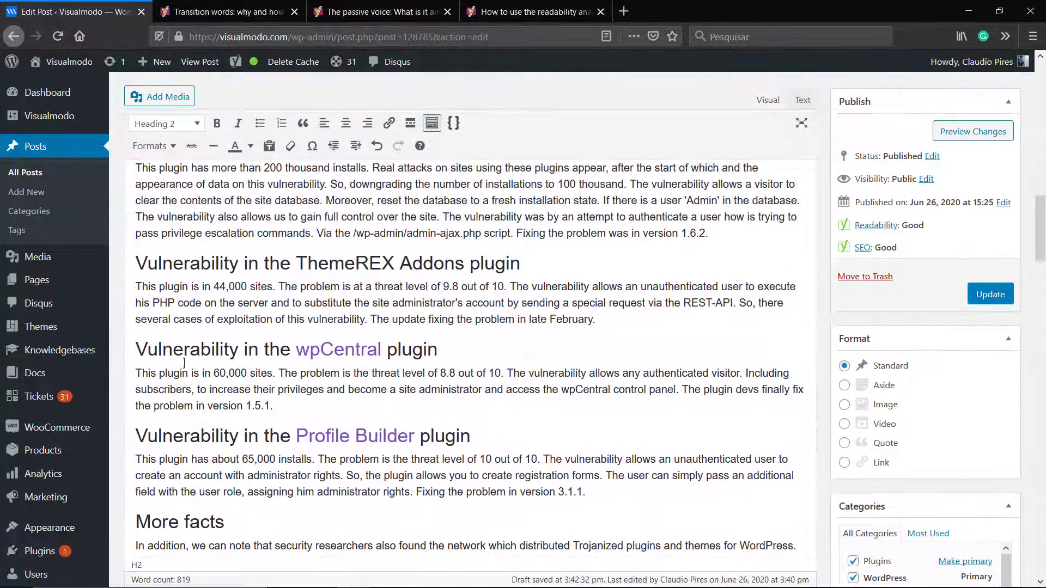
{"action": "double_click", "coordinate": [184, 353]}
{"action": "key", "text": "ctrl+v"}
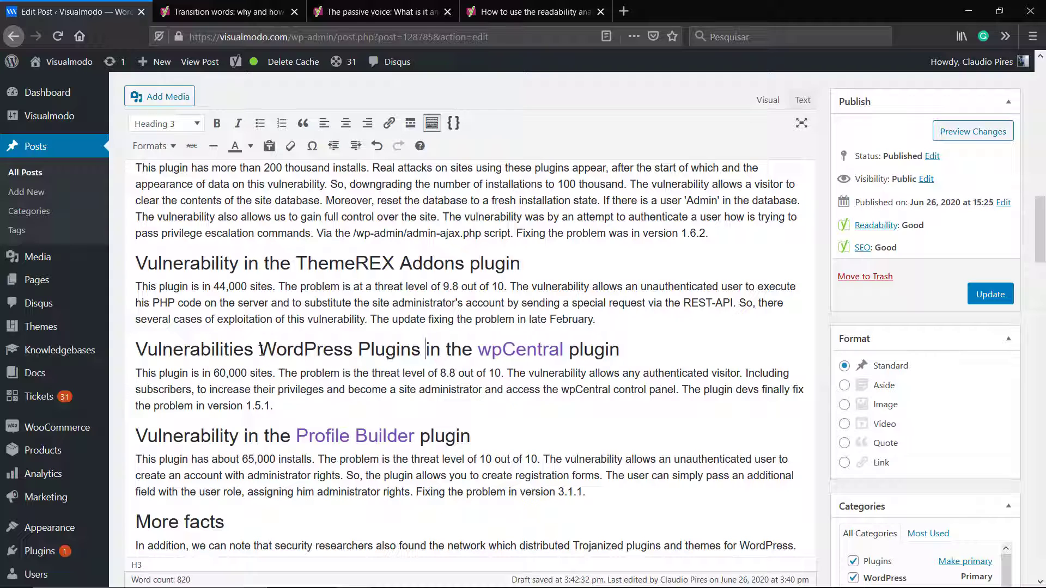
- Remove "in the" from the wpCentral heading, add a colon and lowercase "plugins" so it reads "Vulnerabilities WordPress plugins: wpCentral plugin"
{"action": "key", "text": "Delete"}
{"action": "key", "text": "Delete"}
{"action": "key", "text": "Delete"}
{"action": "key", "text": "Delete"}
{"action": "key", "text": "Delete"}
{"action": "key", "text": "Delete"}
{"action": "key", "text": "Delete"}
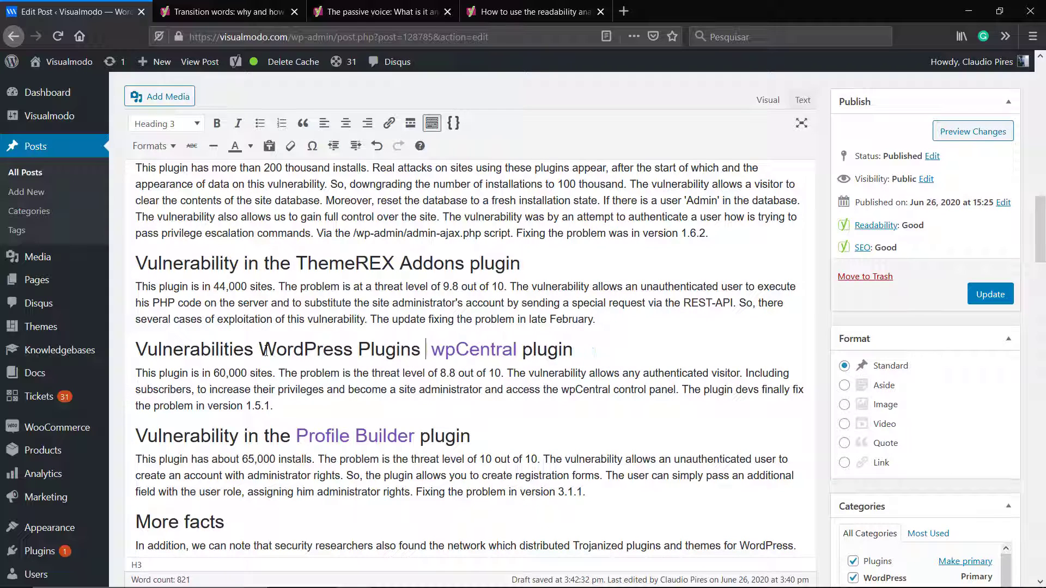
{"action": "type", "text": ":"}
{"action": "left_click_drag", "start_coordinate": [358, 354], "coordinate": [364, 355]}
{"action": "type", "text": "p"}
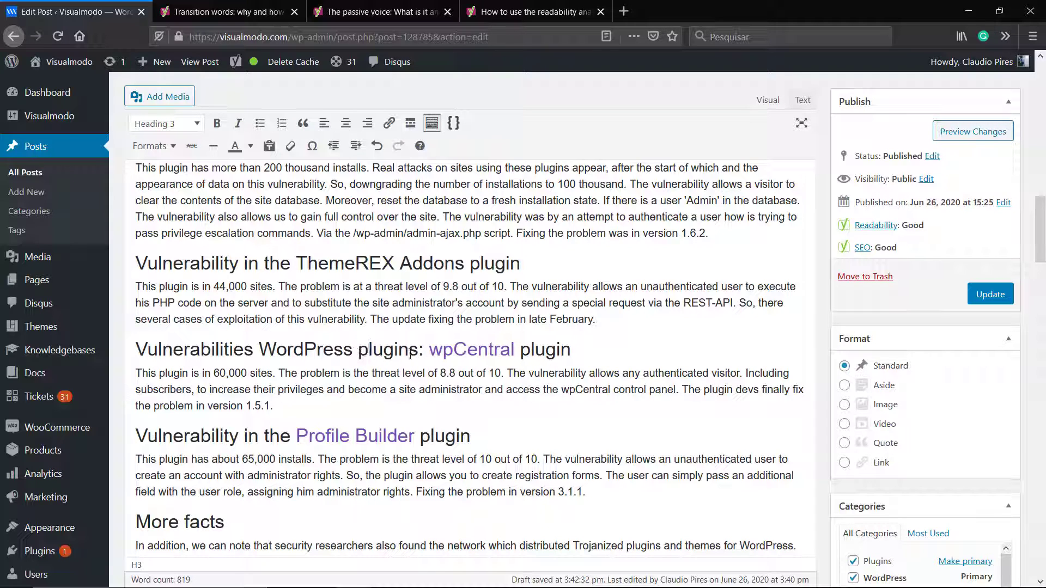
- Copy "Vulnerabilities WordPress plugins:" from the wpCentral heading and check the keyphrase distribution highlights throughout the post
{"action": "left_click_drag", "start_coordinate": [423, 351], "coordinate": [135, 351]}
{"action": "key", "text": "ctrl+c"}
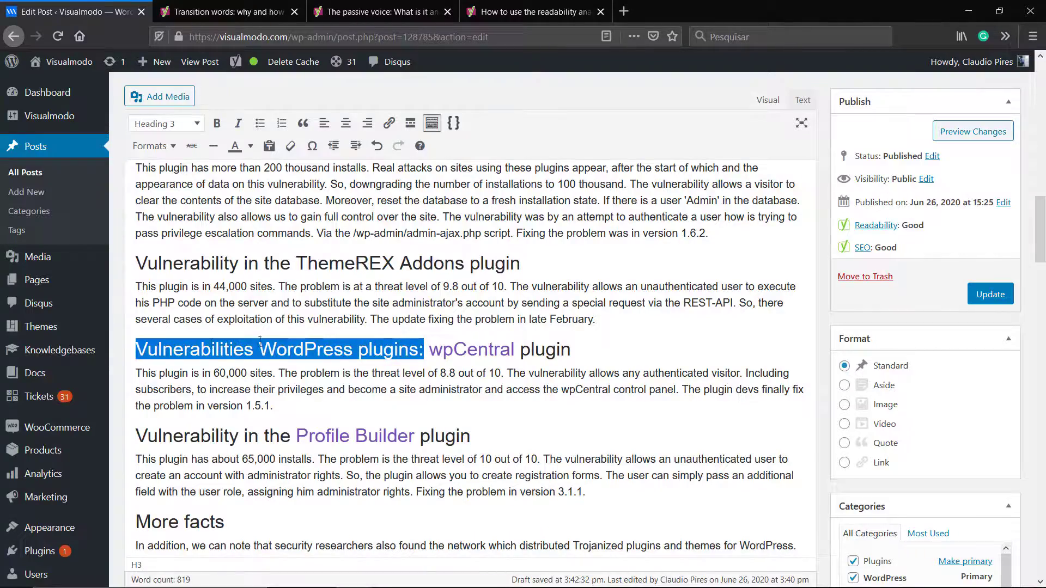
{"action": "scroll", "coordinate": [268, 353], "scroll_direction": "down", "scroll_amount": 15}
{"action": "scroll", "coordinate": [269, 353], "scroll_direction": "down", "scroll_amount": 5}
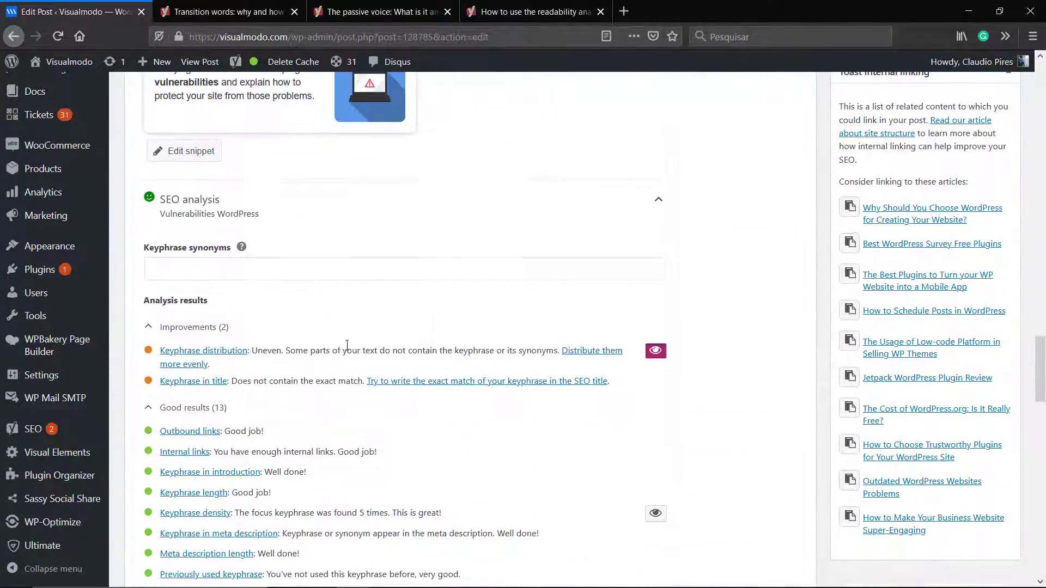
{"action": "left_click", "coordinate": [656, 350]}
{"action": "scroll", "coordinate": [362, 362], "scroll_direction": "up", "scroll_amount": 20}
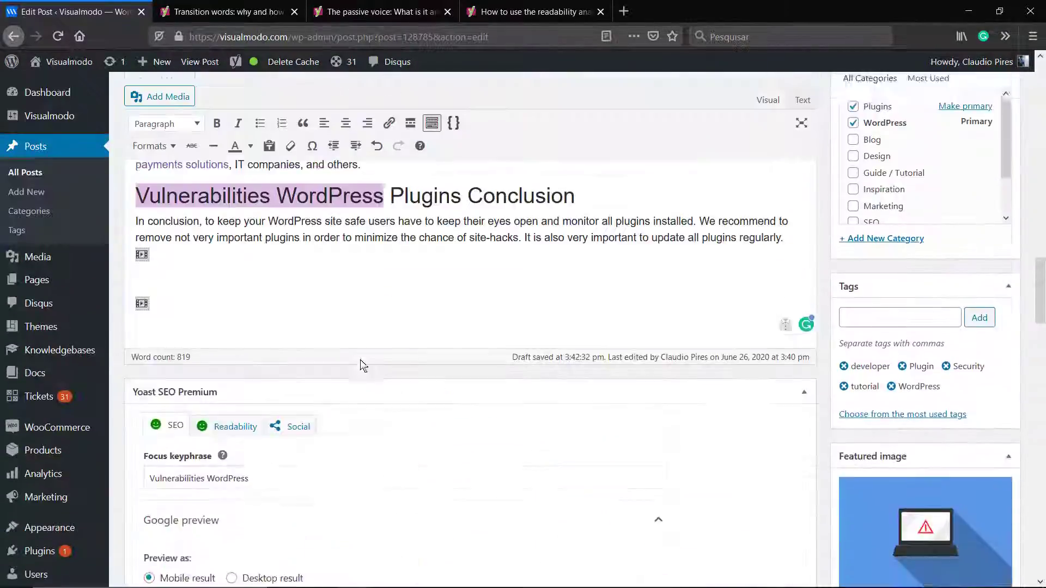
{"action": "scroll", "coordinate": [334, 366], "scroll_direction": "up", "scroll_amount": 5}
{"action": "scroll", "coordinate": [245, 354], "scroll_direction": "down", "scroll_amount": 12}
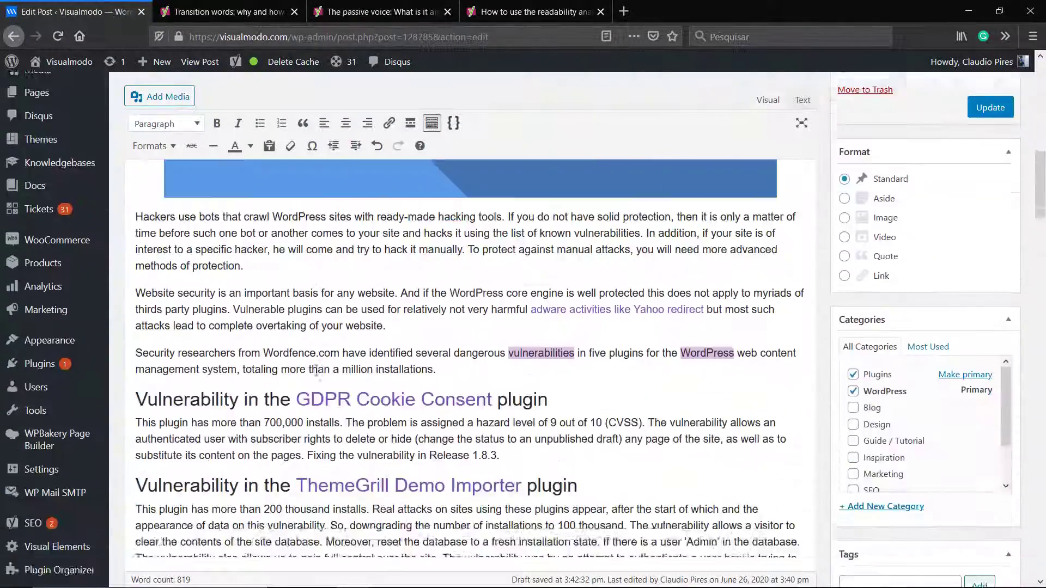
{"action": "scroll", "coordinate": [246, 354], "scroll_direction": "up", "scroll_amount": 5}
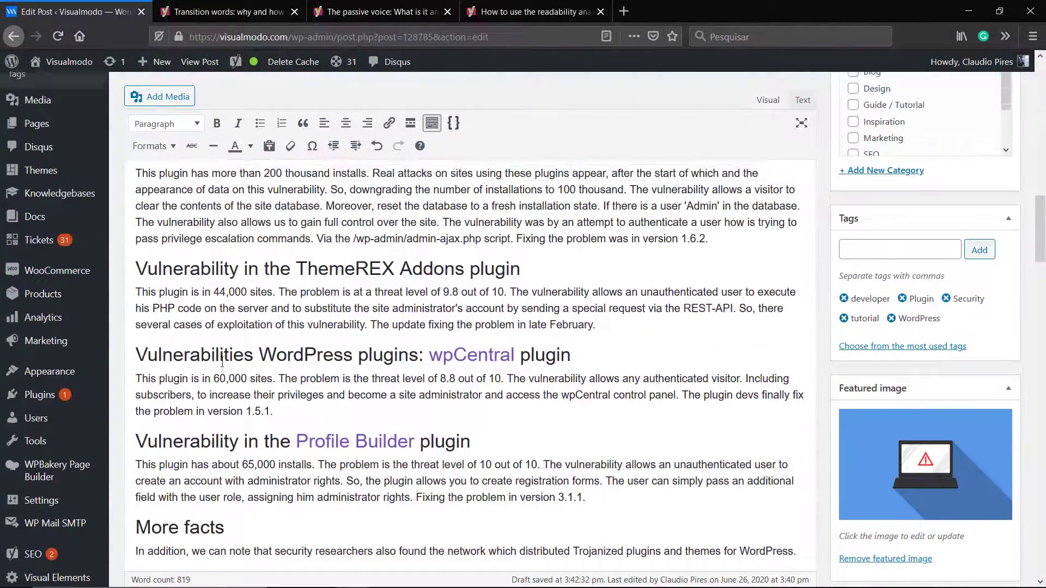
{"action": "scroll", "coordinate": [207, 322], "scroll_direction": "up", "scroll_amount": 3}
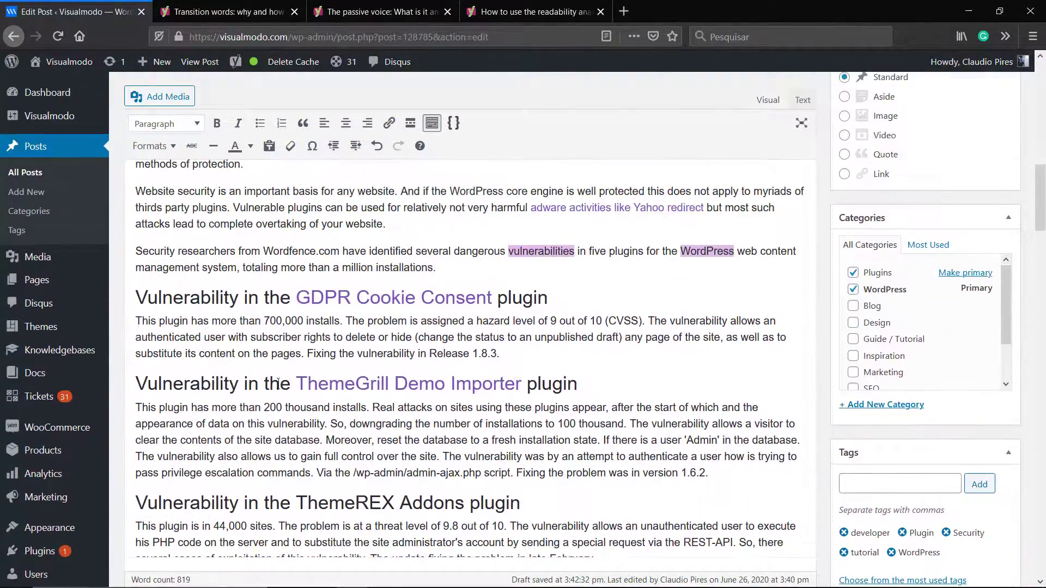
- Replace "Vulnerability in the" in the ThemeGrill Demo Importer heading with the copied "Vulnerabilities WordPress plugins:"
{"action": "left_click", "coordinate": [141, 383], "text": "shift"}
{"action": "left_click", "coordinate": [175, 383], "text": "shift"}
{"action": "left_click", "coordinate": [273, 384]}
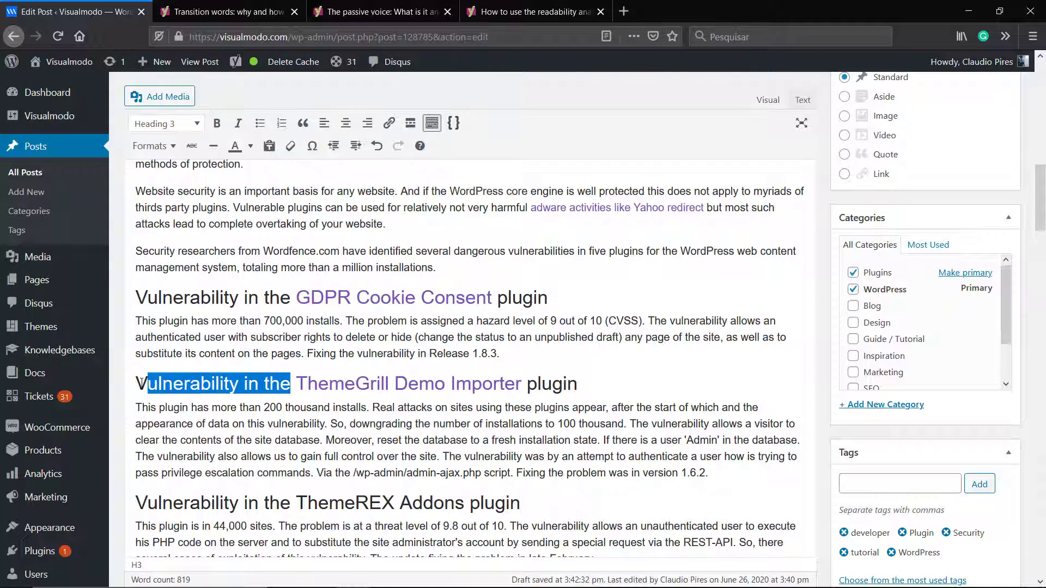
{"action": "left_click_drag", "start_coordinate": [149, 378], "coordinate": [136, 383]}
{"action": "key", "text": "ctrl+v"}
{"action": "scroll", "coordinate": [326, 375], "scroll_direction": "down", "scroll_amount": 2}
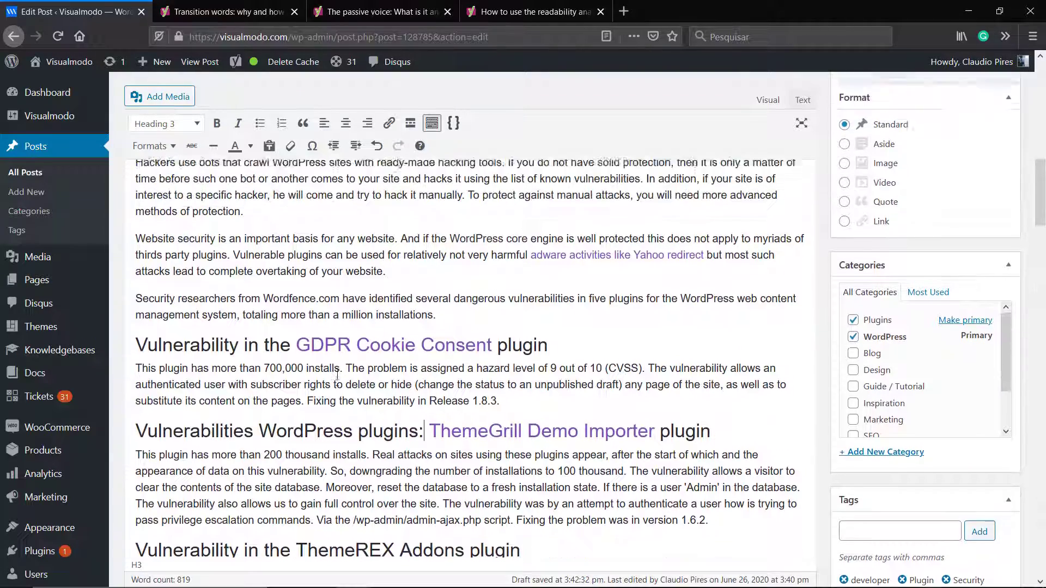
- Recheck the keyphrase distribution result and review the lower sections of the post for places lacking the keyphrase
{"action": "scroll", "coordinate": [333, 370], "scroll_direction": "down", "scroll_amount": 20}
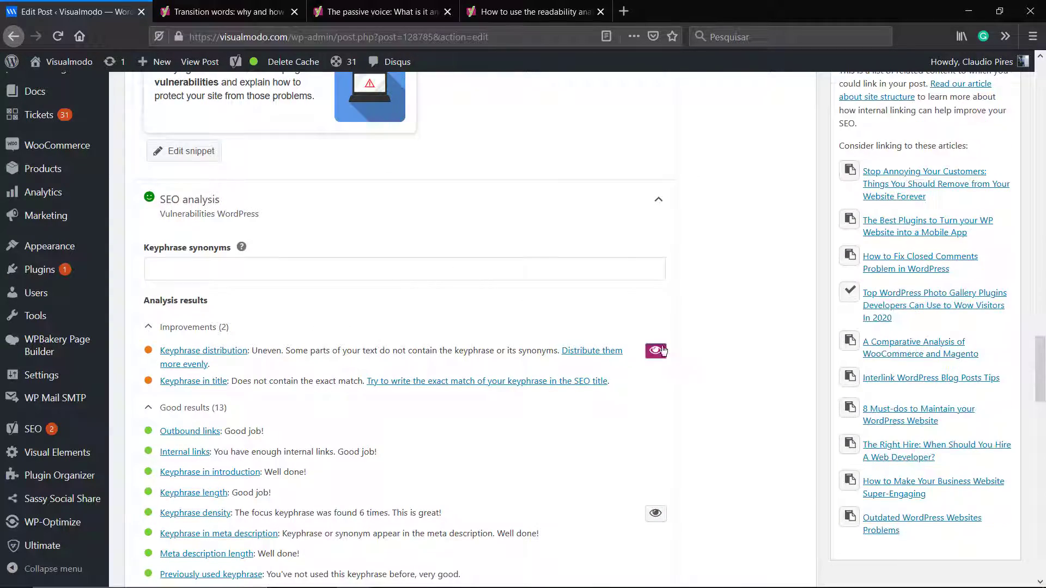
{"action": "scroll", "coordinate": [374, 373], "scroll_direction": "up", "scroll_amount": 15}
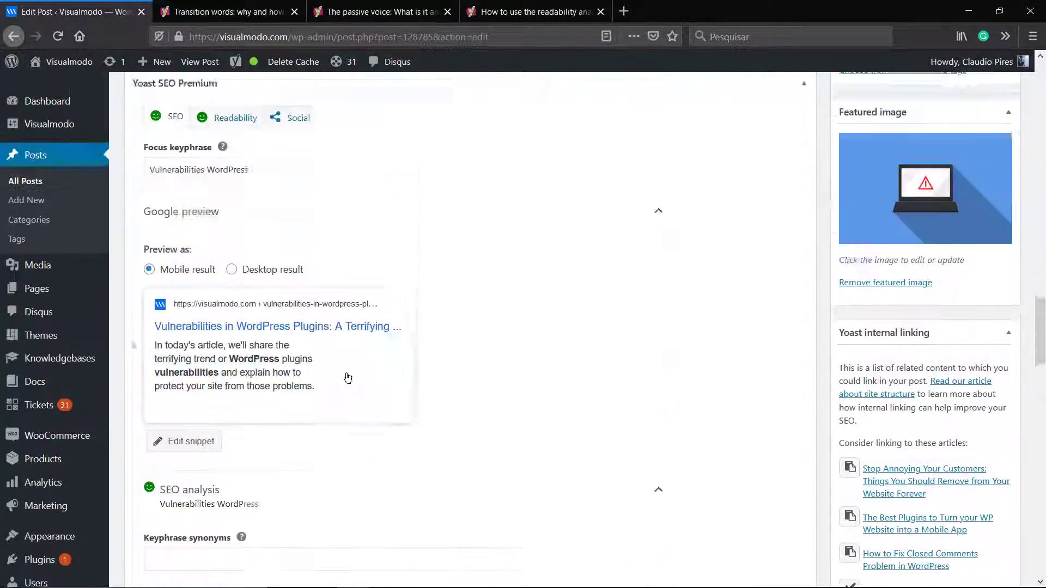
{"action": "scroll", "coordinate": [244, 389], "scroll_direction": "up", "scroll_amount": 5}
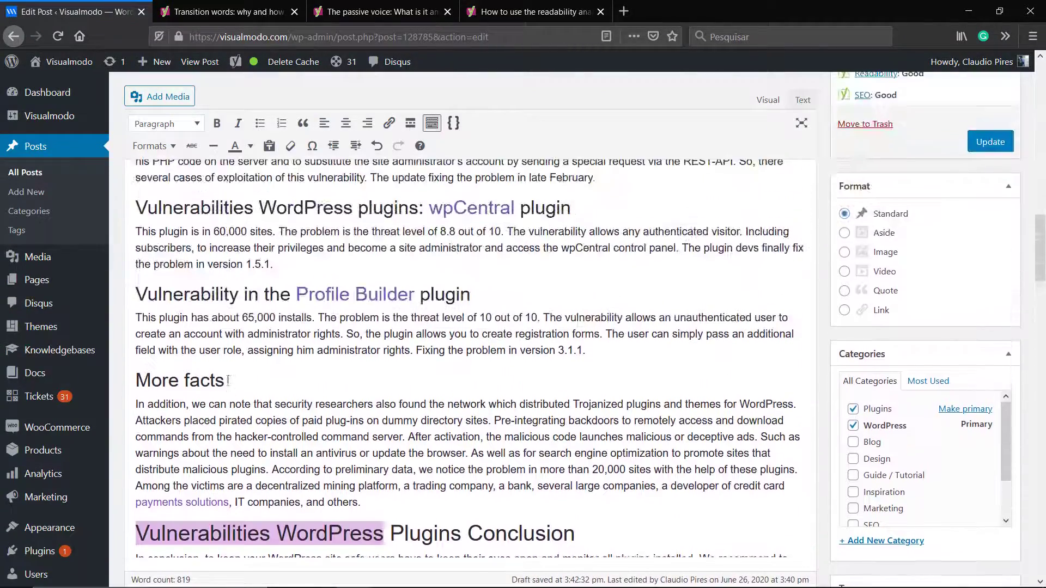
{"action": "scroll", "coordinate": [222, 363], "scroll_direction": "up", "scroll_amount": 4}
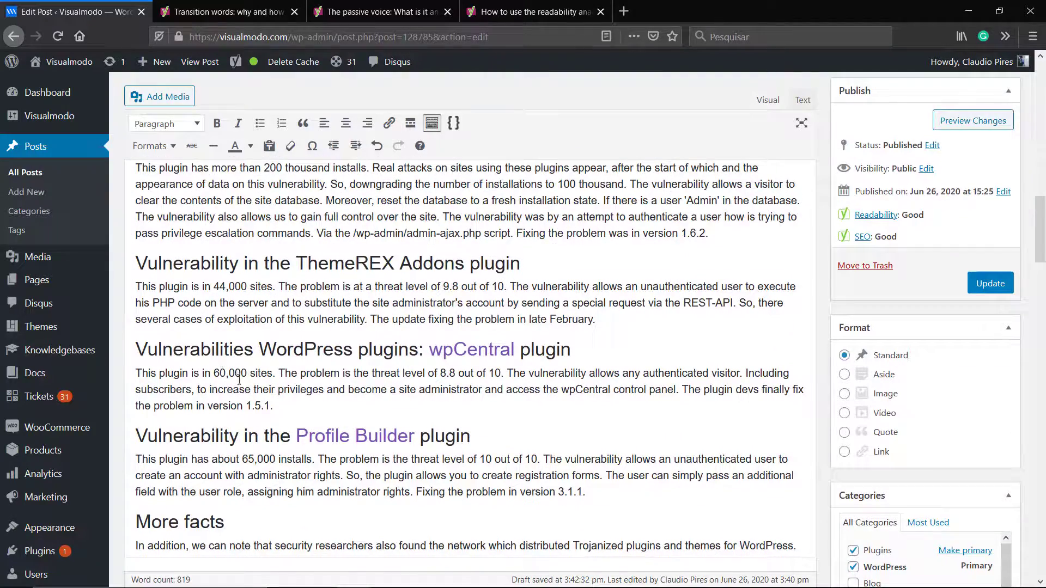
{"action": "left_click", "coordinate": [302, 342]}
- Copy "Vulnerabilities in WordPress Plugins" from the post title
{"action": "scroll", "coordinate": [305, 346], "scroll_direction": "up", "scroll_amount": 20}
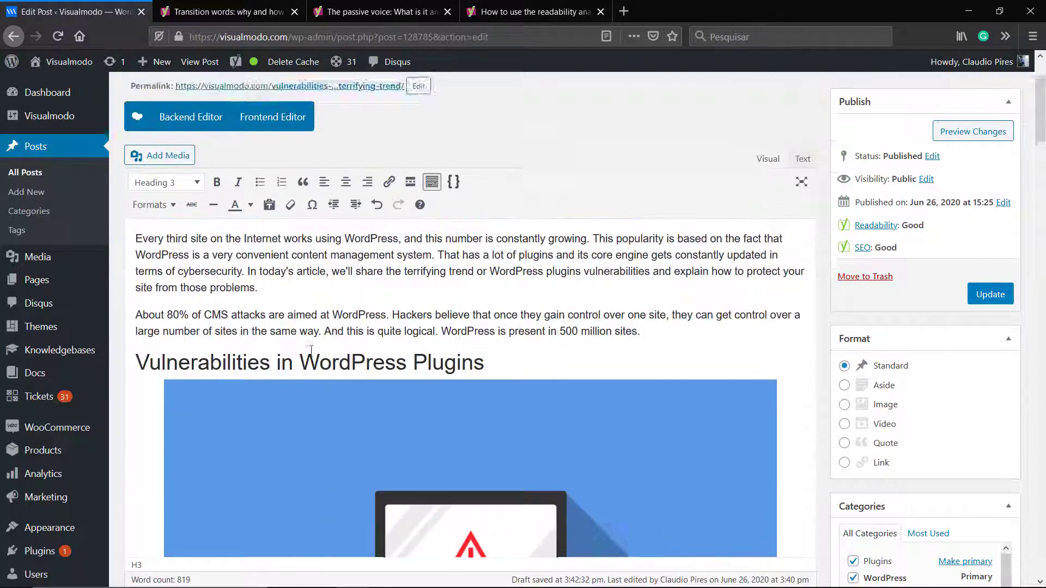
{"action": "scroll", "coordinate": [309, 348], "scroll_direction": "up", "scroll_amount": 2}
{"action": "left_click", "coordinate": [267, 162]}
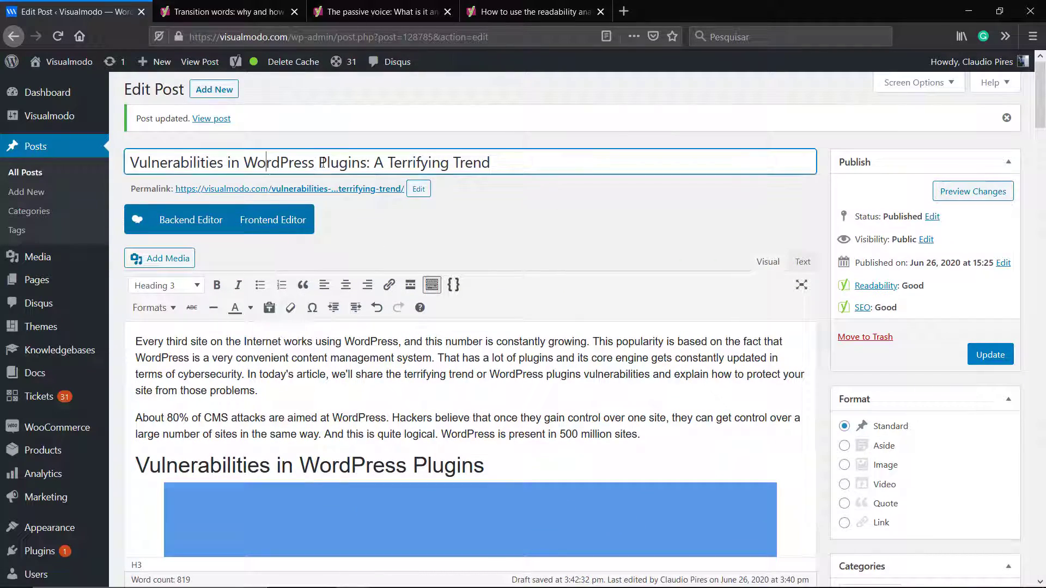
{"action": "left_click_drag", "start_coordinate": [368, 162], "coordinate": [129, 162]}
{"action": "key", "text": "ctrl+c"}
- Toggle the keyphrase distribution highlighting in the SEO analysis and return to the post text
{"action": "scroll", "coordinate": [267, 223], "scroll_direction": "down", "scroll_amount": 4}
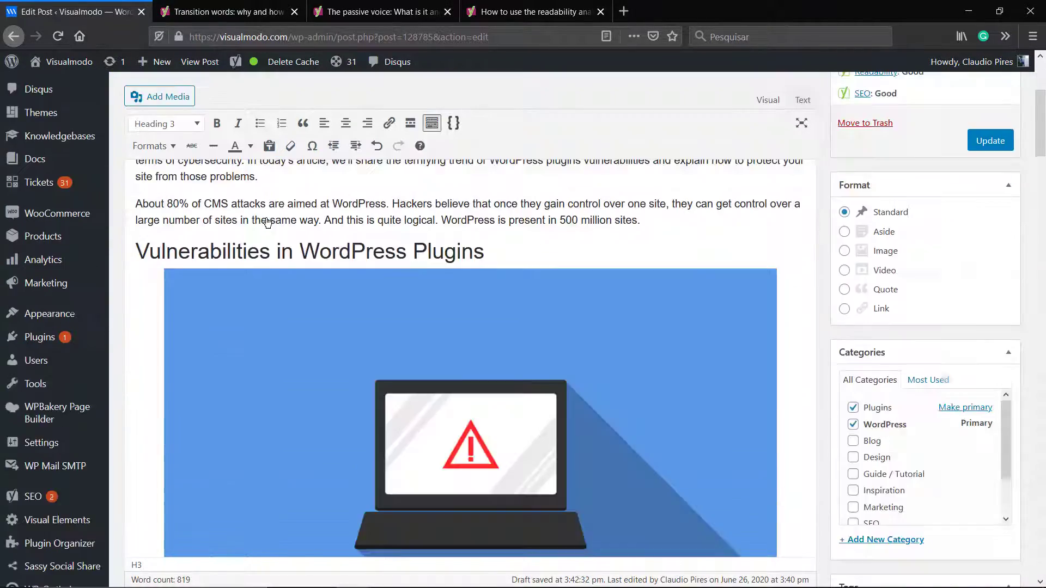
{"action": "scroll", "coordinate": [267, 223], "scroll_direction": "down", "scroll_amount": 15}
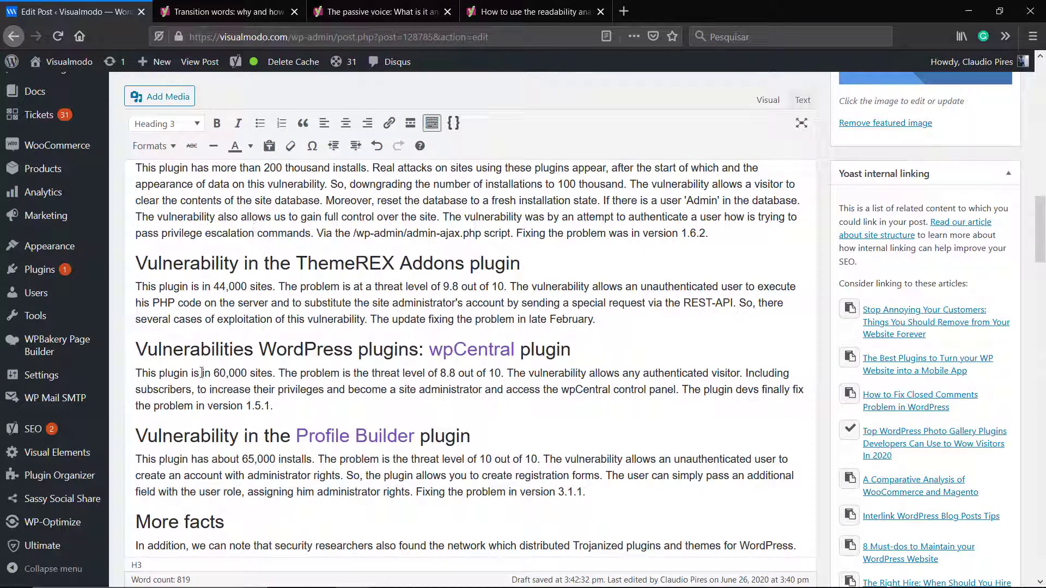
{"action": "scroll", "coordinate": [192, 355], "scroll_direction": "down", "scroll_amount": 20}
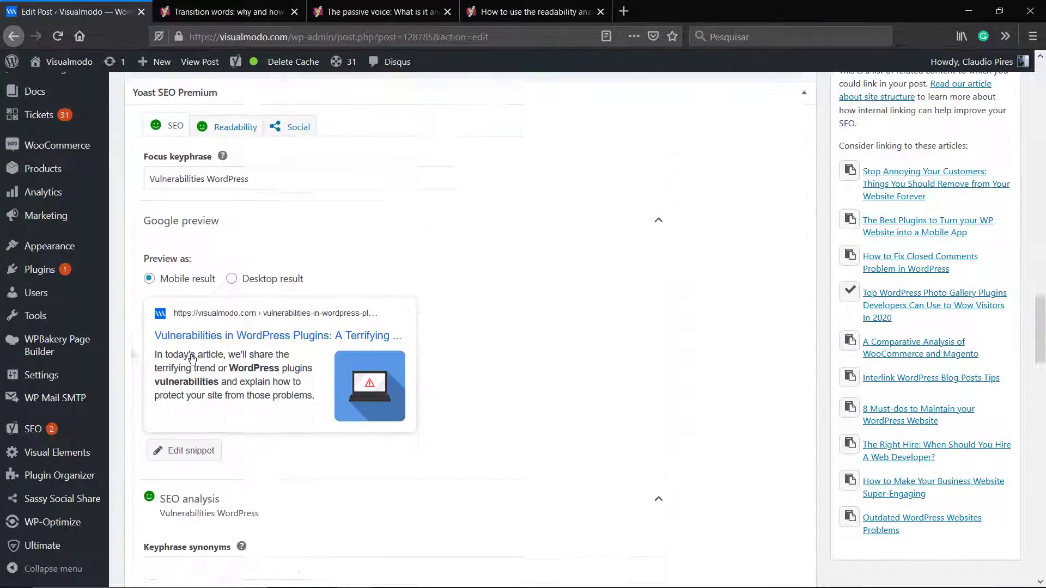
{"action": "left_click", "coordinate": [656, 295]}
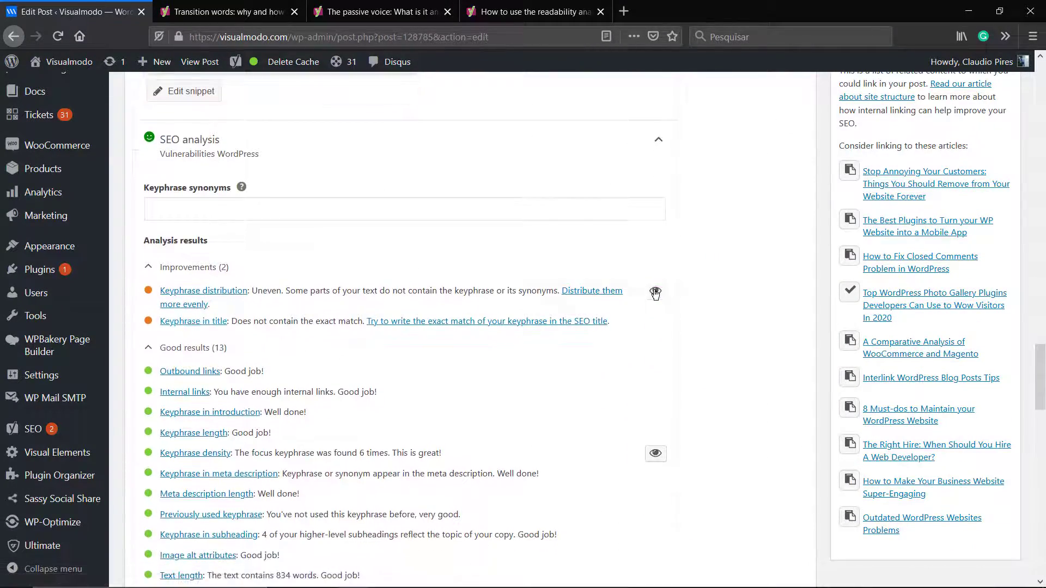
{"action": "scroll", "coordinate": [367, 295], "scroll_direction": "up", "scroll_amount": 3}
{"action": "scroll", "coordinate": [368, 295], "scroll_direction": "up", "scroll_amount": 15}
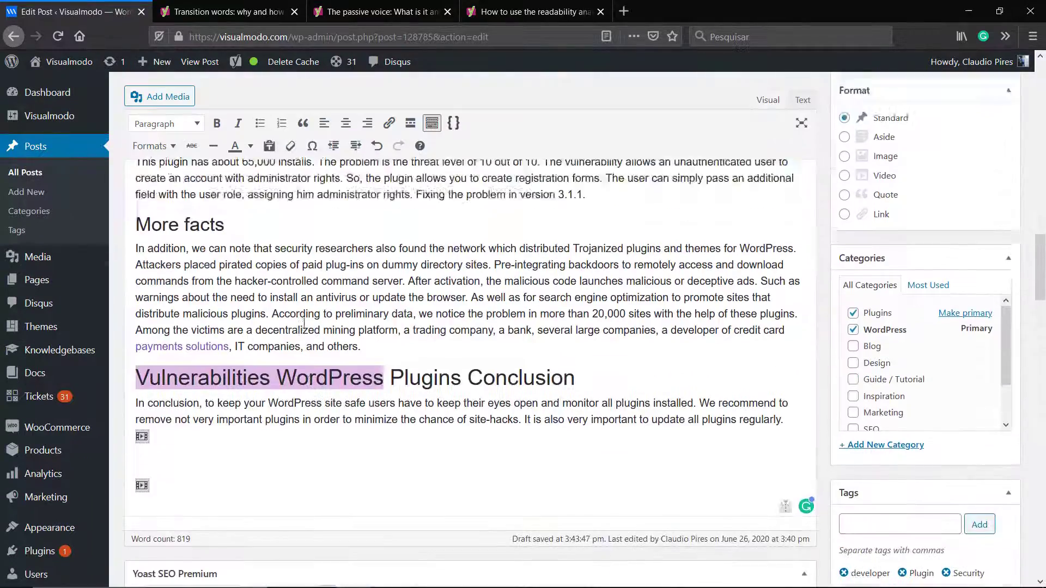
- End the ThemeREX Addons paragraph with "Finally, a solution for vulnerabilities in WordPress plugins."
{"action": "scroll", "coordinate": [254, 353], "scroll_direction": "up", "scroll_amount": 2}
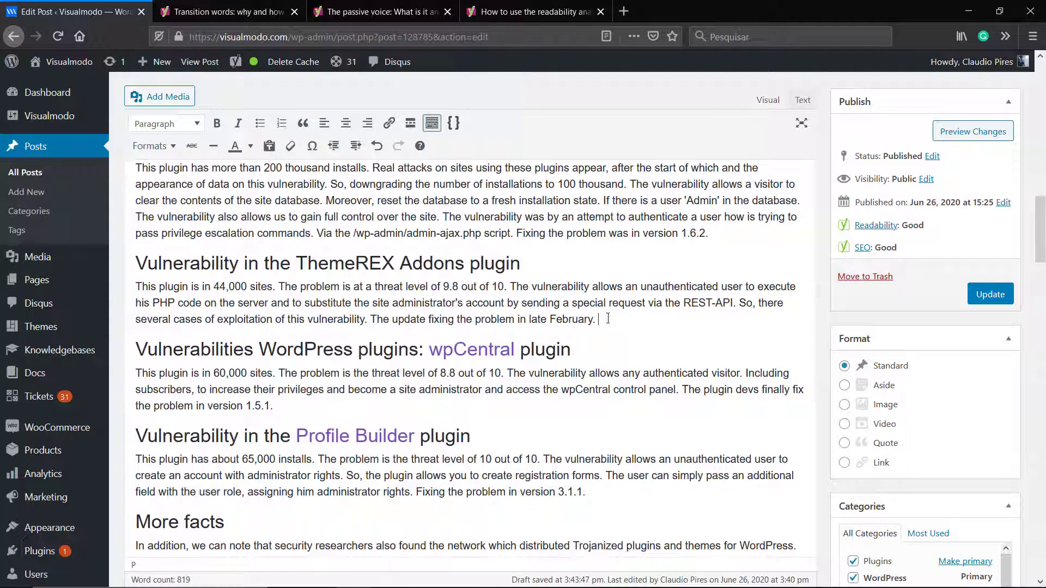
{"action": "scroll", "coordinate": [608, 318], "scroll_direction": "up", "scroll_amount": 7}
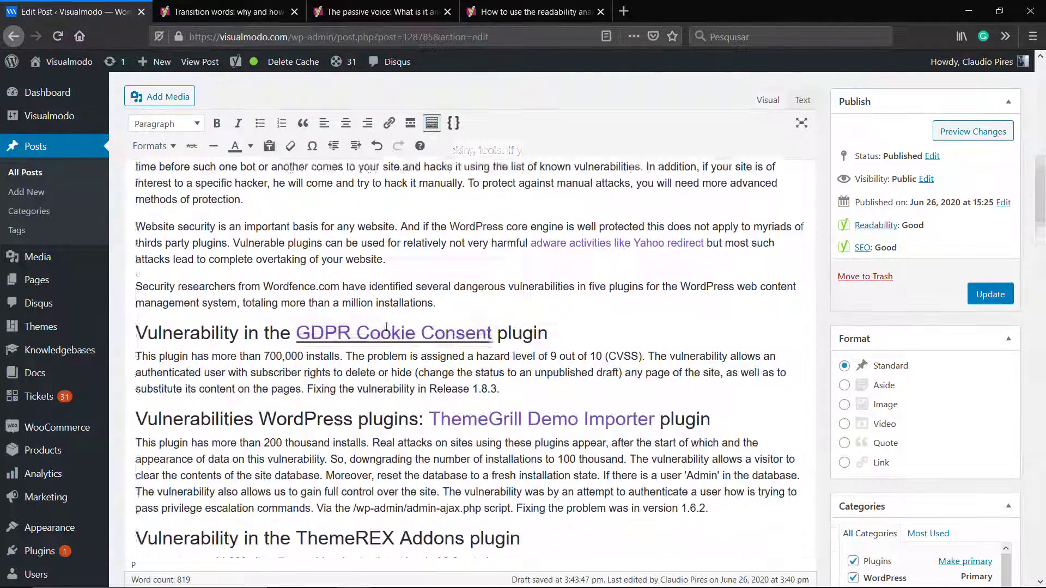
{"action": "scroll", "coordinate": [461, 339], "scroll_direction": "down", "scroll_amount": 5}
{"action": "scroll", "coordinate": [462, 340], "scroll_direction": "down", "scroll_amount": 2}
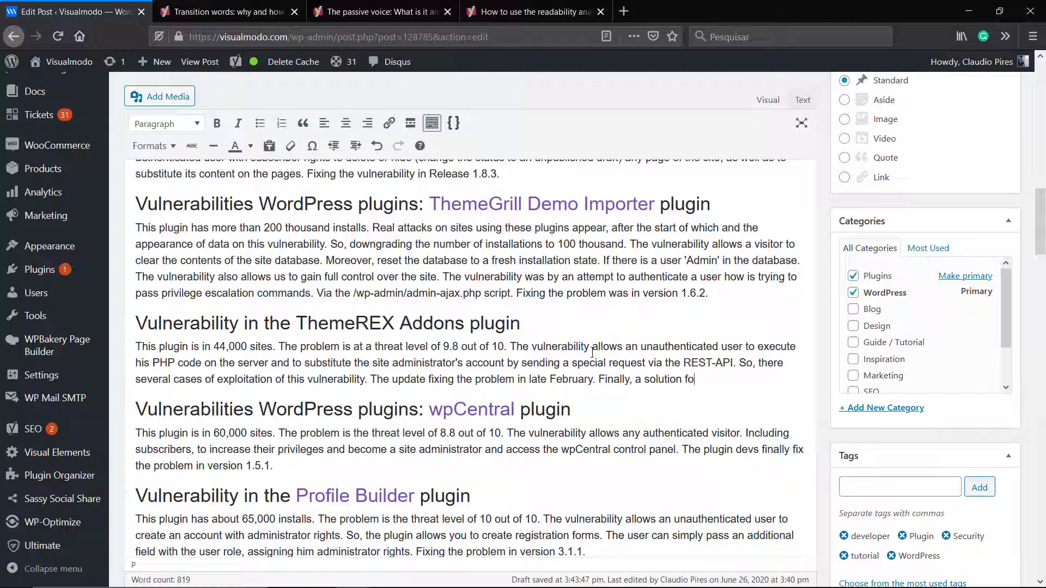
{"action": "key", "text": "ctrl+v"}
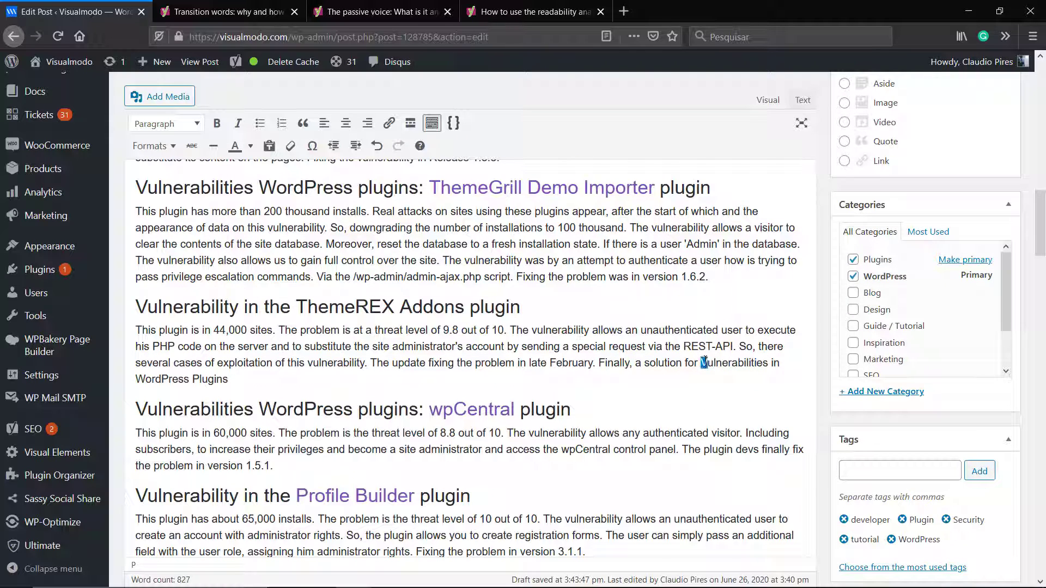
{"action": "type", "text": "v"}
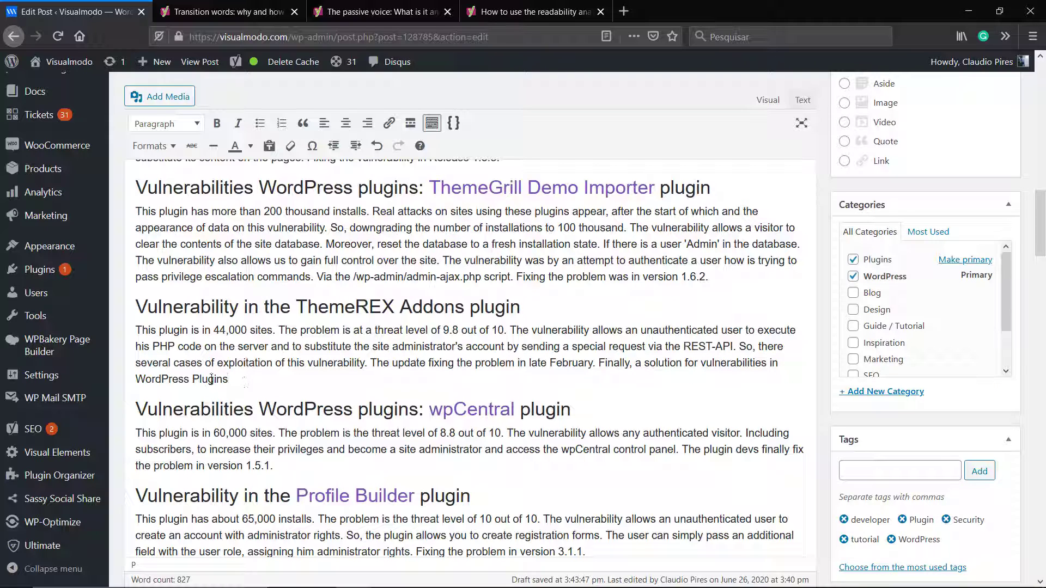
{"action": "type", "text": "p"}
- Recheck the SEO analysis results for keyphrase distribution, density and subheadings
{"action": "scroll", "coordinate": [252, 379], "scroll_direction": "down", "scroll_amount": 15}
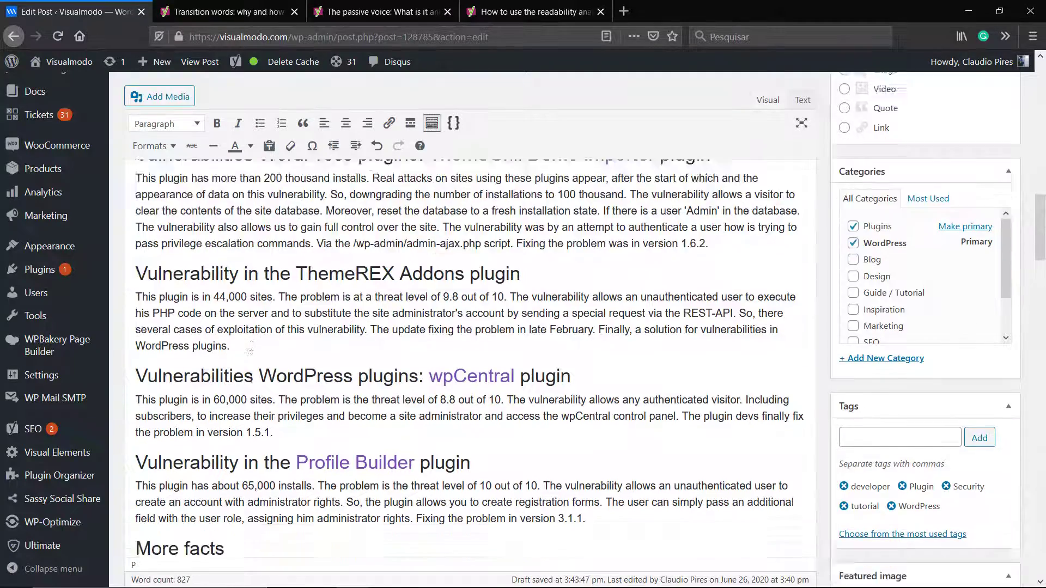
{"action": "scroll", "coordinate": [275, 372], "scroll_direction": "down", "scroll_amount": 5}
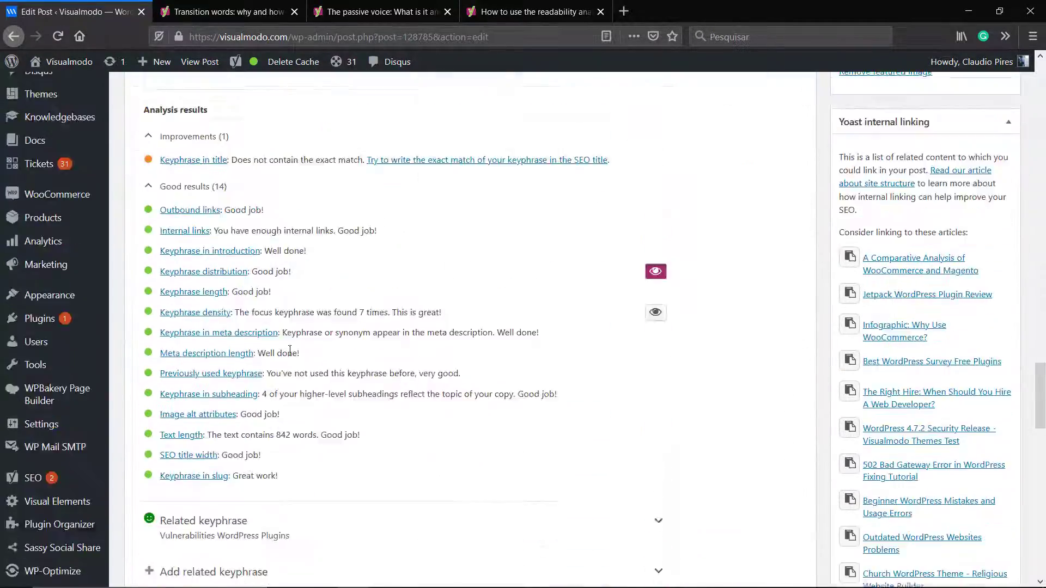
{"action": "scroll", "coordinate": [283, 366], "scroll_direction": "up", "scroll_amount": 5}
{"action": "scroll", "coordinate": [289, 363], "scroll_direction": "down", "scroll_amount": 5}
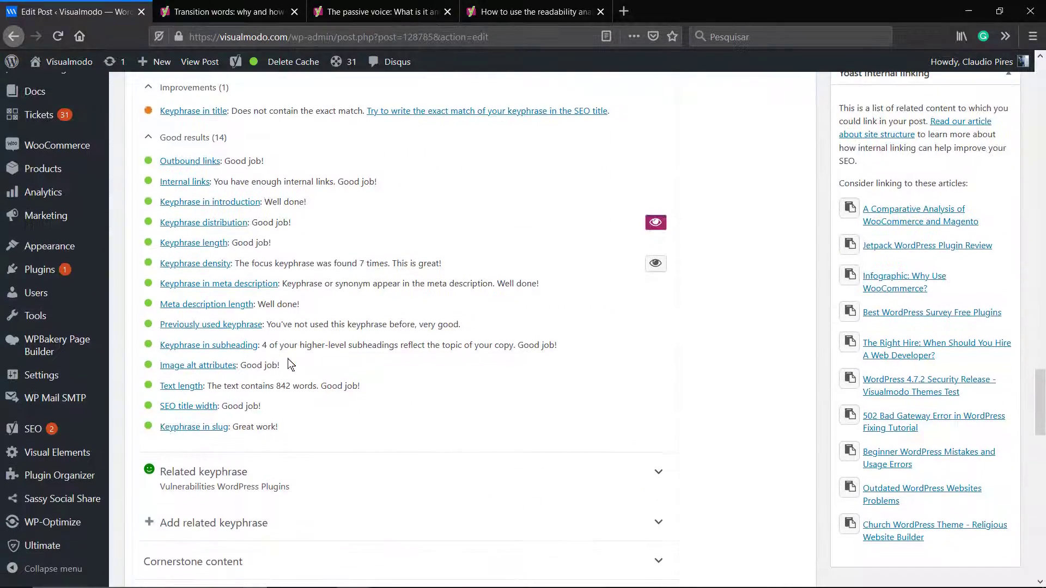
{"action": "scroll", "coordinate": [287, 359], "scroll_direction": "up", "scroll_amount": 7}
- Copy "Vulnerabilities in WordPress Plugins" from the post title and enter it as the keyphrase synonym
{"action": "scroll", "coordinate": [287, 359], "scroll_direction": "up", "scroll_amount": 20}
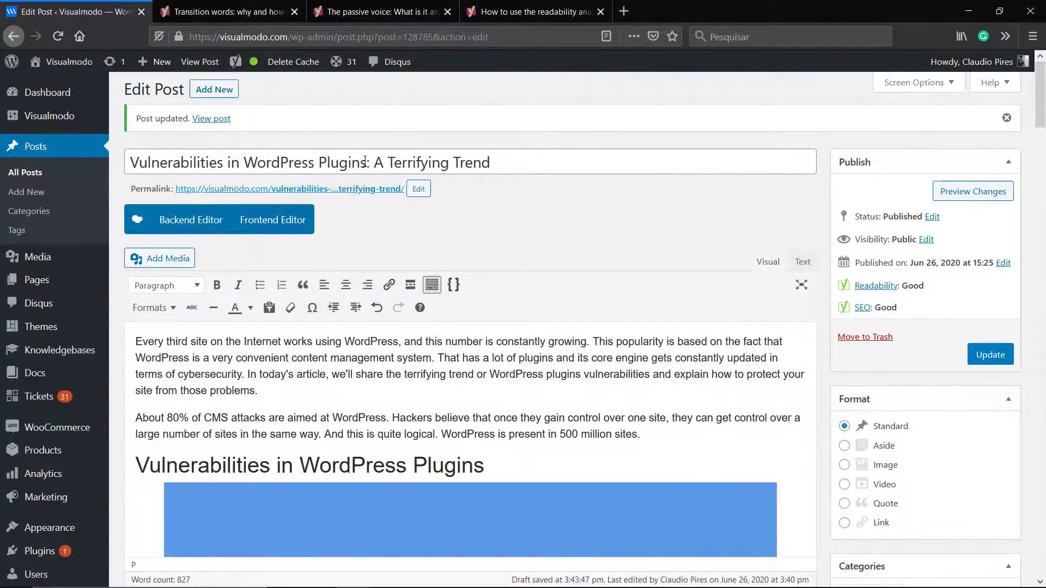
{"action": "left_click_drag", "start_coordinate": [366, 162], "coordinate": [126, 163]}
{"action": "key", "text": "ctrl+c"}
{"action": "scroll", "coordinate": [414, 309], "scroll_direction": "down", "scroll_amount": 20}
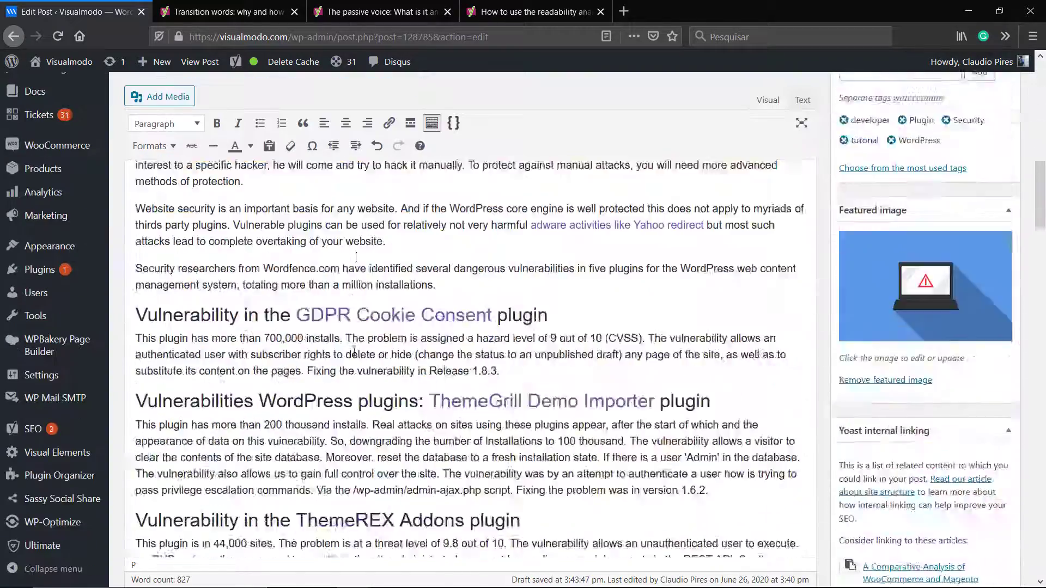
{"action": "left_click", "coordinate": [256, 287]}
{"action": "key", "text": "ctrl+v"}
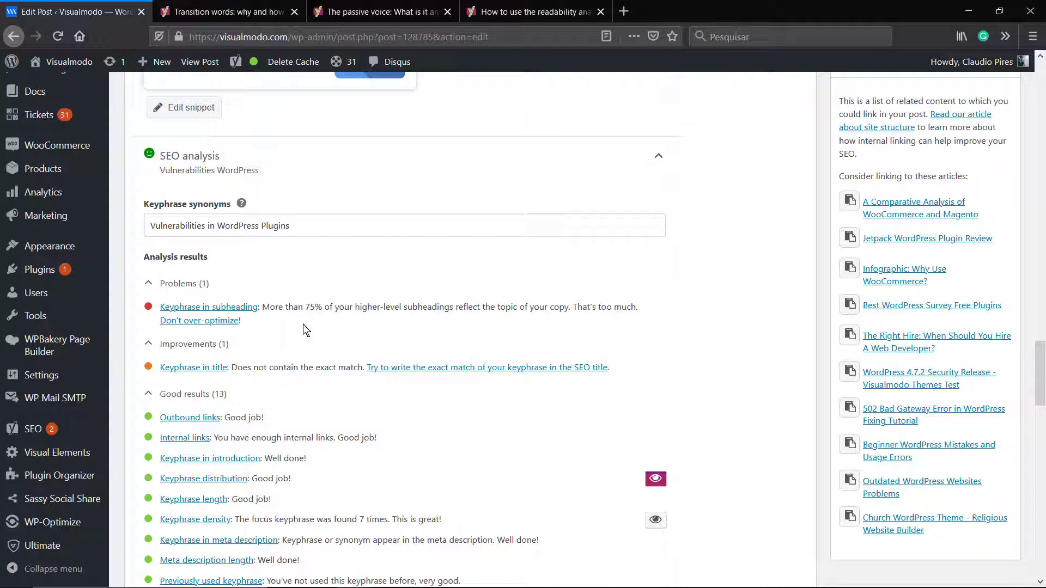
- Remove "plugins" from the wpCentral heading so it starts with "Vulnerabilities WordPress:", and recheck the SEO analysis
{"action": "scroll", "coordinate": [292, 319], "scroll_direction": "up", "scroll_amount": 15}
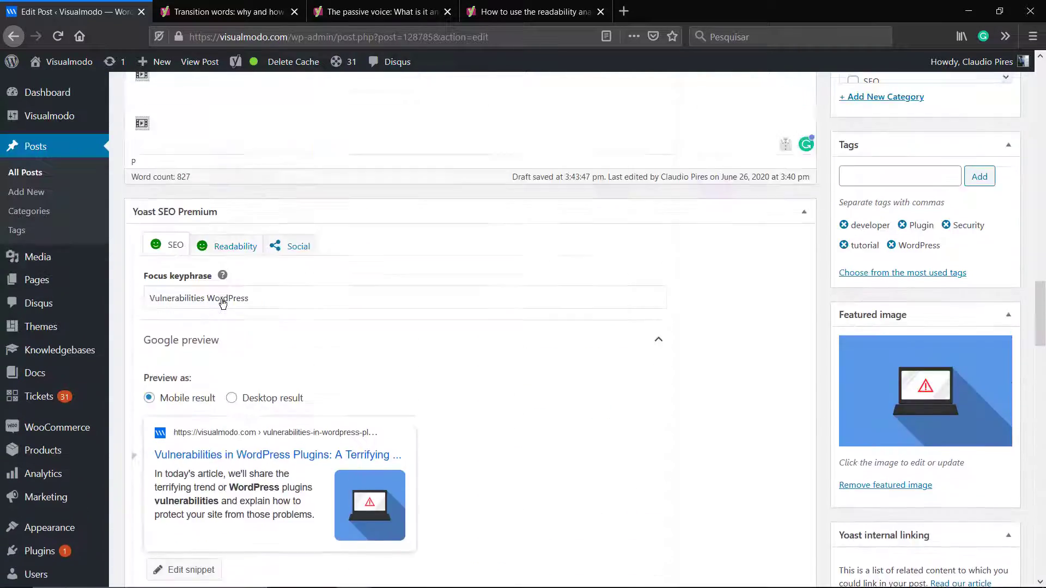
{"action": "scroll", "coordinate": [222, 298], "scroll_direction": "up", "scroll_amount": 5}
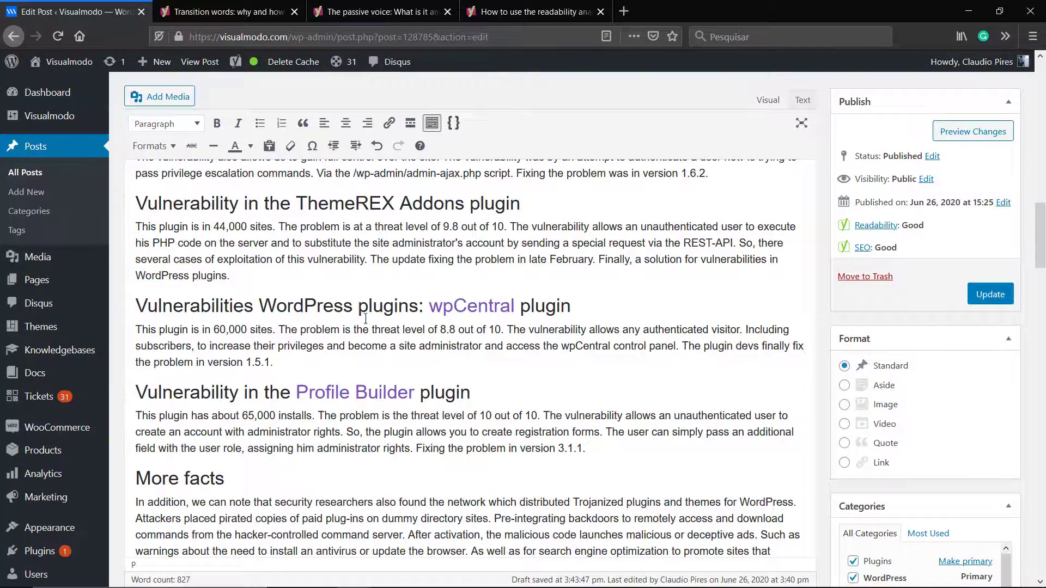
{"action": "double_click", "coordinate": [365, 317]}
{"action": "key", "text": "BackSpace"}
{"action": "key", "text": "BackSpace"}
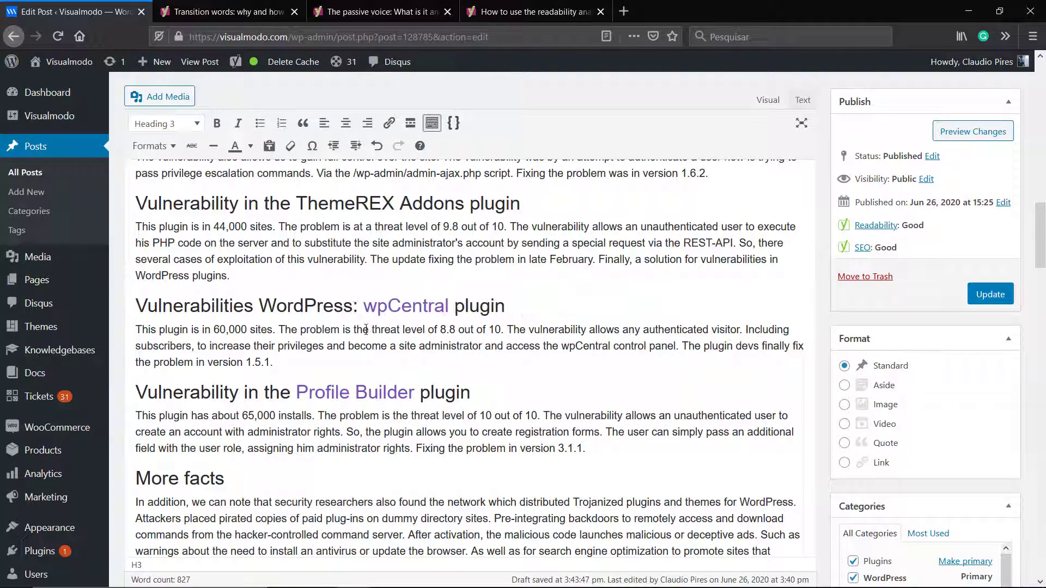
{"action": "scroll", "coordinate": [367, 325], "scroll_direction": "down", "scroll_amount": 20}
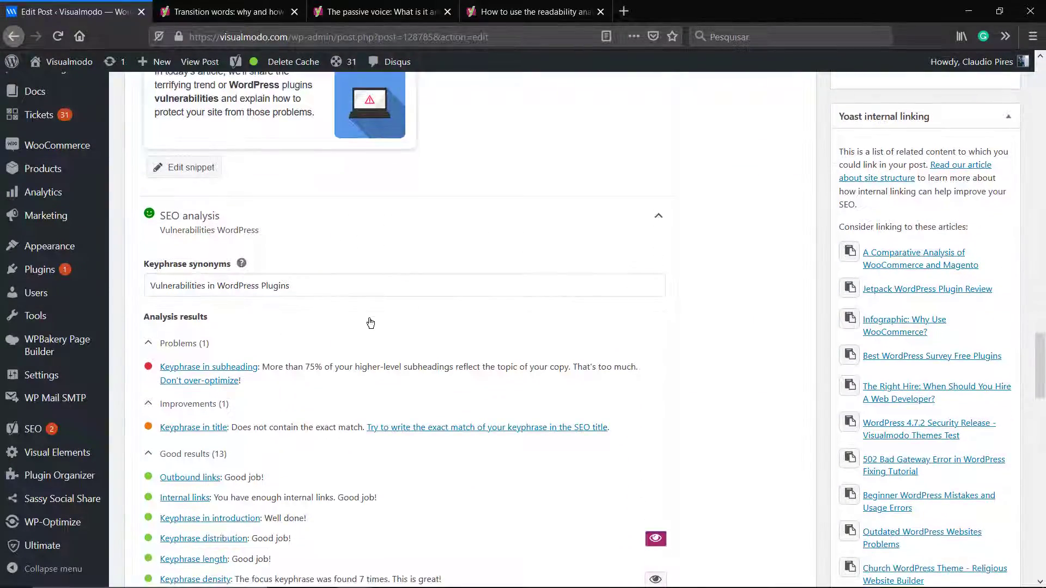
- Try replacing "WordPress" with "in" in the ThemeGrill Demo Importer heading and check the SEO analysis
{"action": "scroll", "coordinate": [370, 323], "scroll_direction": "up", "scroll_amount": 20}
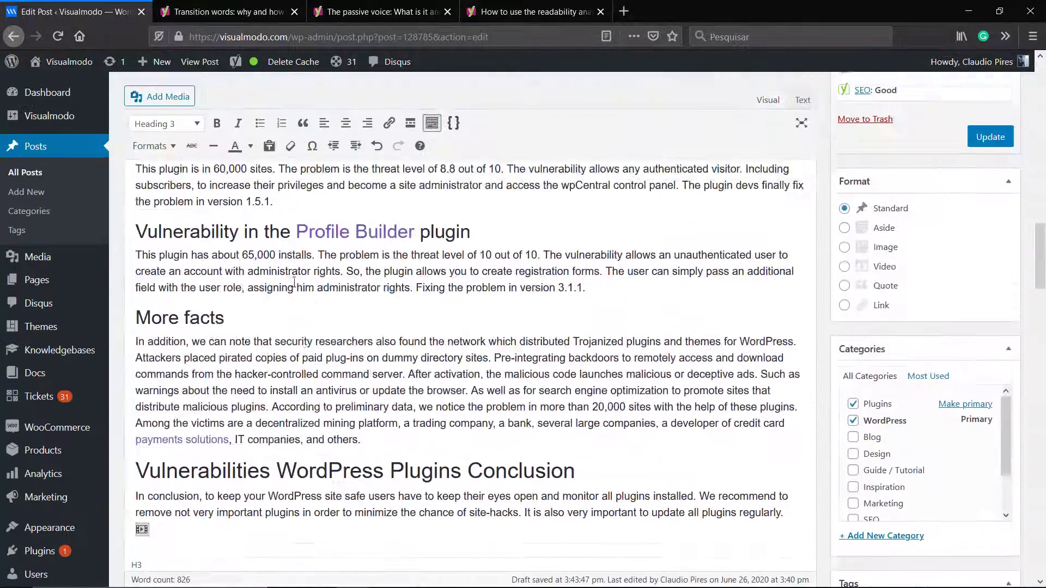
{"action": "scroll", "coordinate": [240, 320], "scroll_direction": "up", "scroll_amount": 1}
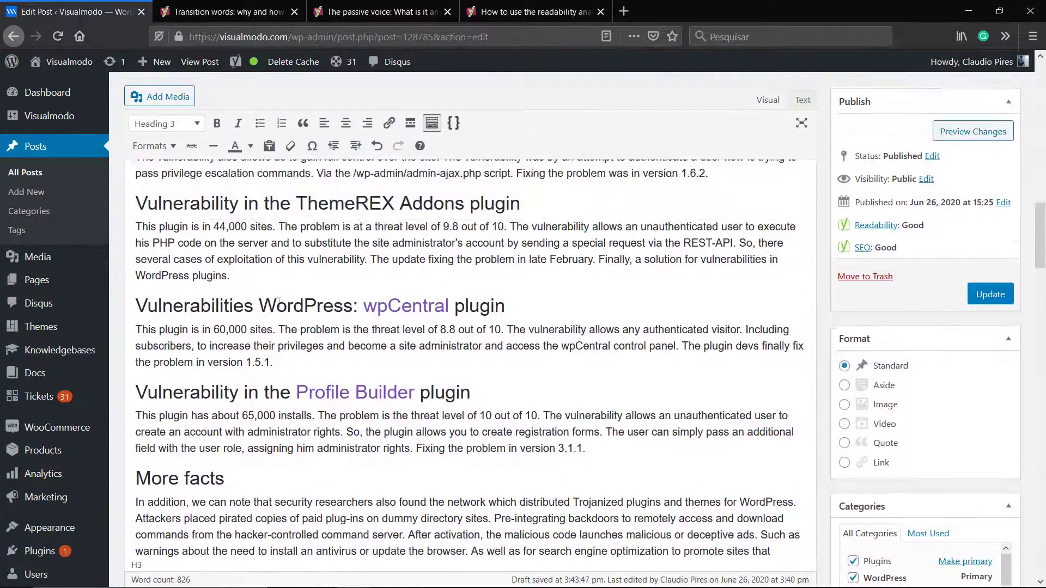
{"action": "double_click", "coordinate": [301, 307]}
{"action": "scroll", "coordinate": [307, 316], "scroll_direction": "up", "scroll_amount": 3}
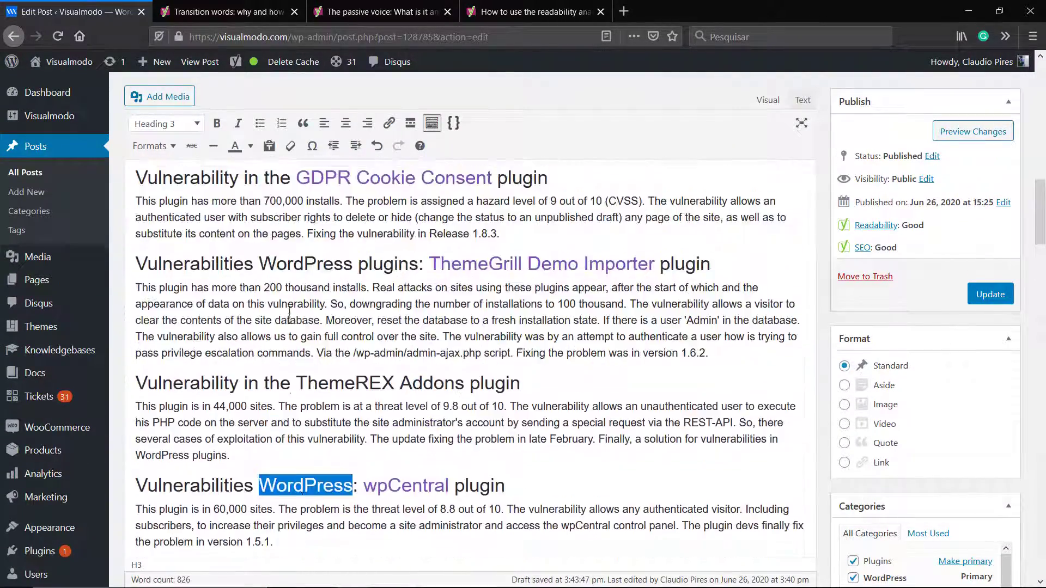
{"action": "double_click", "coordinate": [309, 264]}
{"action": "key", "text": "Delete"}
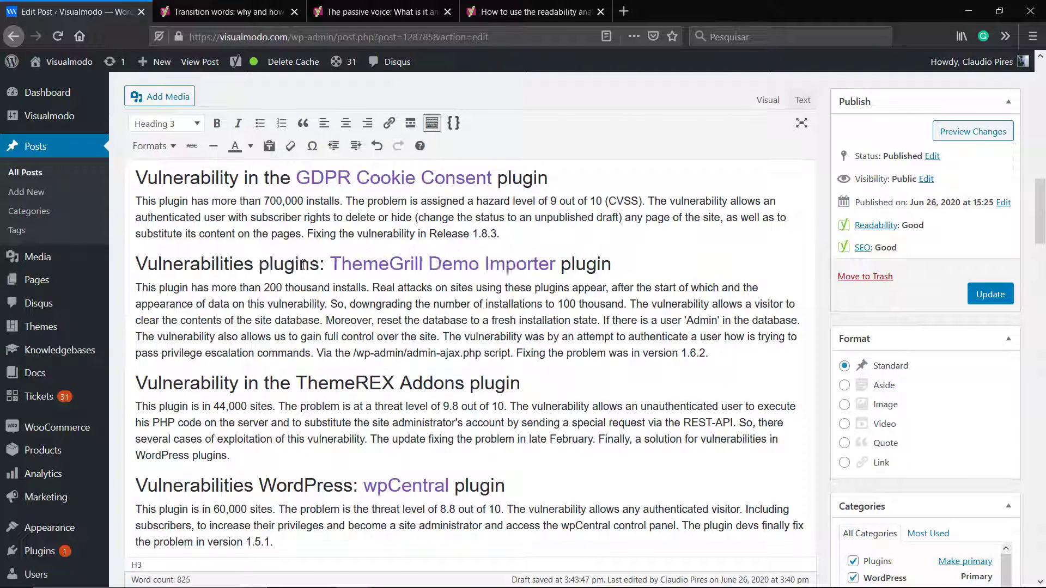
{"action": "type", "text": "in"}
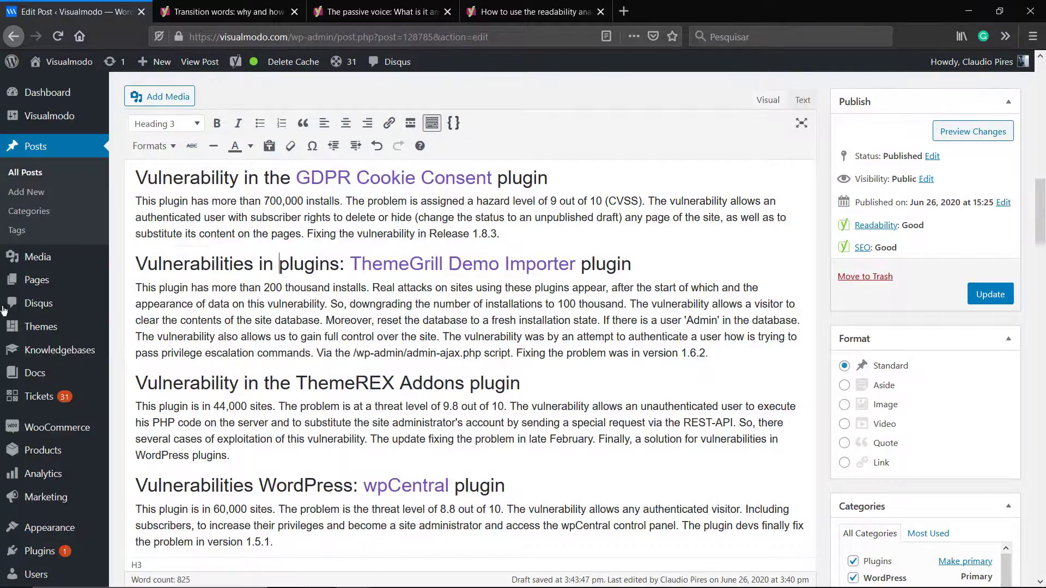
{"action": "scroll", "coordinate": [259, 307], "scroll_direction": "down", "scroll_amount": 20}
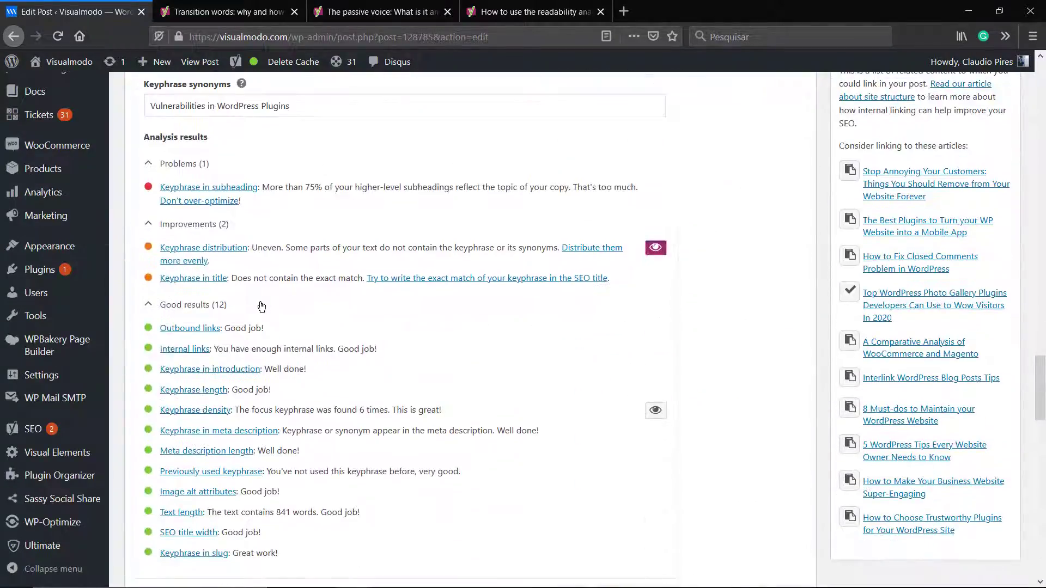
{"action": "scroll", "coordinate": [262, 307], "scroll_direction": "up", "scroll_amount": 1}
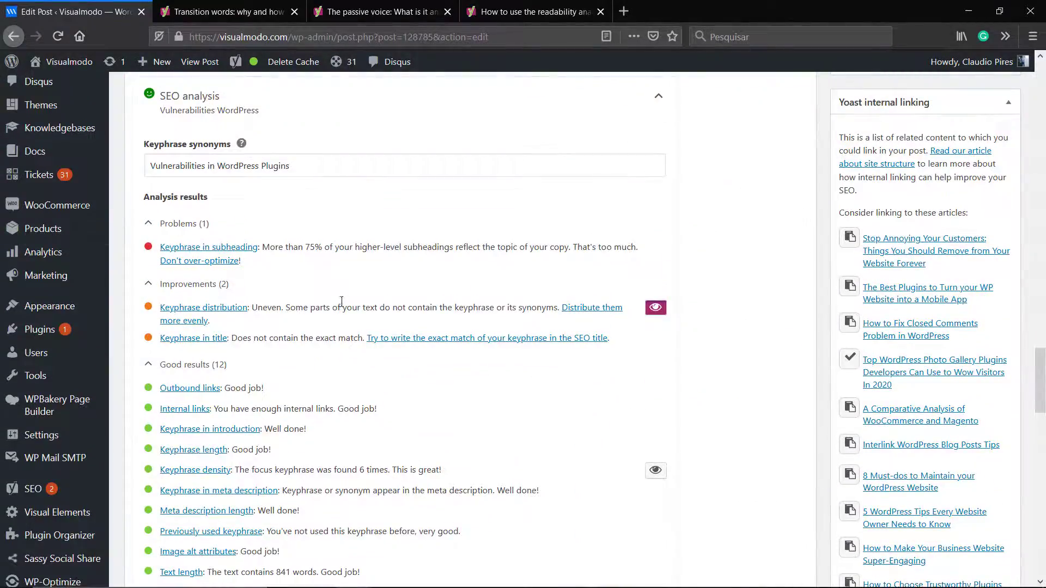
{"action": "scroll", "coordinate": [361, 326], "scroll_direction": "up", "scroll_amount": 2}
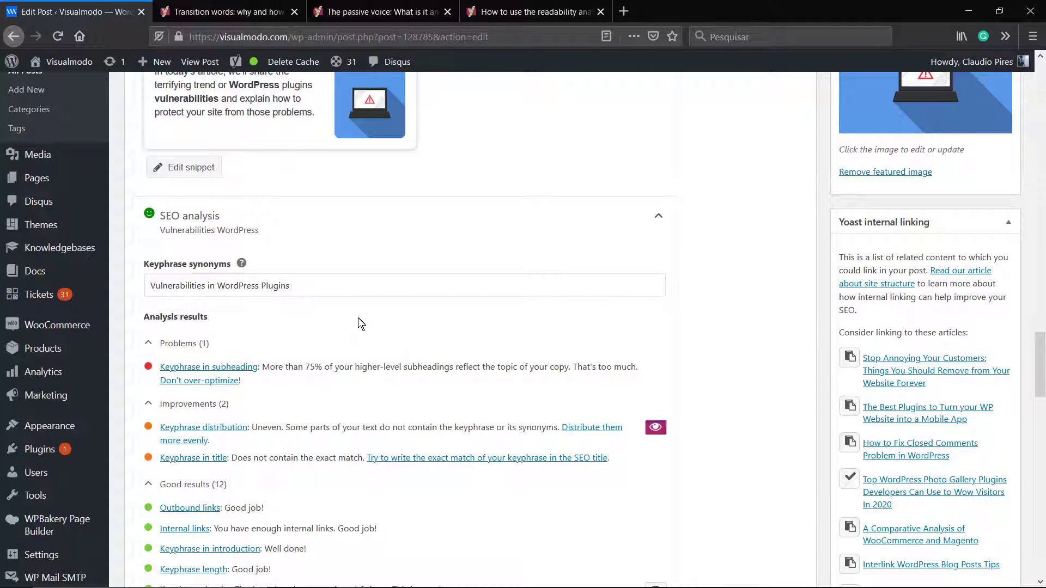
- Delete "WordPress plugins" from the ThemeGrill Demo Importer heading, leaving "Vulnerabilities:" before the plugin name
{"action": "scroll", "coordinate": [392, 386], "scroll_direction": "up", "scroll_amount": 10}
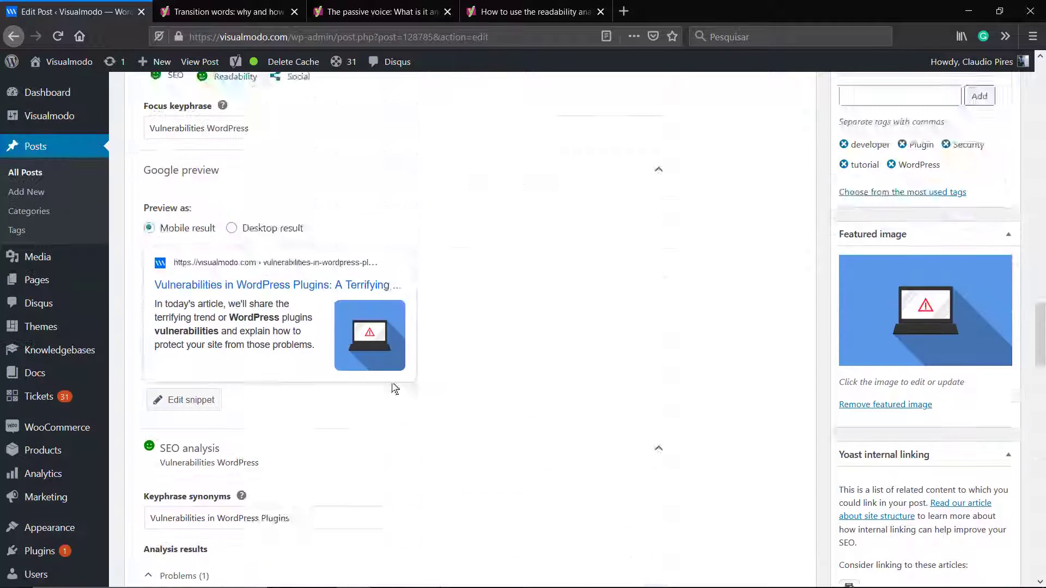
{"action": "scroll", "coordinate": [332, 366], "scroll_direction": "up", "scroll_amount": 3}
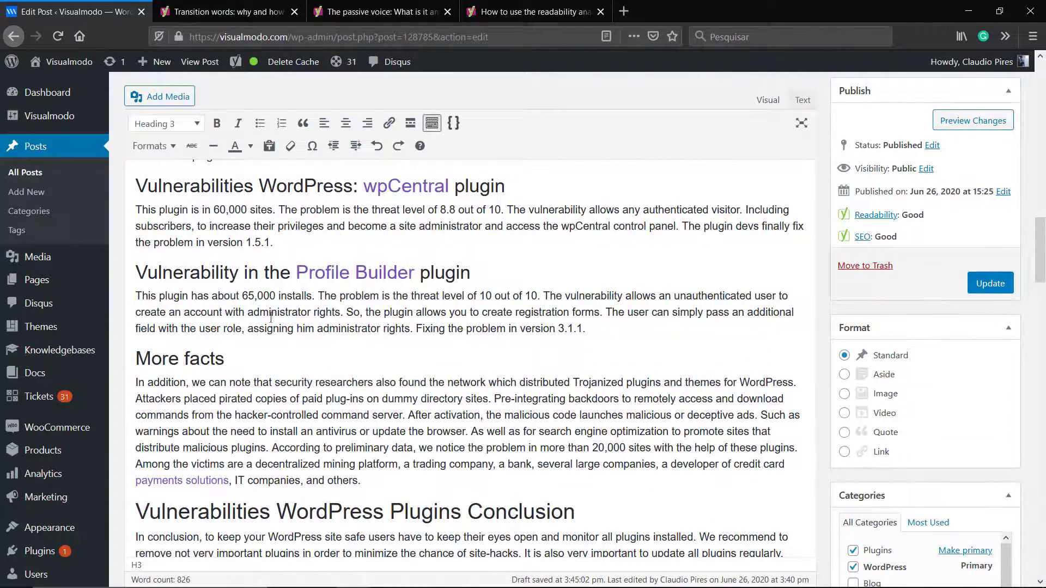
{"action": "scroll", "coordinate": [297, 297], "scroll_direction": "up", "scroll_amount": 5}
{"action": "scroll", "coordinate": [297, 297], "scroll_direction": "up", "scroll_amount": 3}
{"action": "double_click", "coordinate": [296, 287]}
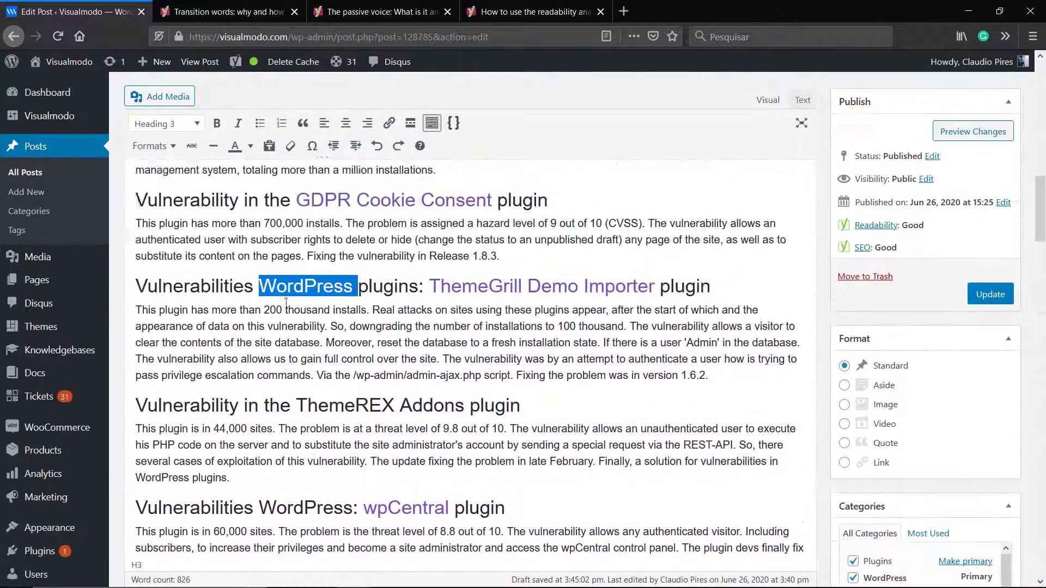
{"action": "left_click", "coordinate": [289, 307]}
{"action": "left_click_drag", "start_coordinate": [418, 327], "coordinate": [260, 323]}
{"action": "key", "text": "BackSpace"}
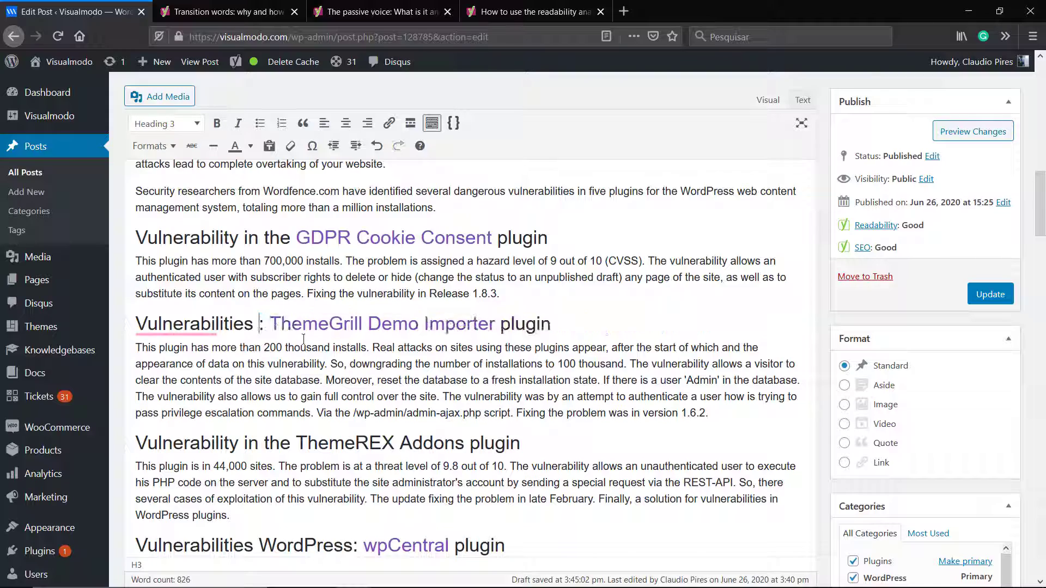
{"action": "key", "text": "BackSpace"}
- Check the keyphrase in subheading result and review the post's headings for overused keyphrases
{"action": "scroll", "coordinate": [269, 336], "scroll_direction": "down", "scroll_amount": 10}
{"action": "scroll", "coordinate": [269, 336], "scroll_direction": "down", "scroll_amount": 15}
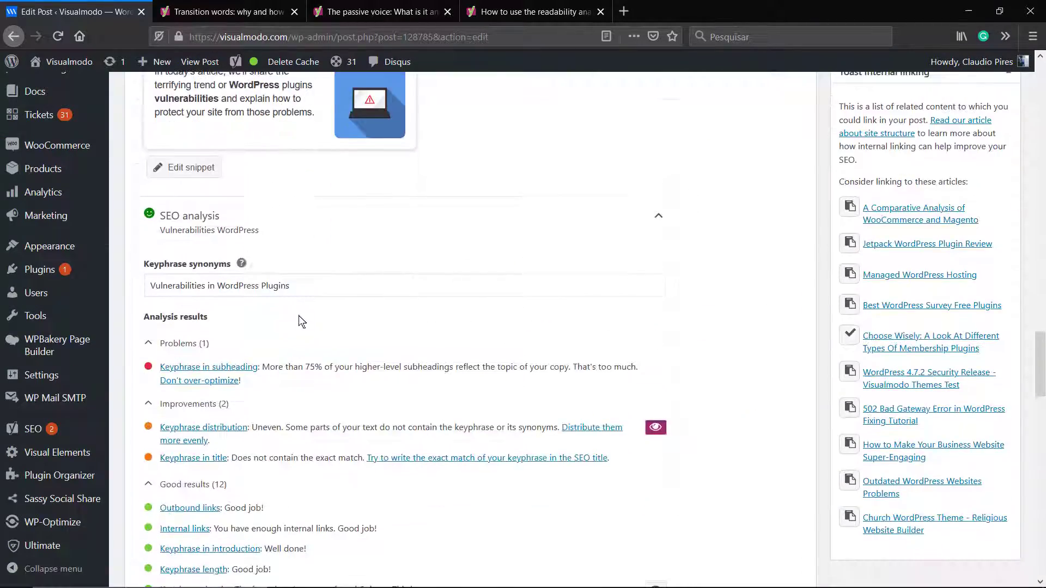
{"action": "scroll", "coordinate": [467, 278], "scroll_direction": "up", "scroll_amount": 20}
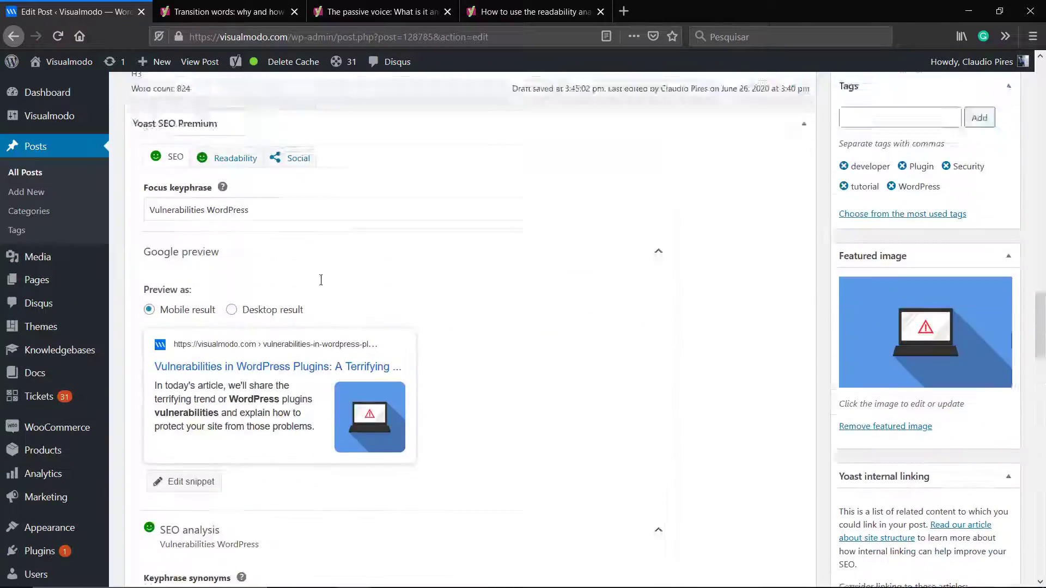
{"action": "scroll", "coordinate": [241, 305], "scroll_direction": "up", "scroll_amount": 2}
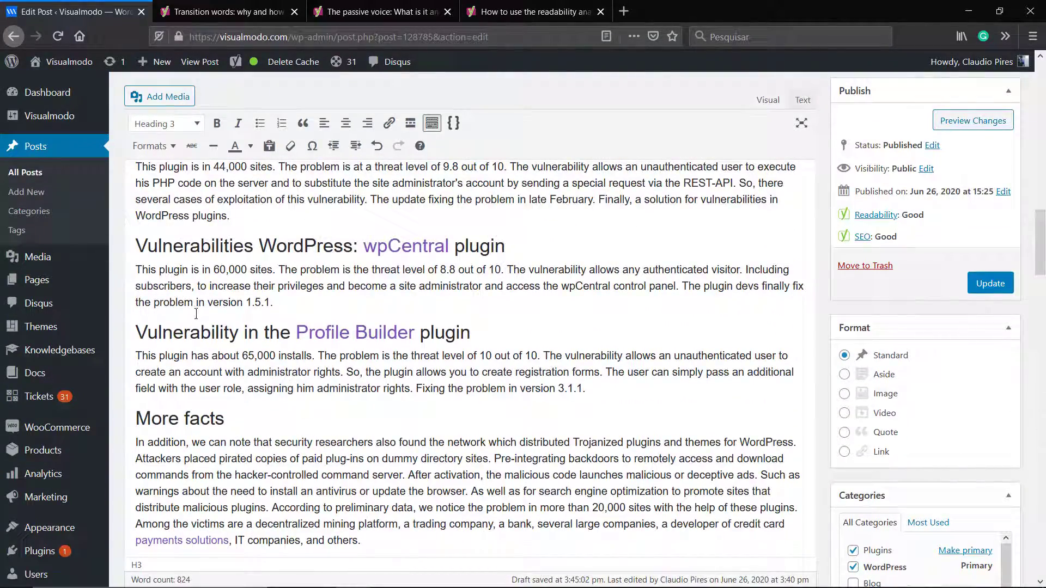
{"action": "scroll", "coordinate": [193, 318], "scroll_direction": "down", "scroll_amount": 15}
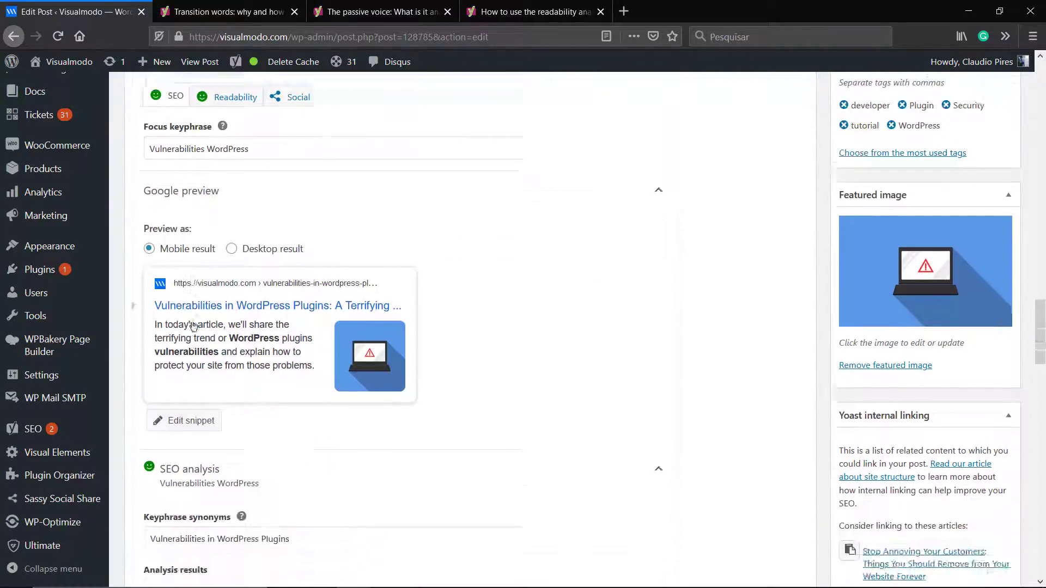
{"action": "scroll", "coordinate": [299, 327], "scroll_direction": "up", "scroll_amount": 2}
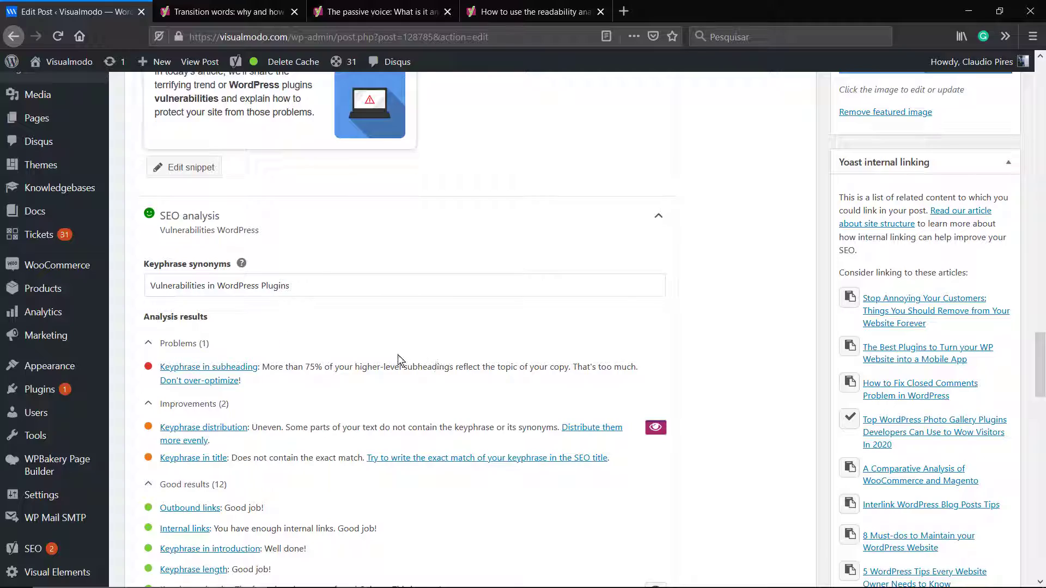
{"action": "scroll", "coordinate": [398, 360], "scroll_direction": "up", "scroll_amount": 15}
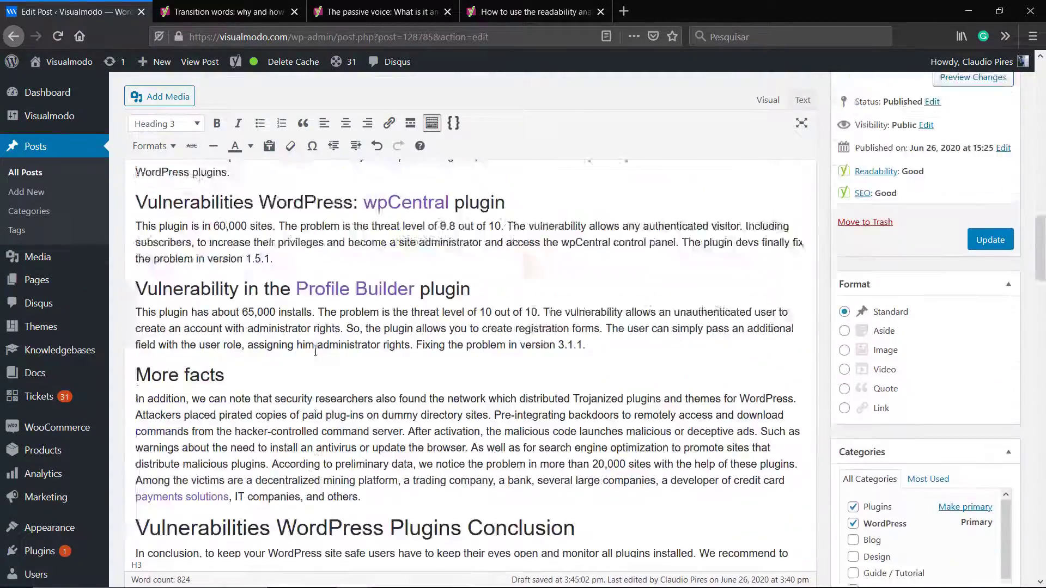
{"action": "scroll", "coordinate": [315, 351], "scroll_direction": "up", "scroll_amount": 20}
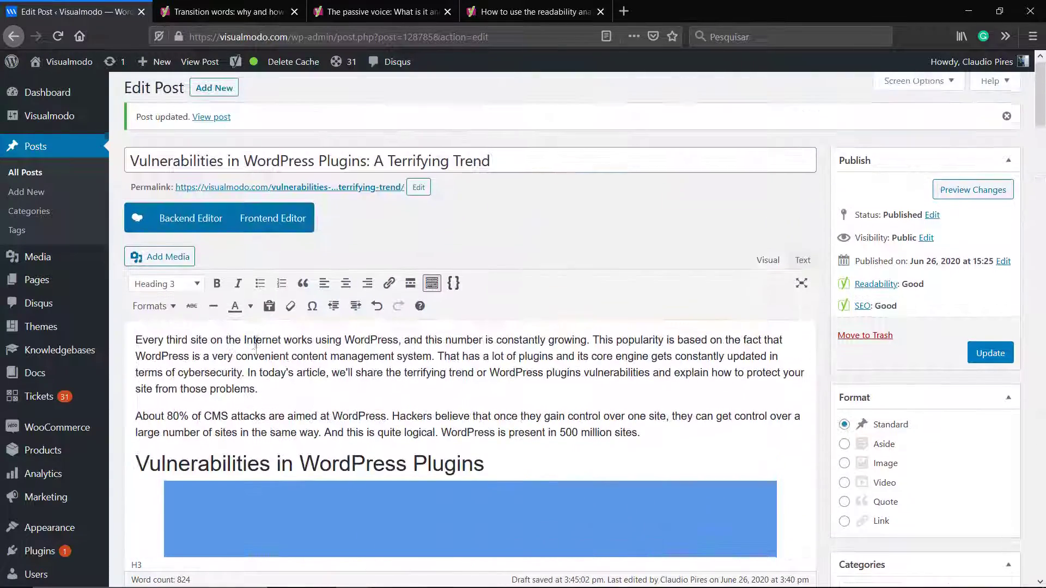
{"action": "scroll", "coordinate": [269, 363], "scroll_direction": "down", "scroll_amount": 4}
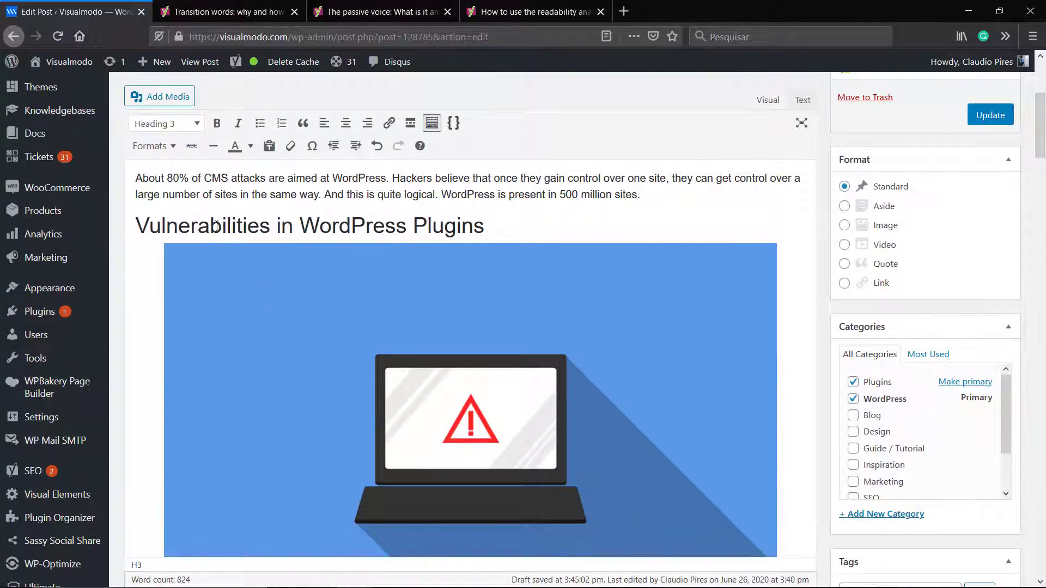
- Delete "Vulnerability in the" from the GDPR Cookie Consent heading so it starts with the plugin name
{"action": "scroll", "coordinate": [271, 254], "scroll_direction": "down", "scroll_amount": 10}
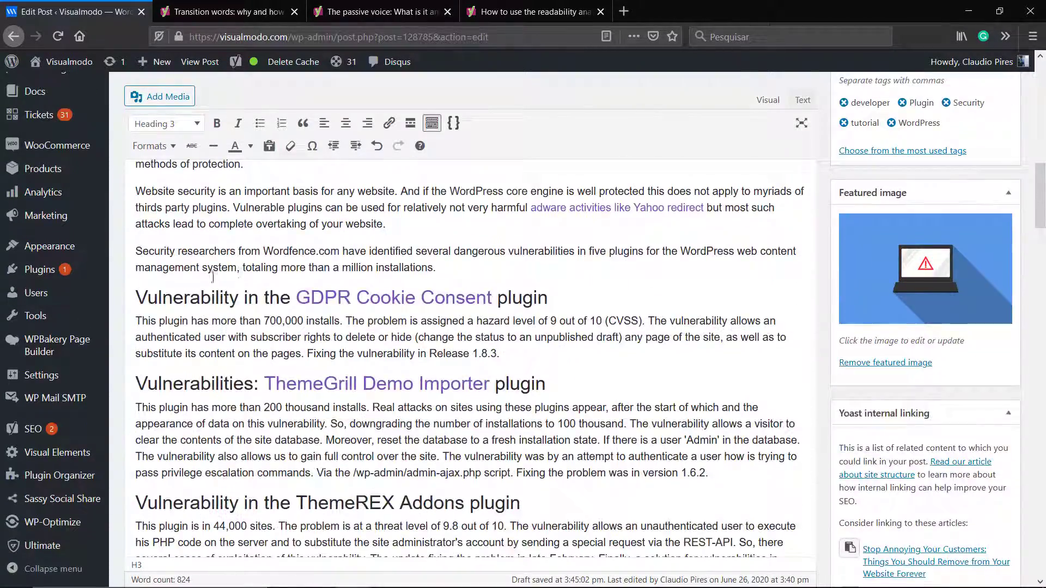
{"action": "double_click", "coordinate": [199, 301]}
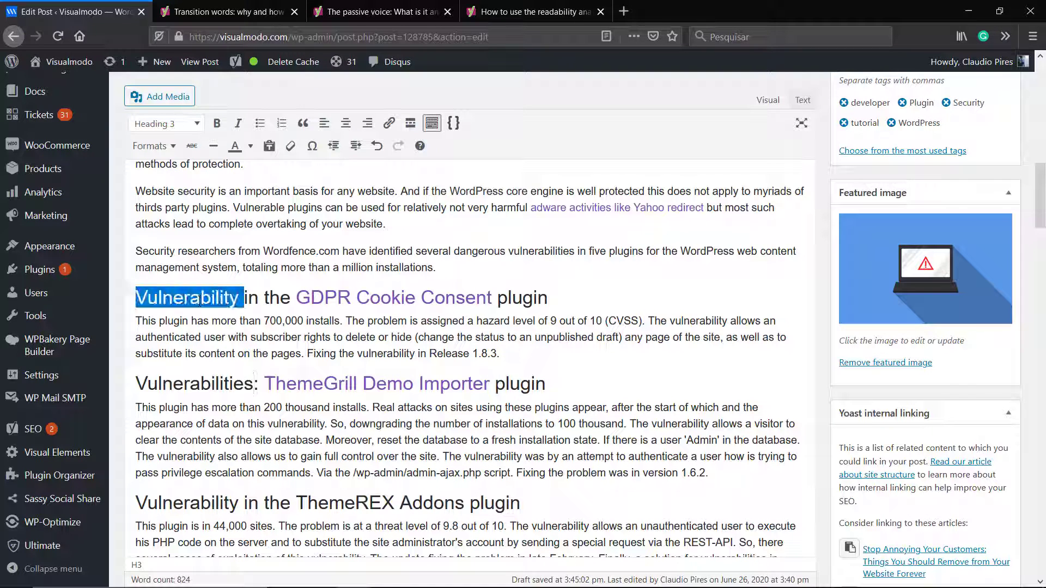
{"action": "key", "text": "Delete"}
{"action": "key", "text": "Delete"}
{"action": "key", "text": "Delete"}
{"action": "key", "text": "Delete"}
{"action": "key", "text": "Delete"}
{"action": "key", "text": "Delete"}
{"action": "key", "text": "Delete"}
{"action": "key", "text": "Delete"}
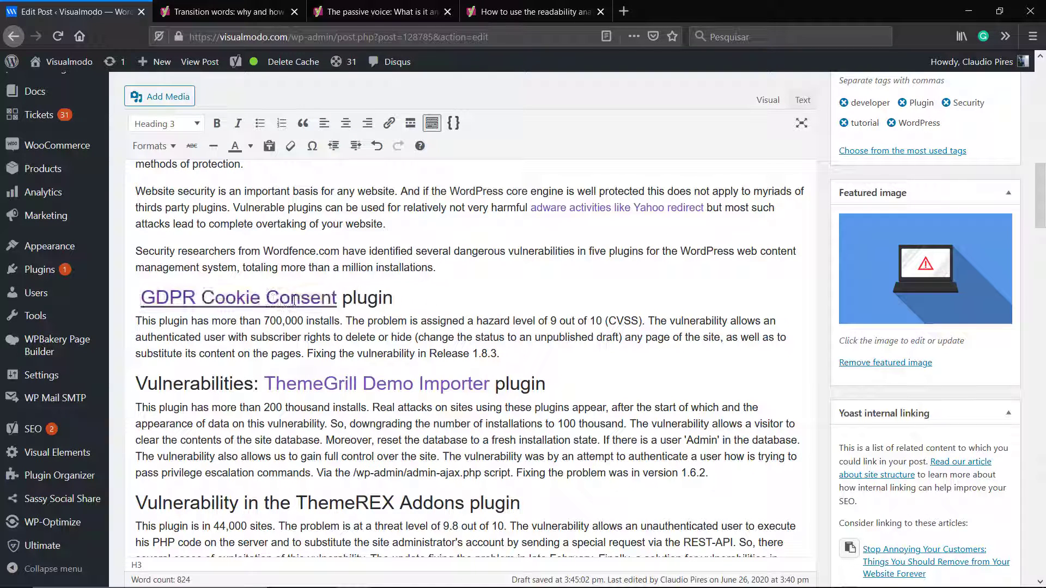
{"action": "left_click", "coordinate": [295, 226]}
- Insert "WordPress Plugins" before "Vulnerabilities:" in the ThemeGrill Demo Importer heading
{"action": "scroll", "coordinate": [245, 272], "scroll_direction": "down", "scroll_amount": 2}
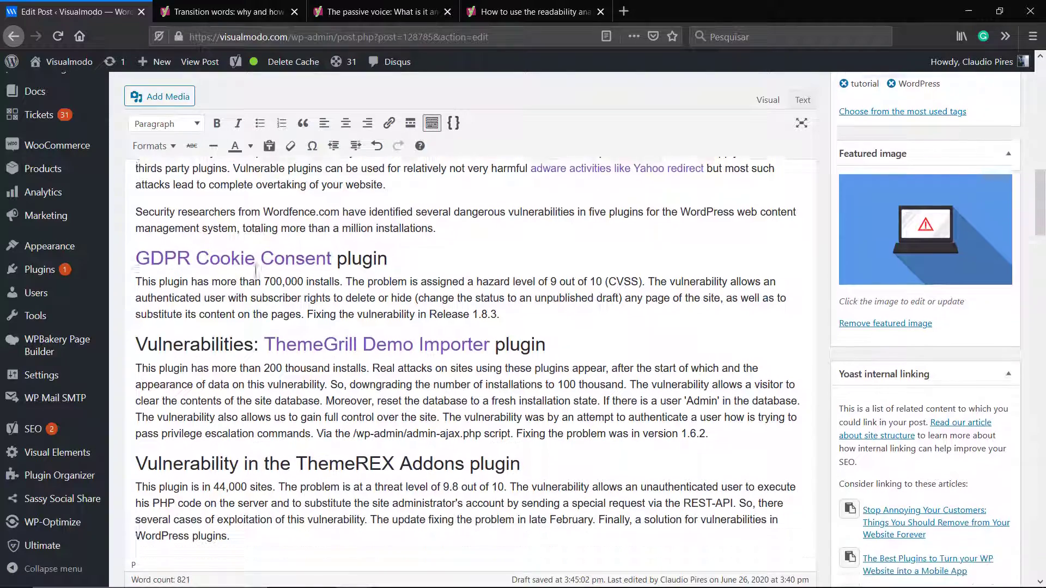
{"action": "left_click", "coordinate": [212, 263]}
{"action": "double_click", "coordinate": [211, 264]}
{"action": "scroll", "coordinate": [212, 264], "scroll_direction": "down", "scroll_amount": 1}
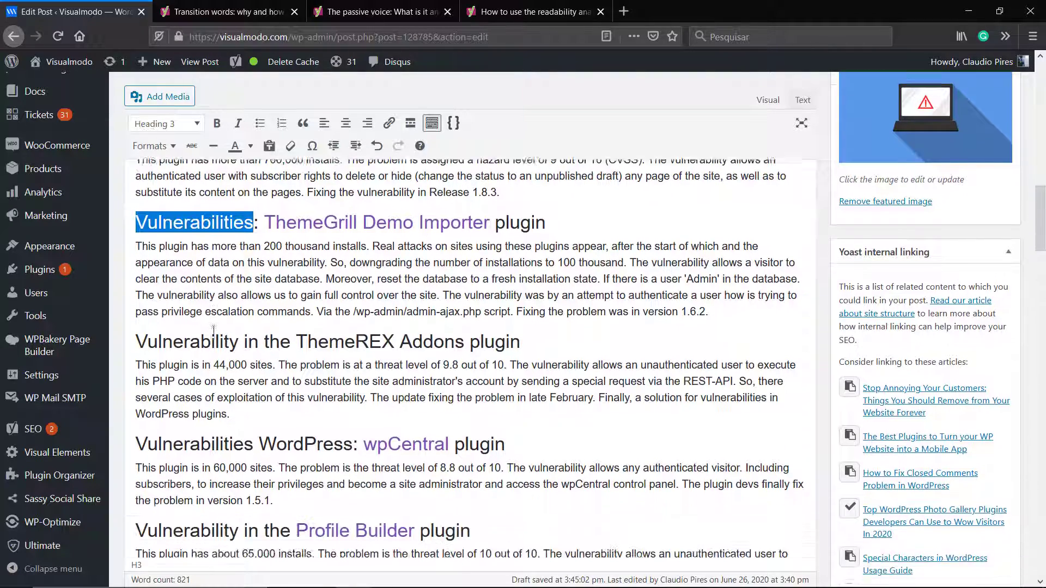
{"action": "scroll", "coordinate": [211, 264], "scroll_direction": "up", "scroll_amount": 1}
{"action": "left_click", "coordinate": [136, 262]}
{"action": "type", "text": "WordPress Pl"}
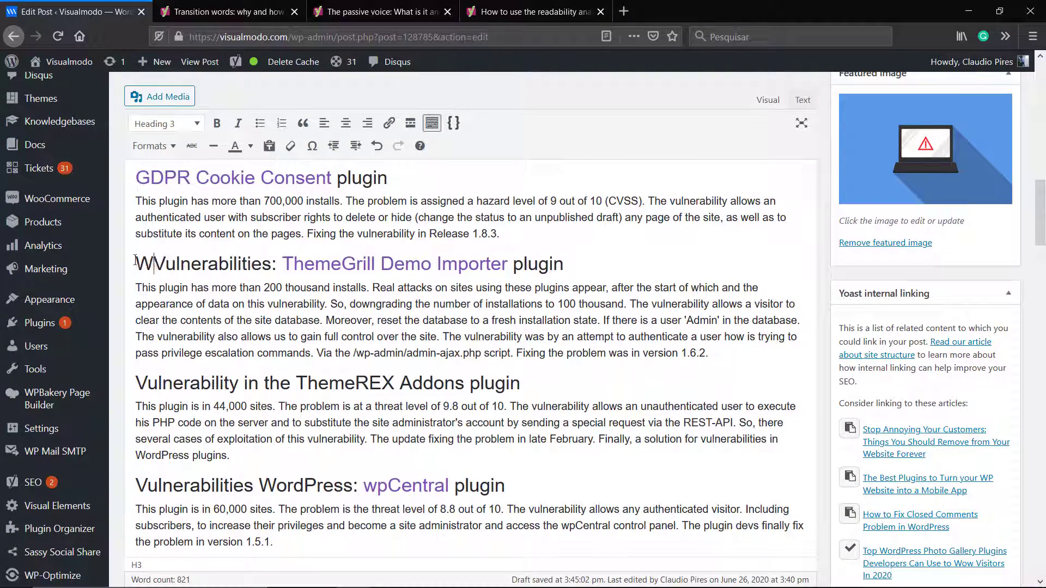
{"action": "type", "text": "ugins"}
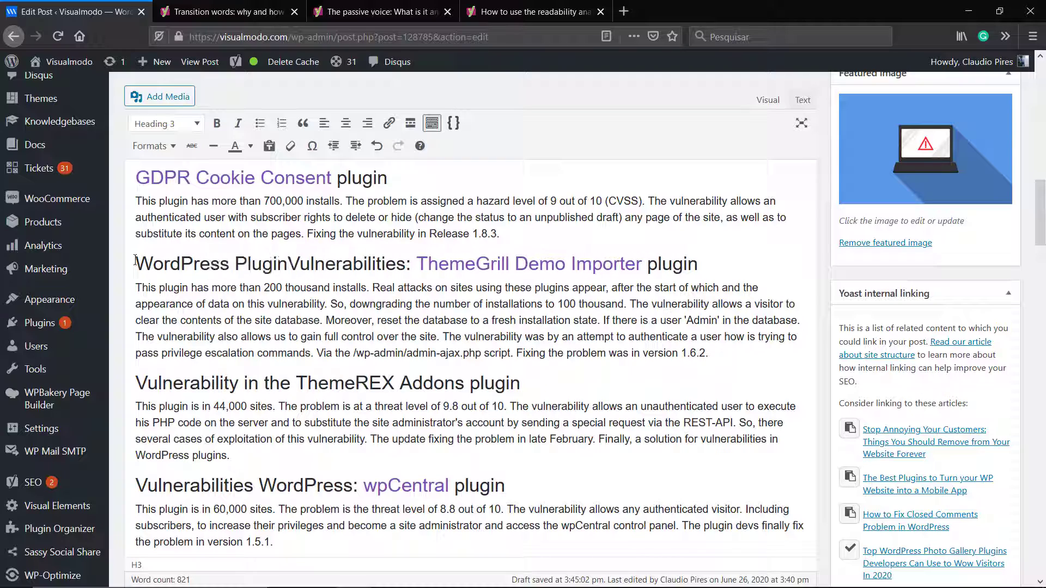
- Delete "Vulnerabilities WordPress:" from the wpCentral heading so it starts with the plugin name
{"action": "scroll", "coordinate": [261, 298], "scroll_direction": "down", "scroll_amount": 3}
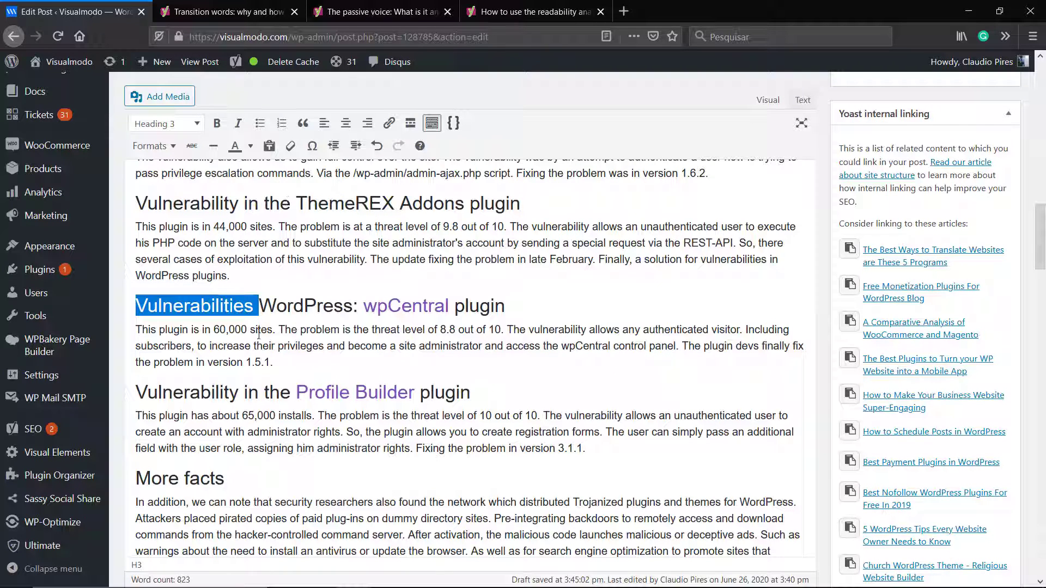
{"action": "left_click_drag", "start_coordinate": [360, 307], "coordinate": [136, 306]}
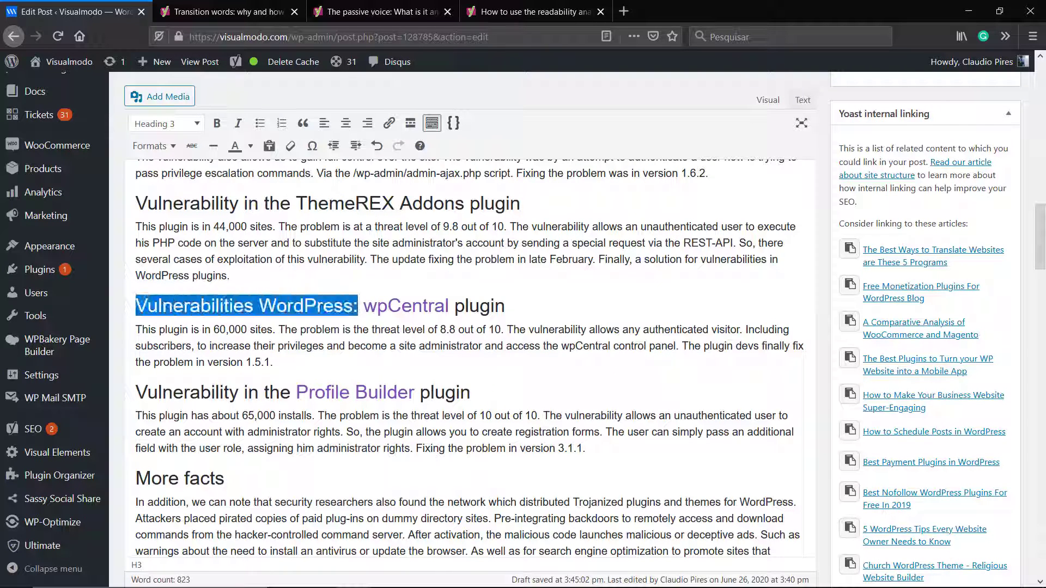
{"action": "key", "text": "BackSpace"}
{"action": "key", "text": "Delete"}
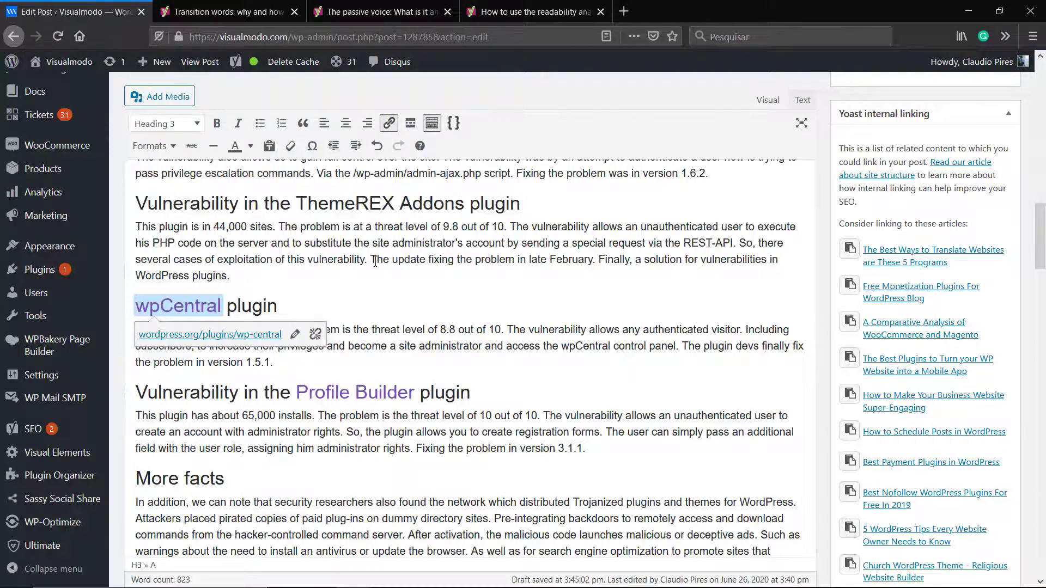
- Check the SEO analysis, highlight the keyphrase distribution result in the text, and review which sections lack the keyphrase
{"action": "scroll", "coordinate": [375, 263], "scroll_direction": "down", "scroll_amount": 15}
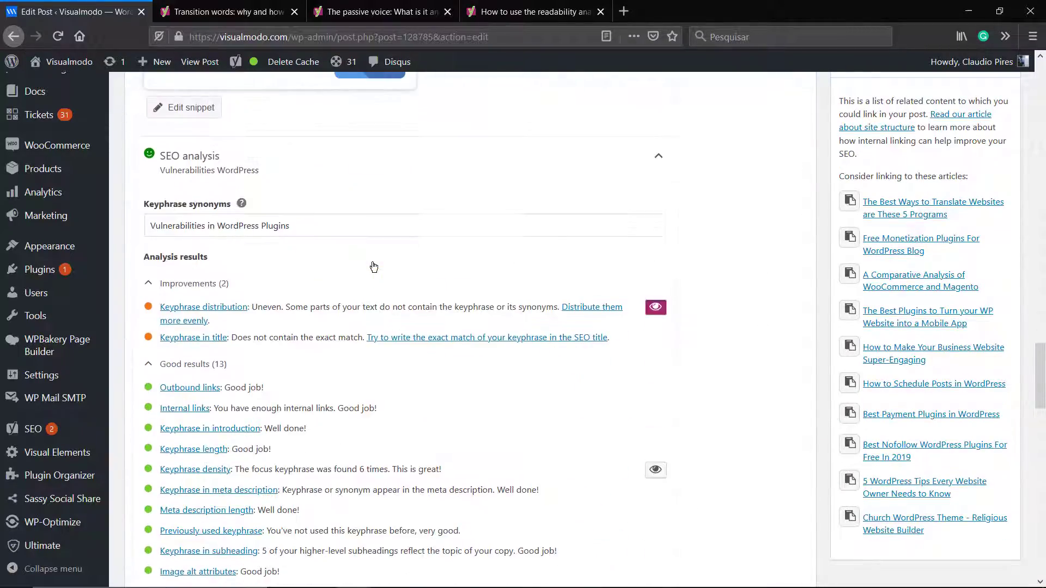
{"action": "scroll", "coordinate": [344, 315], "scroll_direction": "up", "scroll_amount": 3}
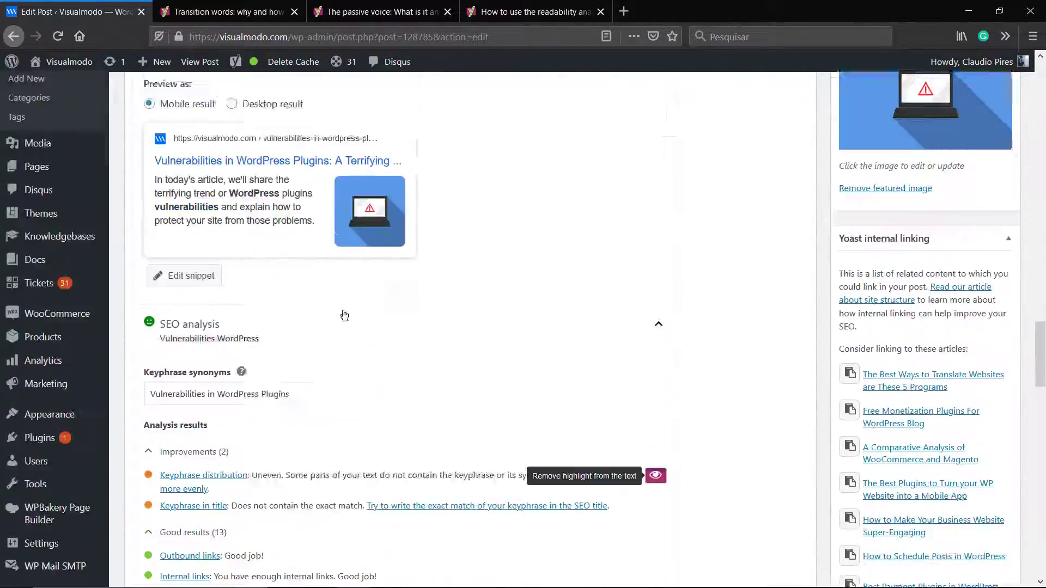
{"action": "scroll", "coordinate": [345, 315], "scroll_direction": "up", "scroll_amount": 15}
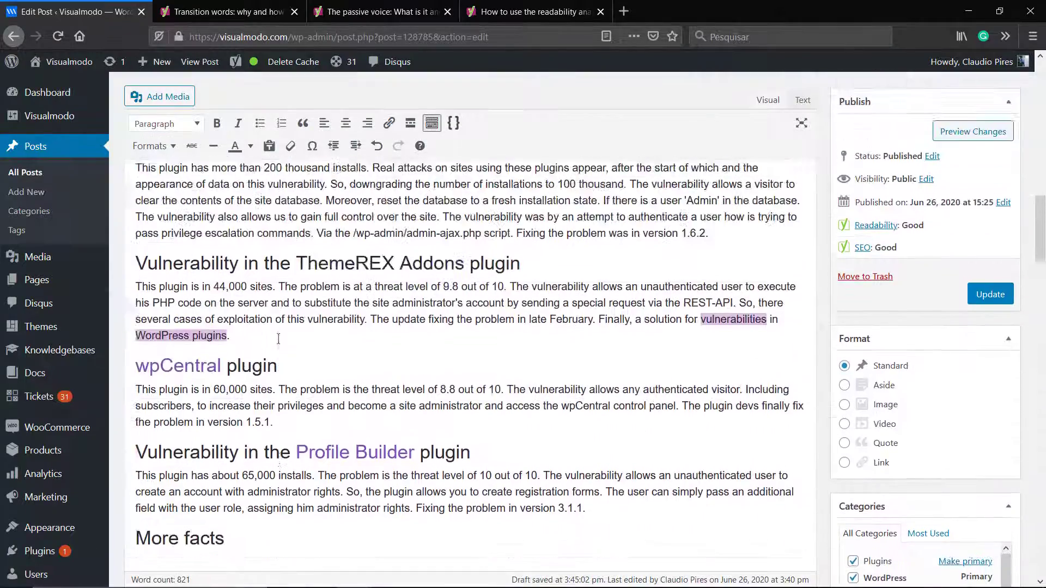
{"action": "scroll", "coordinate": [278, 339], "scroll_direction": "down", "scroll_amount": 5}
{"action": "scroll", "coordinate": [279, 339], "scroll_direction": "up", "scroll_amount": 8}
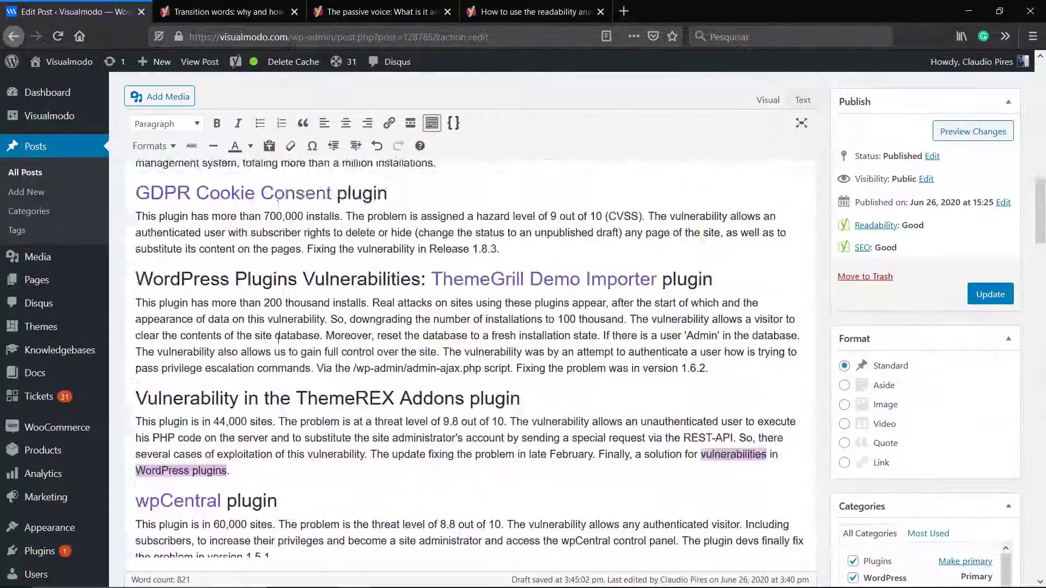
{"action": "scroll", "coordinate": [278, 339], "scroll_direction": "up", "scroll_amount": 4}
{"action": "scroll", "coordinate": [381, 326], "scroll_direction": "down", "scroll_amount": 5}
{"action": "scroll", "coordinate": [497, 314], "scroll_direction": "up", "scroll_amount": 1}
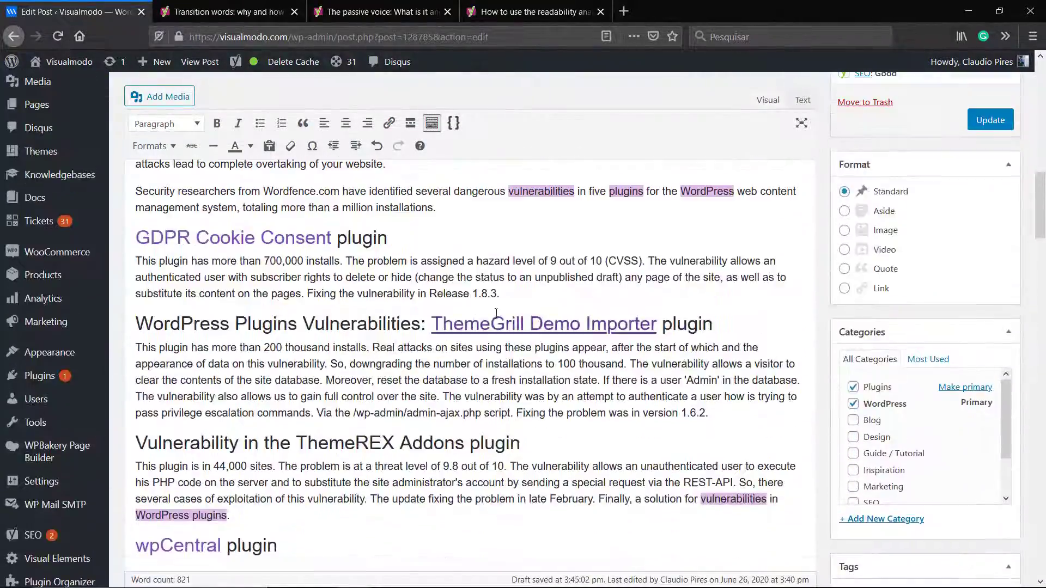
{"action": "left_click", "coordinate": [527, 293]}
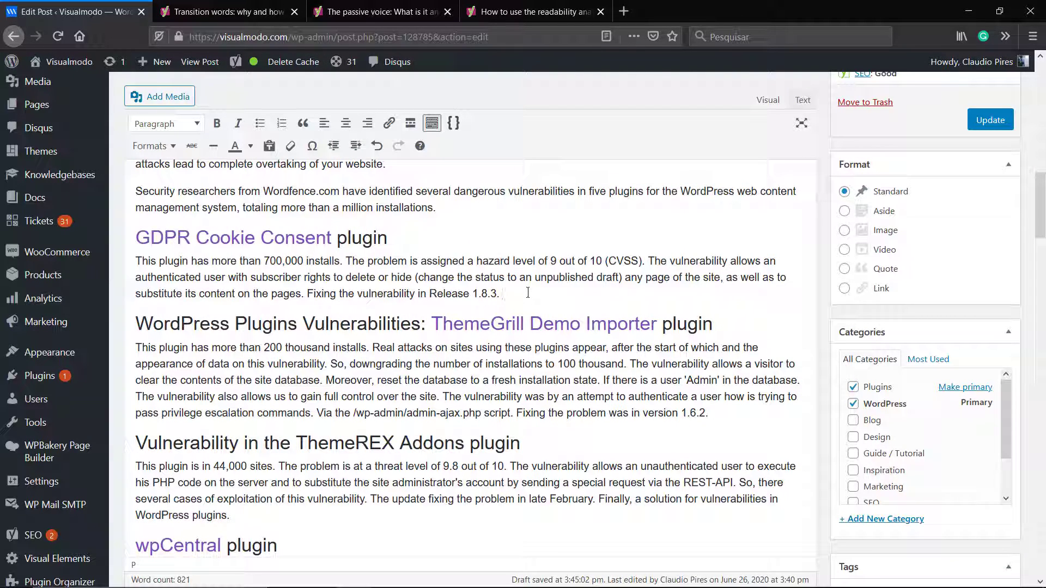
{"action": "type", "text": "So, this error couse"}
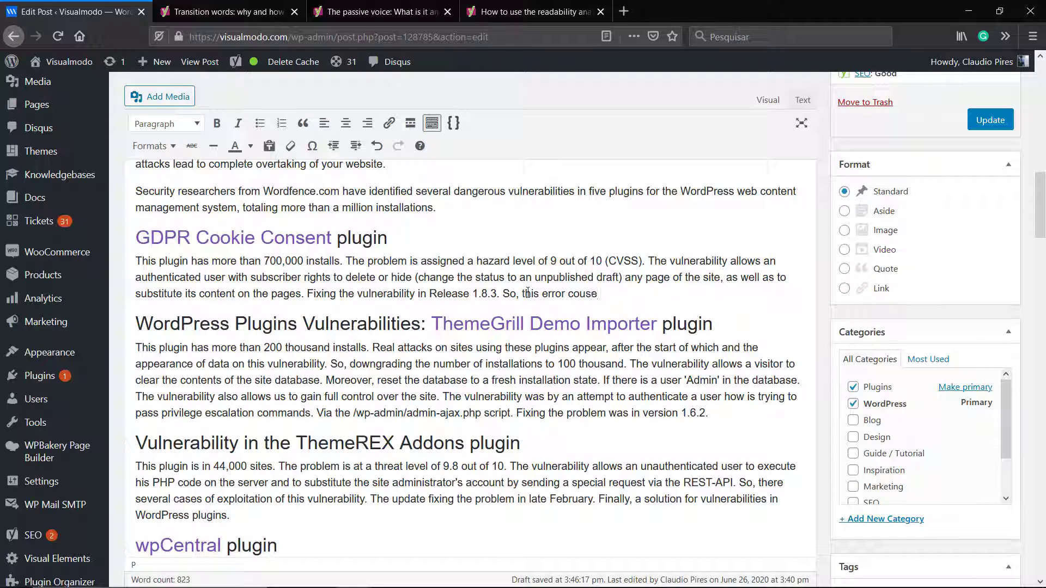
{"action": "left_click_drag", "start_coordinate": [501, 295], "coordinate": [598, 295]}
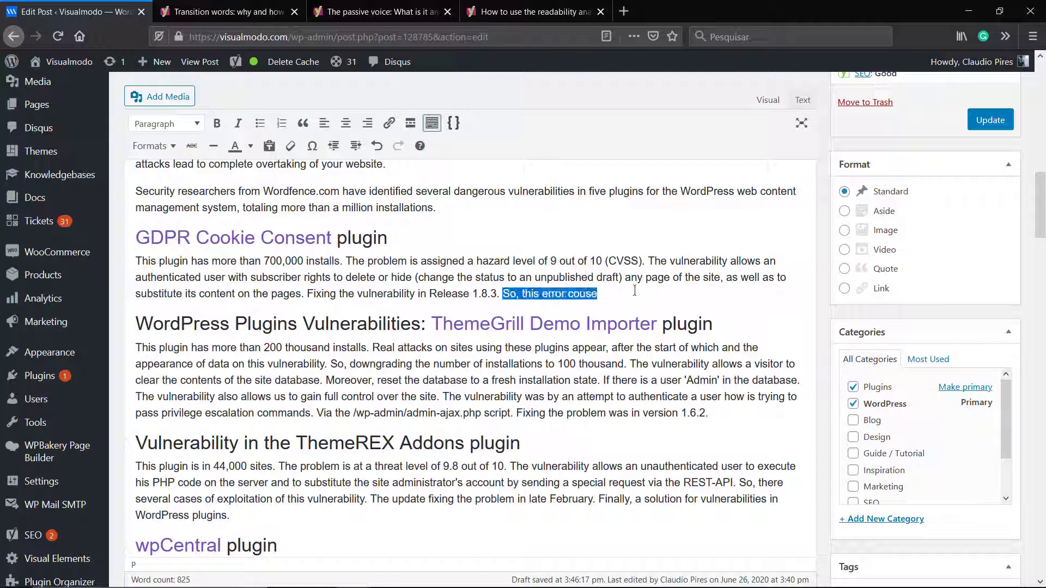
{"action": "key", "text": "BackSpace"}
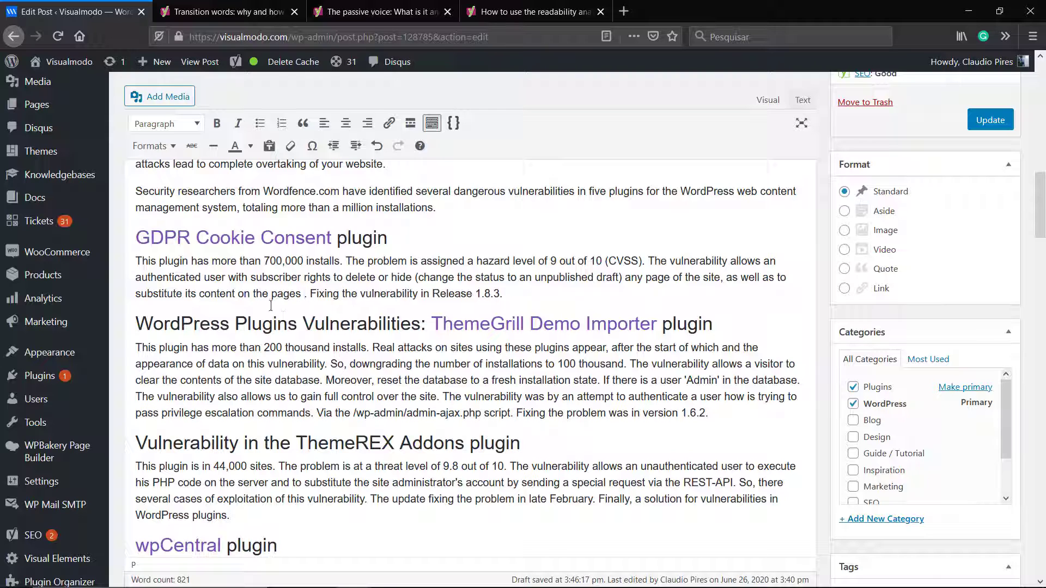
- Add "with vulnerabilities in WordPress plugins" after "content on the pages" in the GDPR Cookie Consent paragraph
{"action": "type", "text": "with "}
{"action": "type", "text": "vul"}
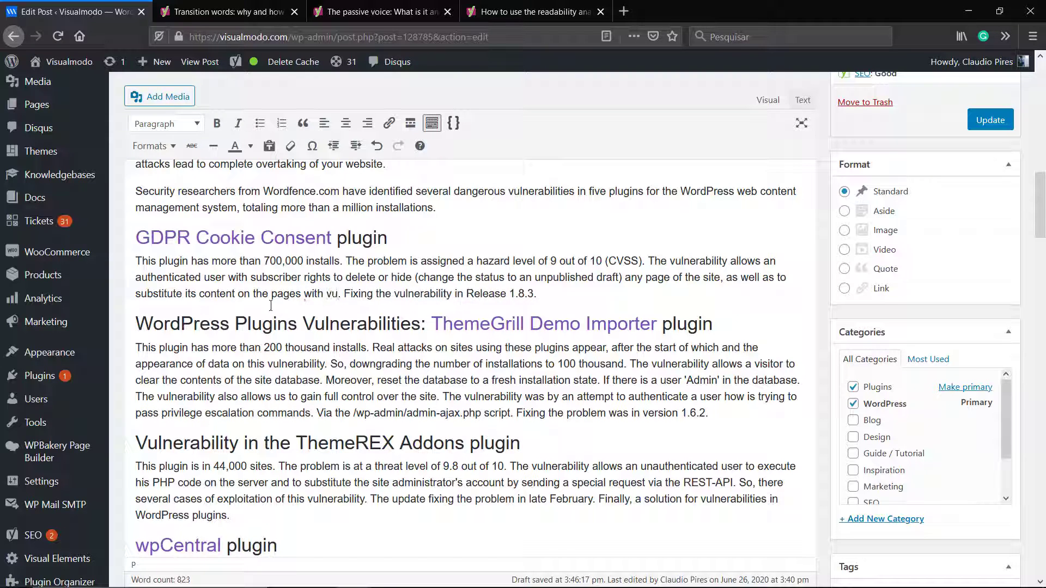
{"action": "type", "text": "nerabiliti"}
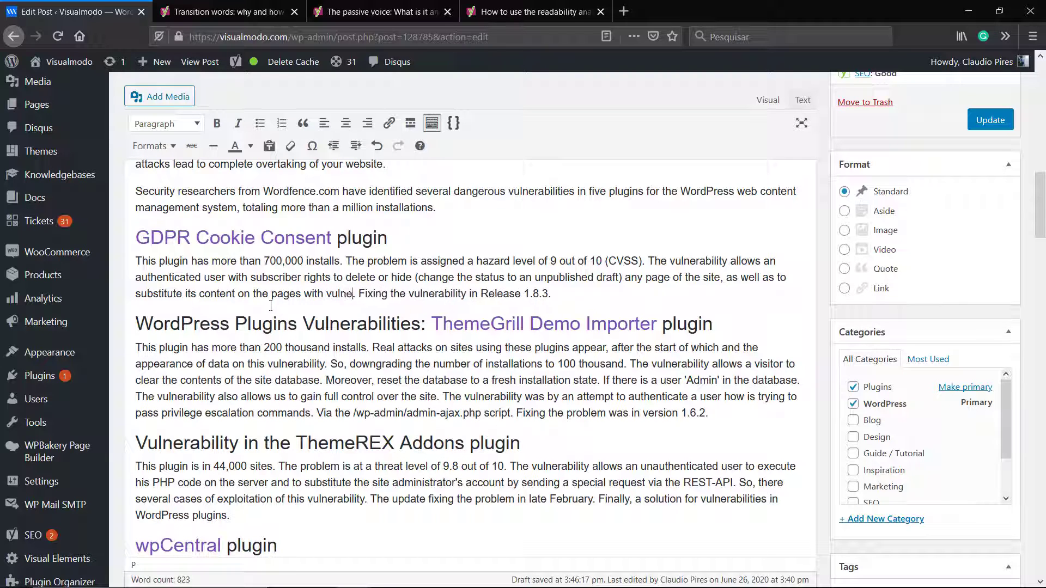
{"action": "type", "text": "es in WordPre"}
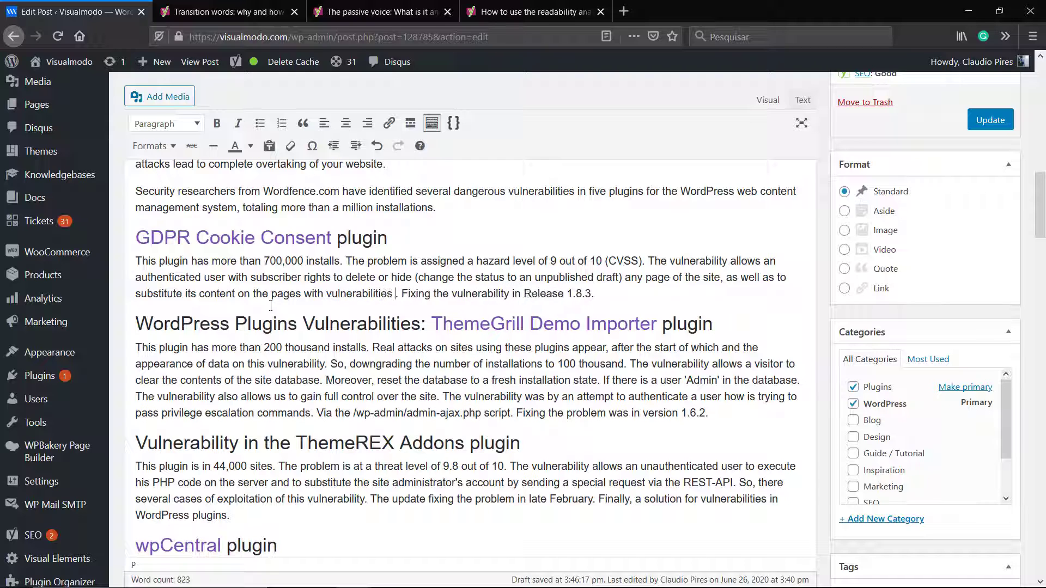
{"action": "type", "text": "ss plugins"}
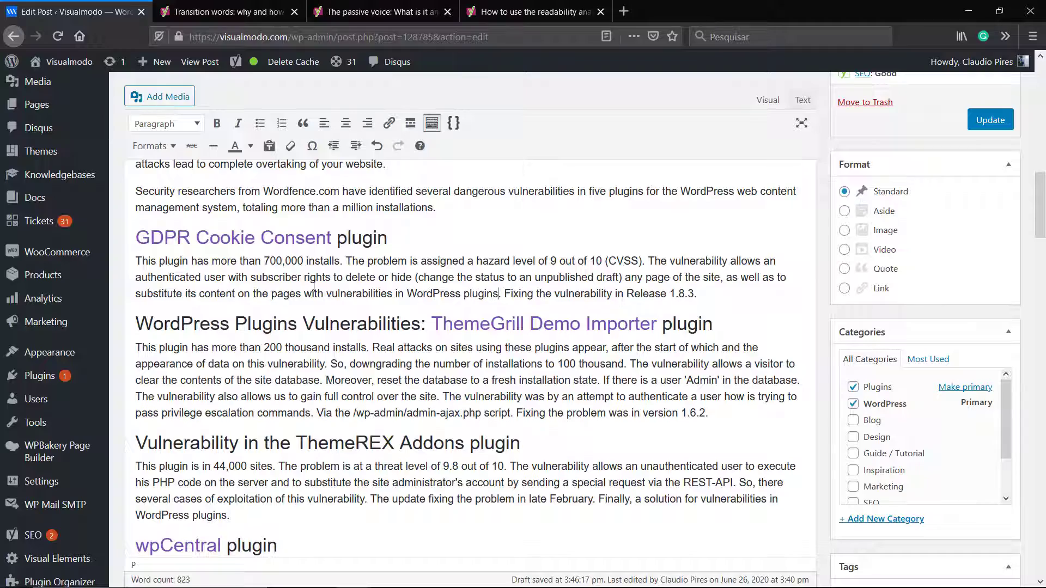
- Recheck the SEO analysis, highlight the keyphrase distribution result again, and examine the post for sections without the keyphrase
{"action": "scroll", "coordinate": [325, 278], "scroll_direction": "down", "scroll_amount": 15}
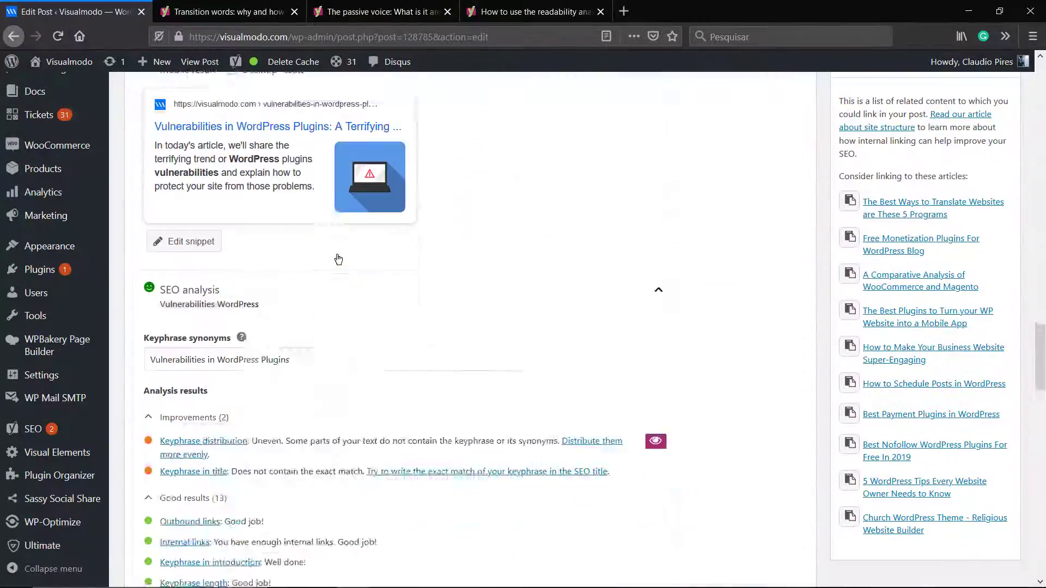
{"action": "scroll", "coordinate": [436, 280], "scroll_direction": "down", "scroll_amount": 1}
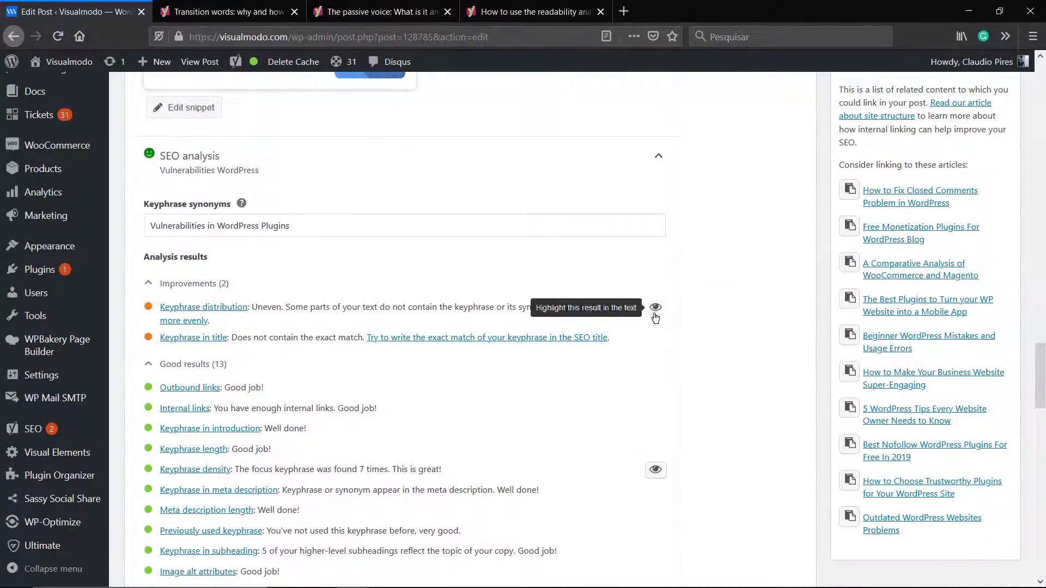
{"action": "scroll", "coordinate": [432, 269], "scroll_direction": "up", "scroll_amount": 3}
{"action": "scroll", "coordinate": [432, 269], "scroll_direction": "up", "scroll_amount": 15}
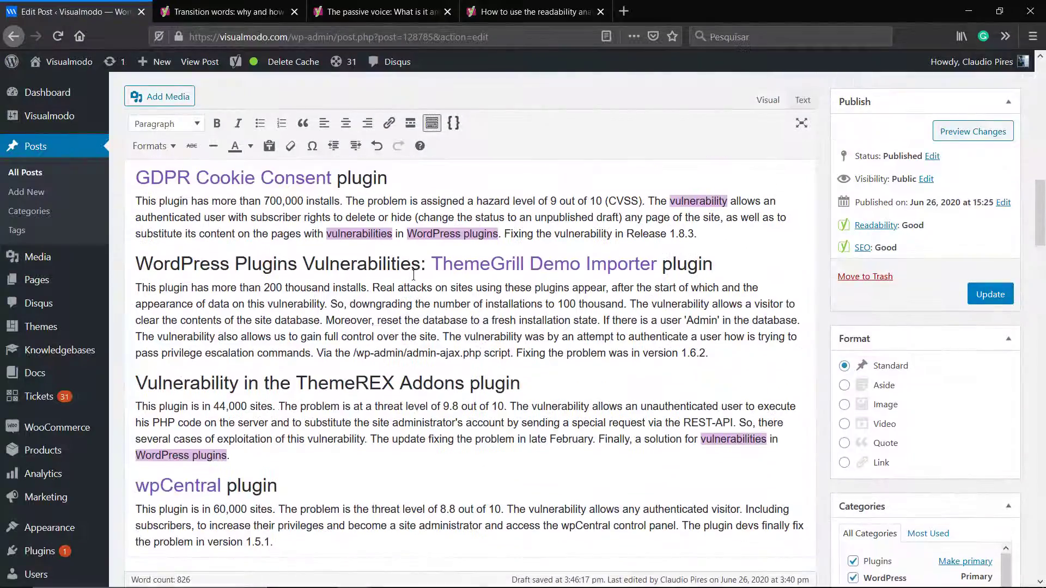
{"action": "scroll", "coordinate": [414, 275], "scroll_direction": "up", "scroll_amount": 5}
{"action": "scroll", "coordinate": [410, 280], "scroll_direction": "down", "scroll_amount": 10}
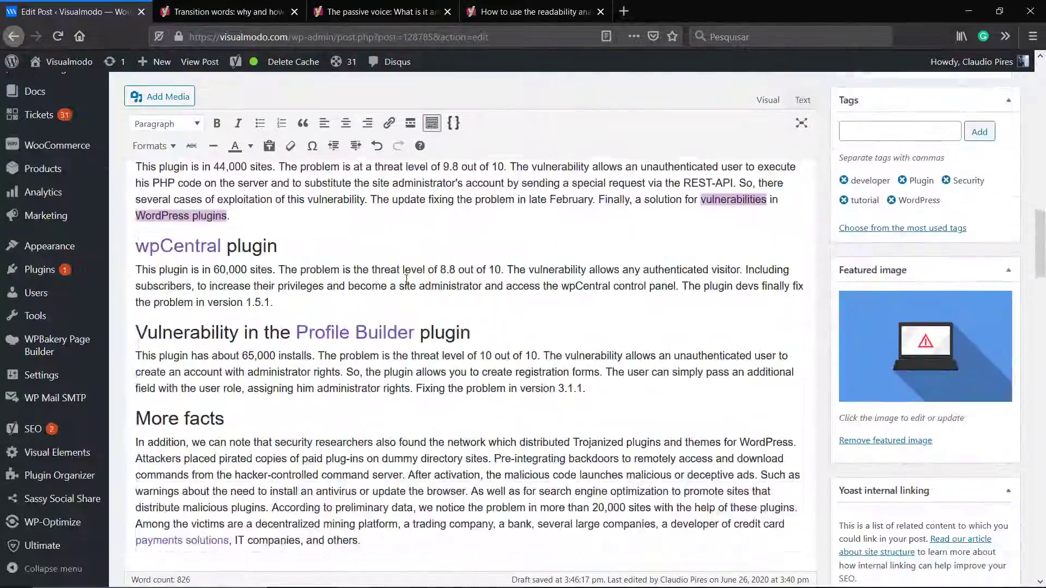
{"action": "scroll", "coordinate": [406, 279], "scroll_direction": "up", "scroll_amount": 3}
{"action": "scroll", "coordinate": [398, 283], "scroll_direction": "down", "scroll_amount": 6}
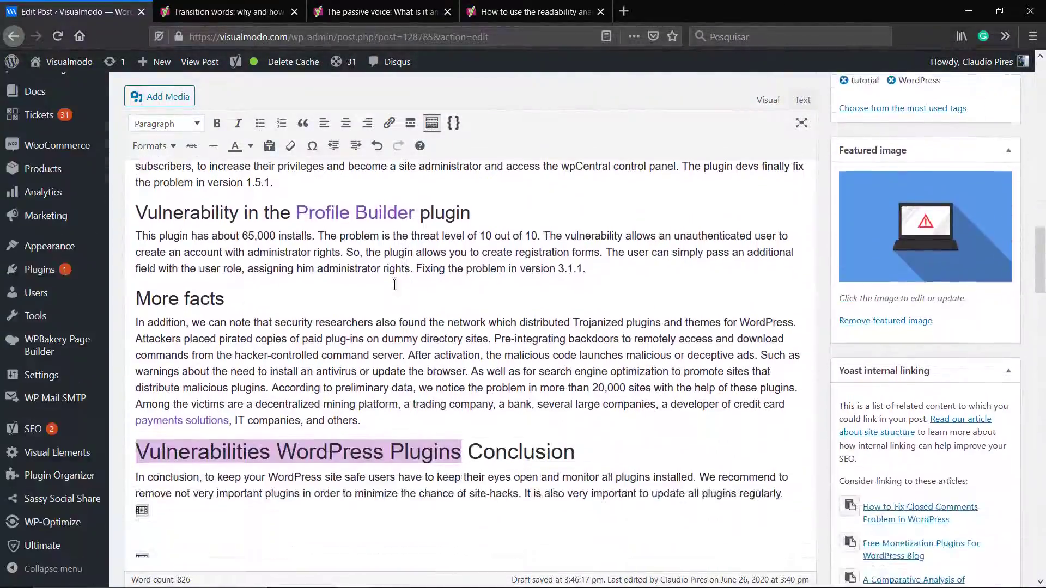
{"action": "scroll", "coordinate": [345, 292], "scroll_direction": "up", "scroll_amount": 5}
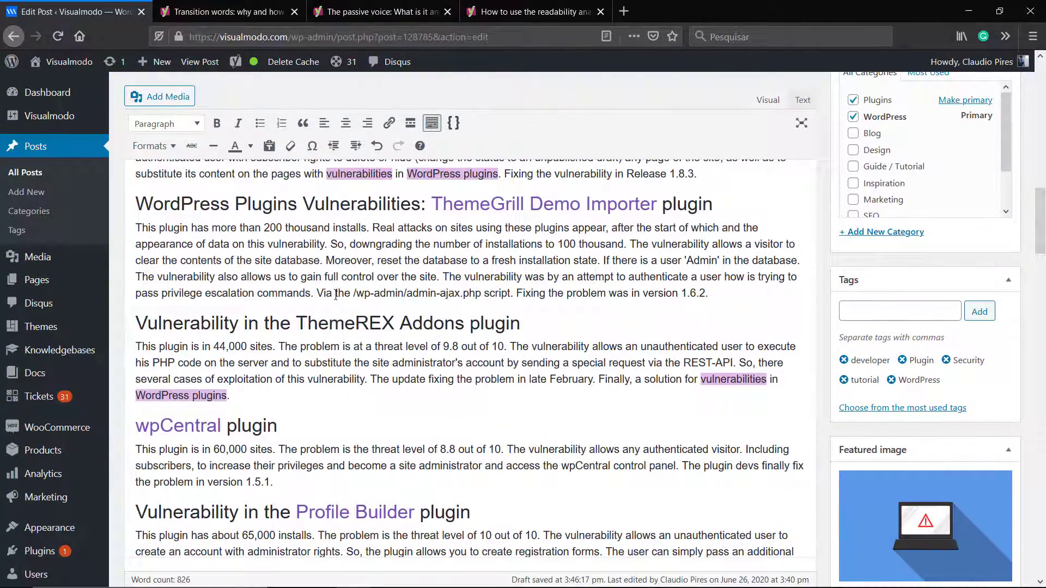
{"action": "scroll", "coordinate": [336, 294], "scroll_direction": "up", "scroll_amount": 6}
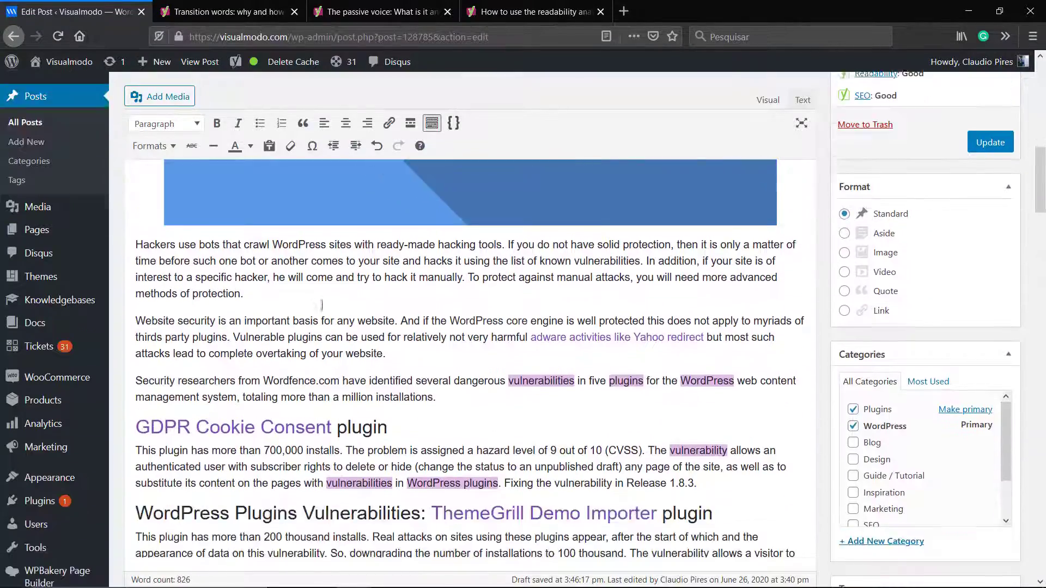
{"action": "scroll", "coordinate": [321, 305], "scroll_direction": "down", "scroll_amount": 12}
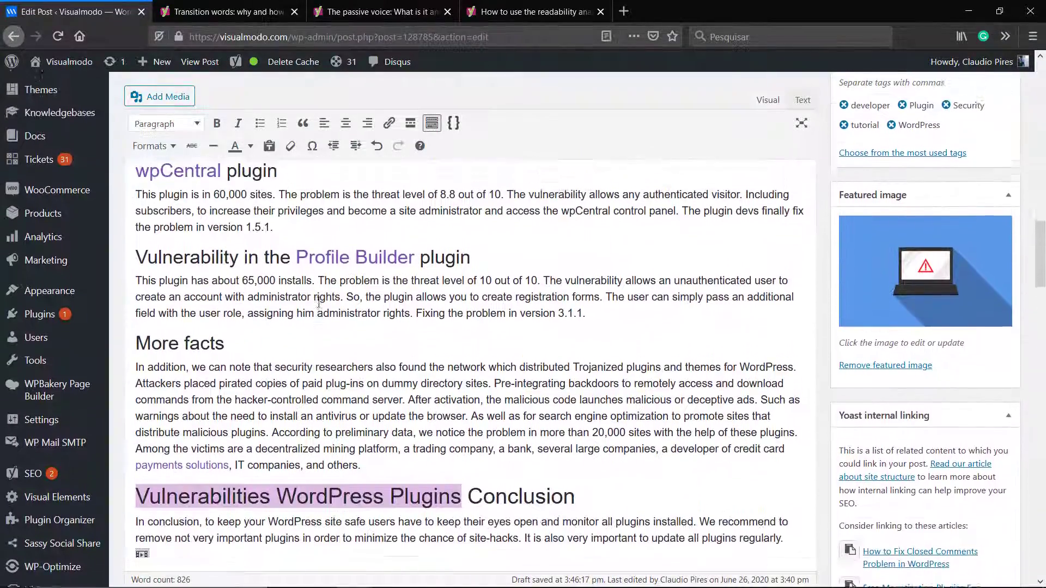
- Change "So, the plugin allows" to "So, the plugins vulnerabilities allows" in the Profile Builder paragraph
{"action": "scroll", "coordinate": [330, 309], "scroll_direction": "up", "scroll_amount": 1}
{"action": "left_click", "coordinate": [351, 301]}
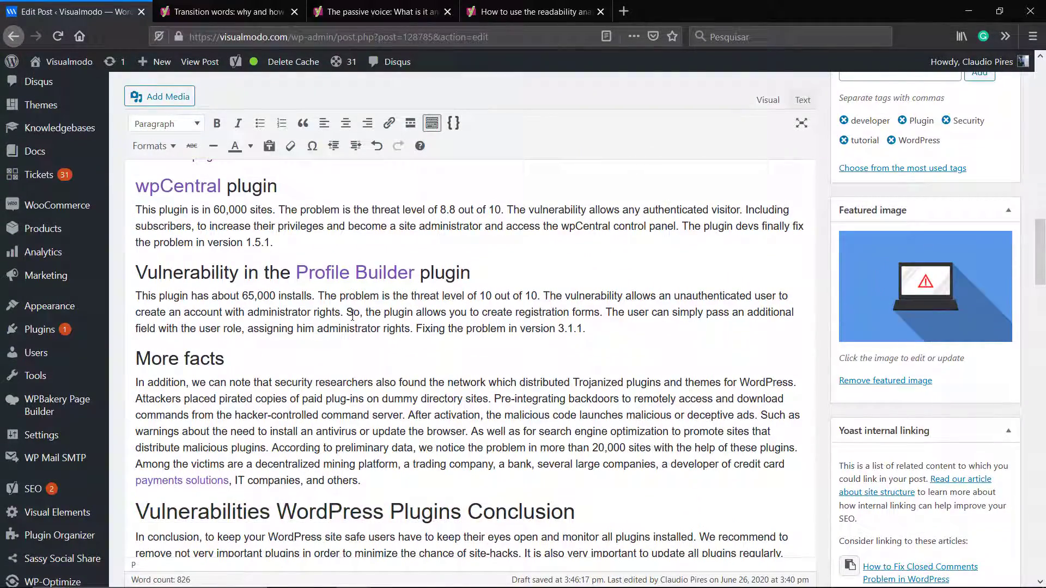
{"action": "left_click", "coordinate": [359, 313]}
{"action": "type", "text": ", the plugins "}
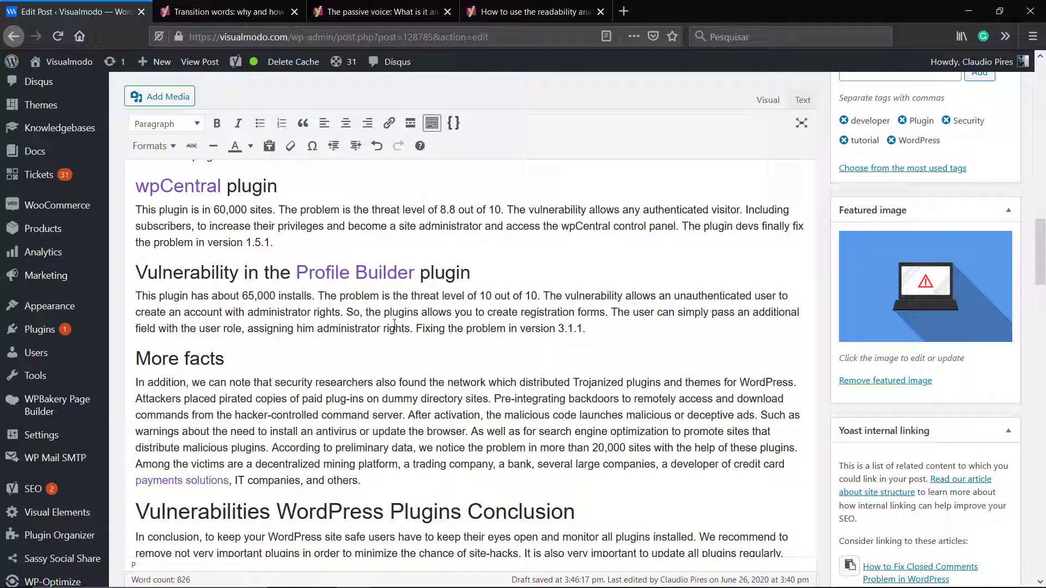
{"action": "type", "text": "vul"}
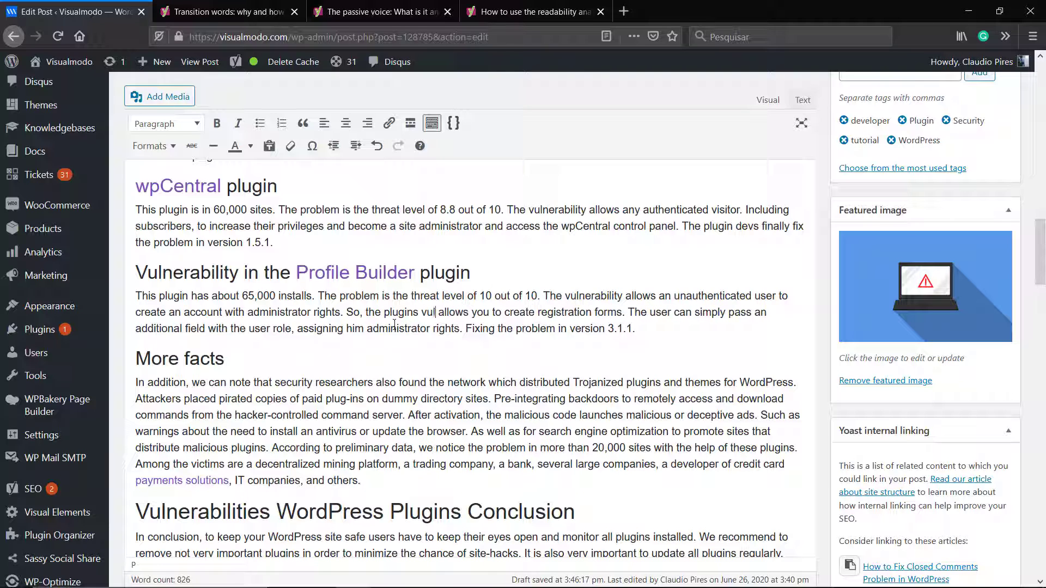
{"action": "type", "text": "nerabilit"}
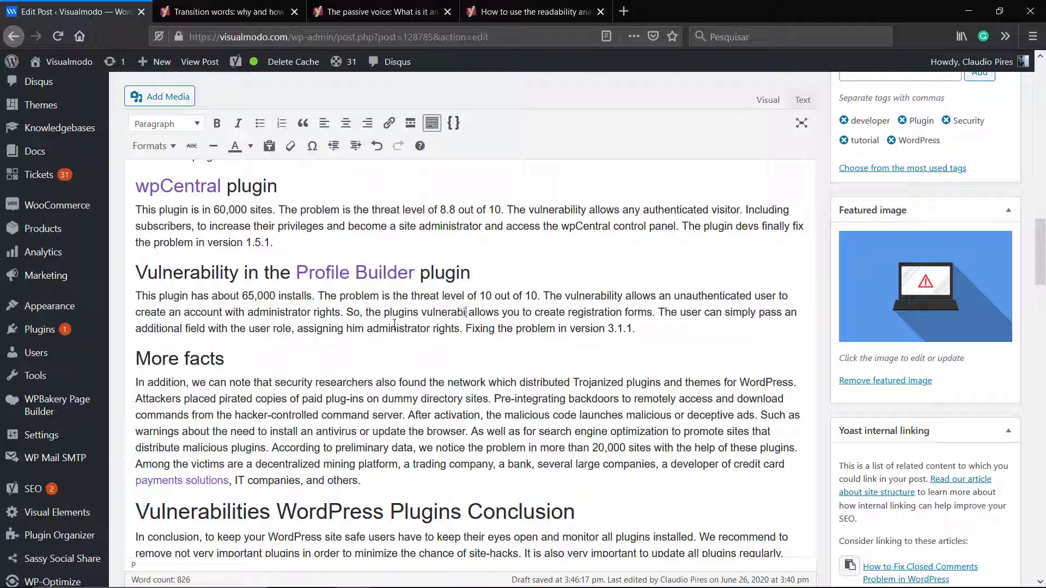
{"action": "type", "text": "ies in"}
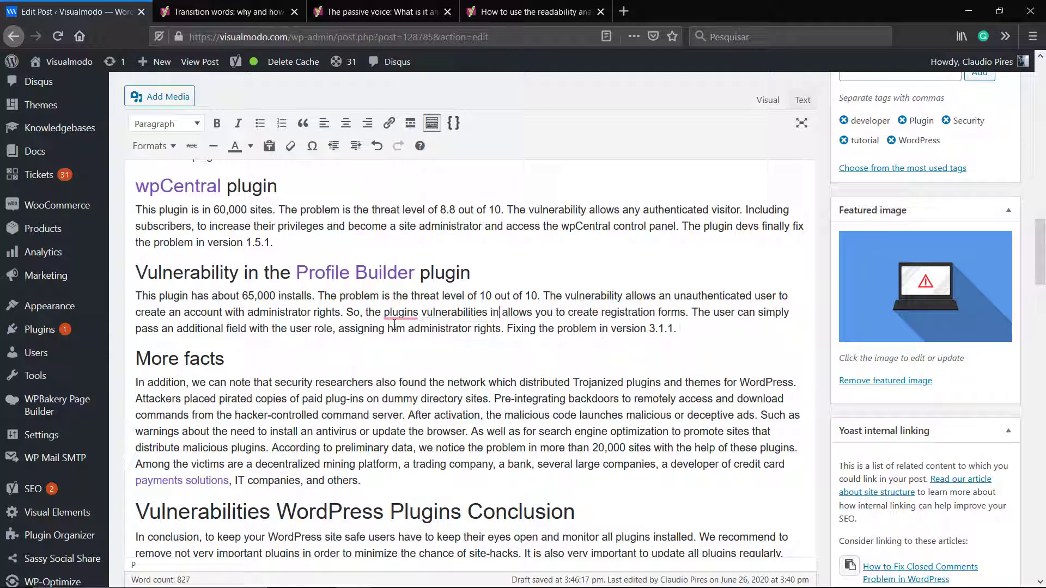
{"action": "key", "text": "BackSpace"}
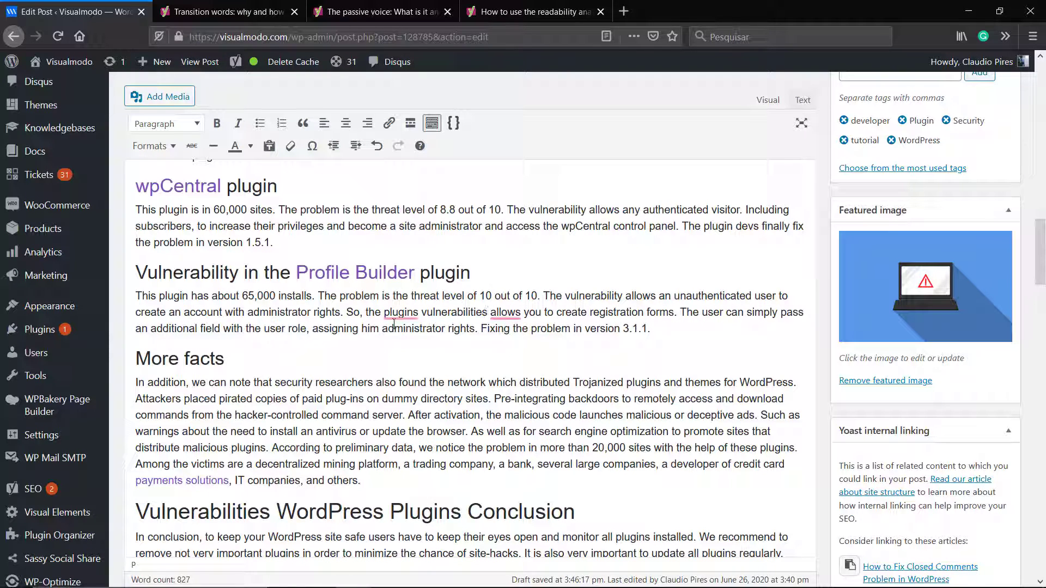
- Accept the "plugins'" noun form suggestion in the Profile Builder paragraph and reword the phrase to "this WordPress plugins' vulnerabilities"
{"action": "mouse_move", "coordinate": [399, 315]}
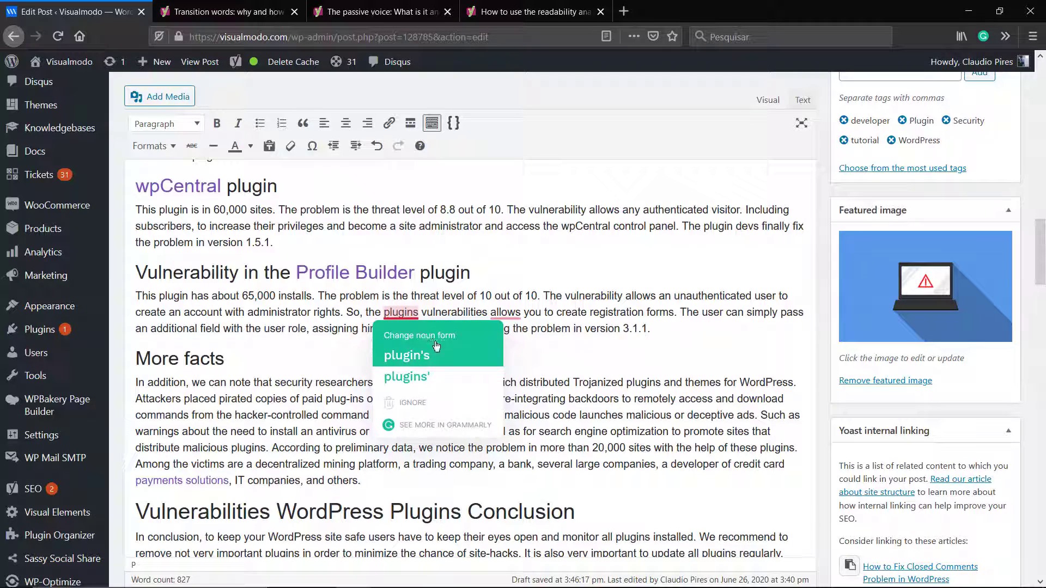
{"action": "left_click", "coordinate": [450, 378]}
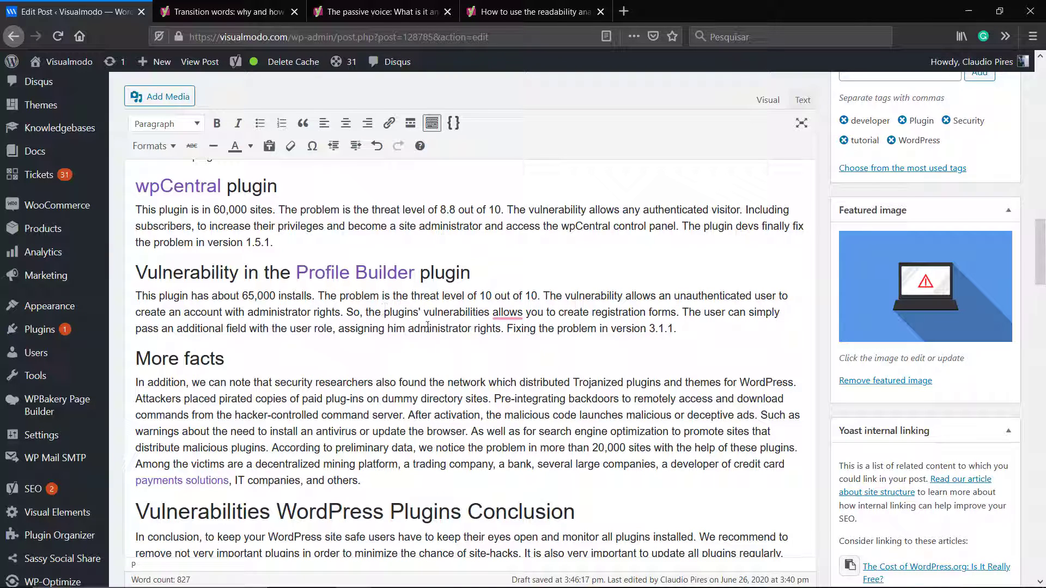
{"action": "key", "text": "BackSpace"}
{"action": "type", "text": "is WordPr"}
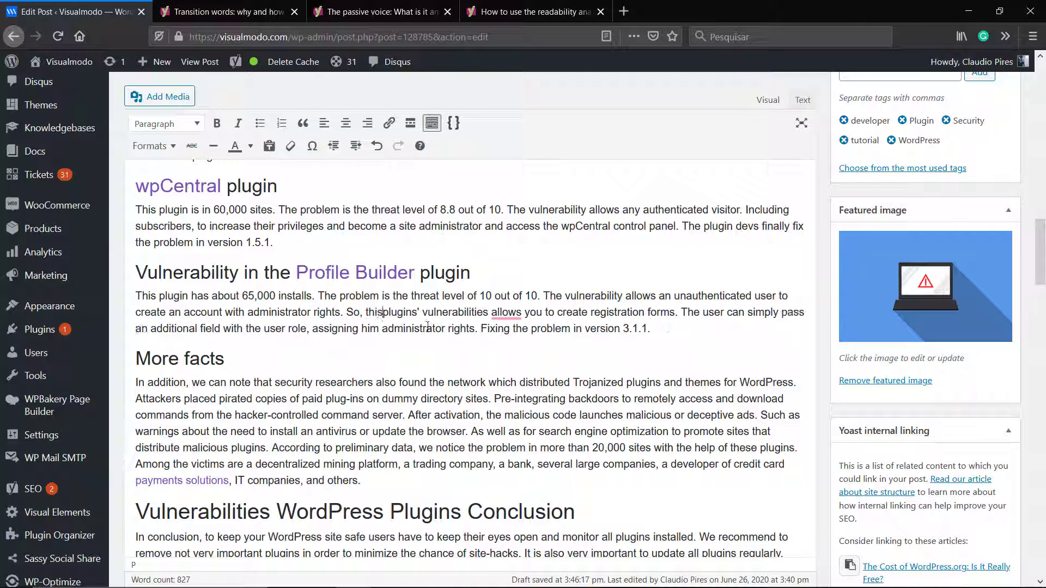
{"action": "type", "text": "ess"}
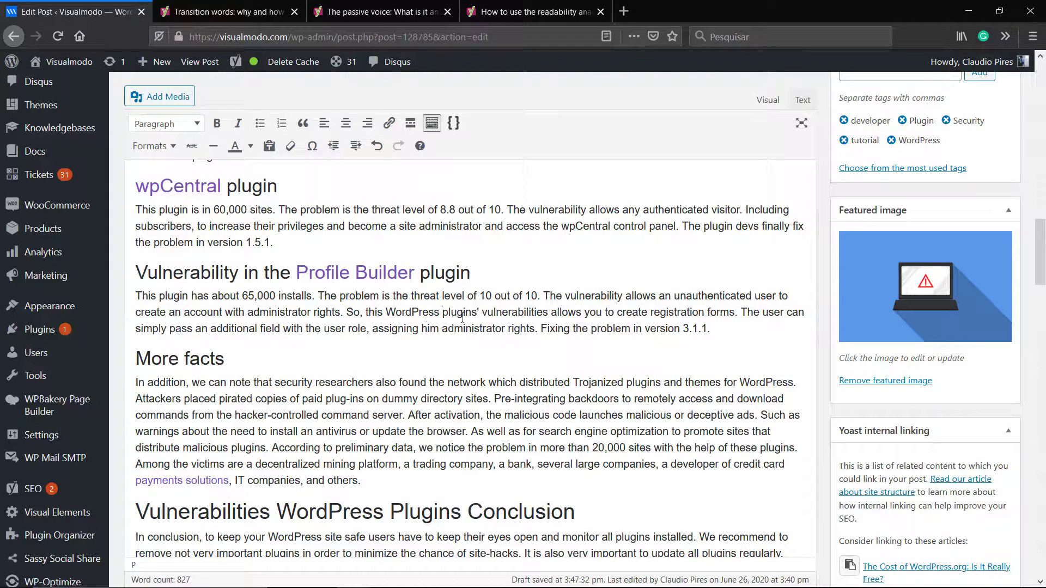
- Recheck the post's SEO analysis results, including keyphrase distribution, and update the published post
{"action": "scroll", "coordinate": [427, 298], "scroll_direction": "down", "scroll_amount": 15}
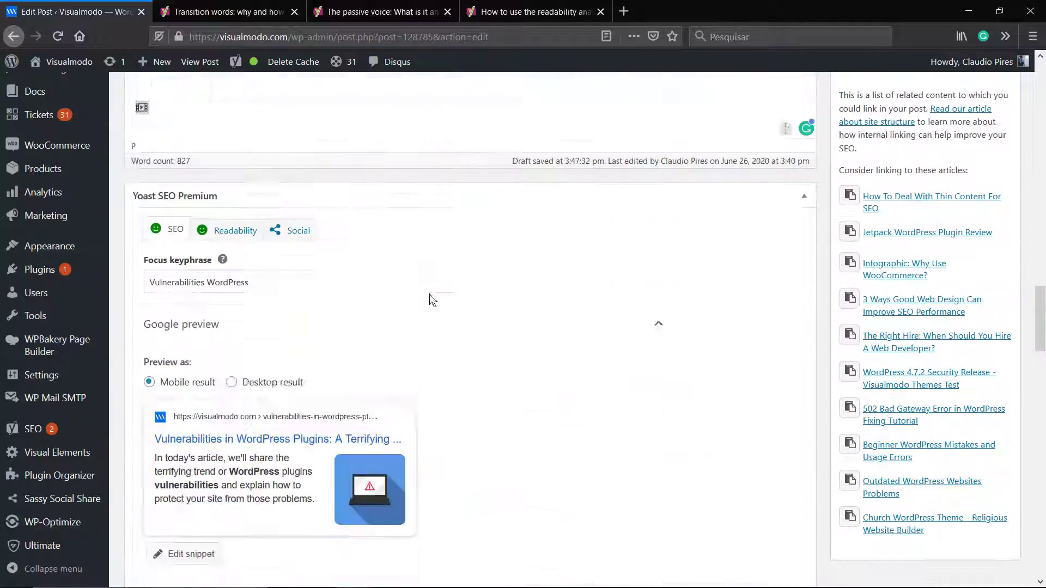
{"action": "scroll", "coordinate": [394, 273], "scroll_direction": "up", "scroll_amount": 3}
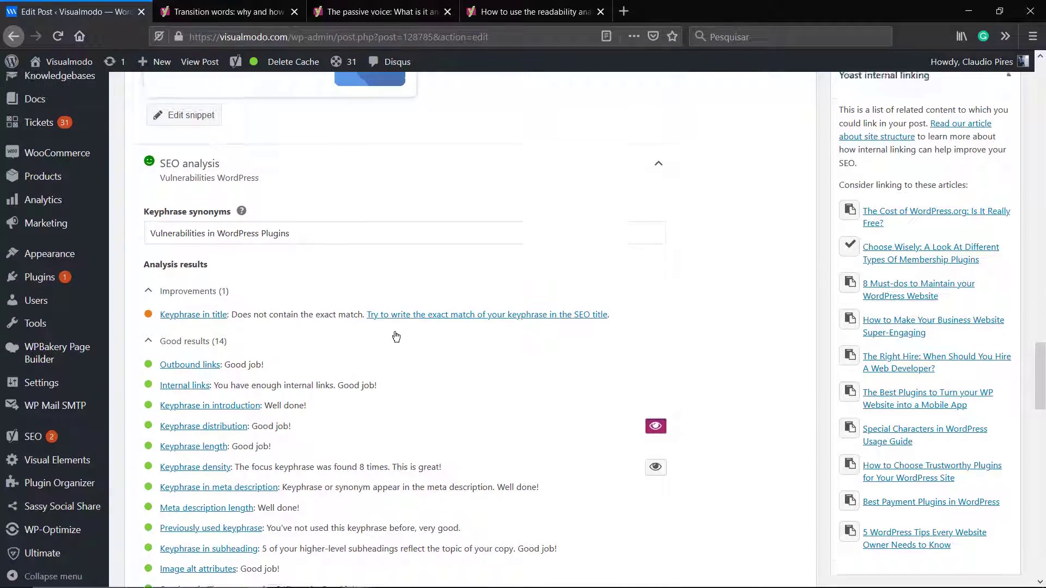
{"action": "scroll", "coordinate": [395, 337], "scroll_direction": "up", "scroll_amount": 10}
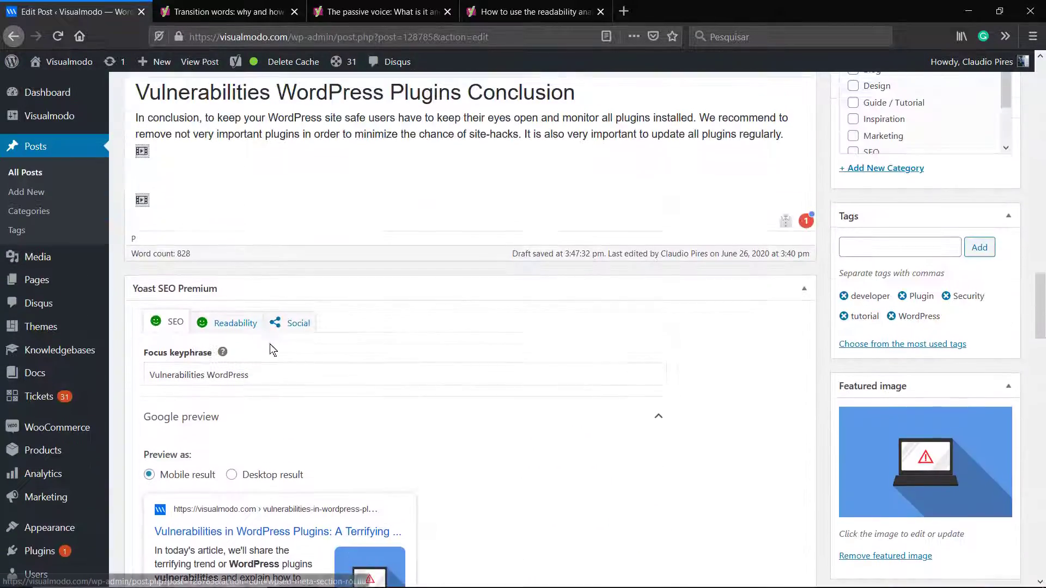
{"action": "scroll", "coordinate": [771, 324], "scroll_direction": "up", "scroll_amount": 15}
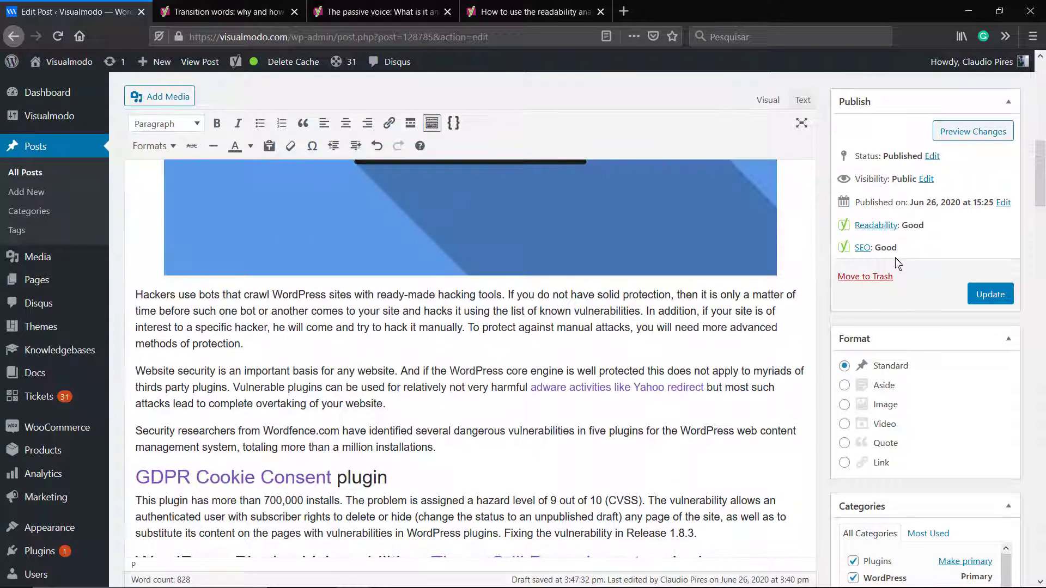
{"action": "left_click", "coordinate": [986, 296]}
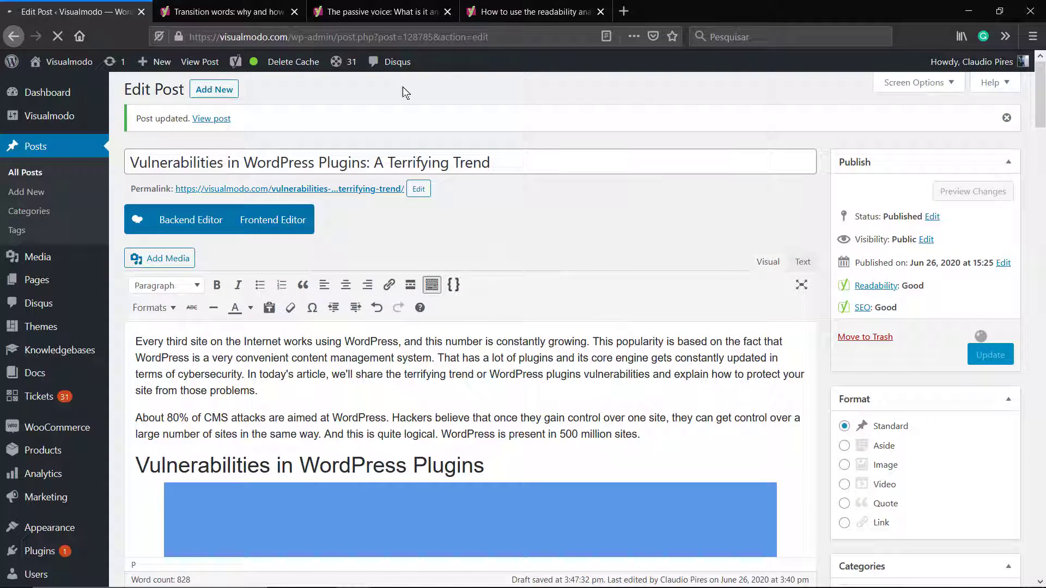
- Switch to the Yoast article on using the readability analysis and read through its checks and example results
{"action": "left_click", "coordinate": [382, 12]}
{"action": "left_click", "coordinate": [531, 12]}
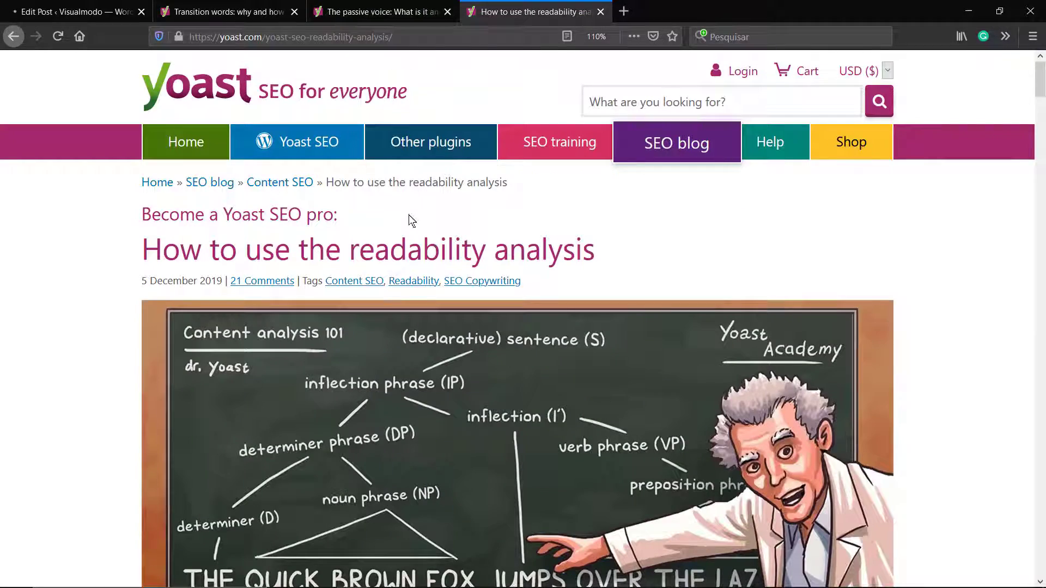
{"action": "scroll", "coordinate": [410, 218], "scroll_direction": "down", "scroll_amount": 9}
{"action": "scroll", "coordinate": [410, 217], "scroll_direction": "down", "scroll_amount": 9}
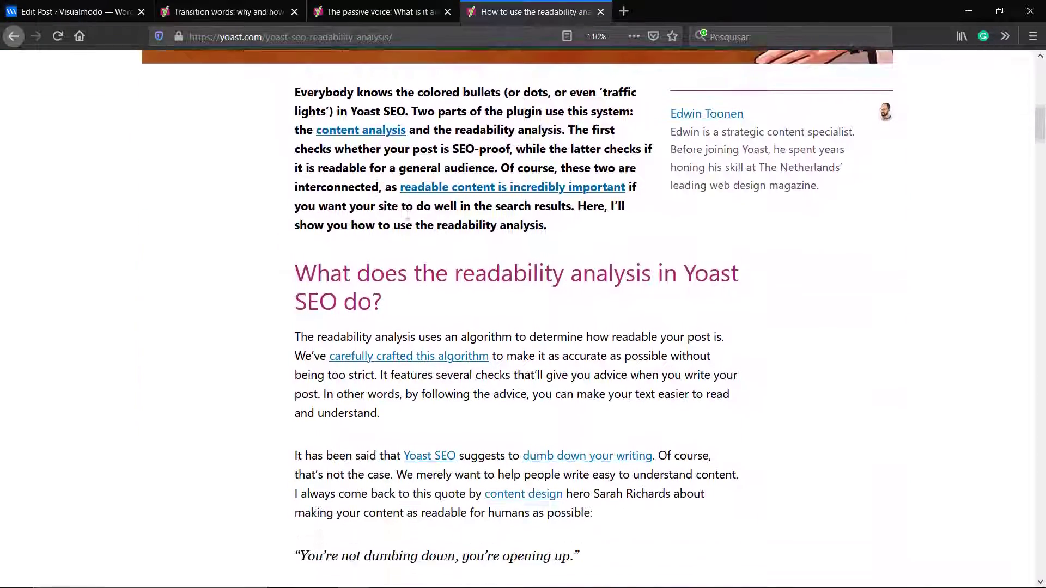
{"action": "scroll", "coordinate": [408, 214], "scroll_direction": "down", "scroll_amount": 10}
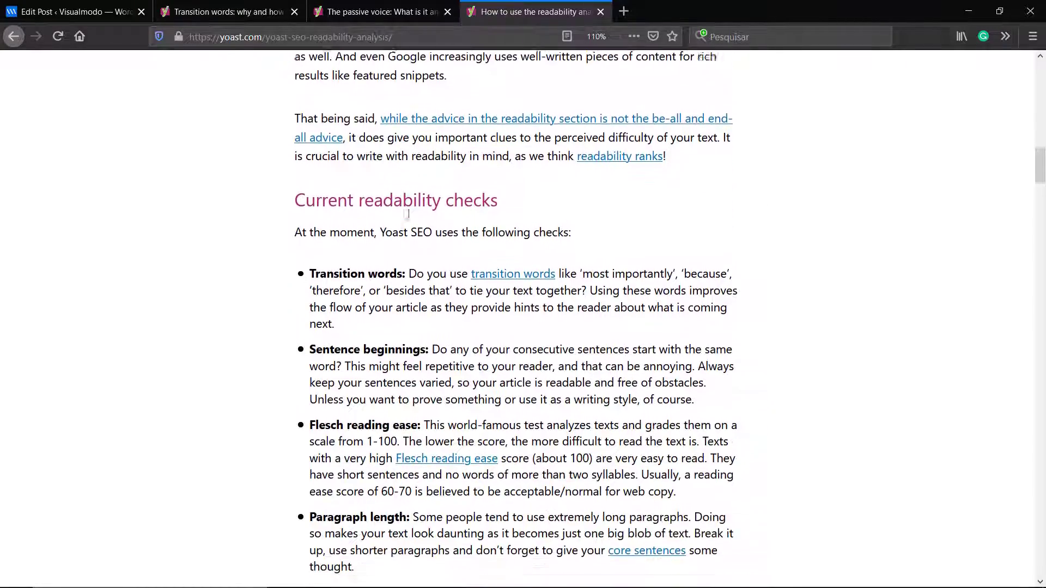
{"action": "scroll", "coordinate": [408, 214], "scroll_direction": "down", "scroll_amount": 11}
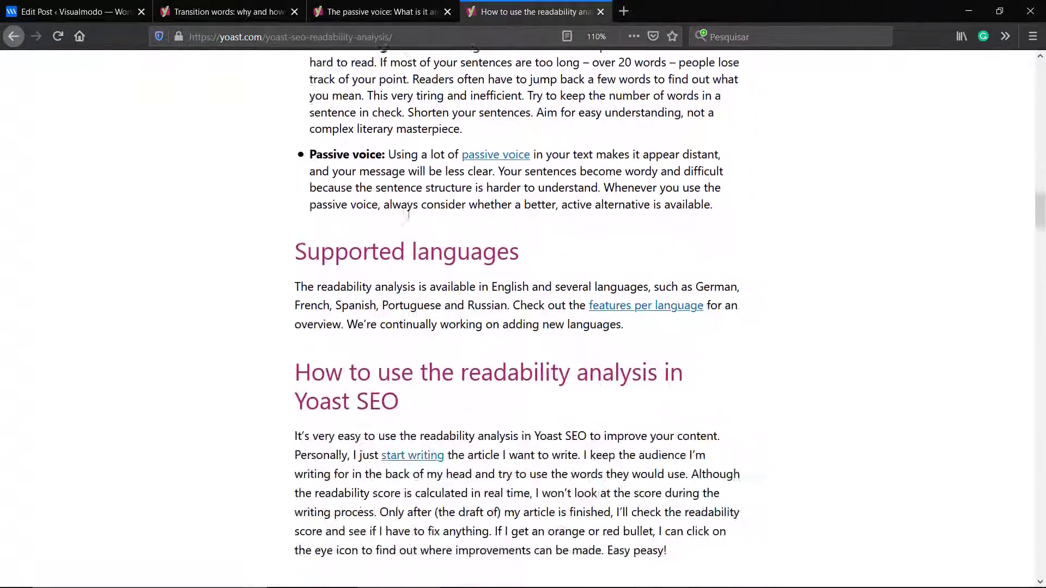
{"action": "scroll", "coordinate": [409, 218], "scroll_direction": "down", "scroll_amount": 1}
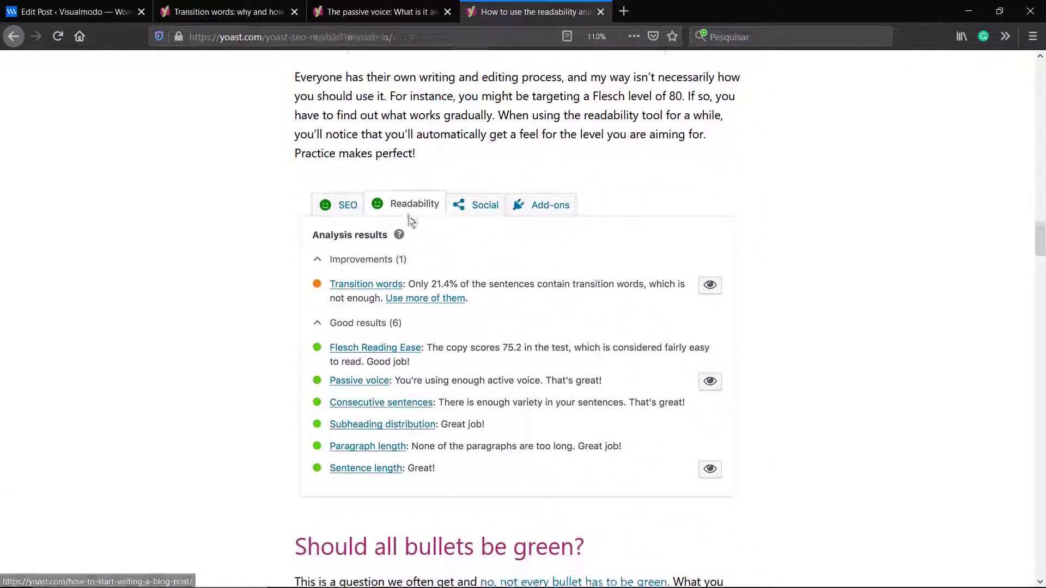